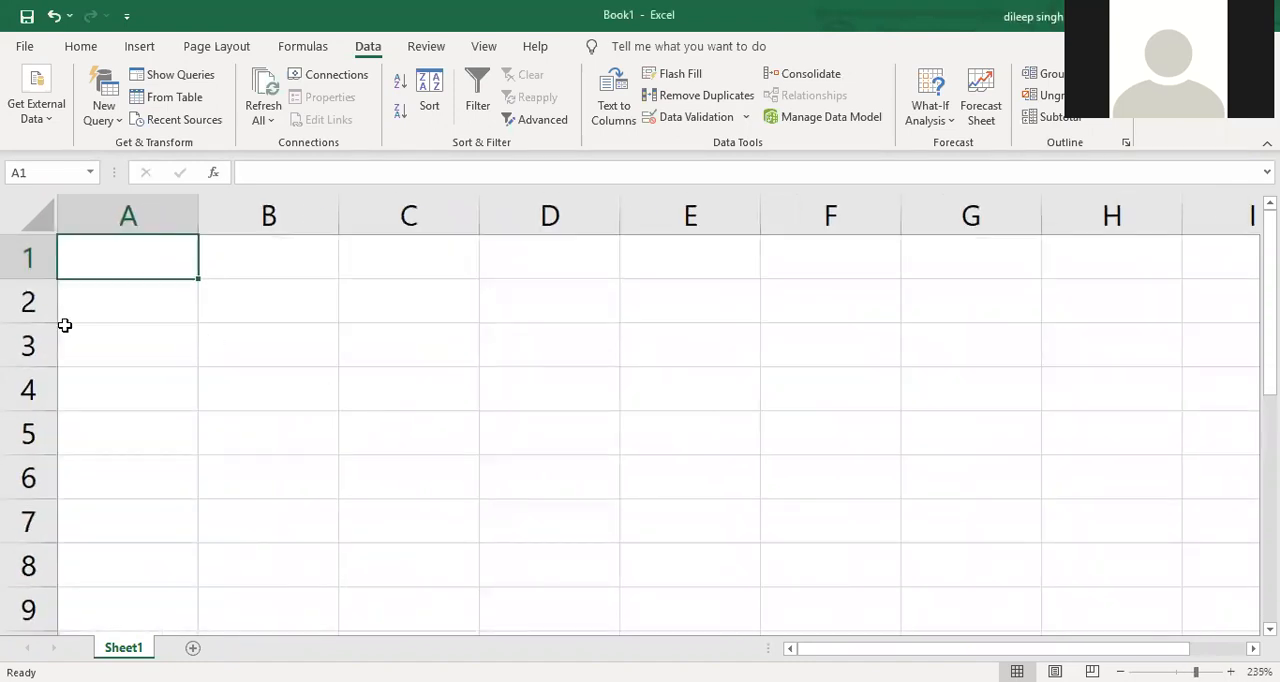
Enter the headers emp id, emp name and designation in A1:C1, and widen columns B and C to fit their text
type("emp ")
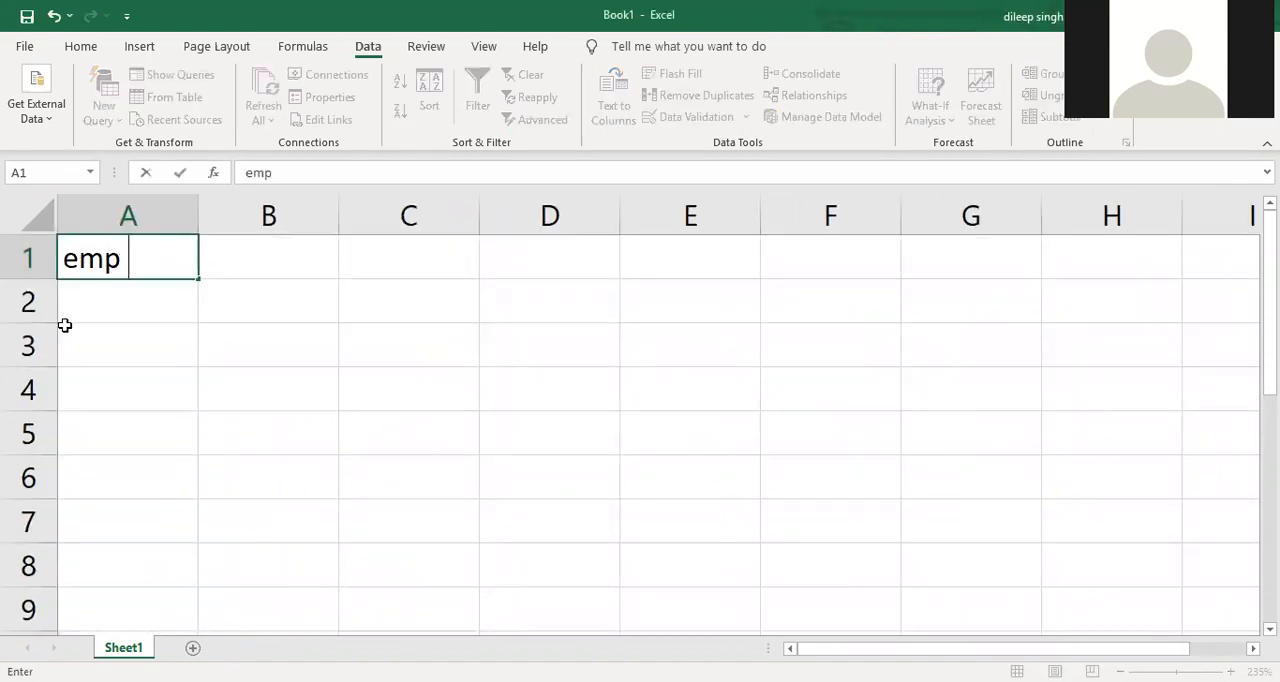
type("id")
key("Tab")
type("e")
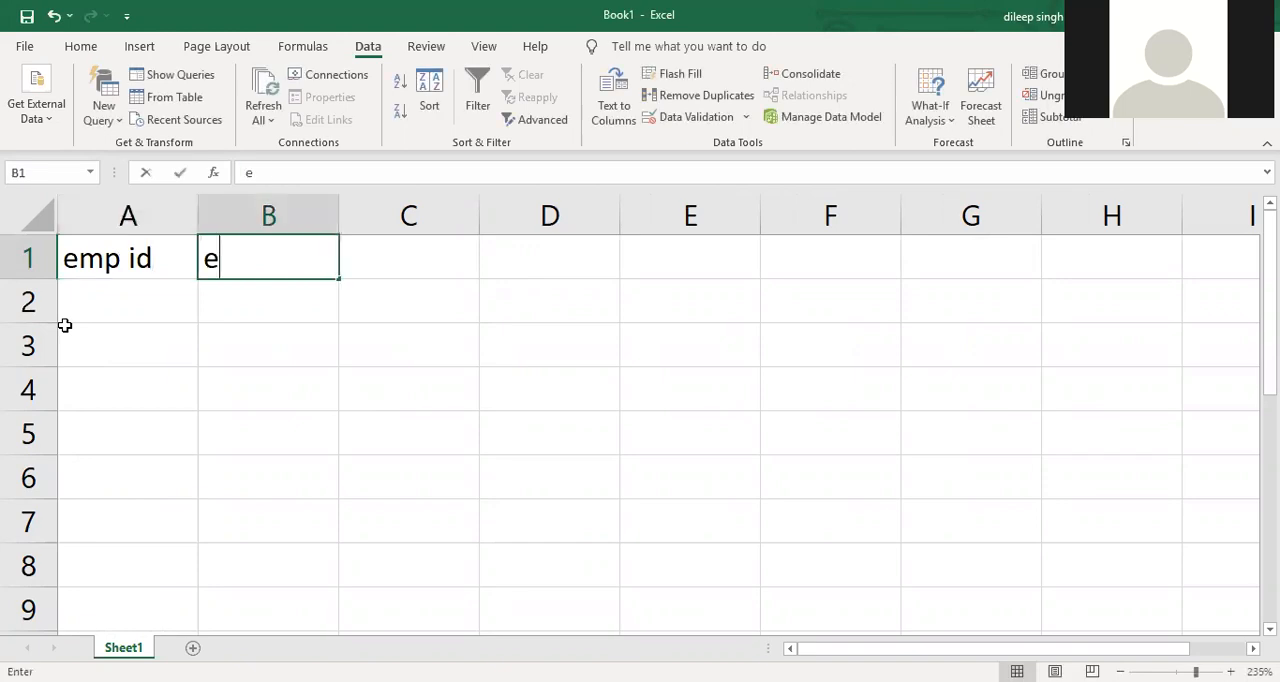
type("mp name")
key("Tab")
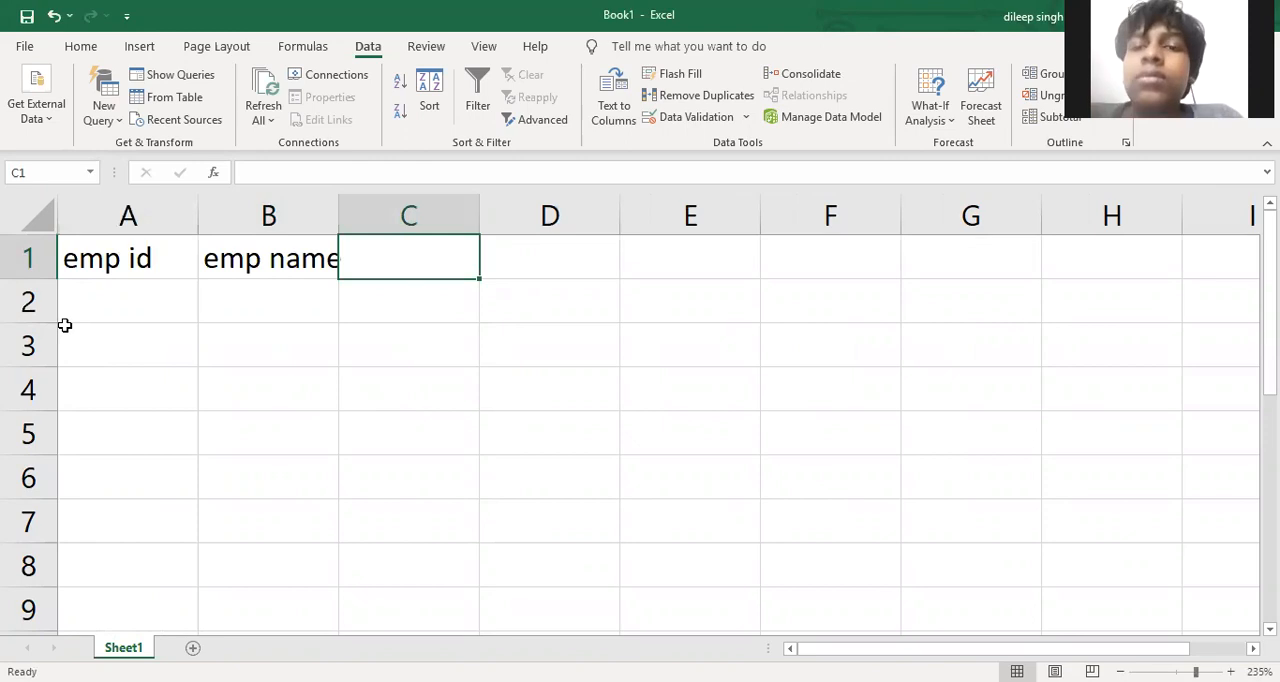
type("desig")
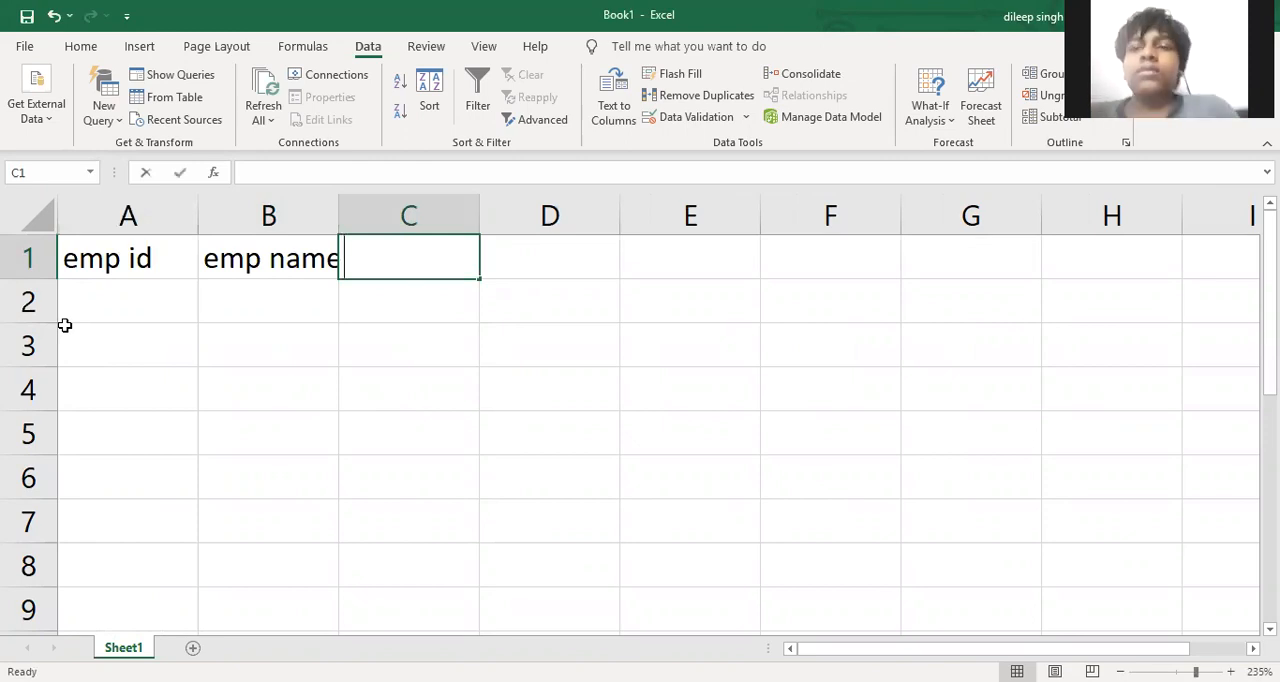
type("nation")
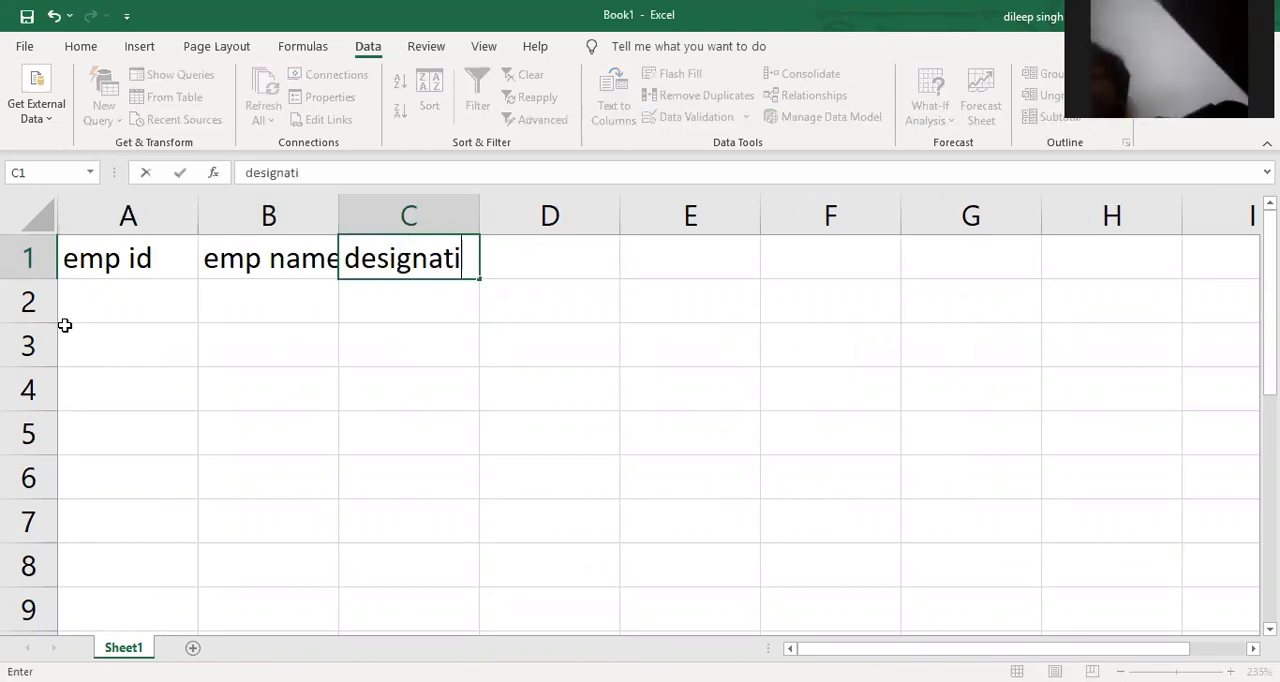
key("Tab")
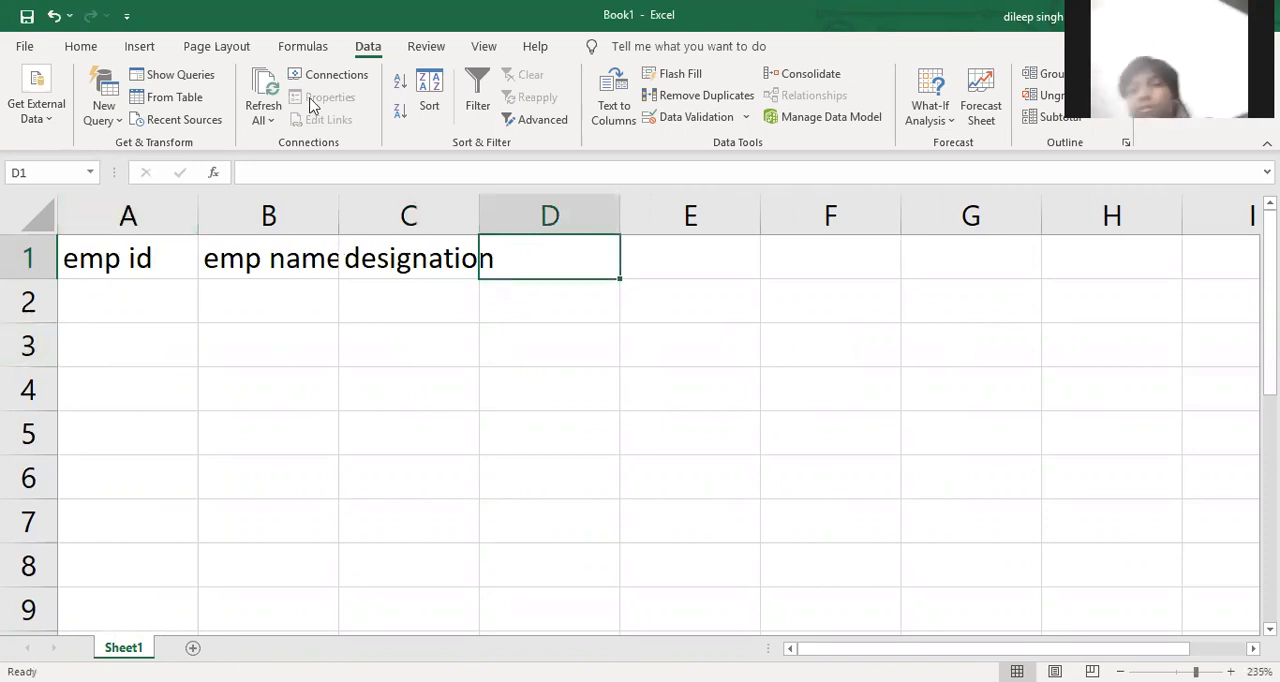
left_click_drag(339, 218, 360, 218)
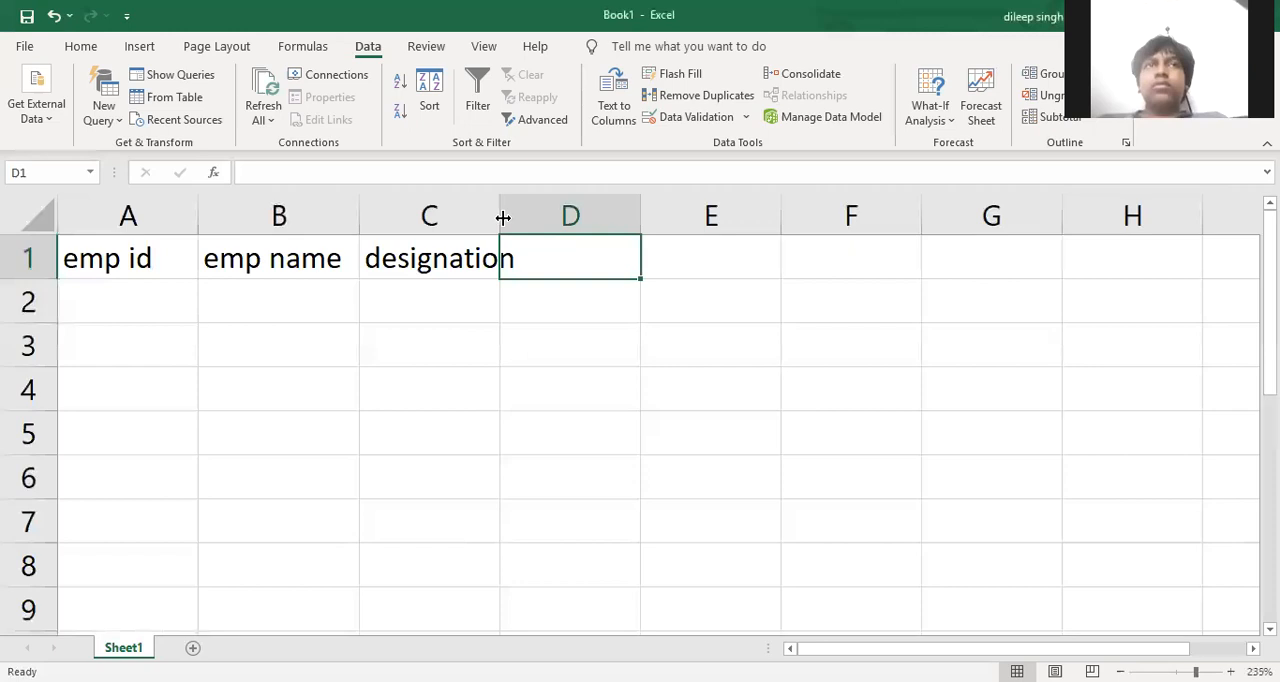
left_click_drag(504, 215, 539, 215)
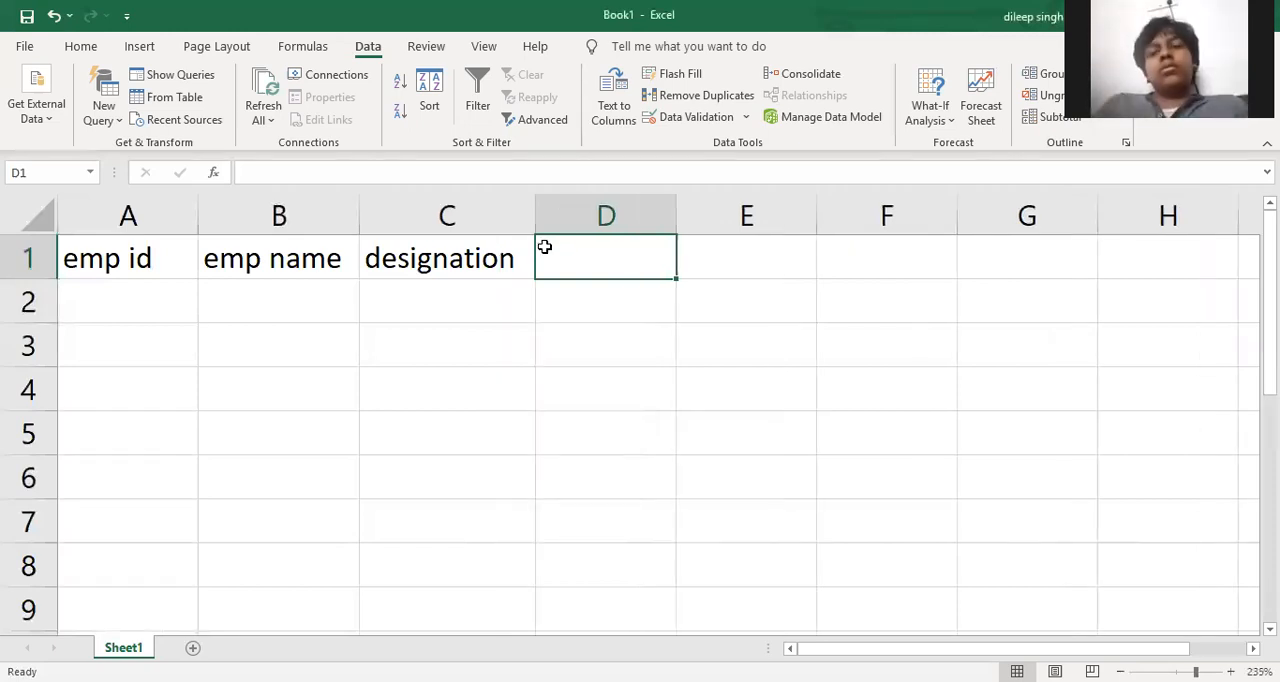
Enter 1, 2 and 3 in D1:F1 and extend the series across row 1 to 31 in AH1
type("1")
key("Tab")
type("2")
key("Tab")
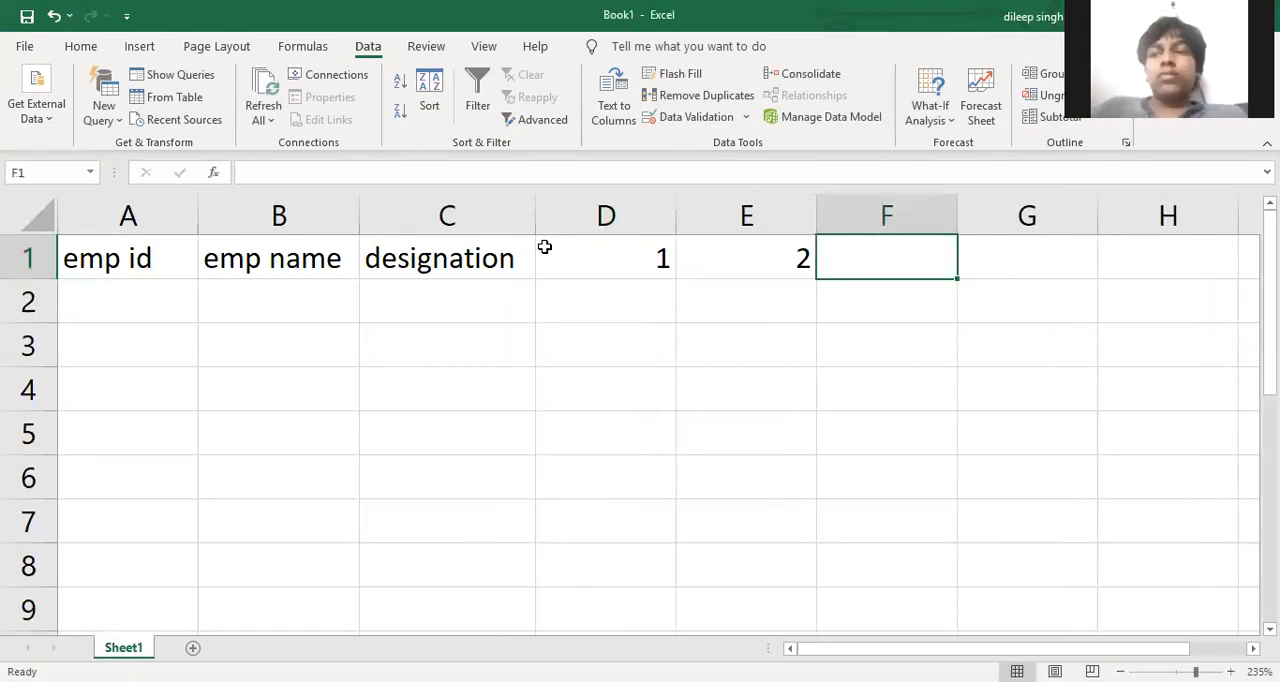
type("3")
key("Tab")
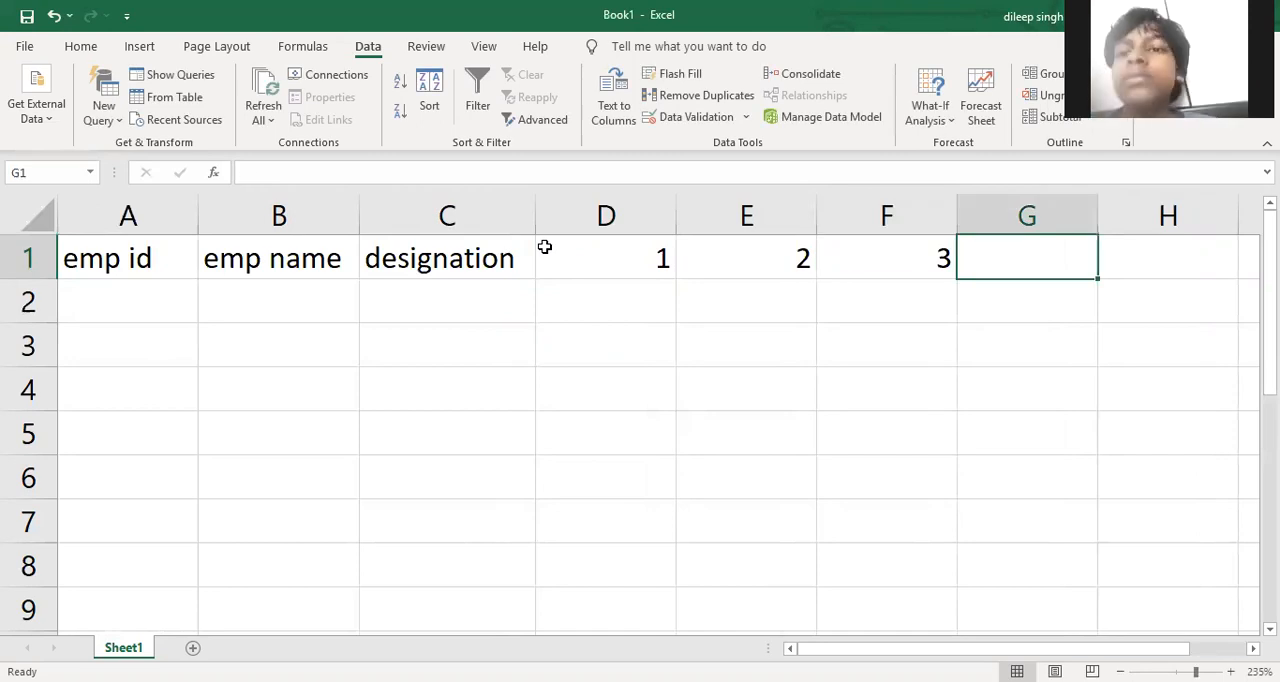
left_click_drag(597, 249, 1188, 274)
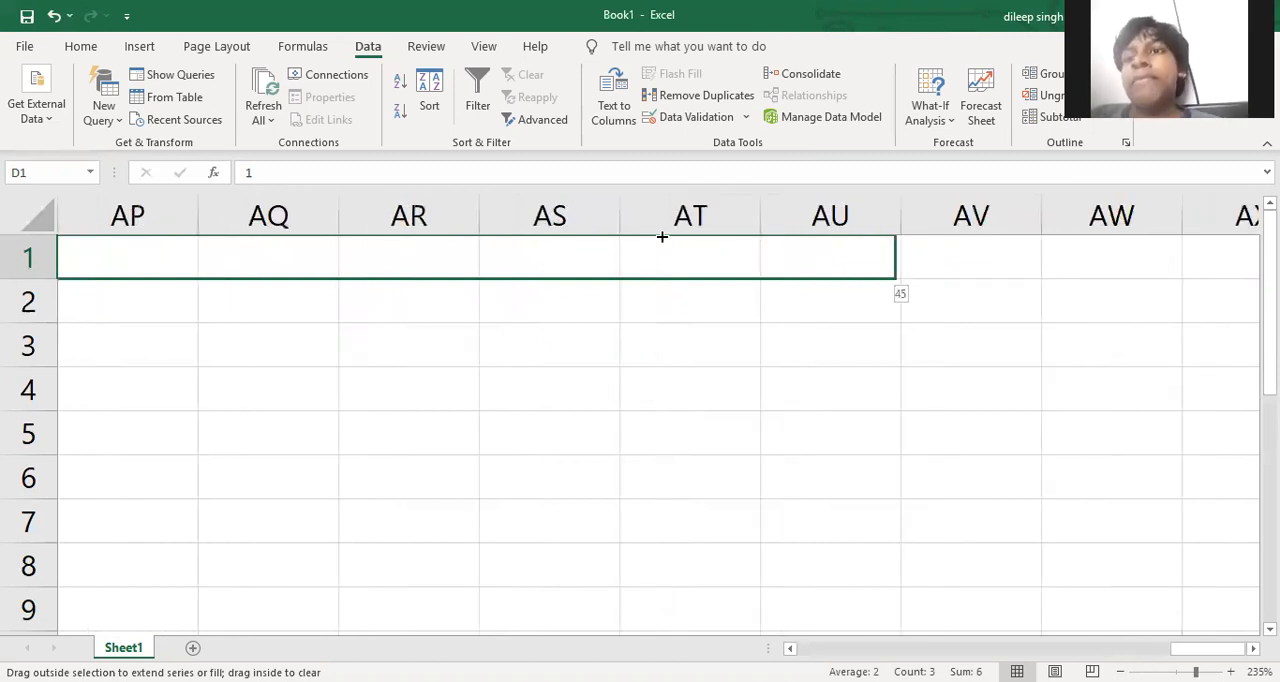
left_click_drag(895, 278, 172, 226)
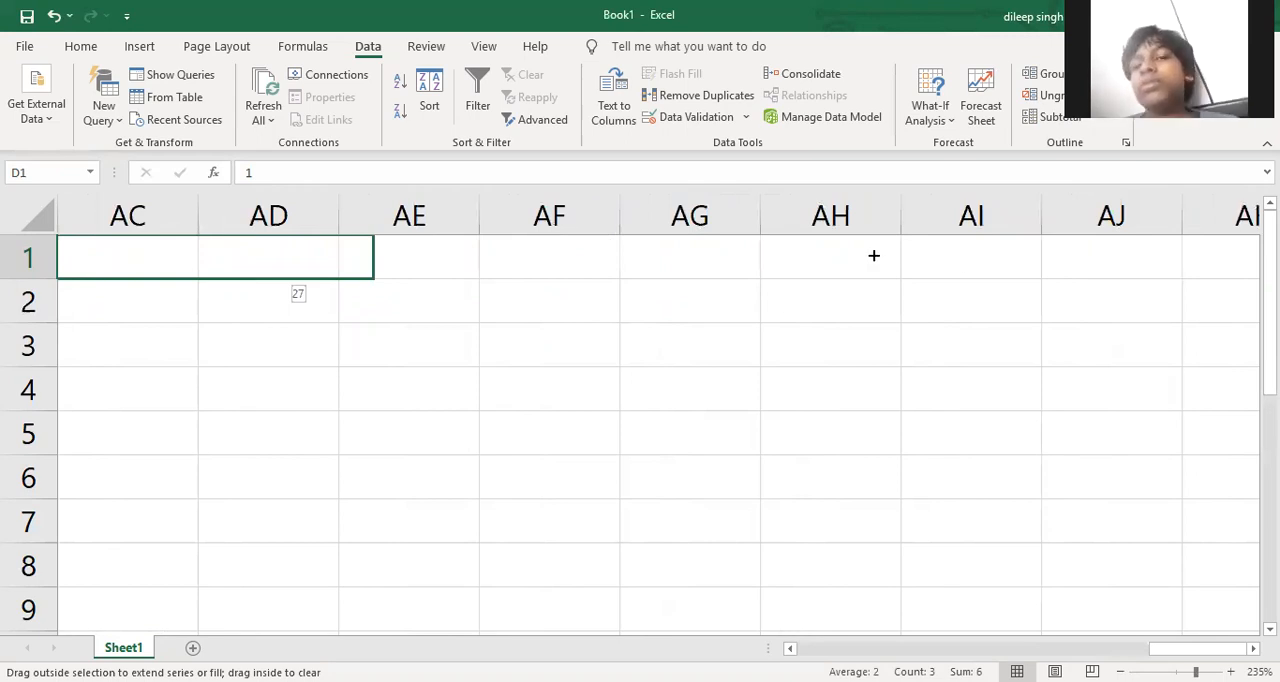
left_click_drag(873, 256, 971, 261)
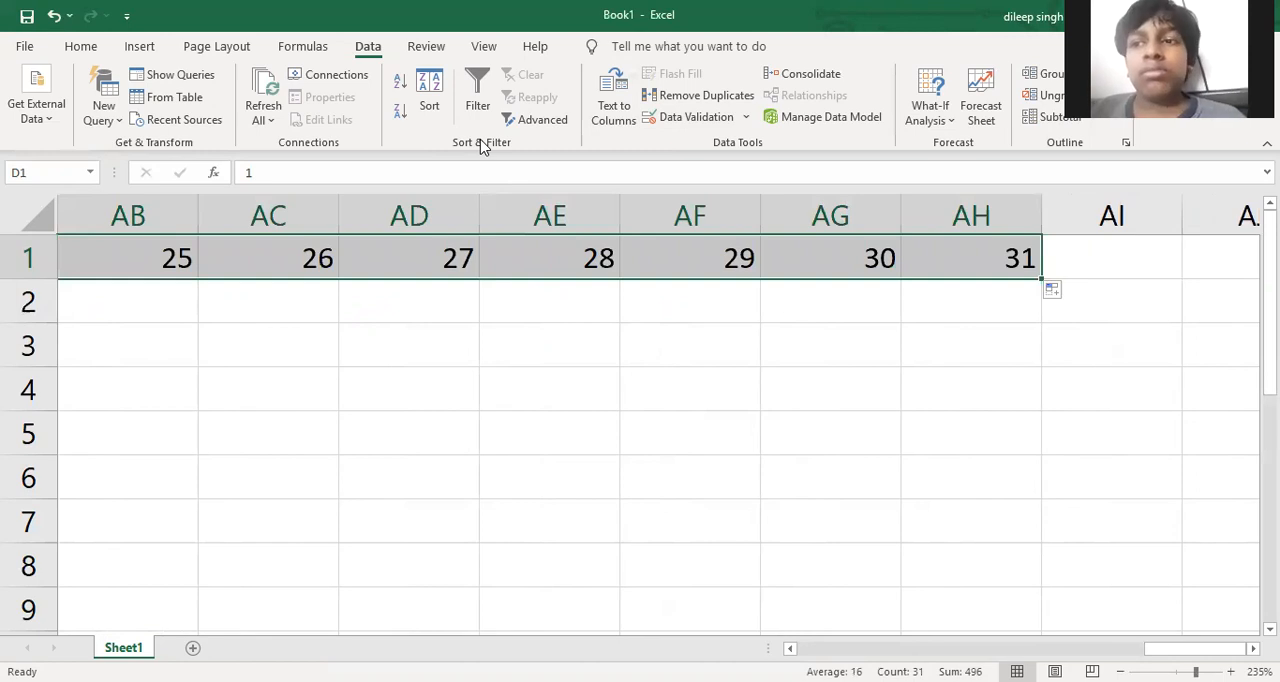
AutoFit the width of the day-number columns D to AH
key("alt")
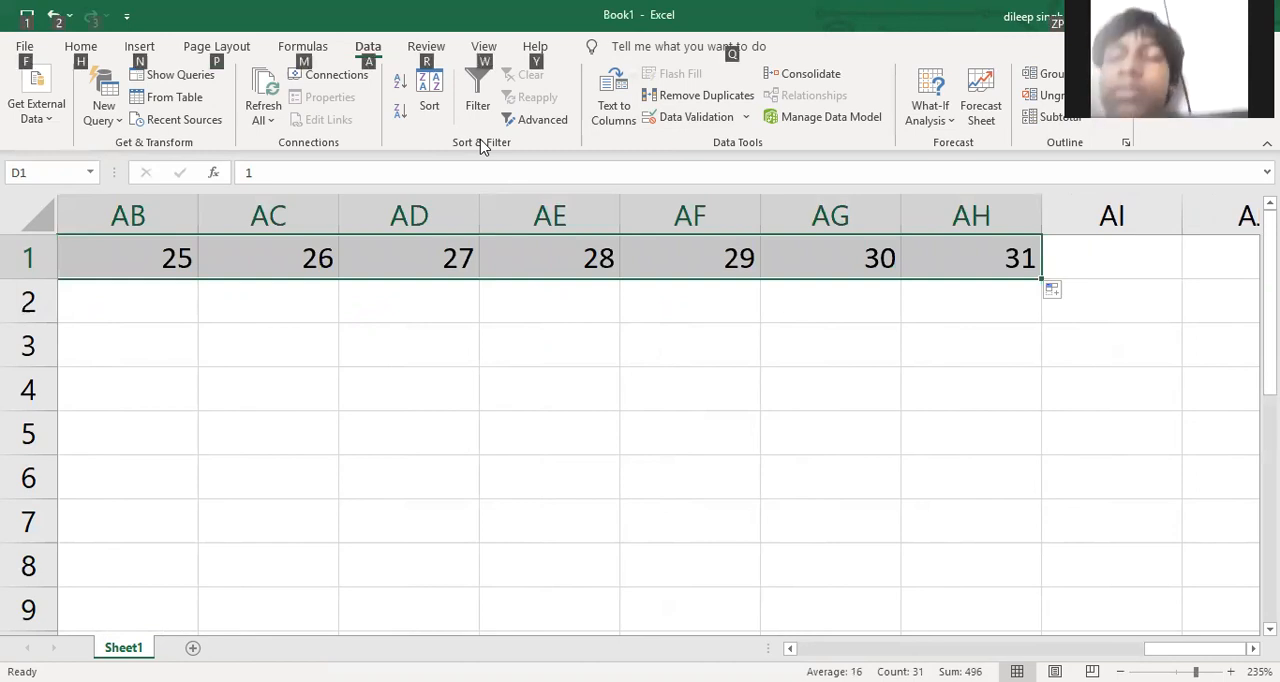
key("h")
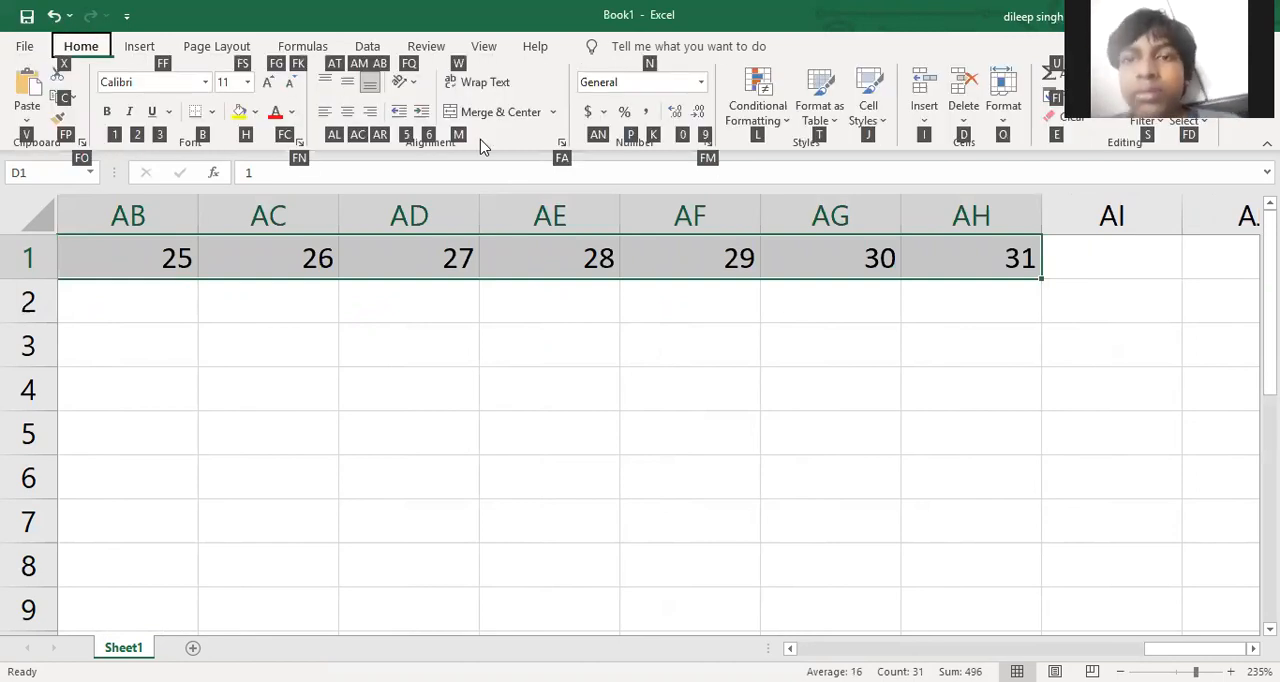
key("o")
key("i")
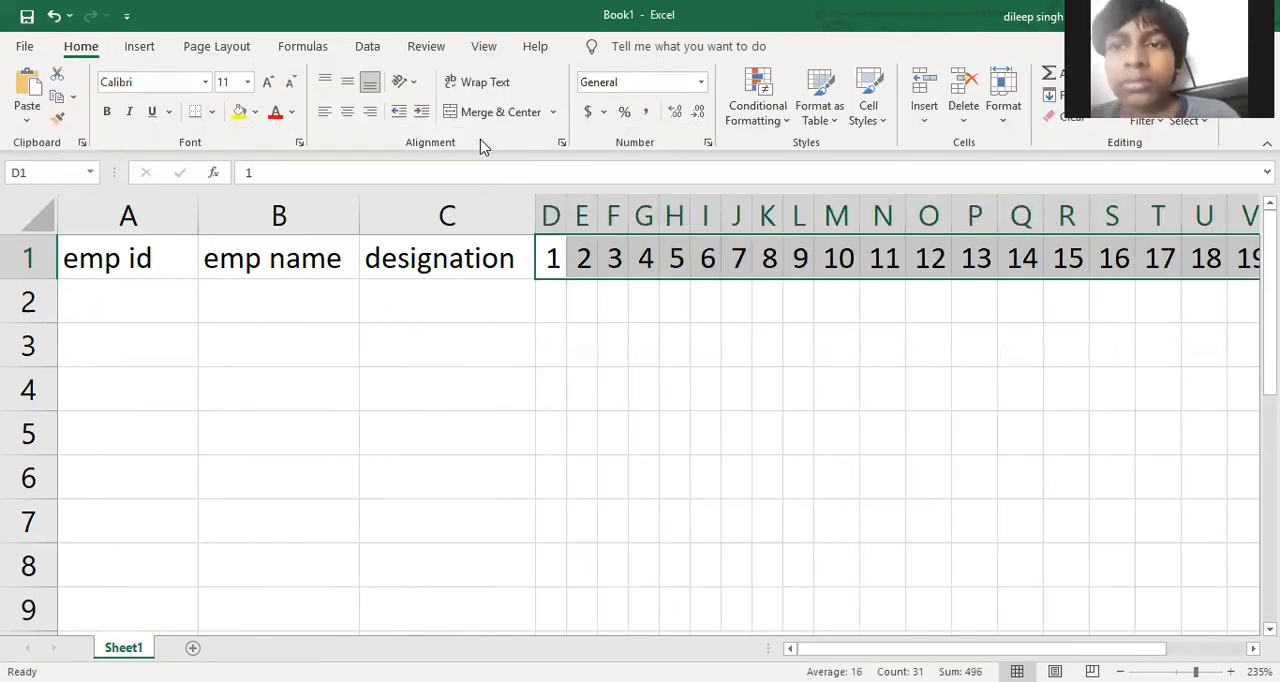
Enter sun and mon in D2:E2 and fill the weekday names across row 2 to AH2, under day 31
left_click(550, 304)
type("sun")
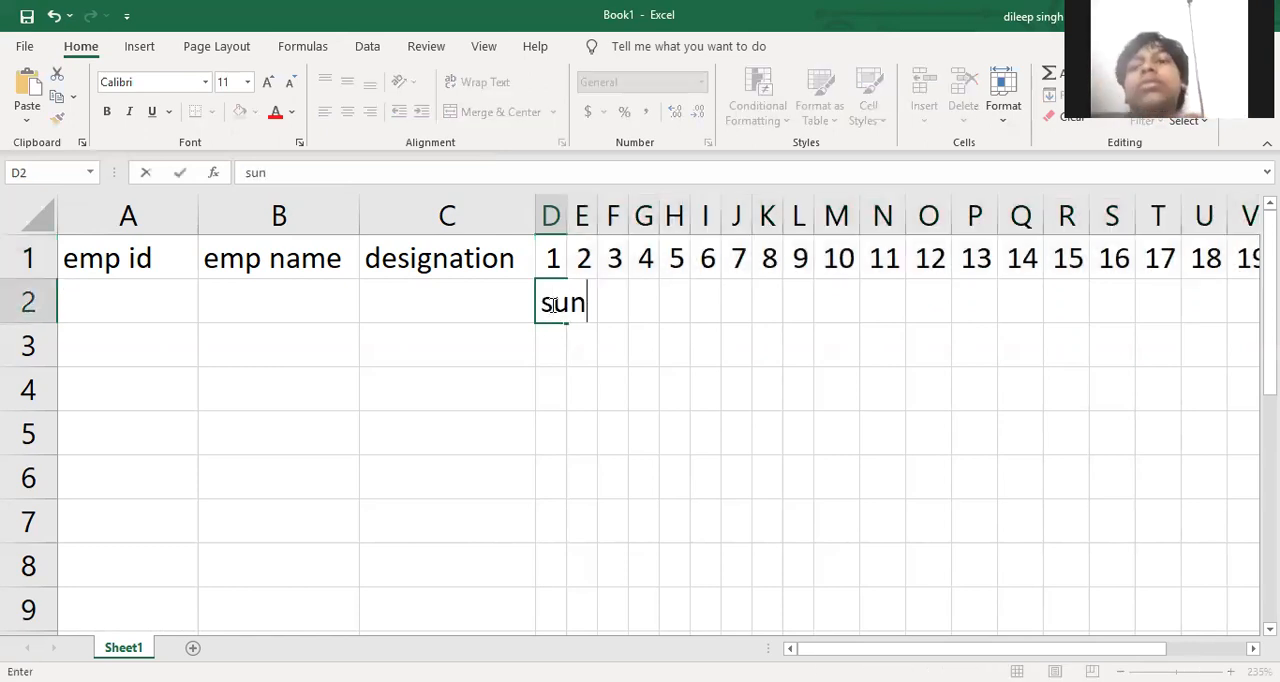
key("Tab")
type("mon")
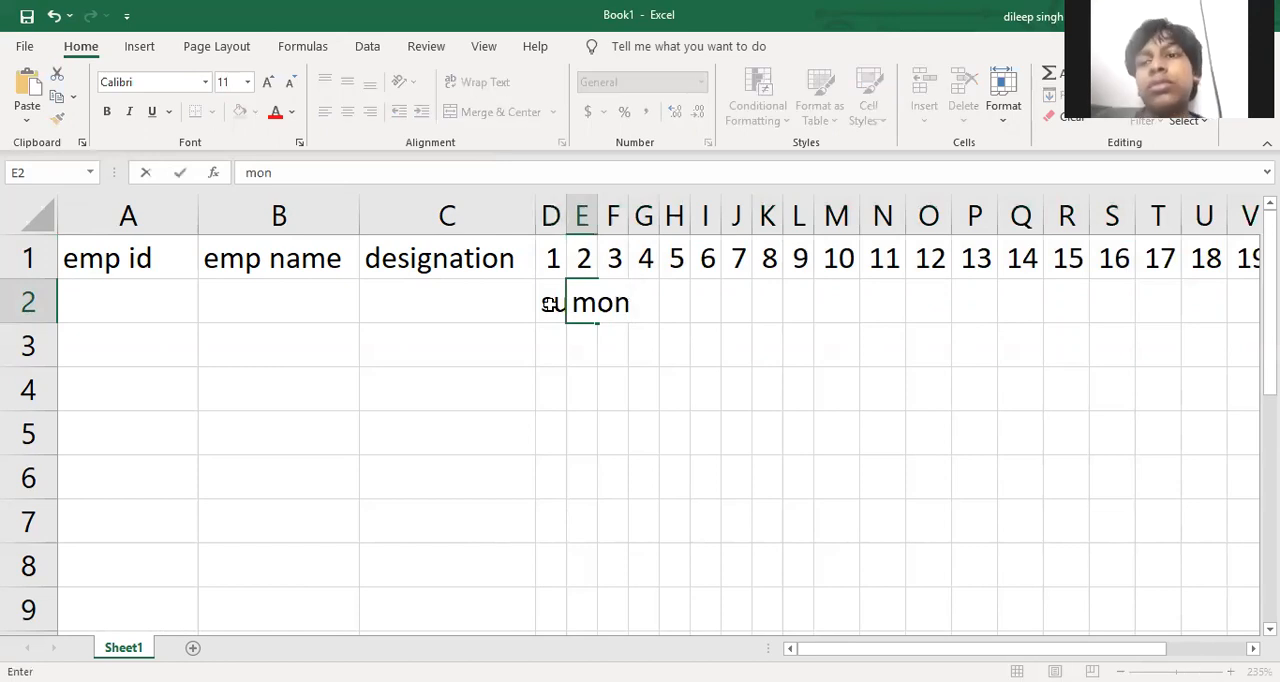
left_click(557, 342)
left_click_drag(555, 303, 601, 326)
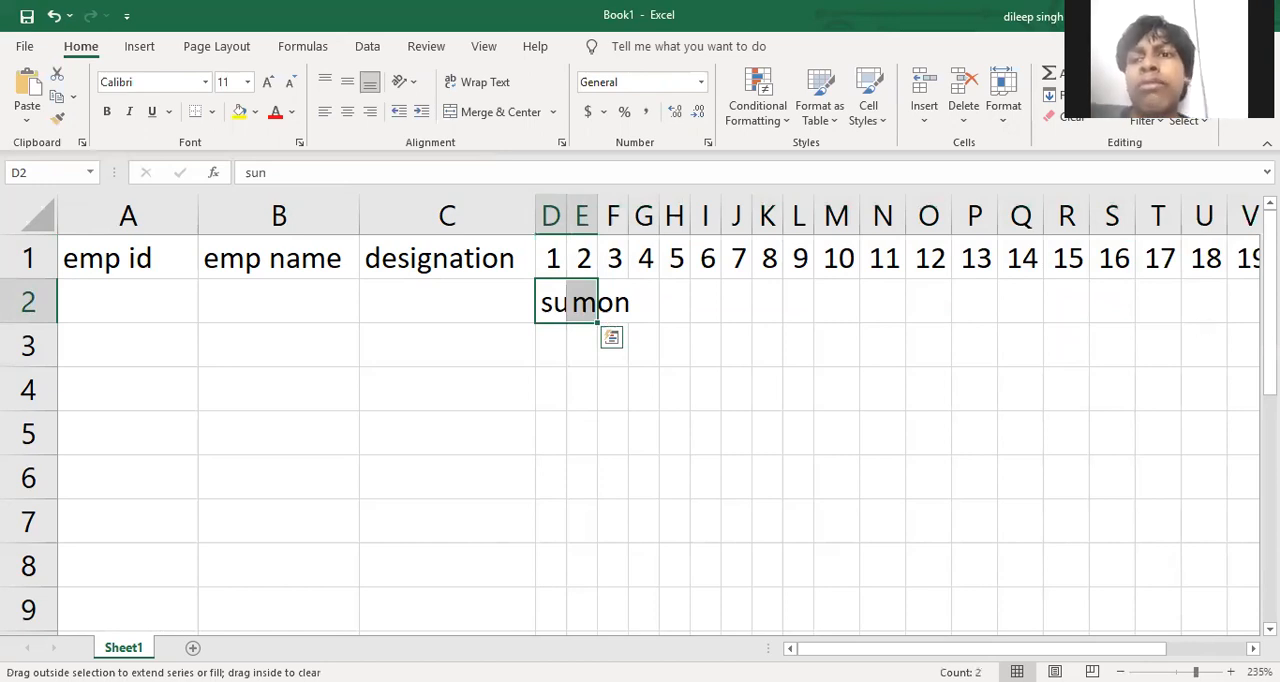
left_click_drag(1110, 310, 1008, 360)
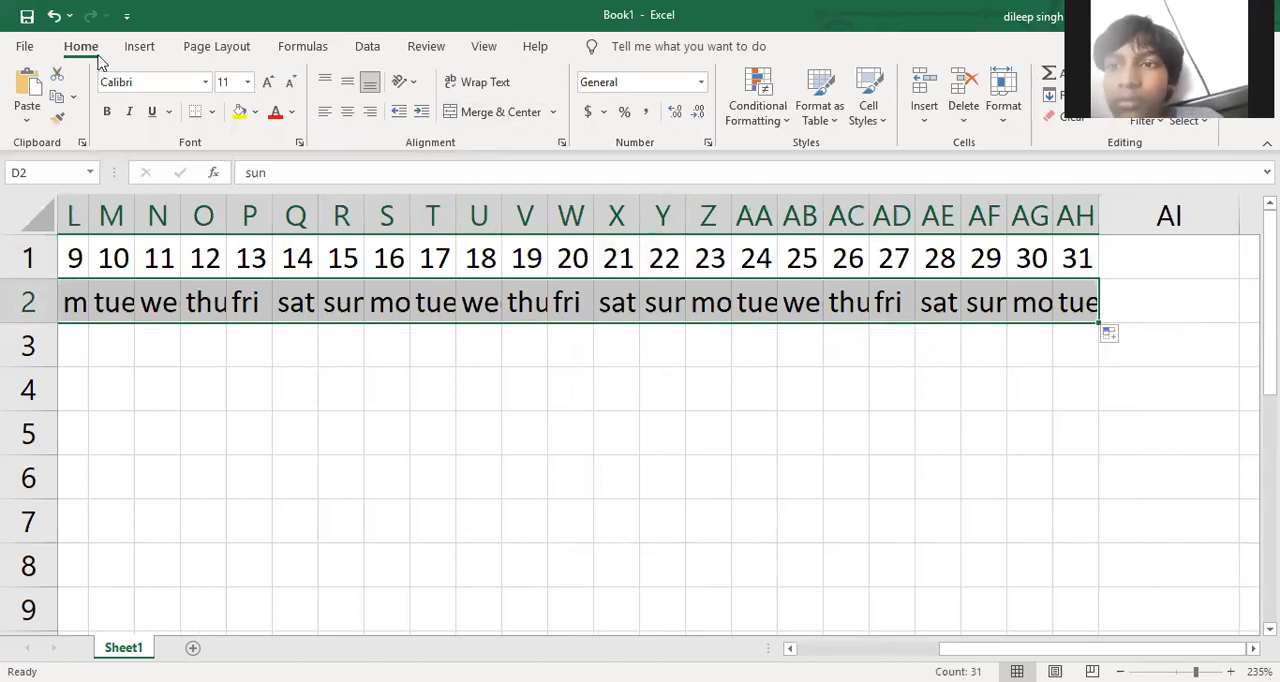
Rotate the weekday names in D2:AH2 upward and centre them vertically and horizontally in their cells
left_click(413, 82)
left_click(466, 188)
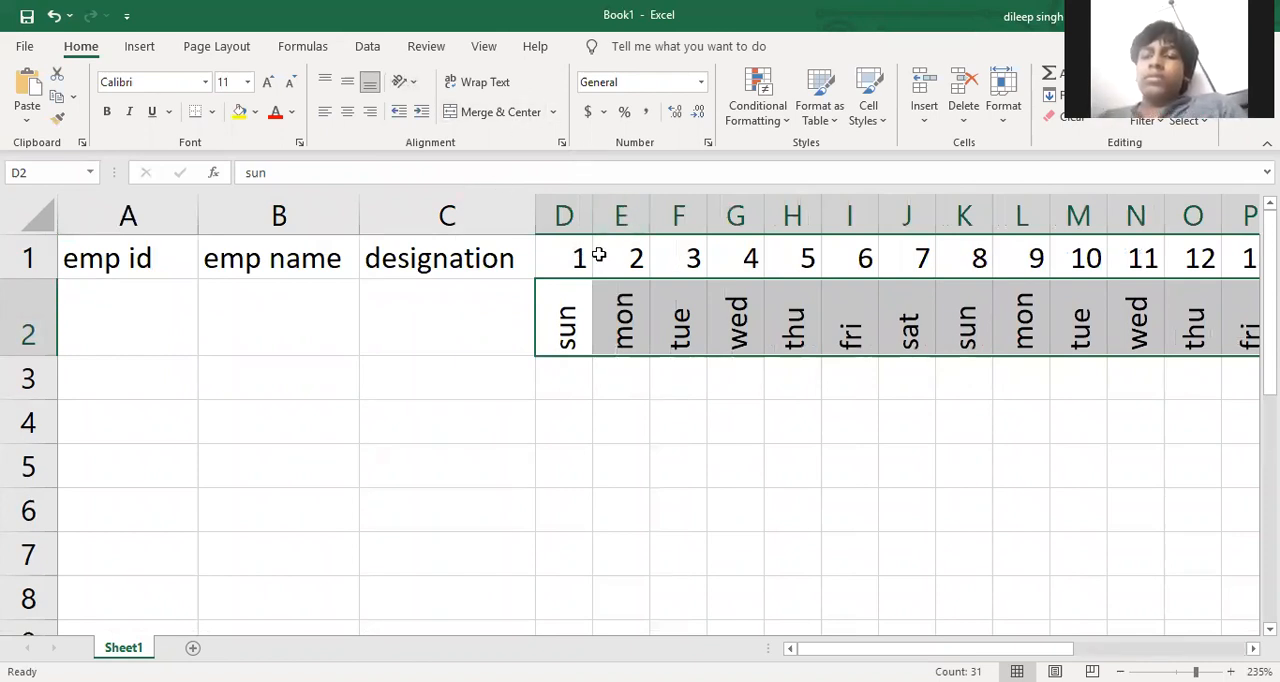
left_click(347, 83)
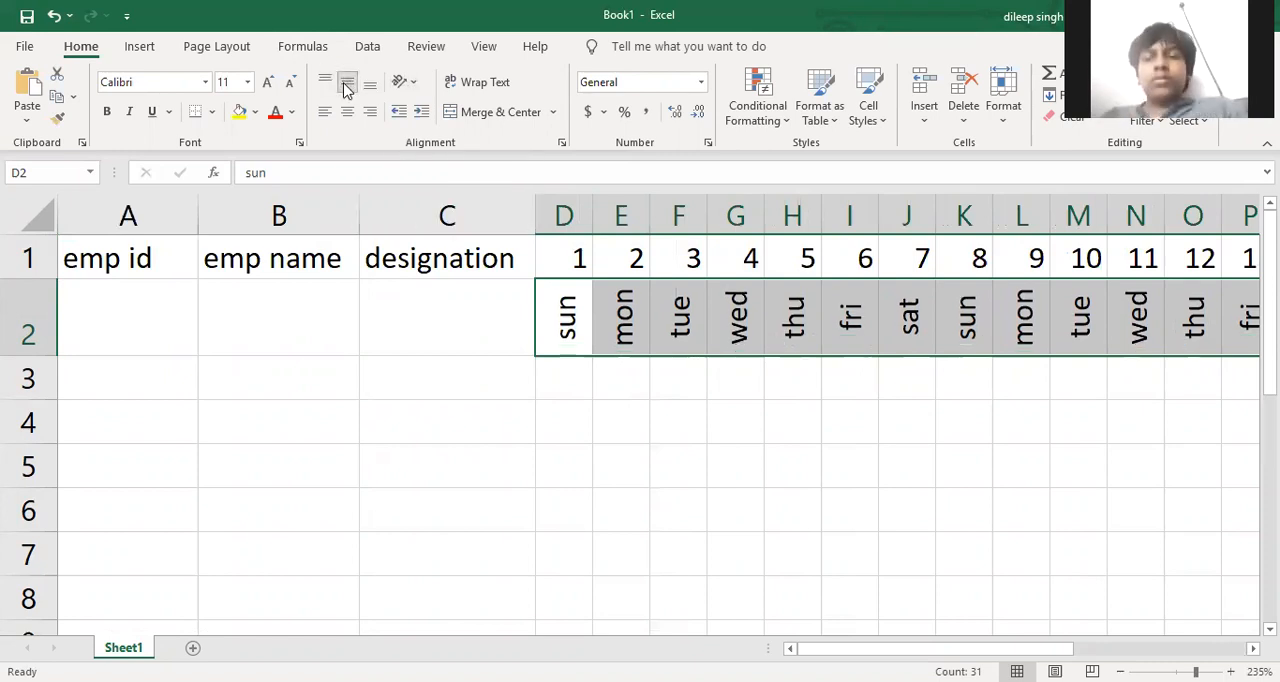
left_click(346, 112)
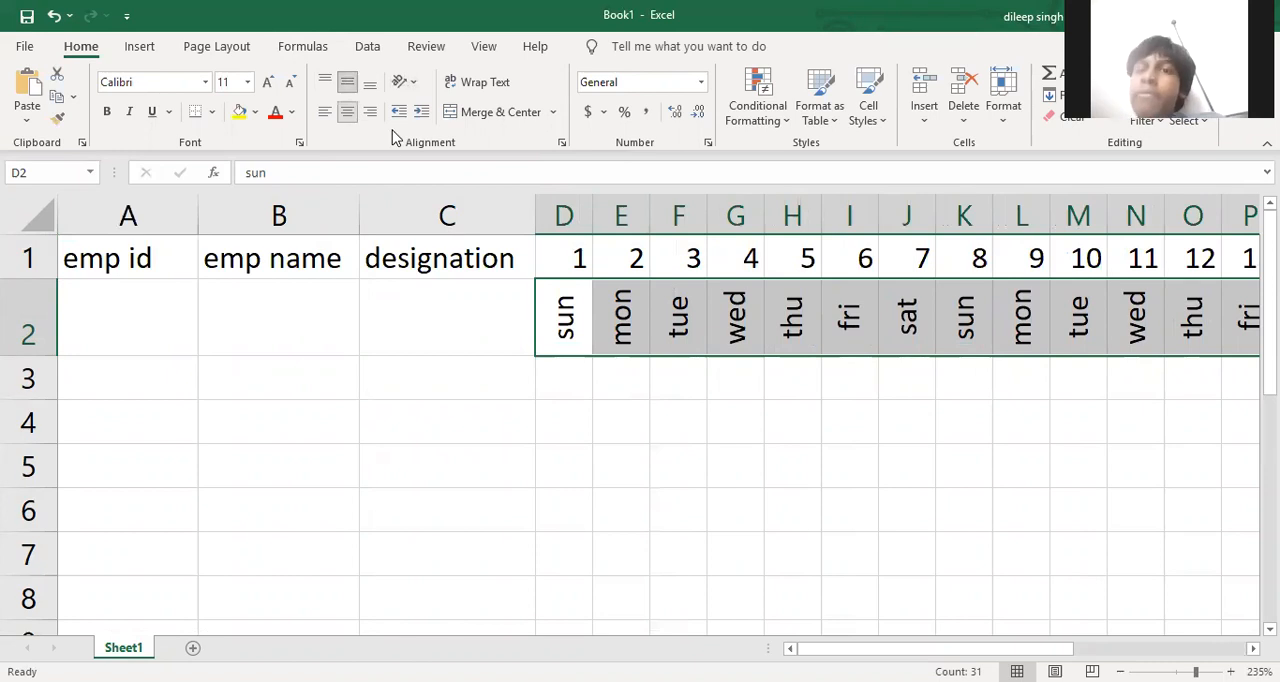
Centre the day numbers 1 to 31 in D1:AH1 both vertically and horizontally
left_click_drag(574, 255, 1250, 258)
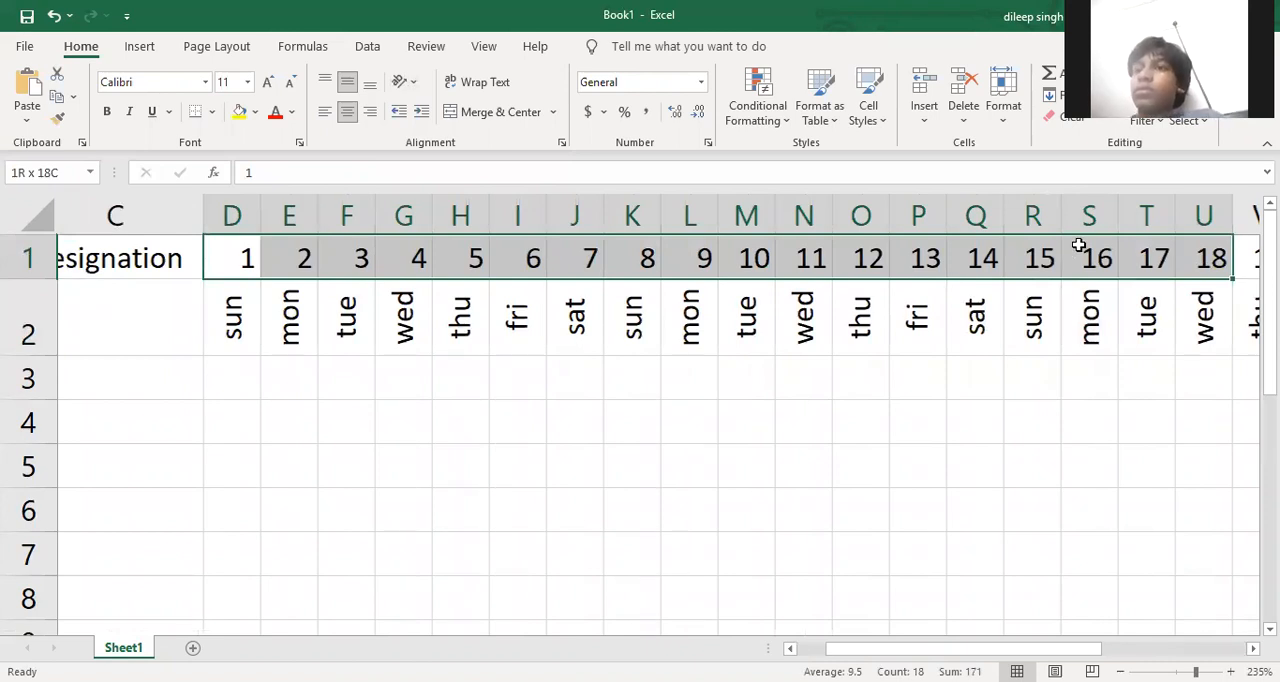
key("ctrl+shift+Right")
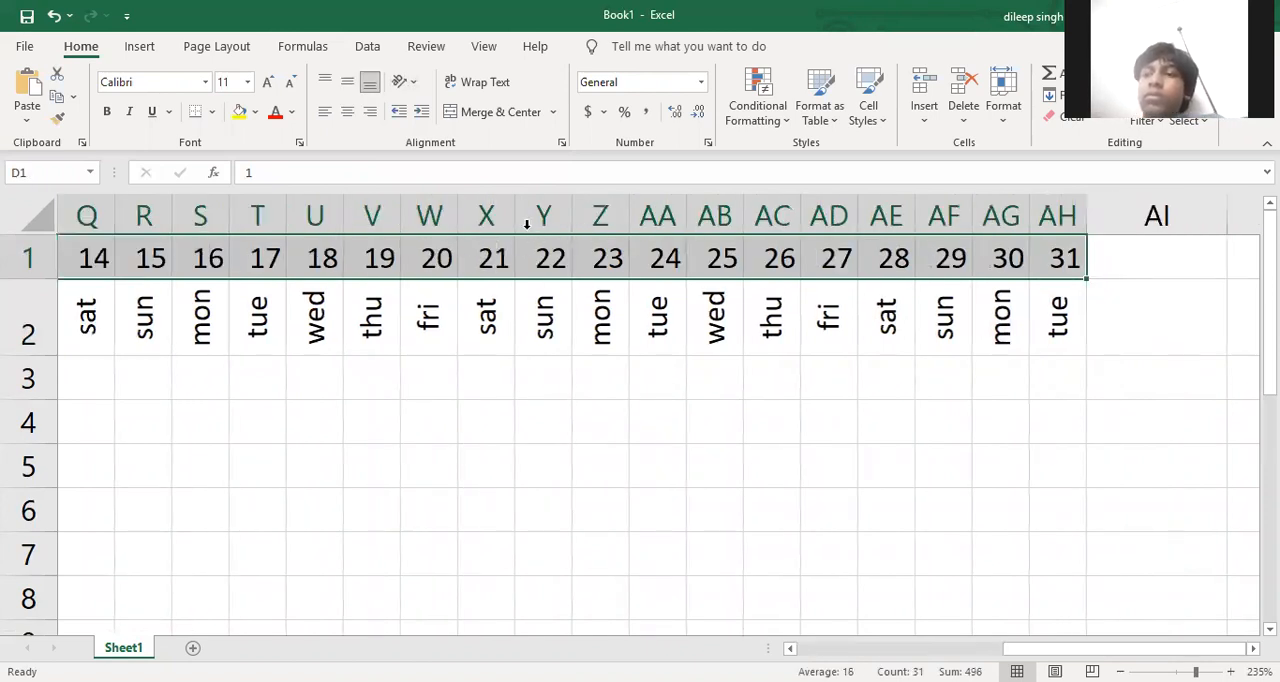
left_click(347, 83)
left_click(347, 111)
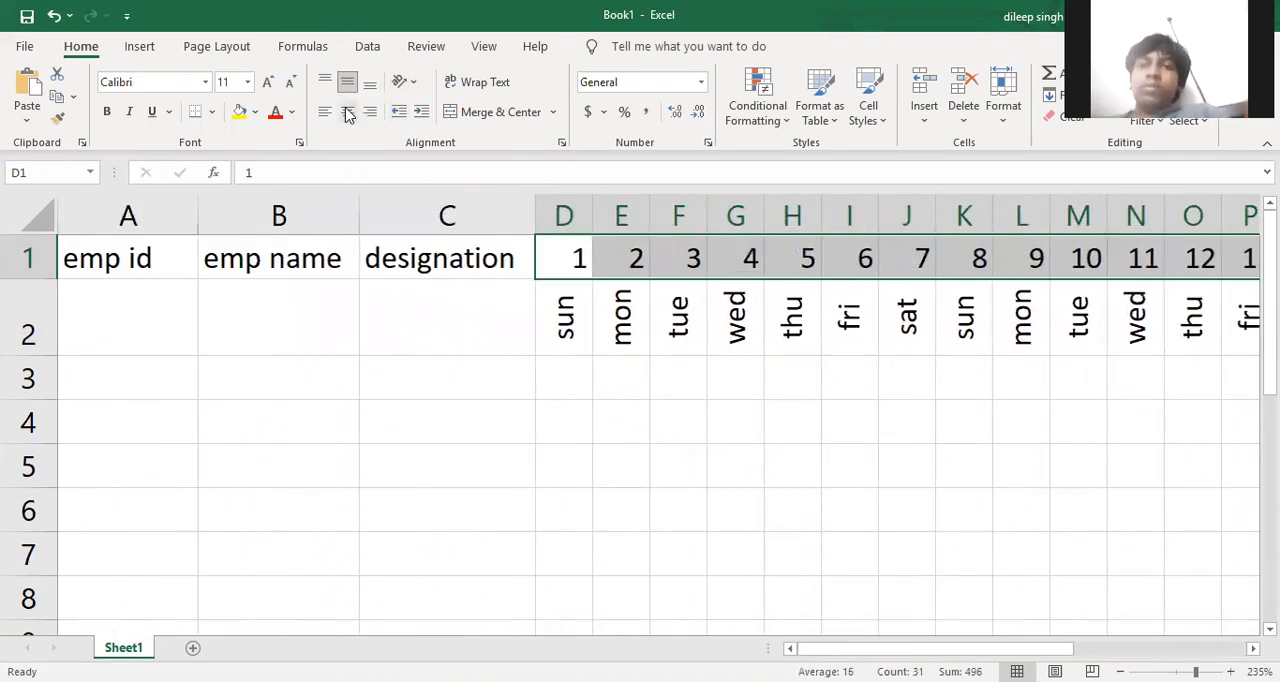
left_click(466, 400)
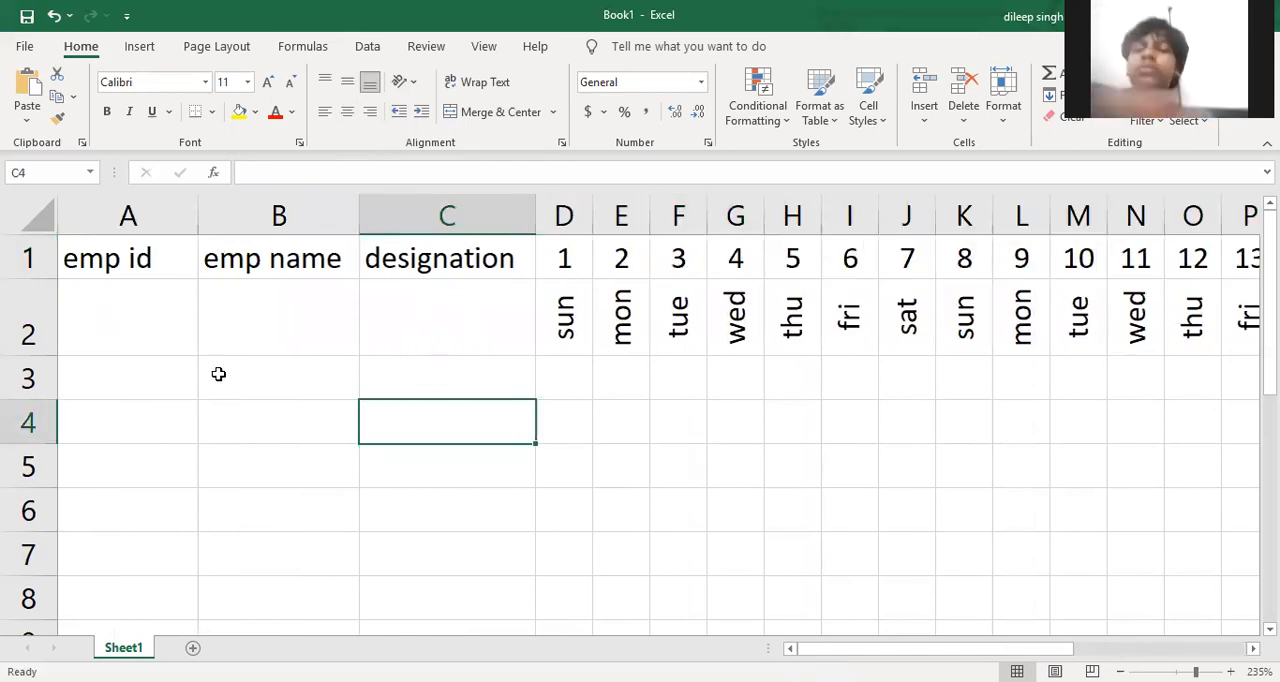
Merge and centre the emp id, emp name and designation headers each across rows 1 and 2, with middle vertical alignment
left_click_drag(158, 259, 166, 293)
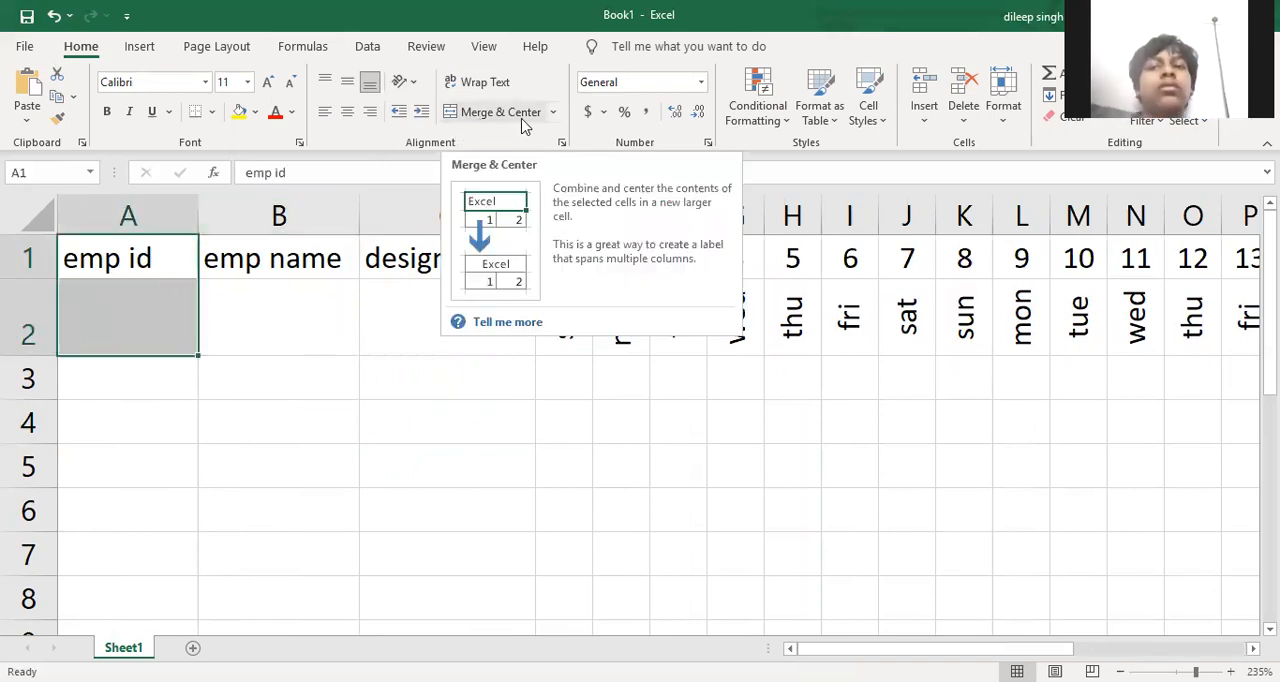
left_click(490, 115)
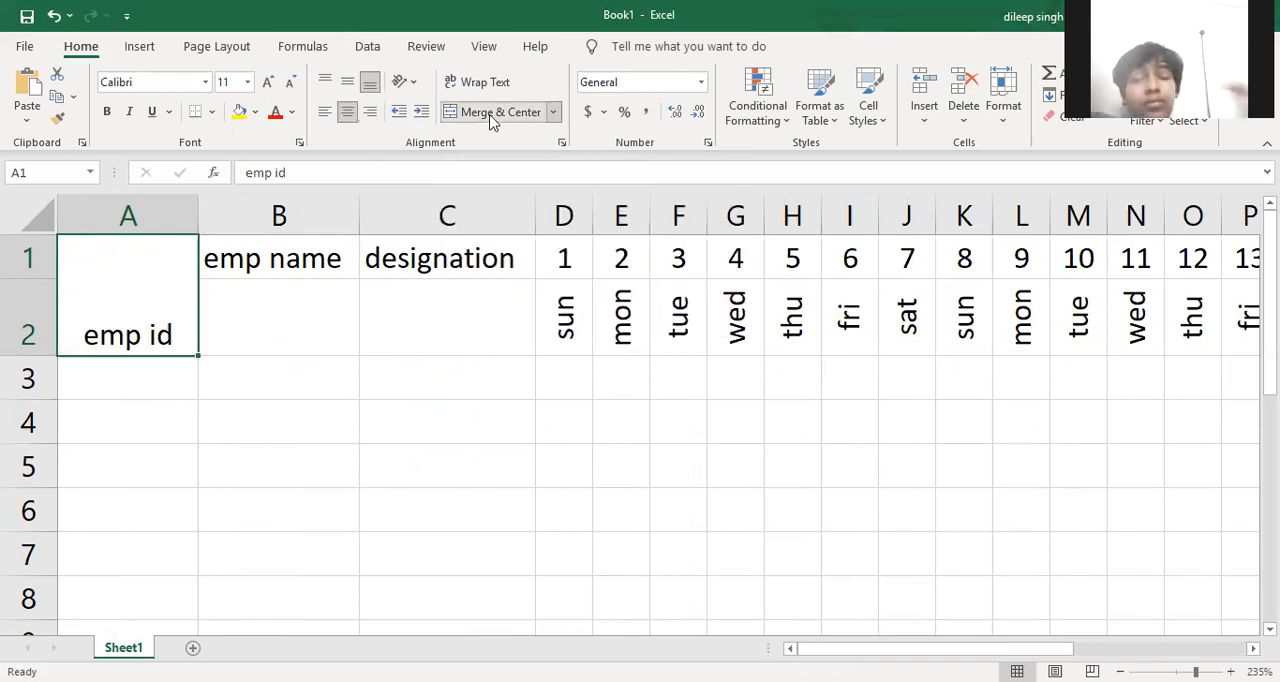
left_click(347, 84)
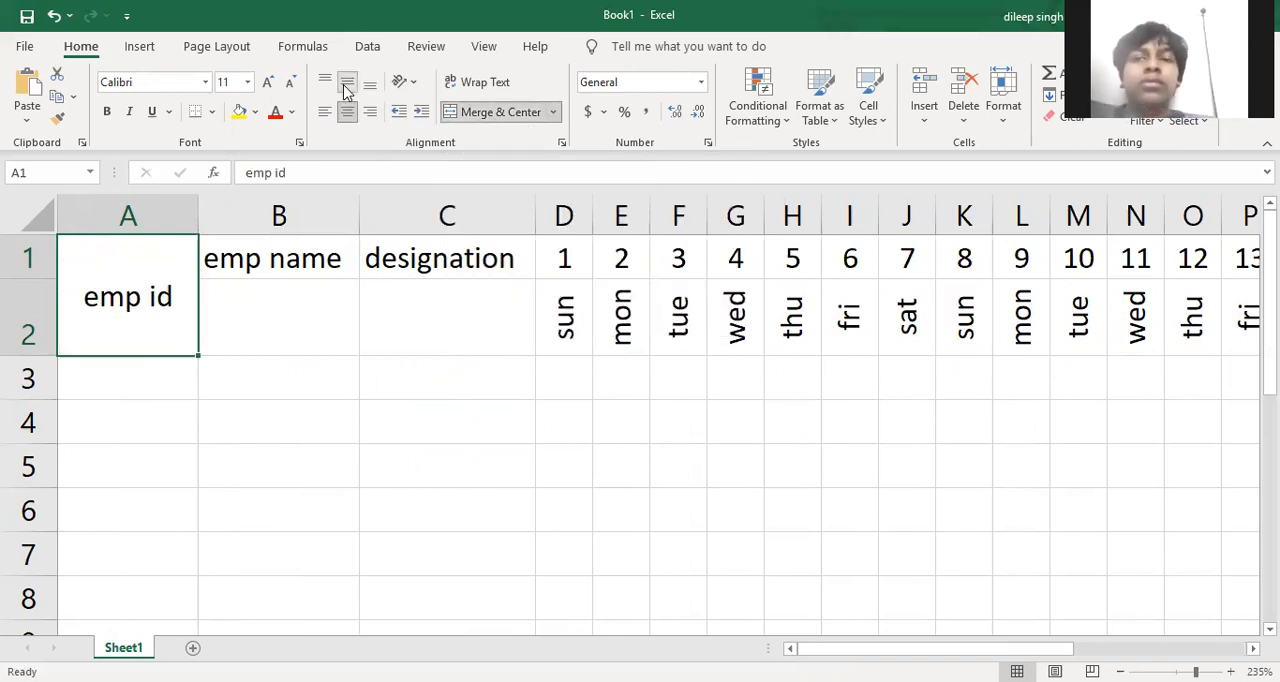
left_click_drag(290, 262, 310, 295)
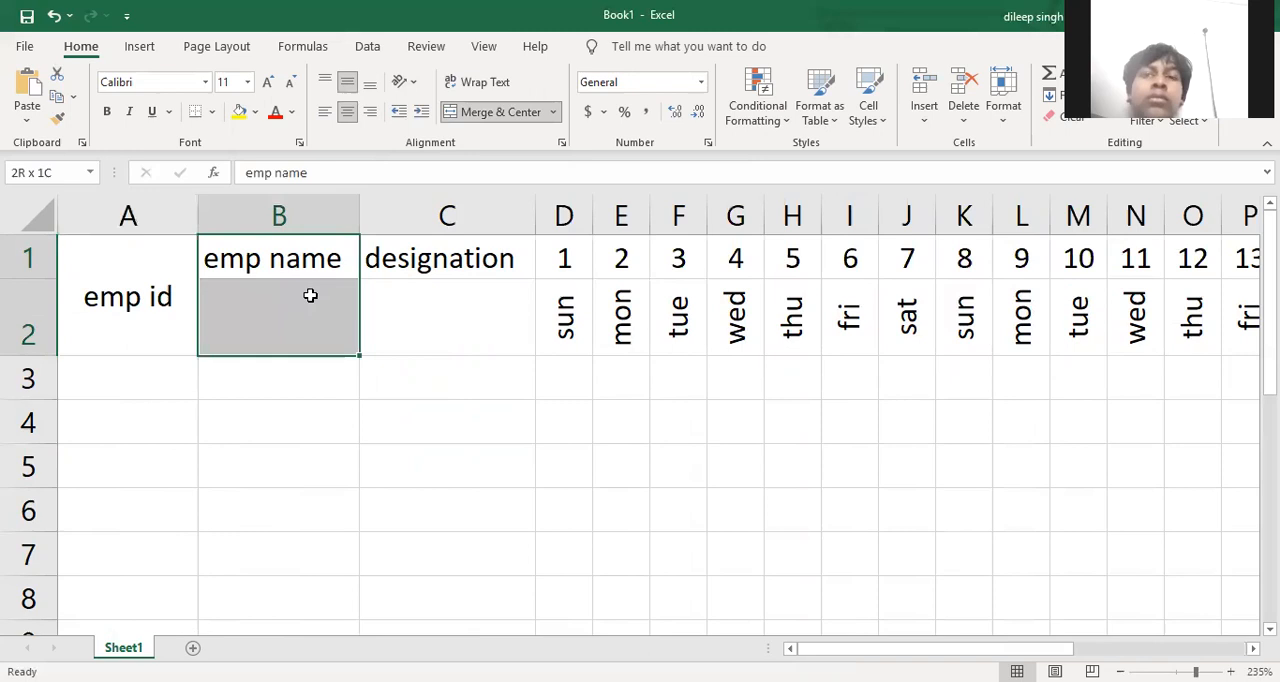
left_click(470, 112)
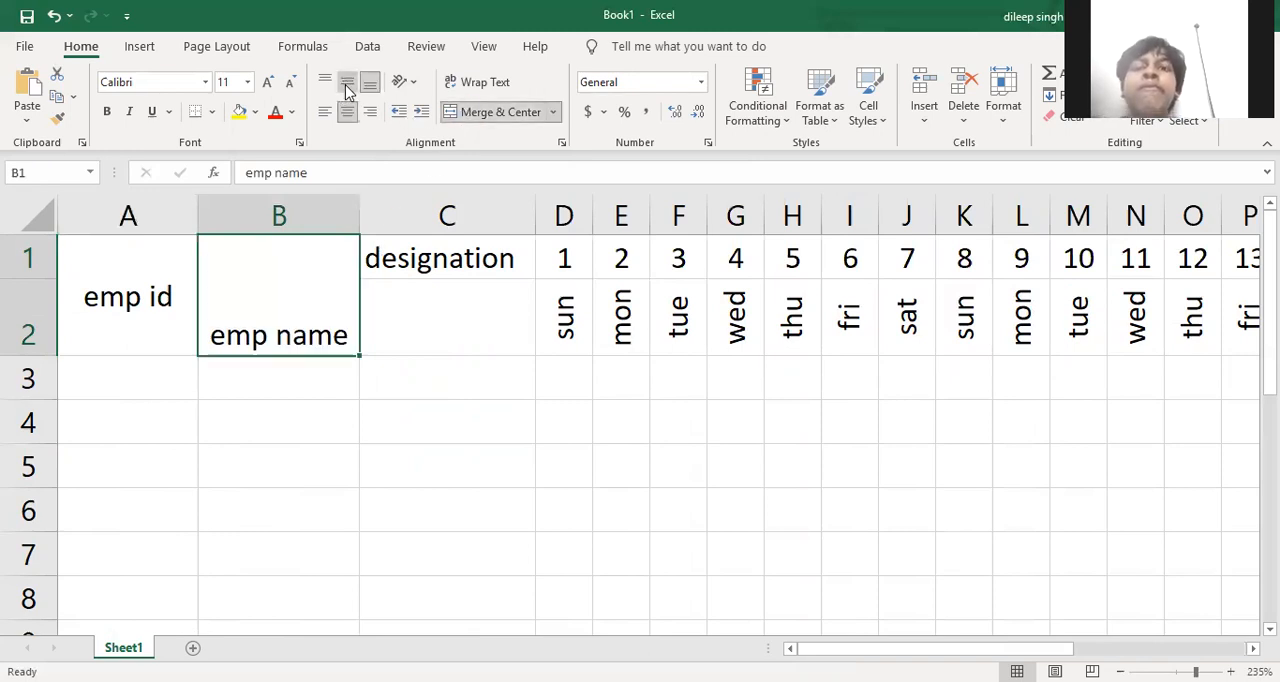
left_click(347, 84)
left_click_drag(420, 258, 428, 293)
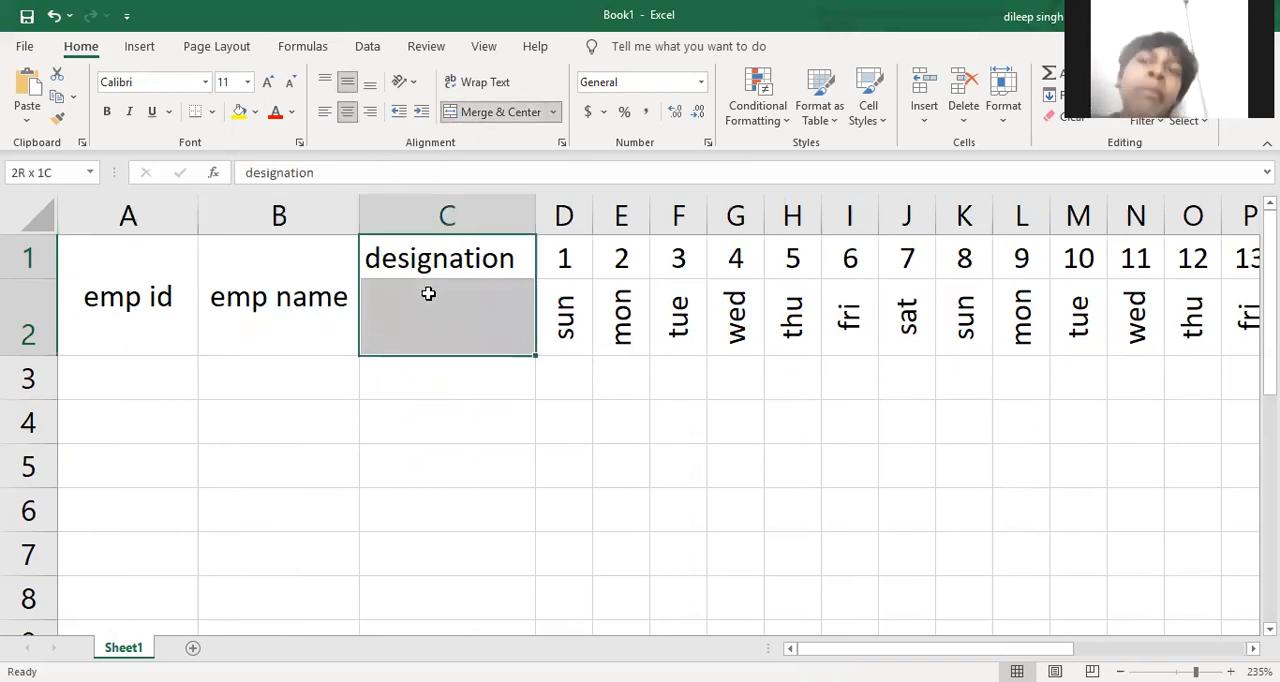
left_click(482, 113)
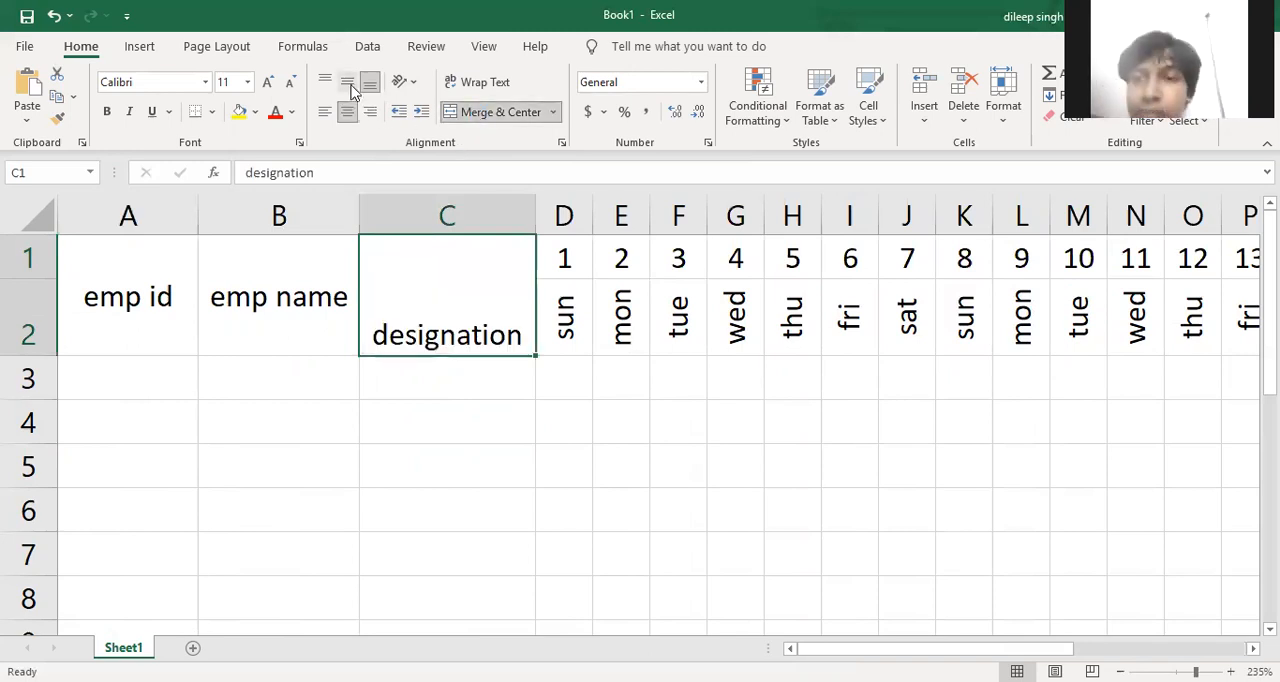
left_click(347, 84)
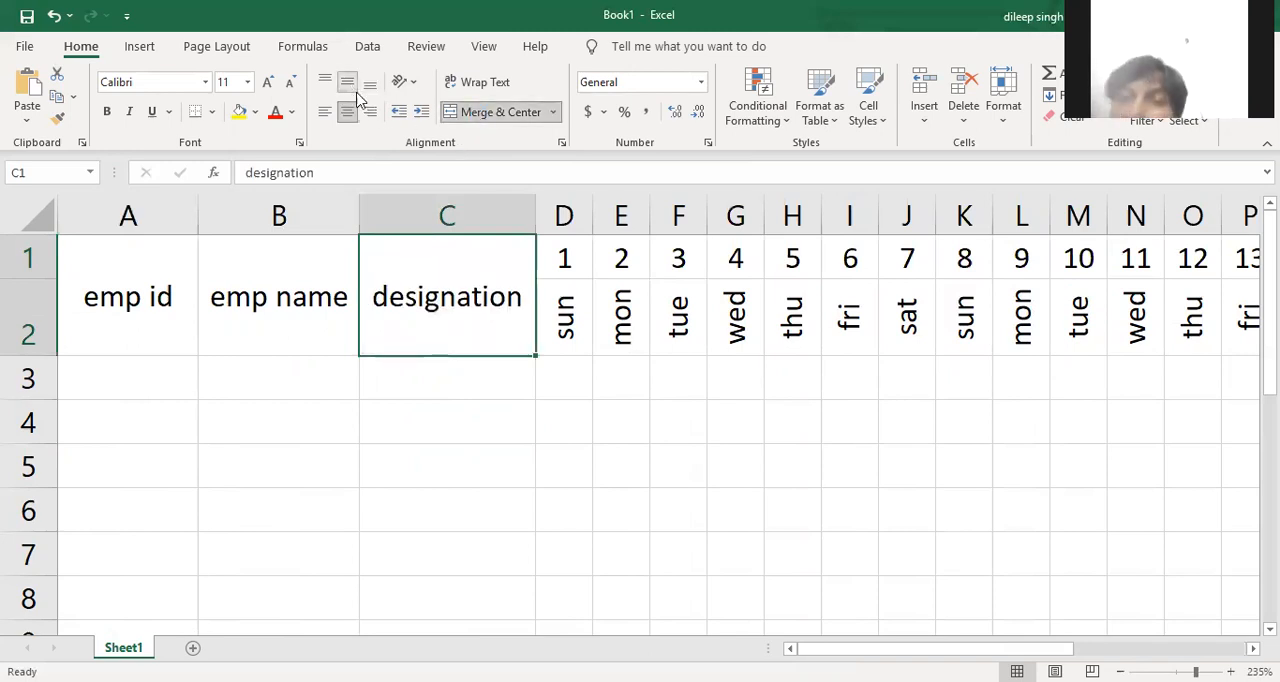
Enter e001, e002 and e003 in A3:A5 under emp id and fill the series down to e010 in A12
left_click(449, 415)
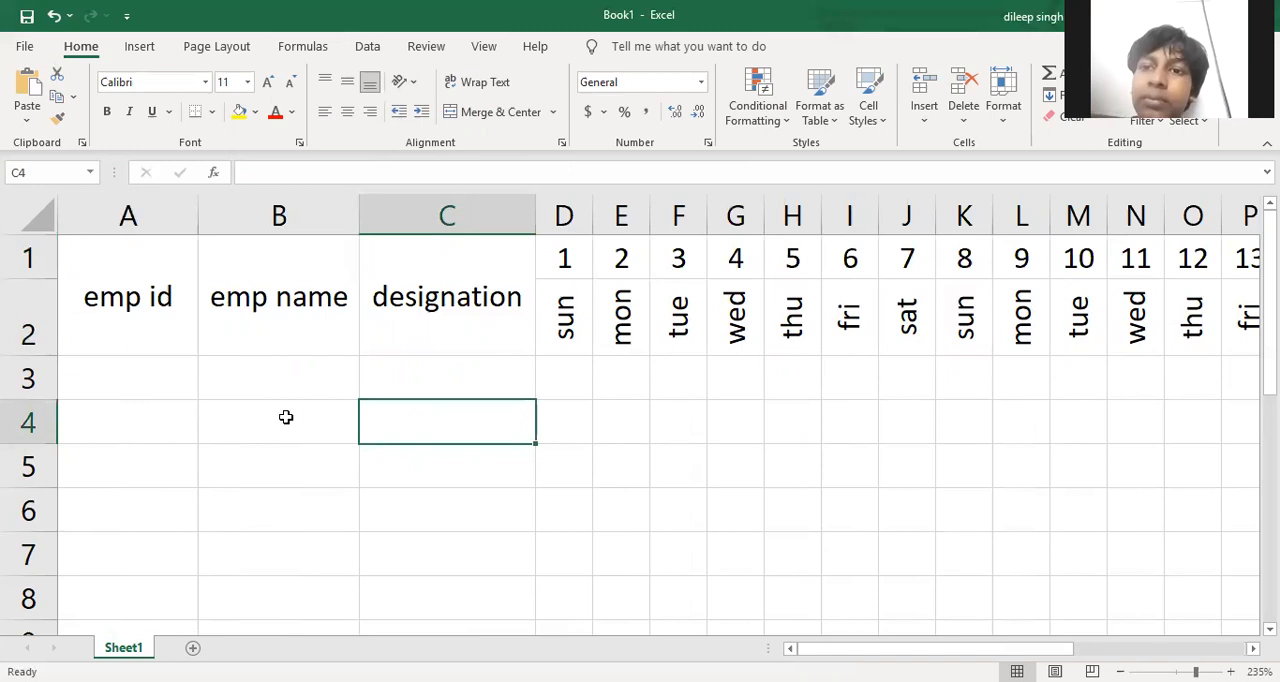
scroll(285, 417, "down", 5, "ctrl")
scroll(243, 399, "down", 2, "ctrl")
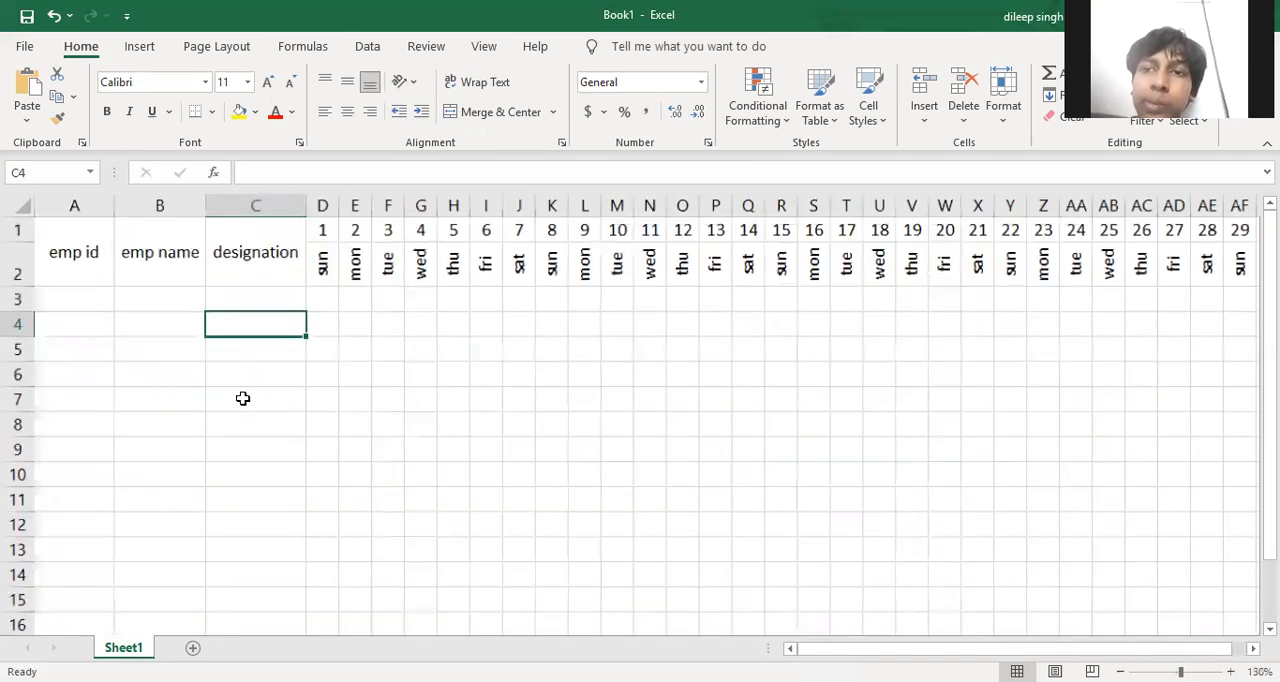
scroll(226, 388, "up", 2, "ctrl")
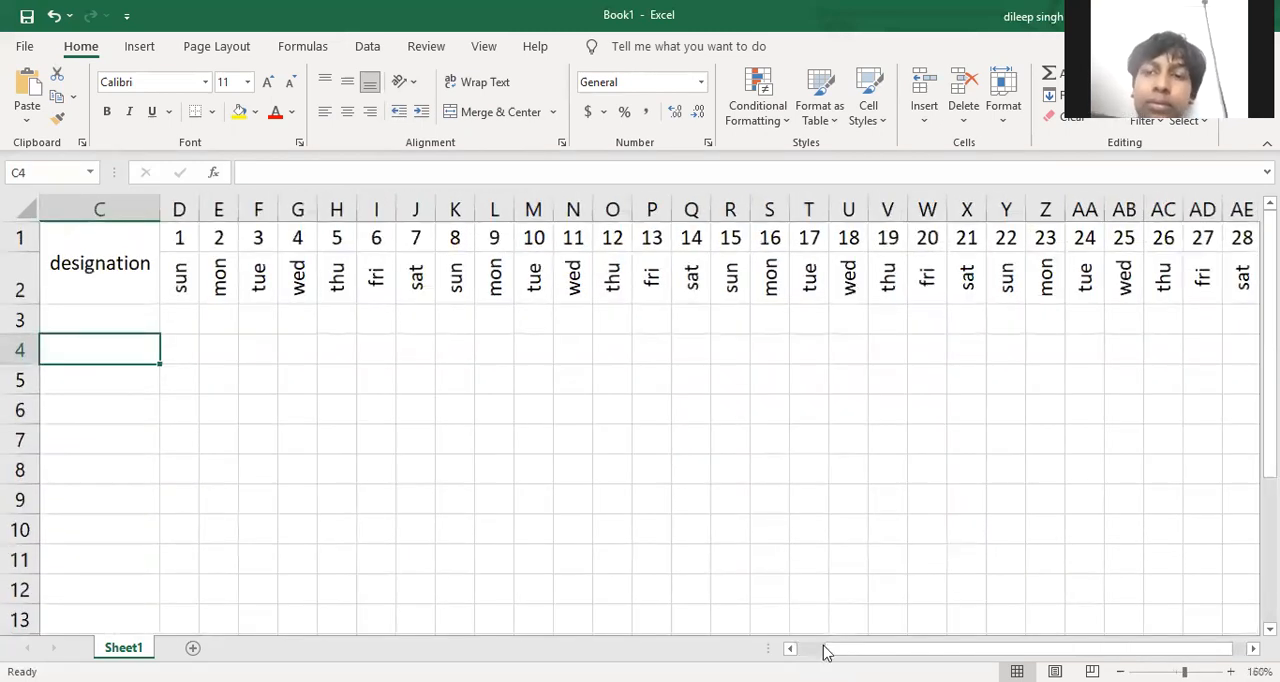
scroll(254, 454, "left", 2)
left_click_drag(104, 318, 106, 289)
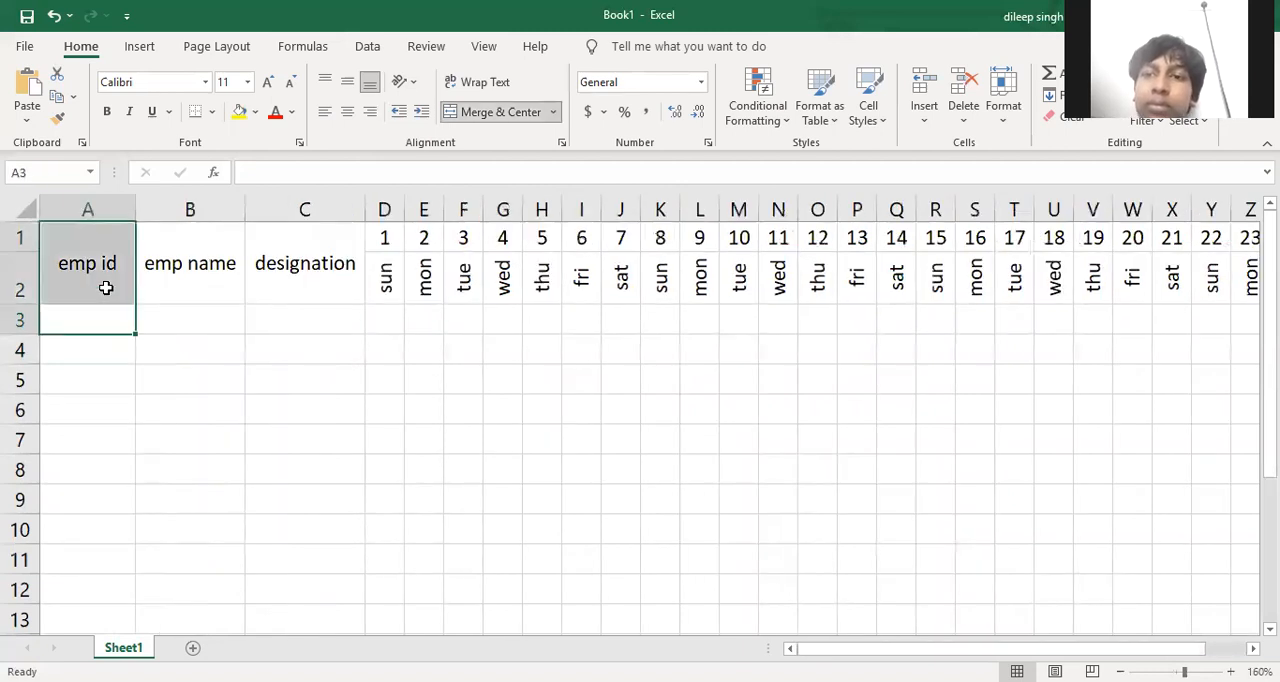
left_click(102, 312)
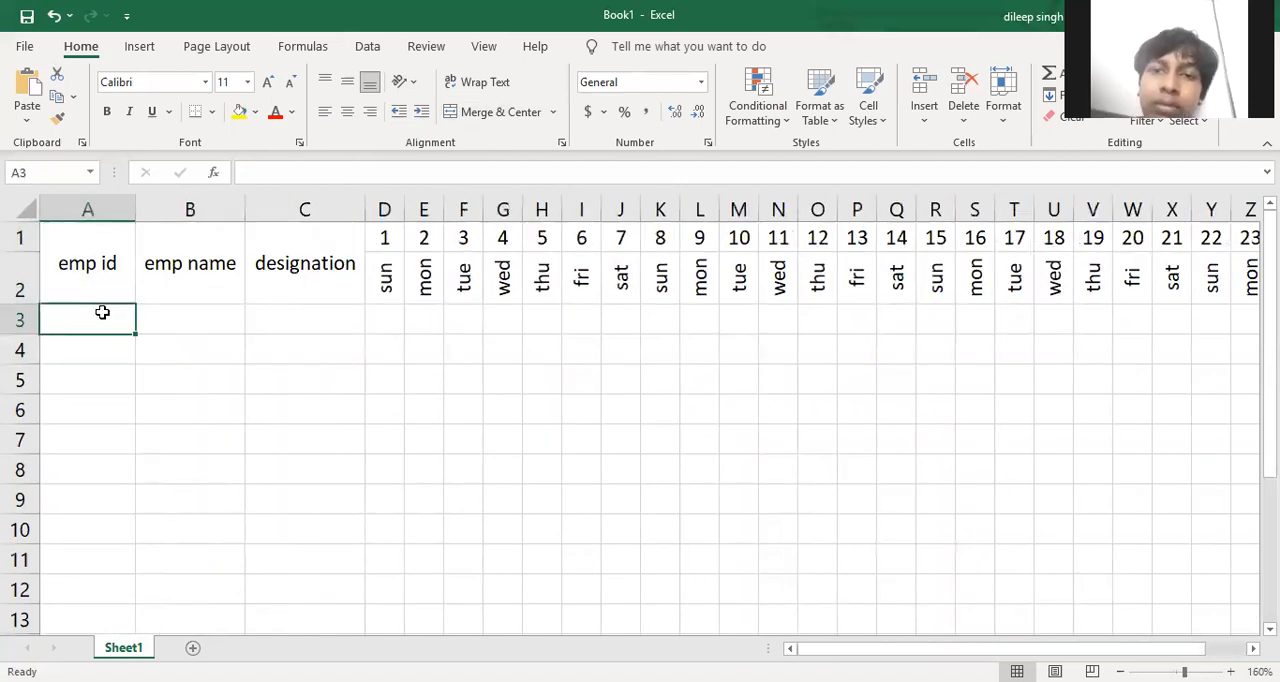
type("e001")
key("Return")
type("e002")
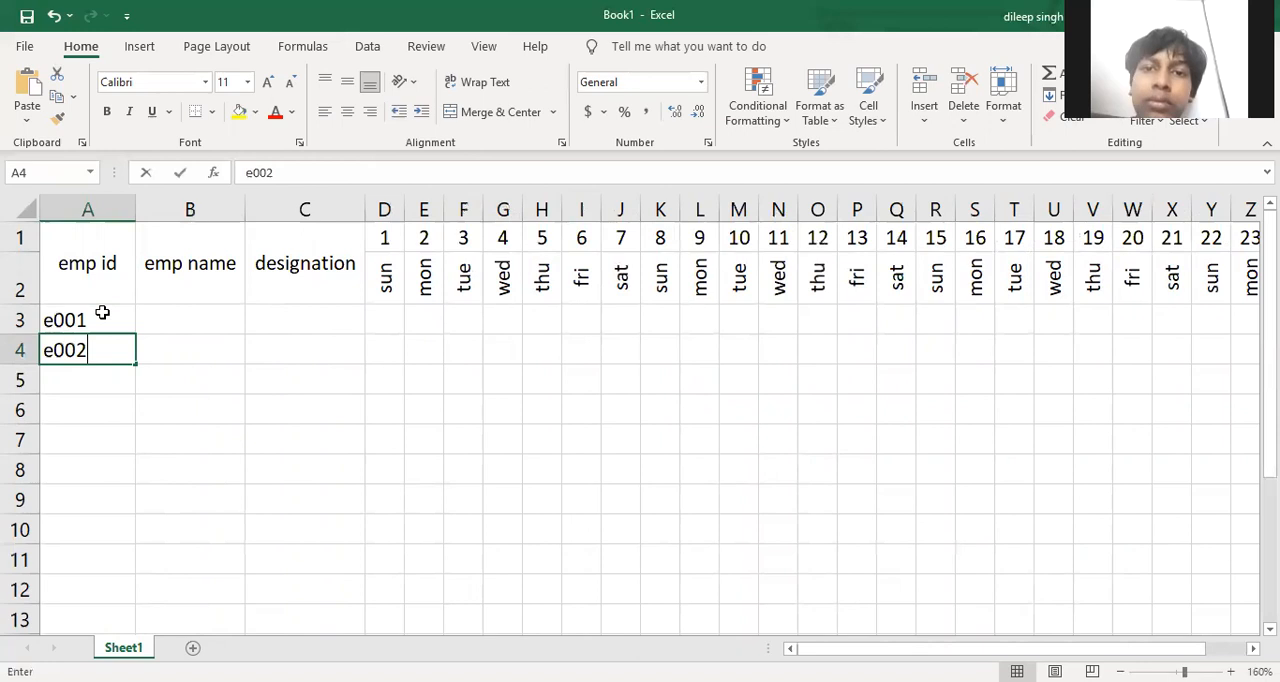
key("Return")
type("e003")
left_click_drag(110, 315, 135, 410)
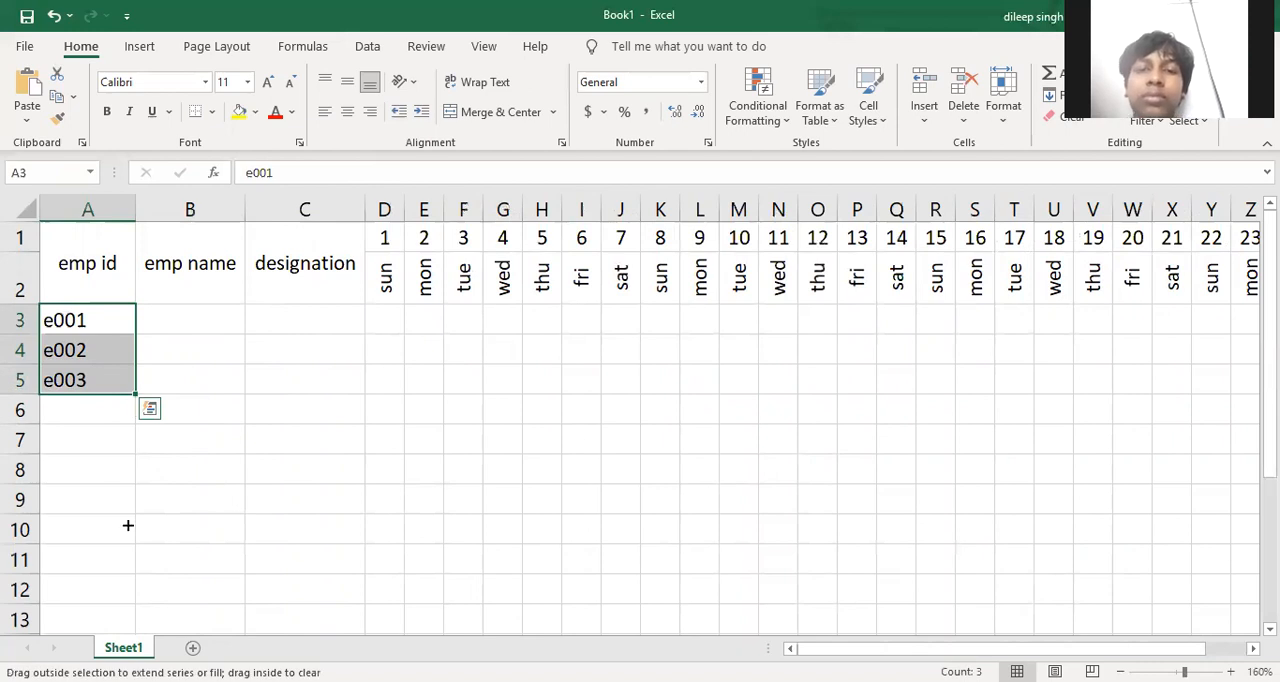
left_click_drag(128, 585, 128, 596)
Enter the ten employees' first names in B3:B12 under the emp name header
left_click(194, 323)
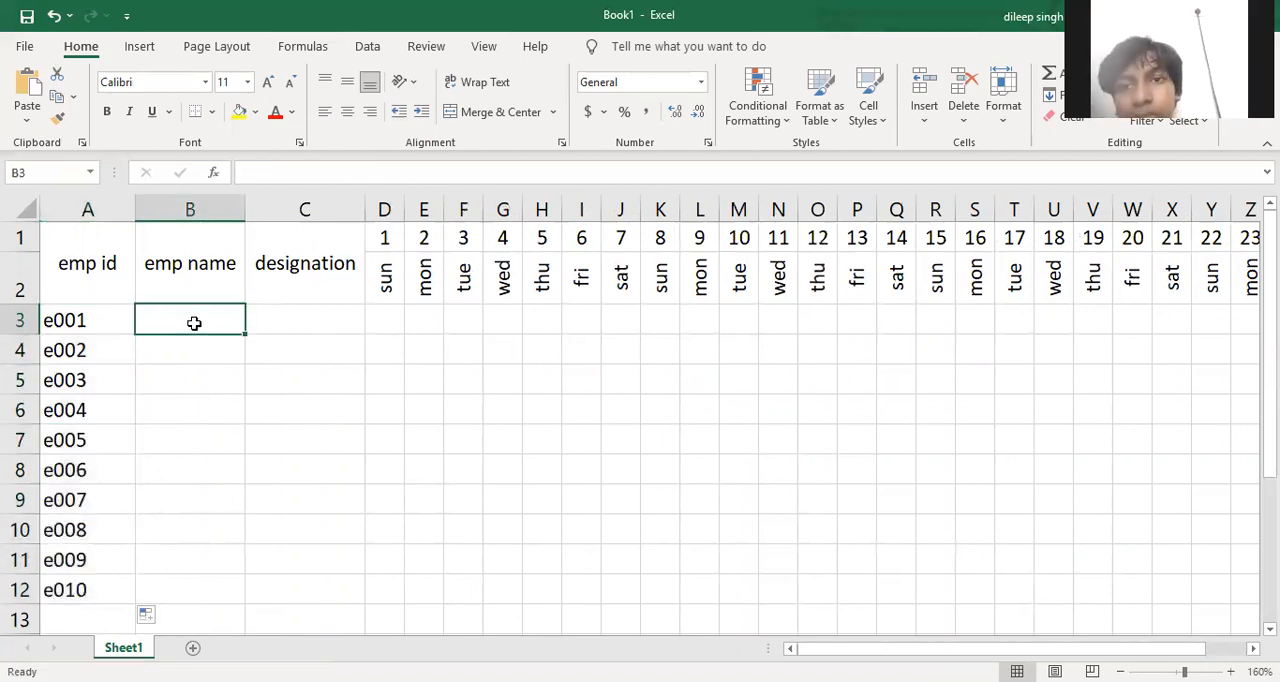
type("ravi")
key("Return")
type("k")
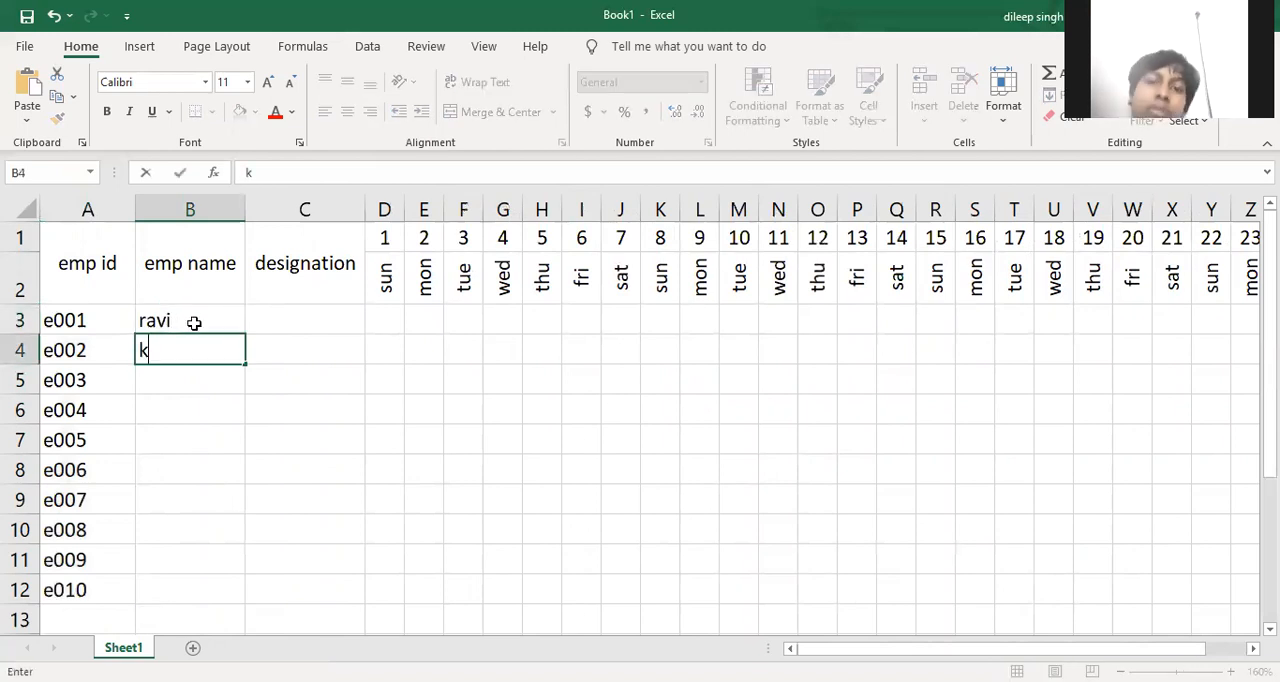
type("avita")
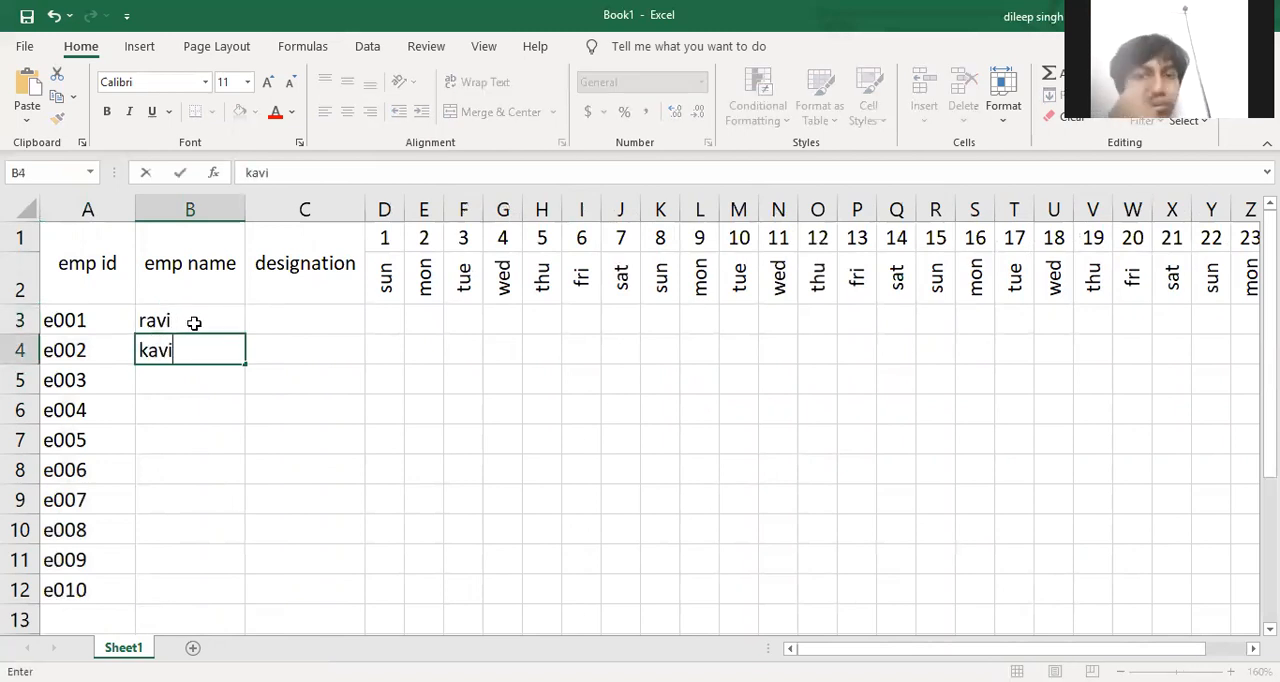
key("Return")
type("mamta")
key("Return")
type("savita")
key("Return")
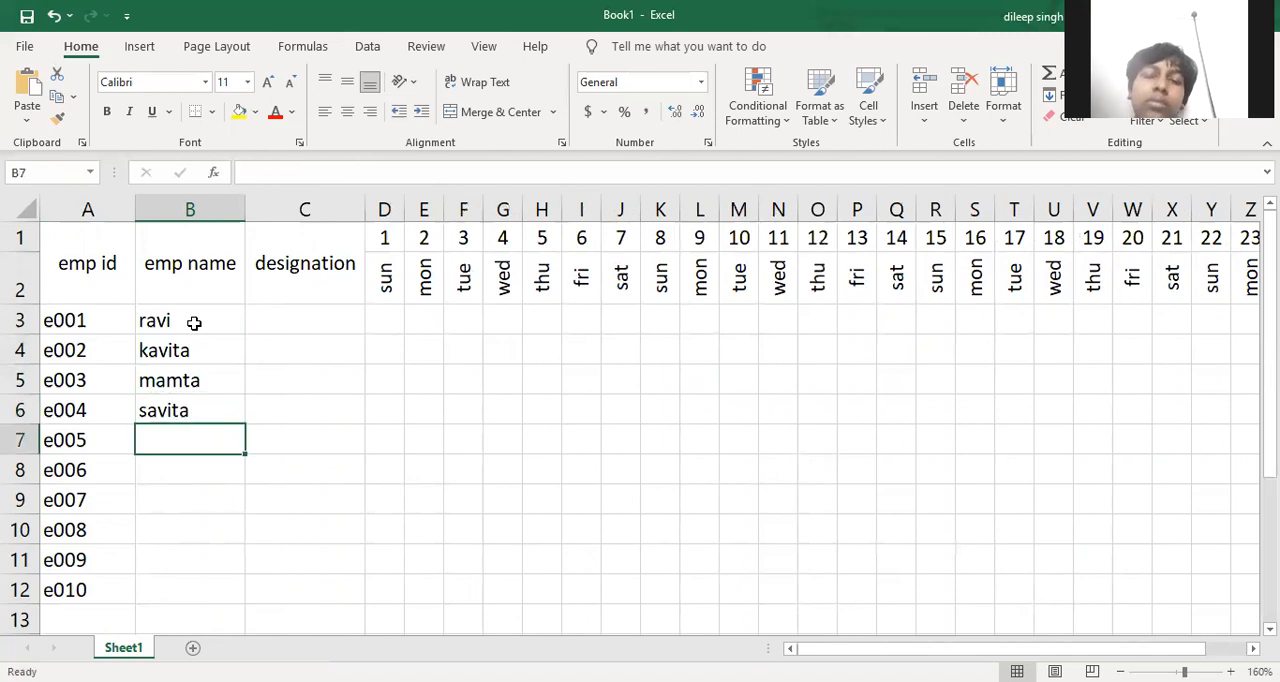
type("radha")
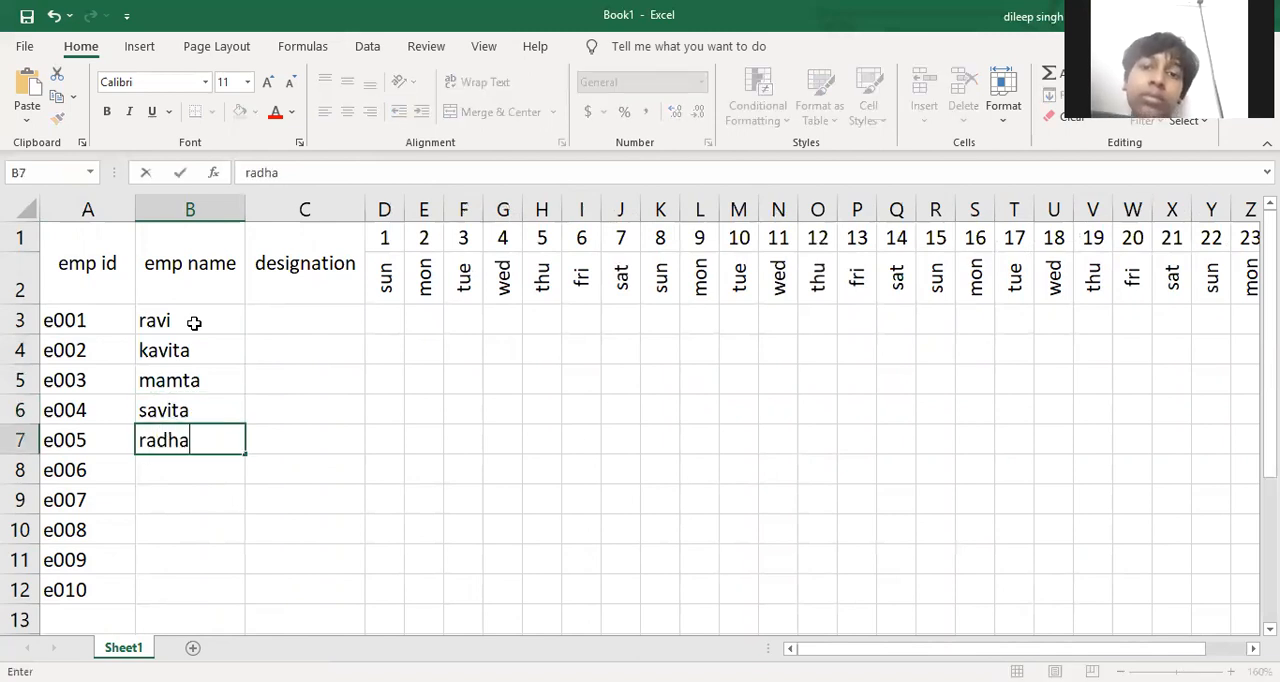
key("Return")
type("soni")
key("Return")
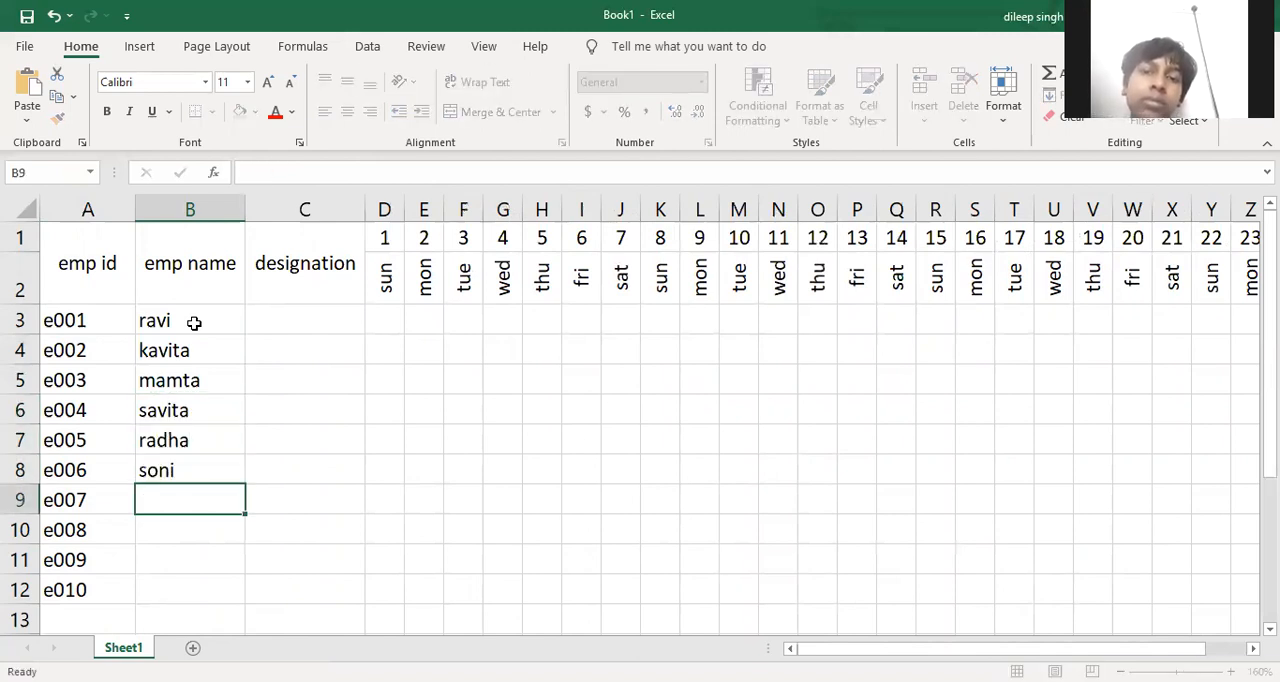
type("monika")
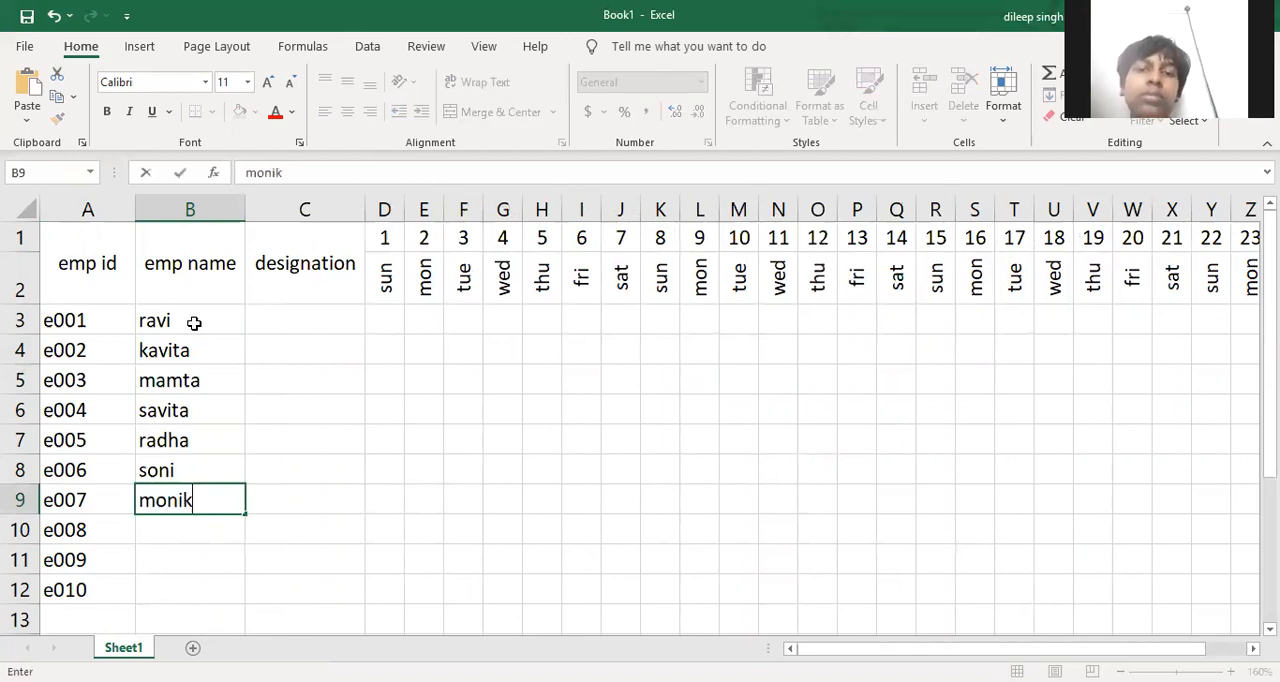
key("Return")
type("amit")
key("Return")
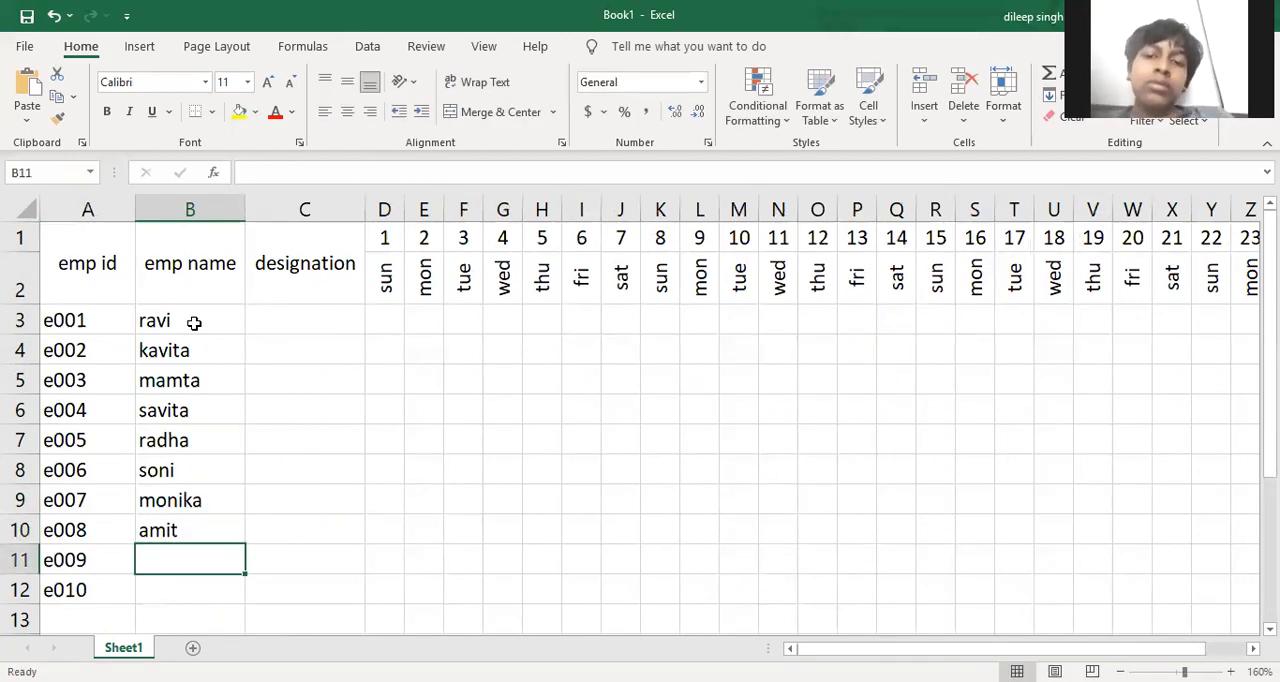
type("rohit")
key("Return")
type("ashish")
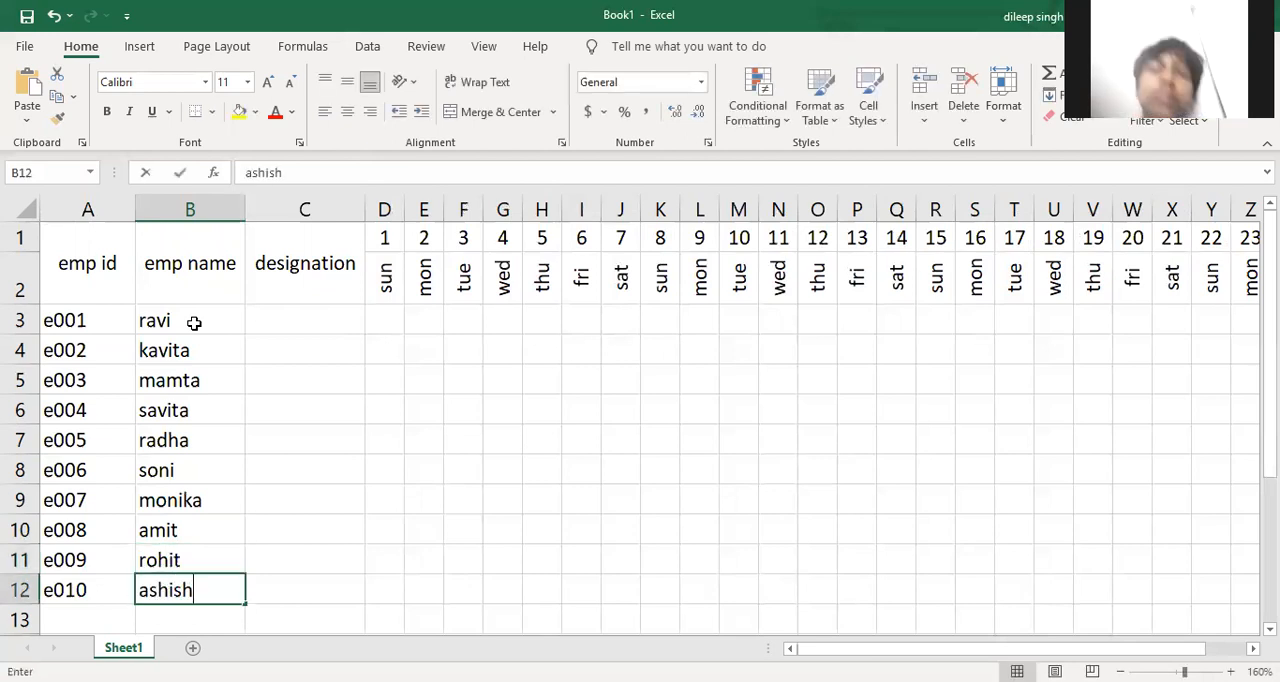
Enter the designations manager, clerk, accountant, manager and manager in C3:C7
left_click(287, 314)
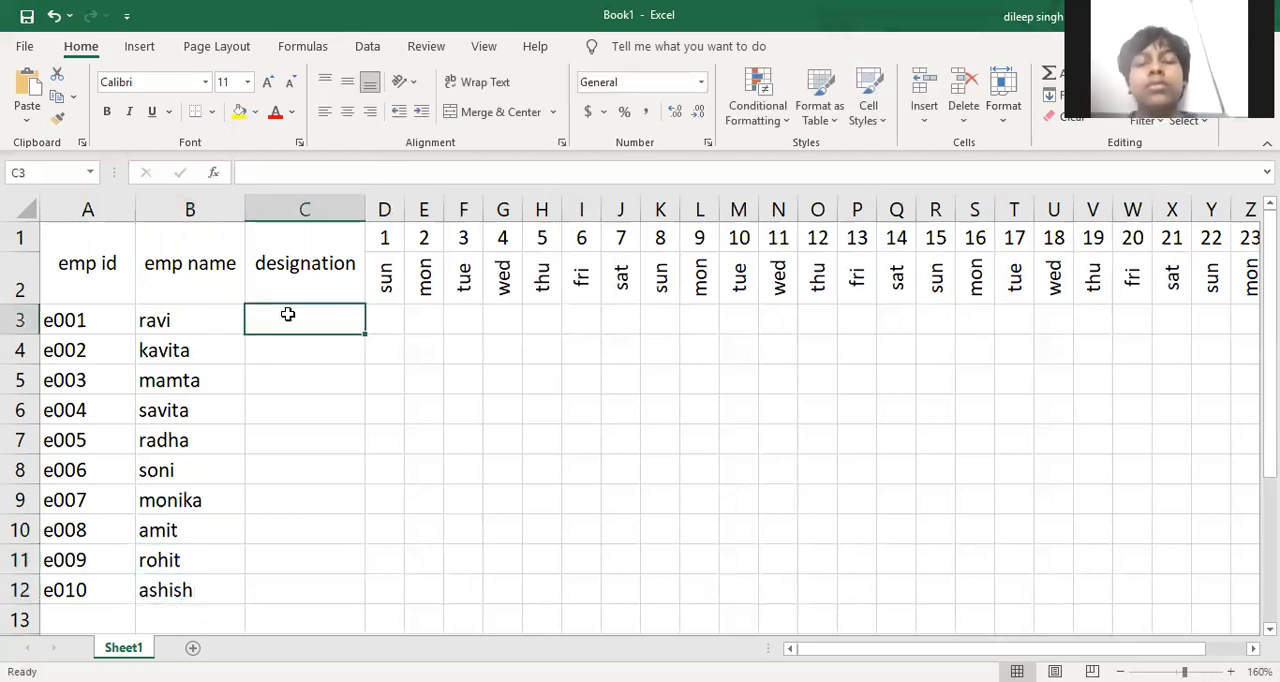
type("manager")
key("Return")
type("clerk")
key("Return")
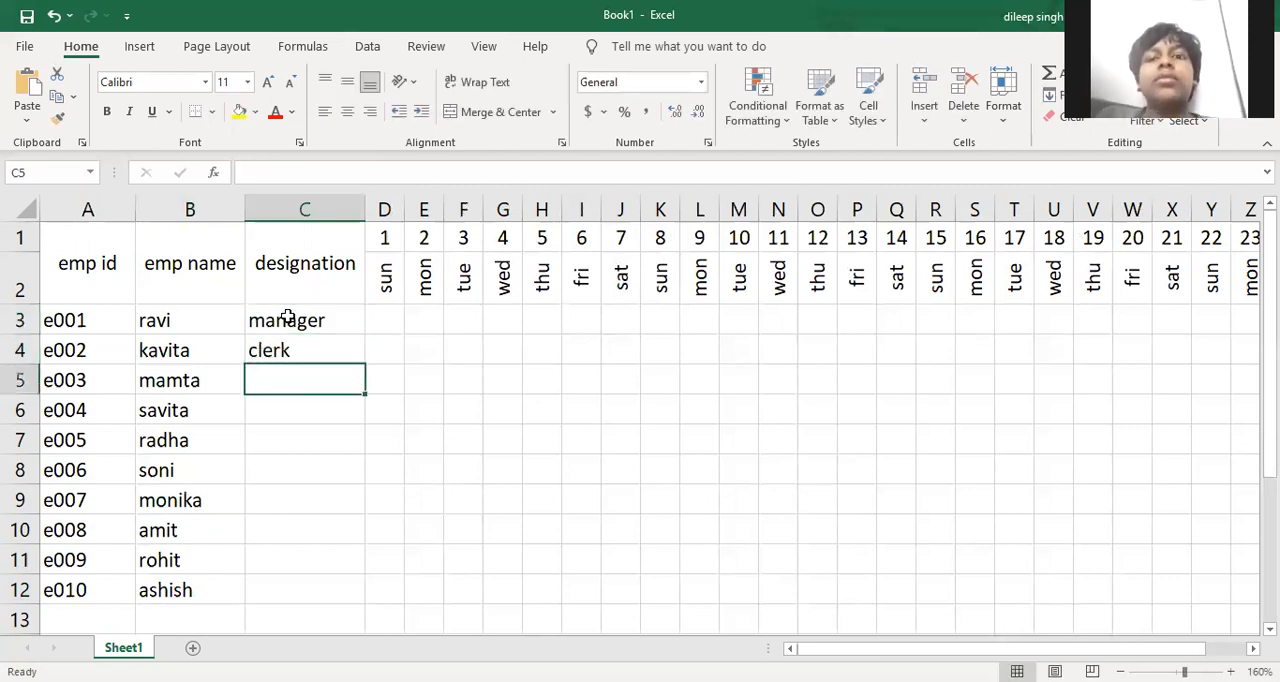
type("accountant")
key("Return")
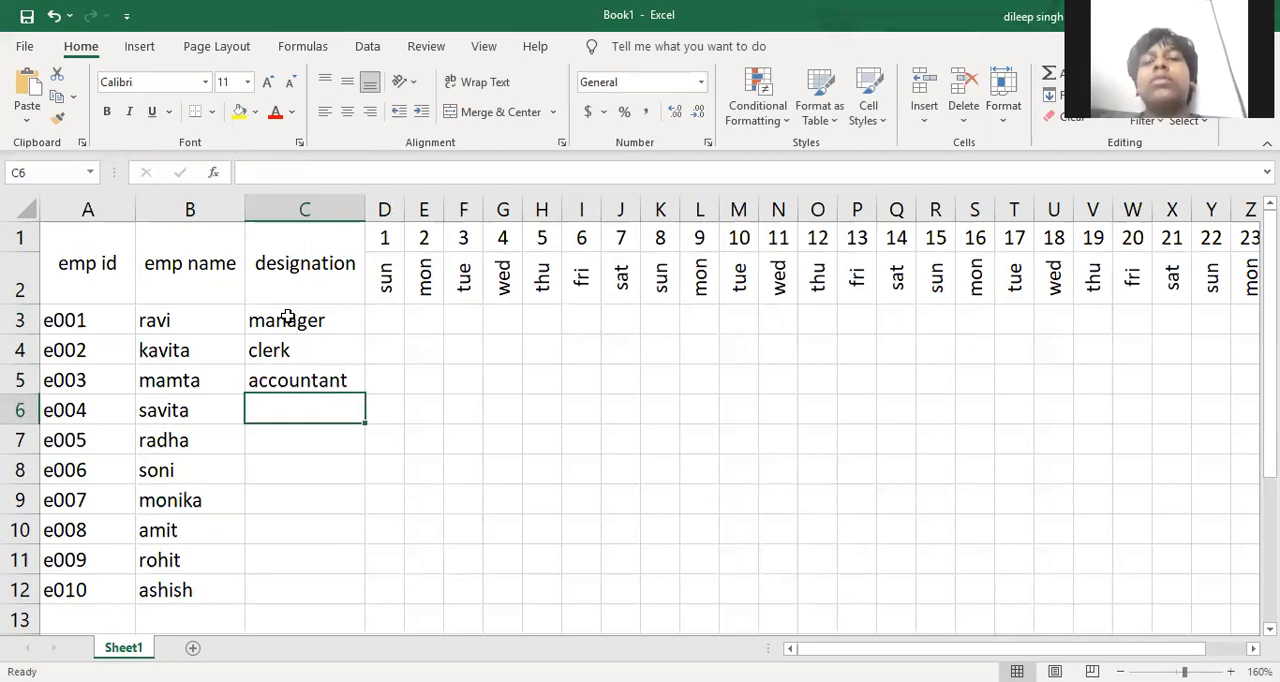
type("manager")
key("Return")
type("manager")
key("Return")
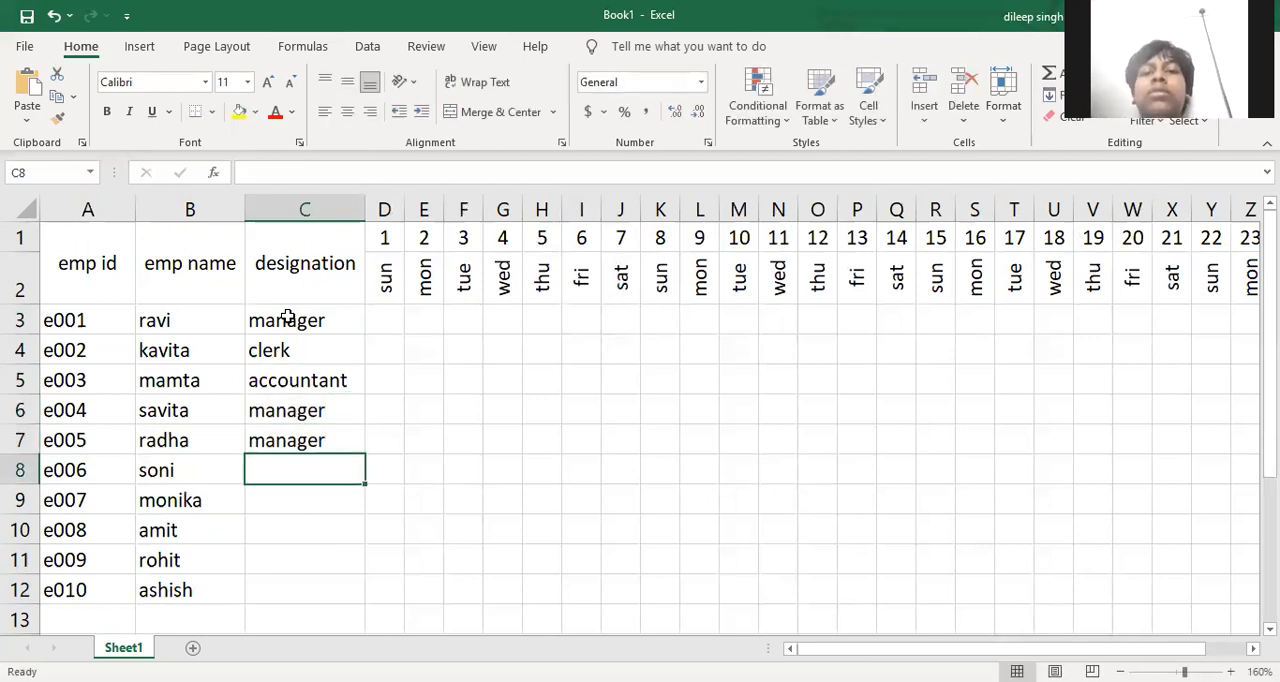
Enter the designations peon, clerk, clerk, clerk and accountant in C8:C12
type("peon")
key("Return")
type("clerk")
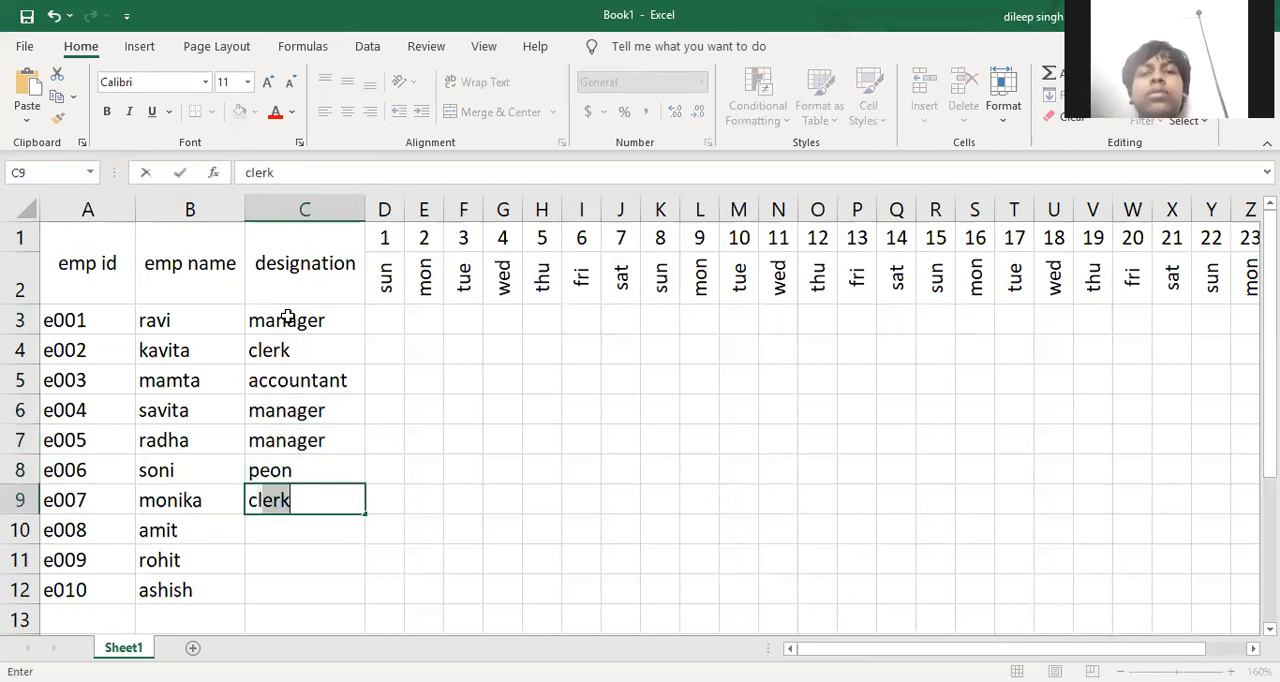
key("Return")
type("clerk")
key("Return")
type("clerk")
key("Return")
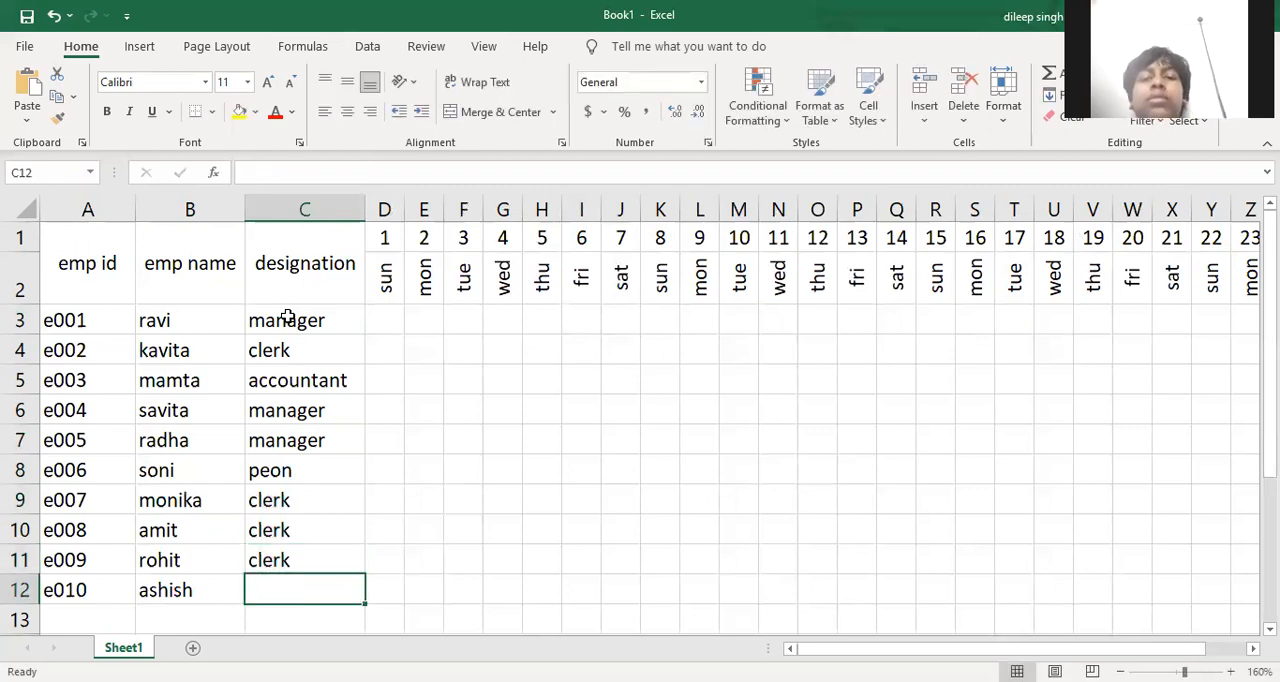
type("accountant")
key("Return")
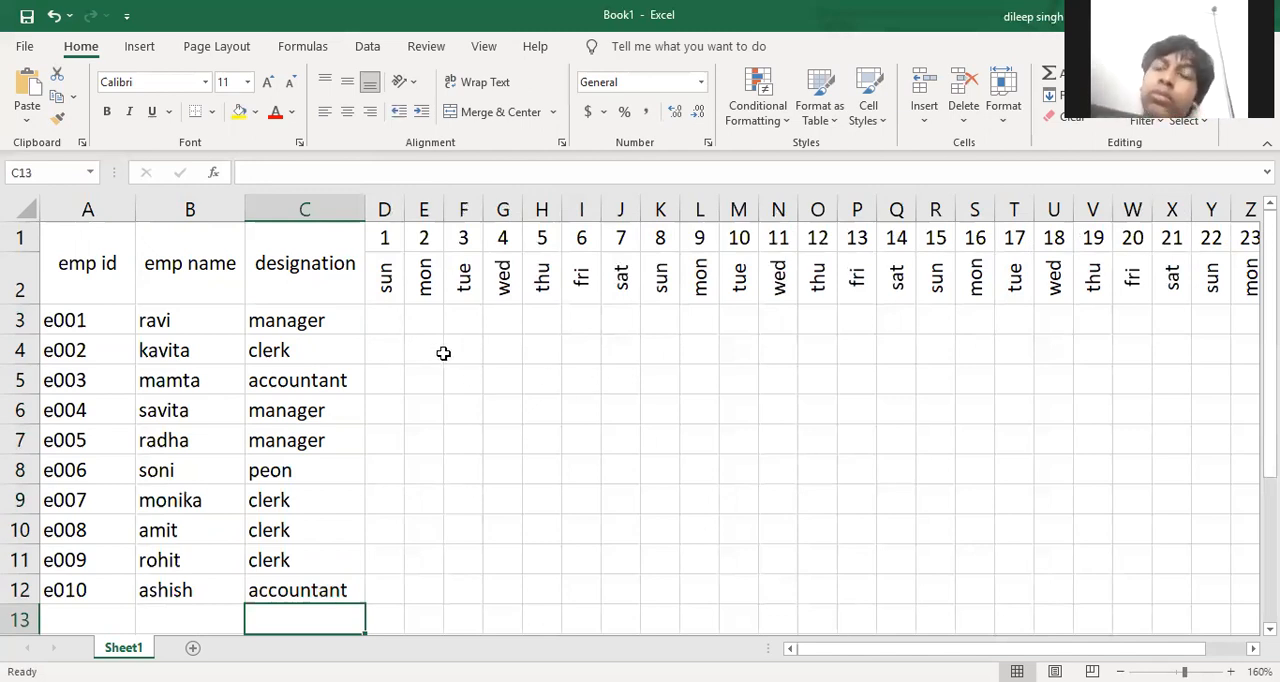
Enter p in D3 and fill it across and down the whole attendance range D3:AH12
left_click(387, 315)
type("p")
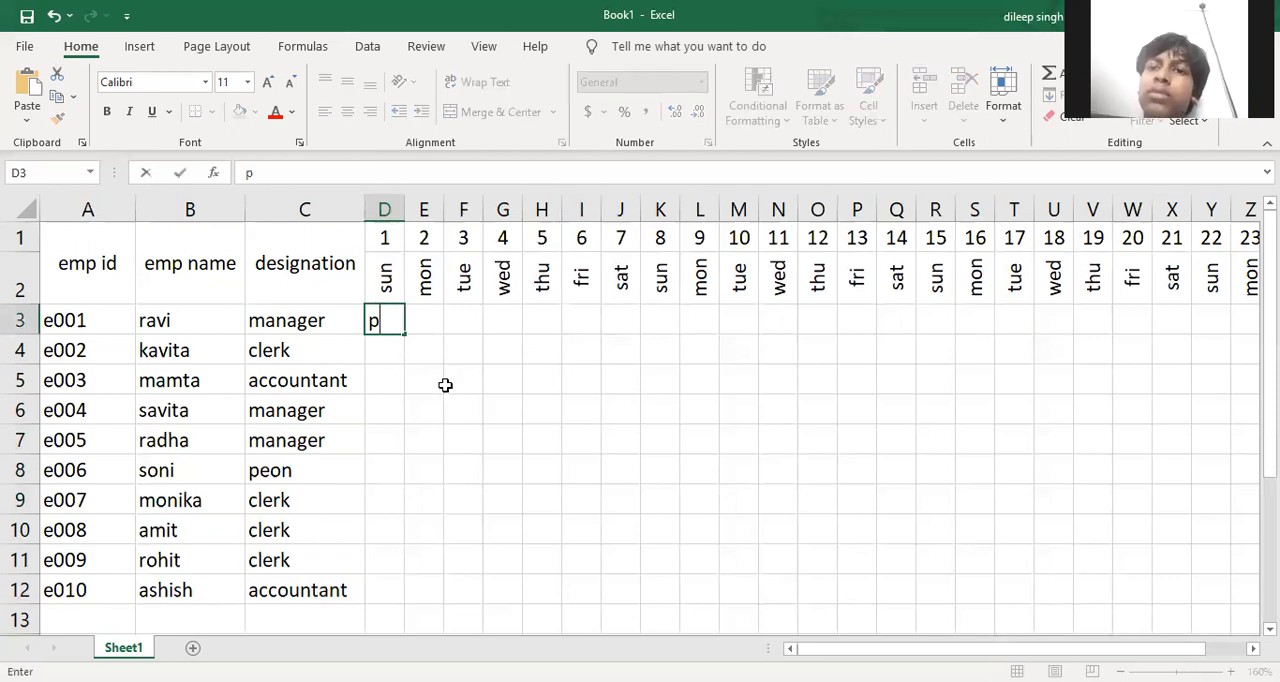
left_click(437, 380)
left_click_drag(386, 323, 1255, 590)
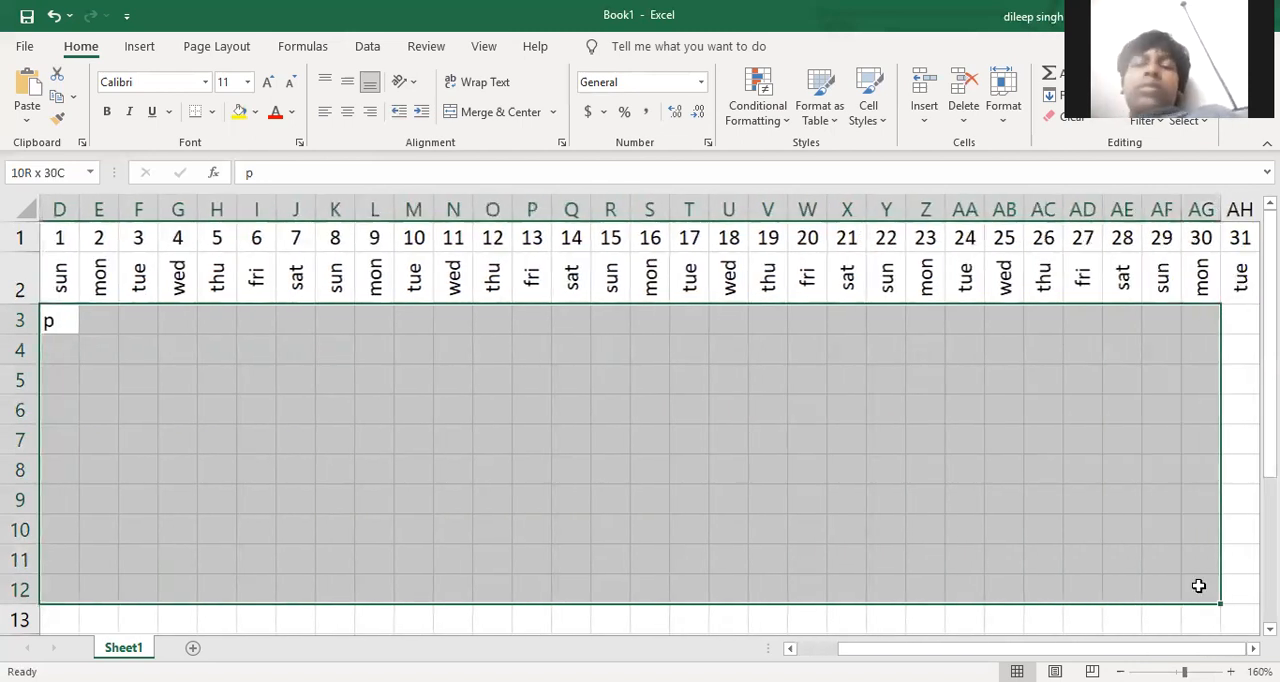
left_click_drag(1135, 573, 1114, 576)
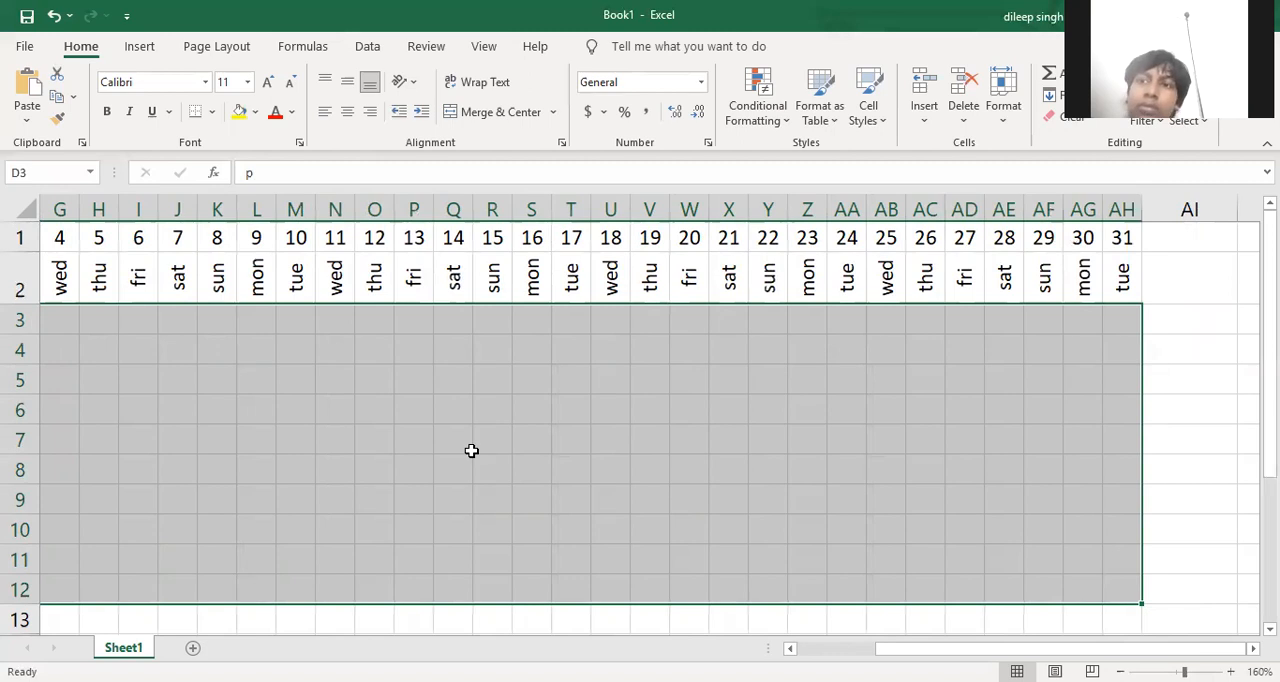
key("ctrl+r")
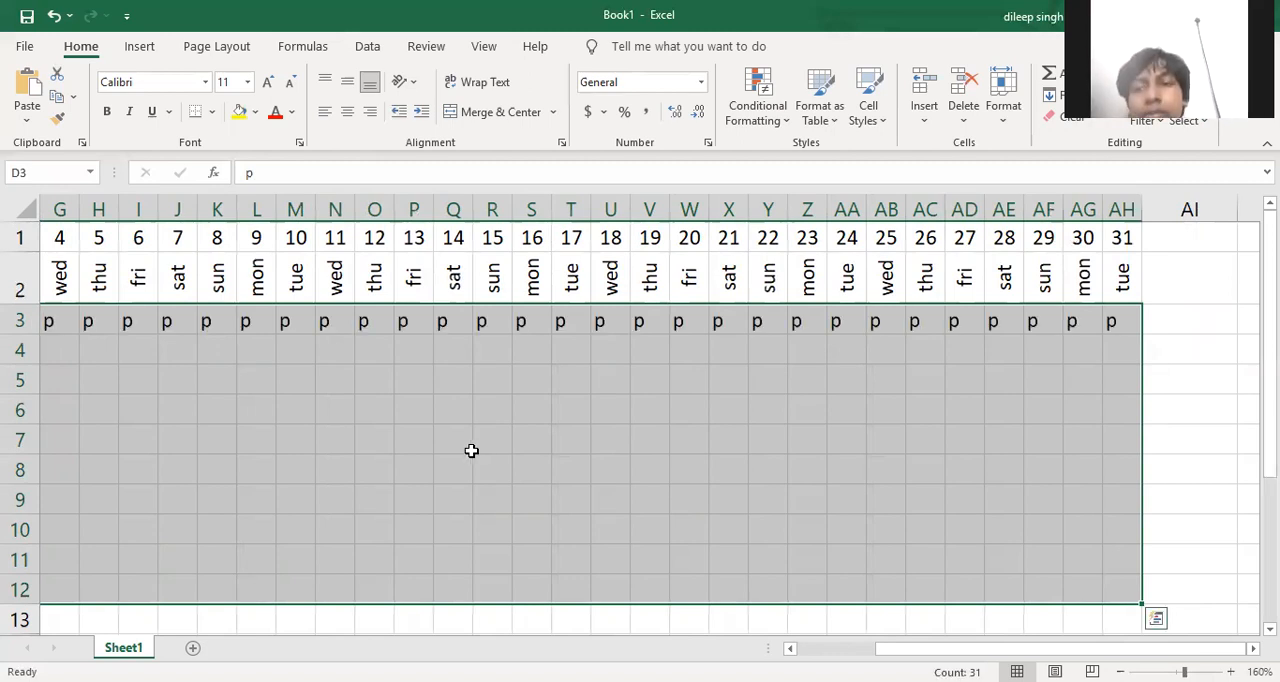
key("ctrl+d")
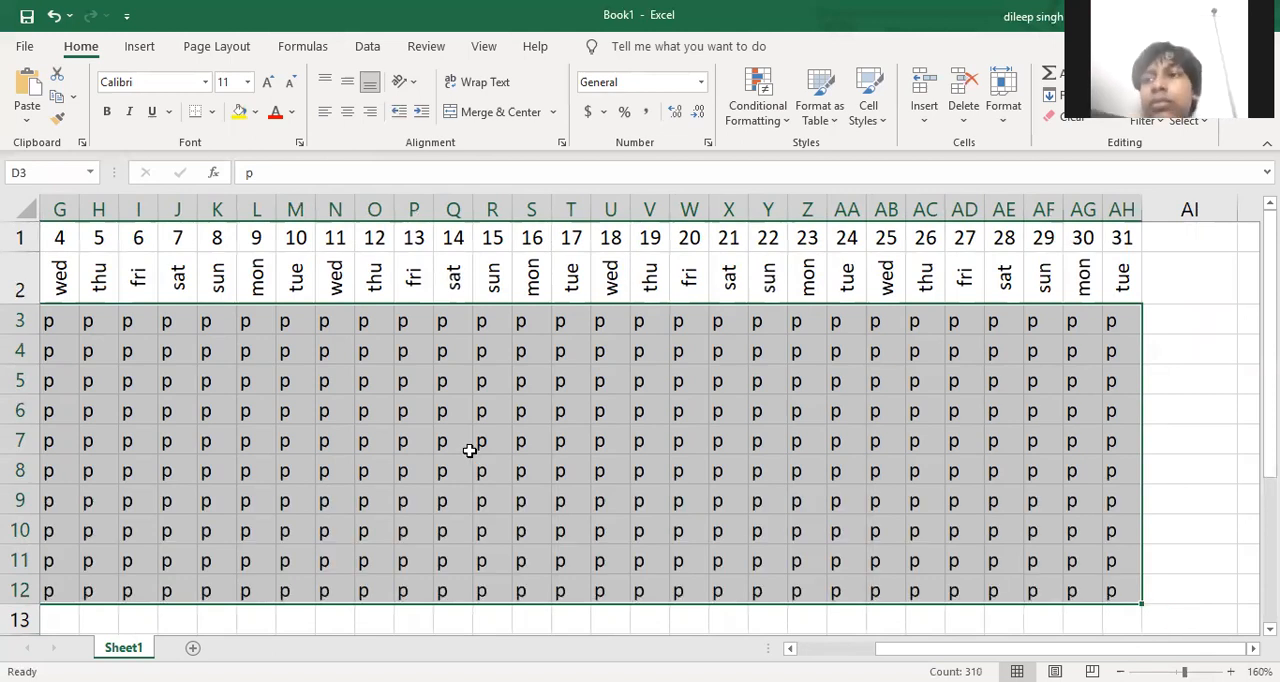
Centre the p marks in D3:AH12 both horizontally and vertically
scroll(578, 510, "down", 1, "ctrl")
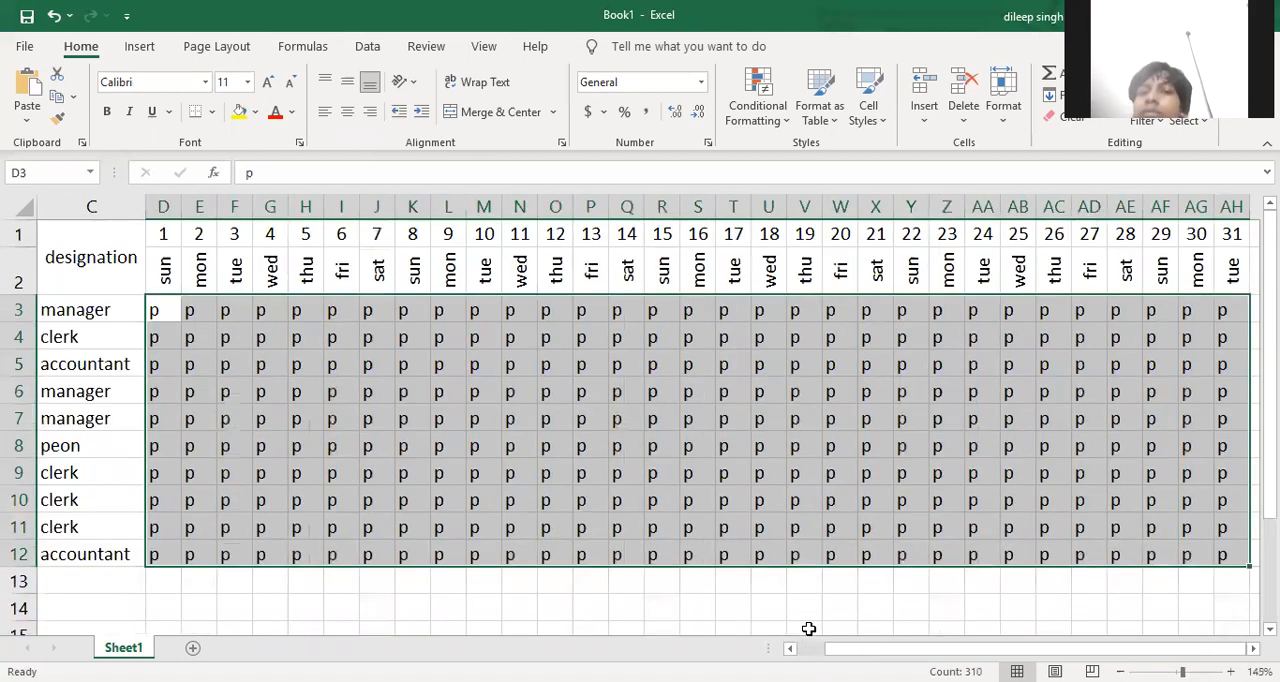
scroll(803, 630, "down", 1, "ctrl")
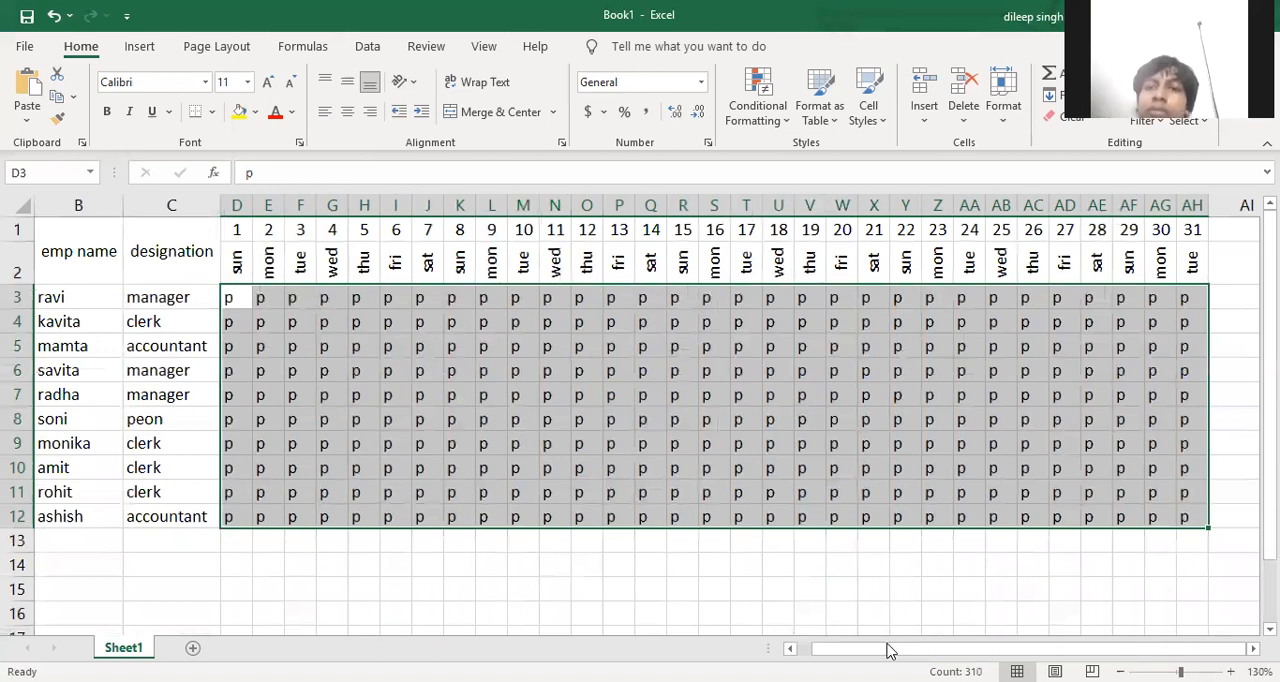
scroll(895, 635, "down", 1, "ctrl")
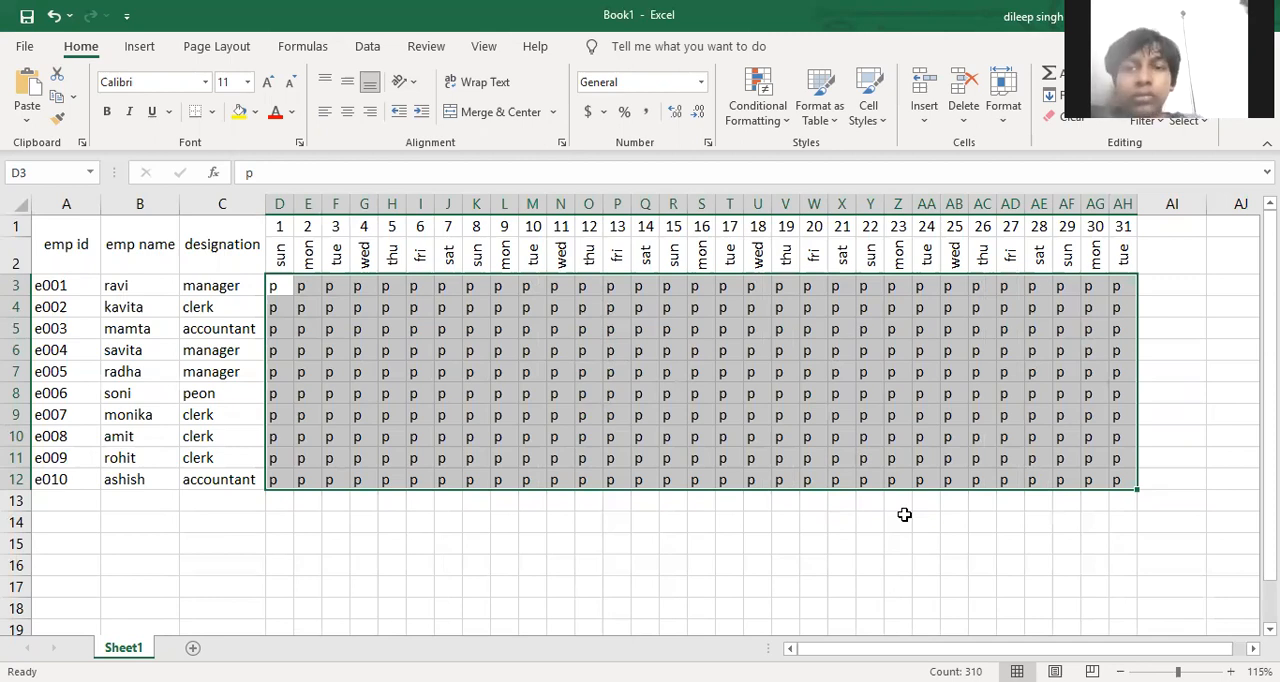
left_click(348, 111)
left_click(347, 81)
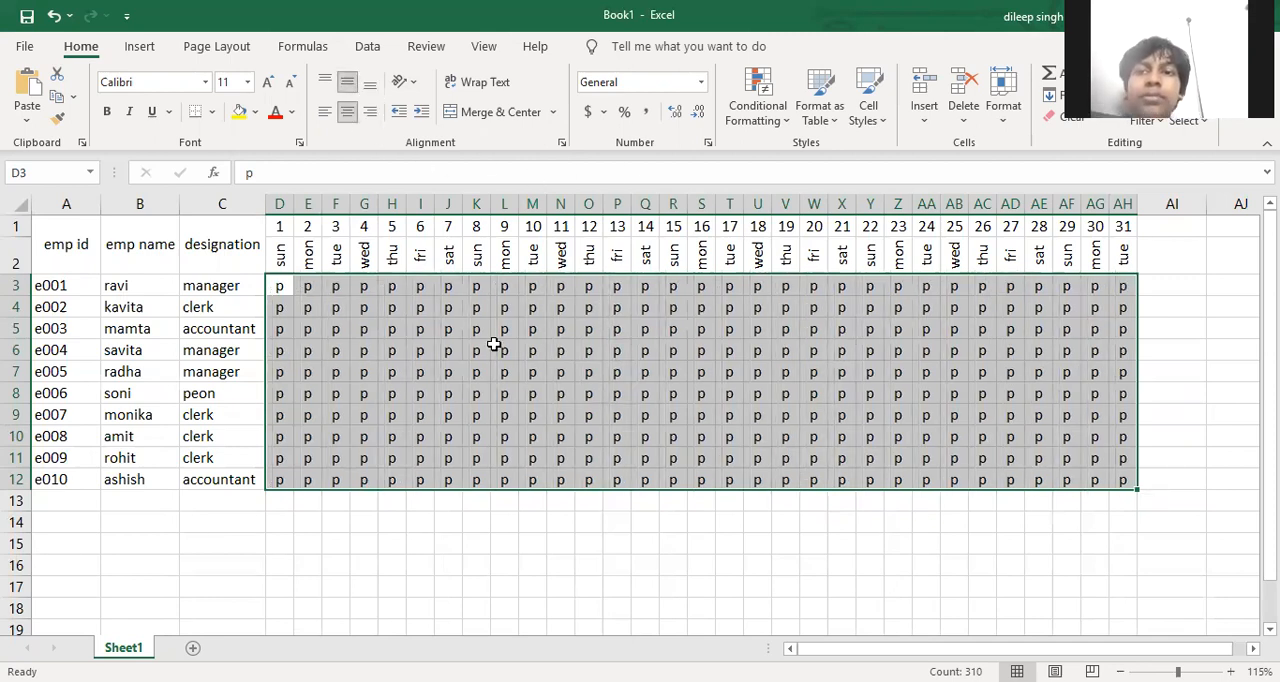
Start an Equal To highlighting rule on the attendance range D3:AH12 with A as the value to match
left_click(770, 120)
mouse_move(848, 162)
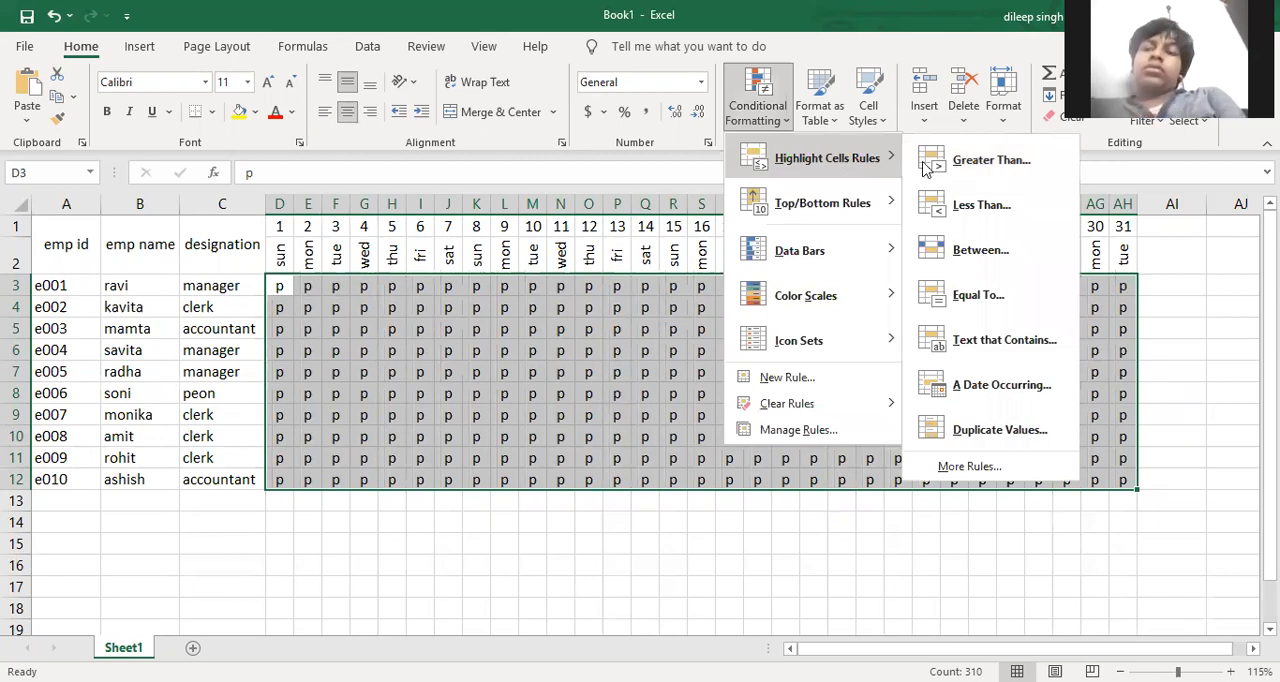
left_click(960, 305)
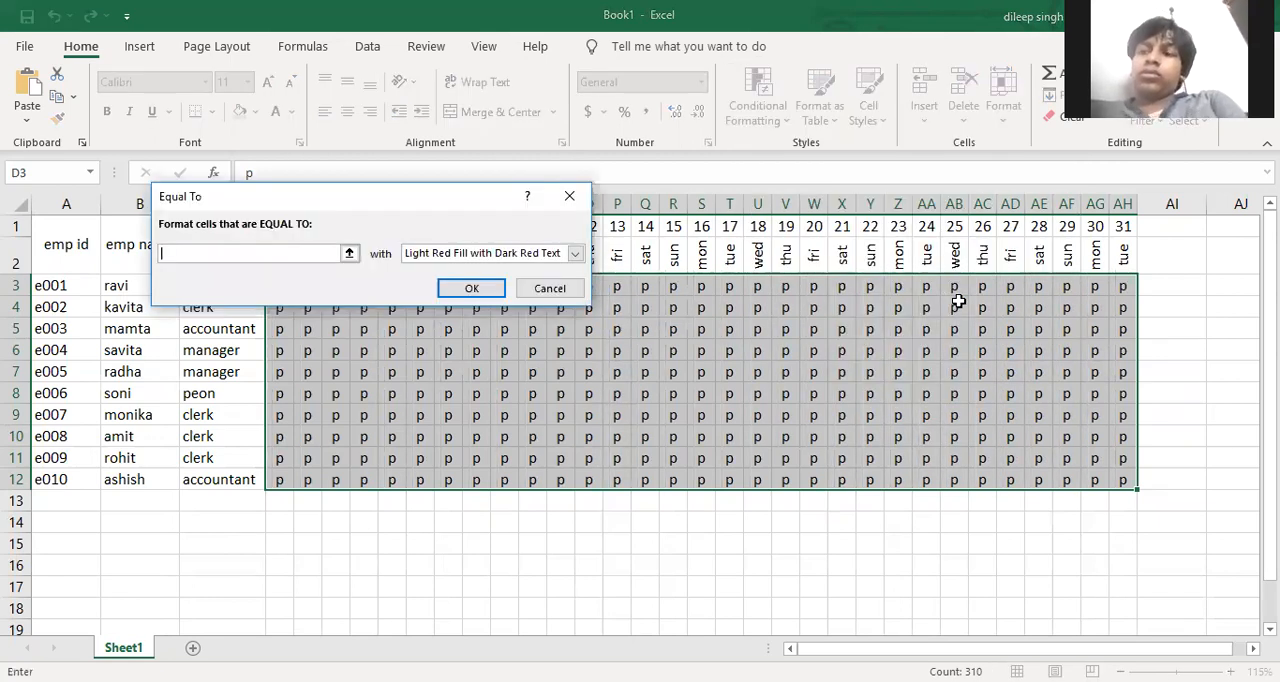
type("a")
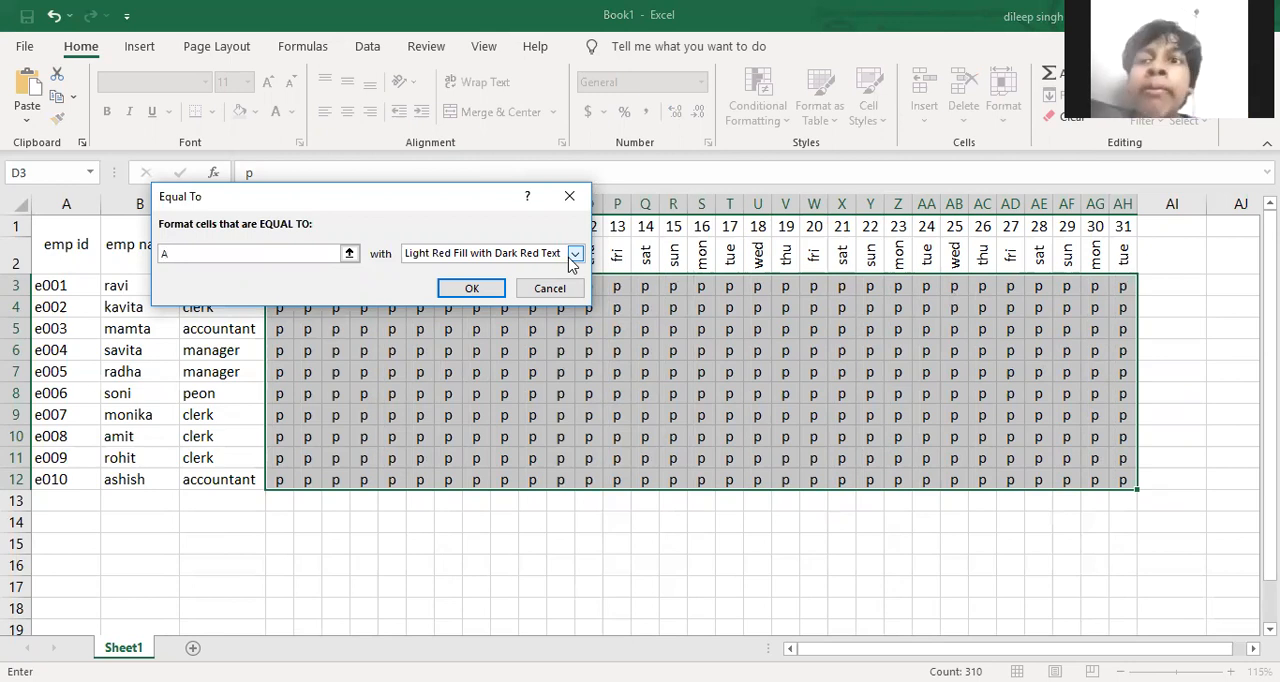
Give the absence rule a custom format with red fill and white text and apply it
left_click(575, 254)
left_click(466, 344)
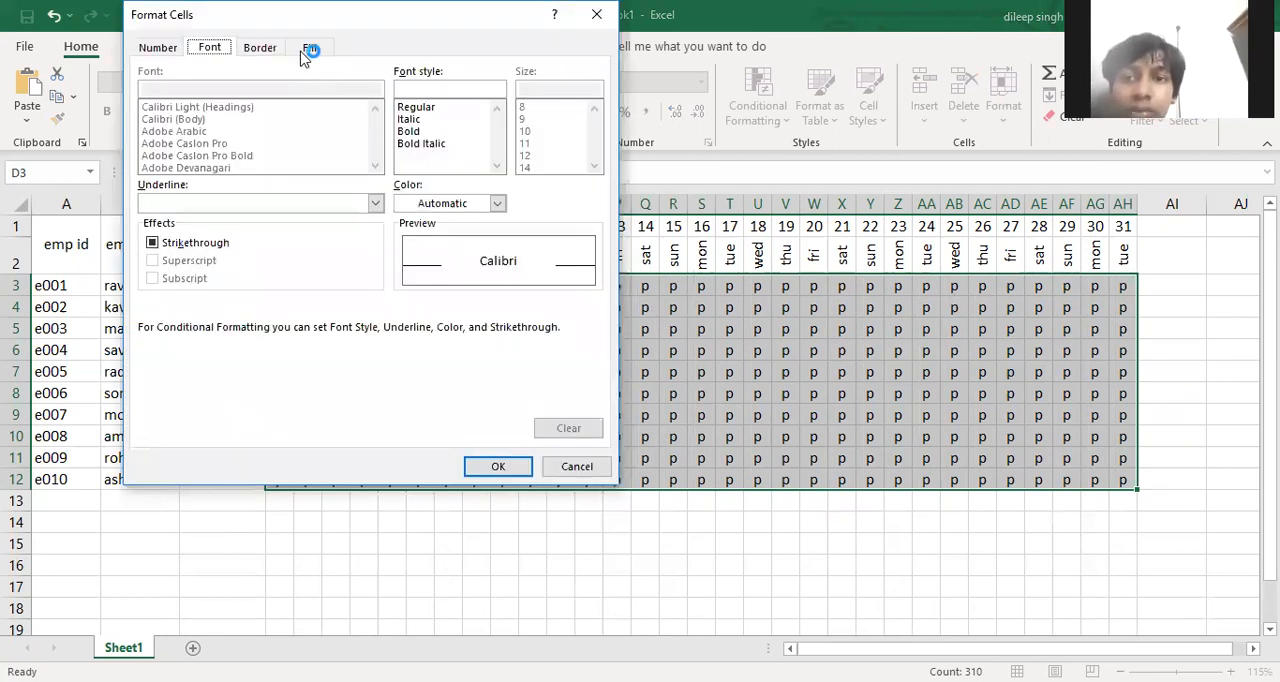
left_click(310, 48)
left_click(172, 231)
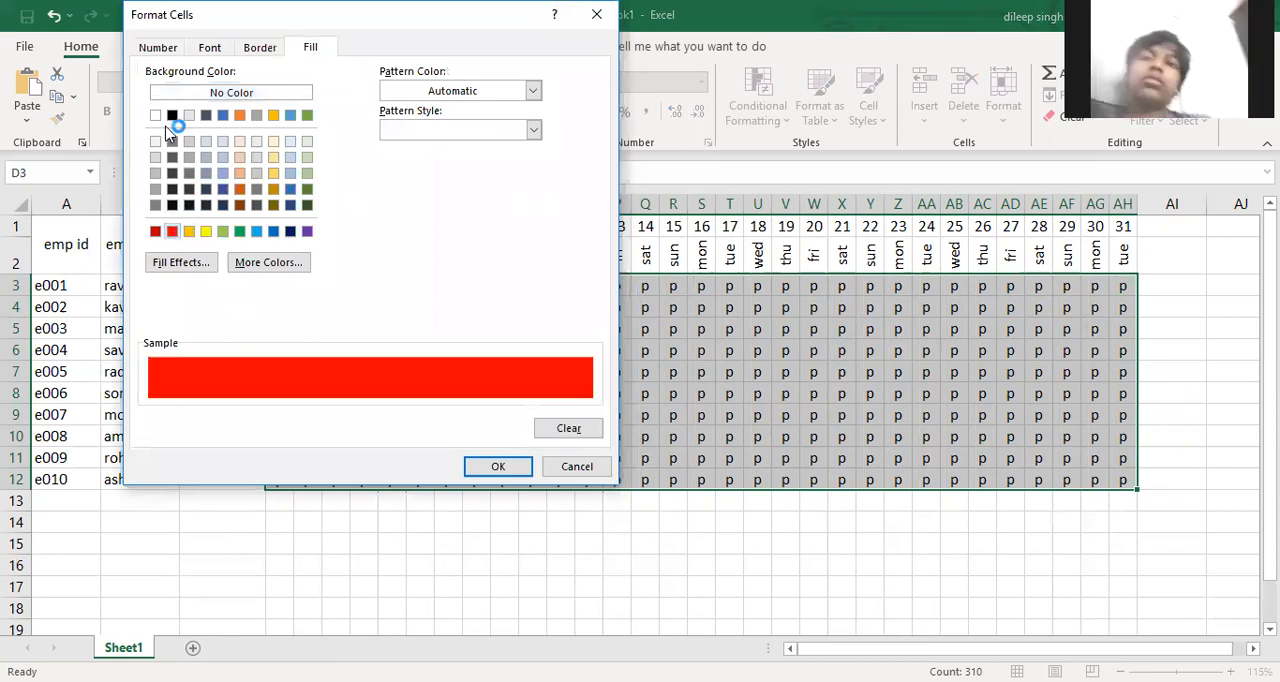
left_click(209, 48)
left_click(496, 203)
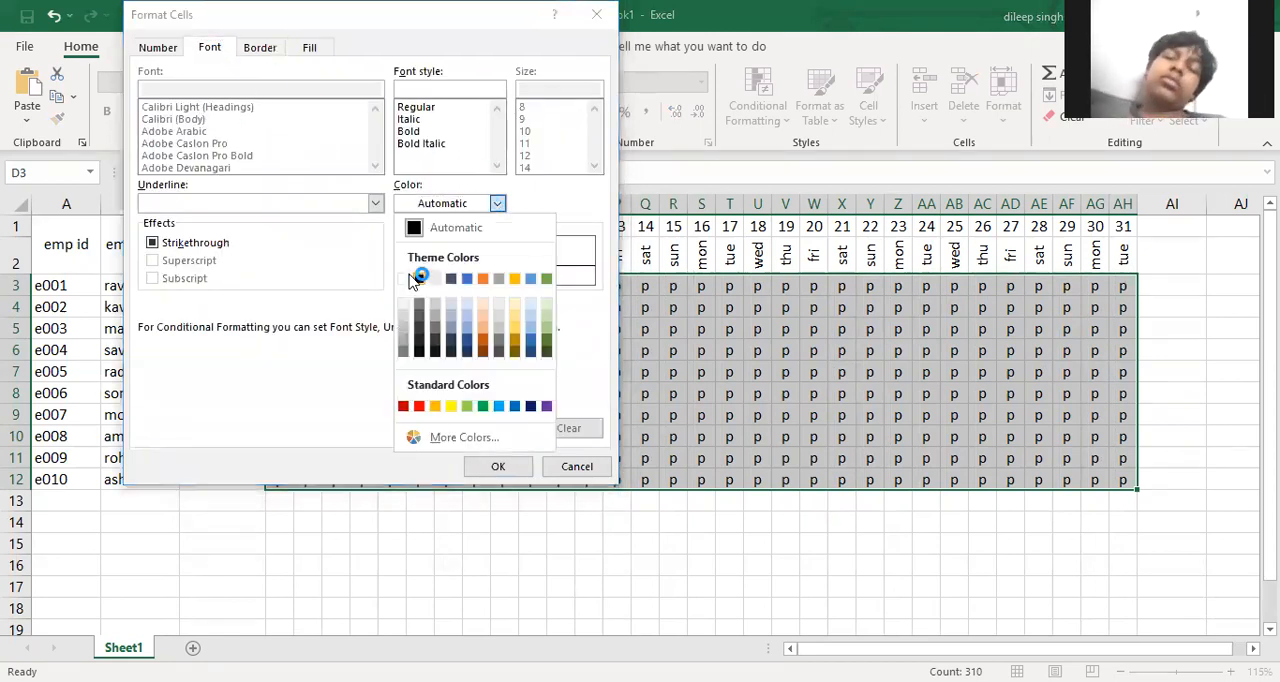
left_click(405, 278)
left_click(498, 467)
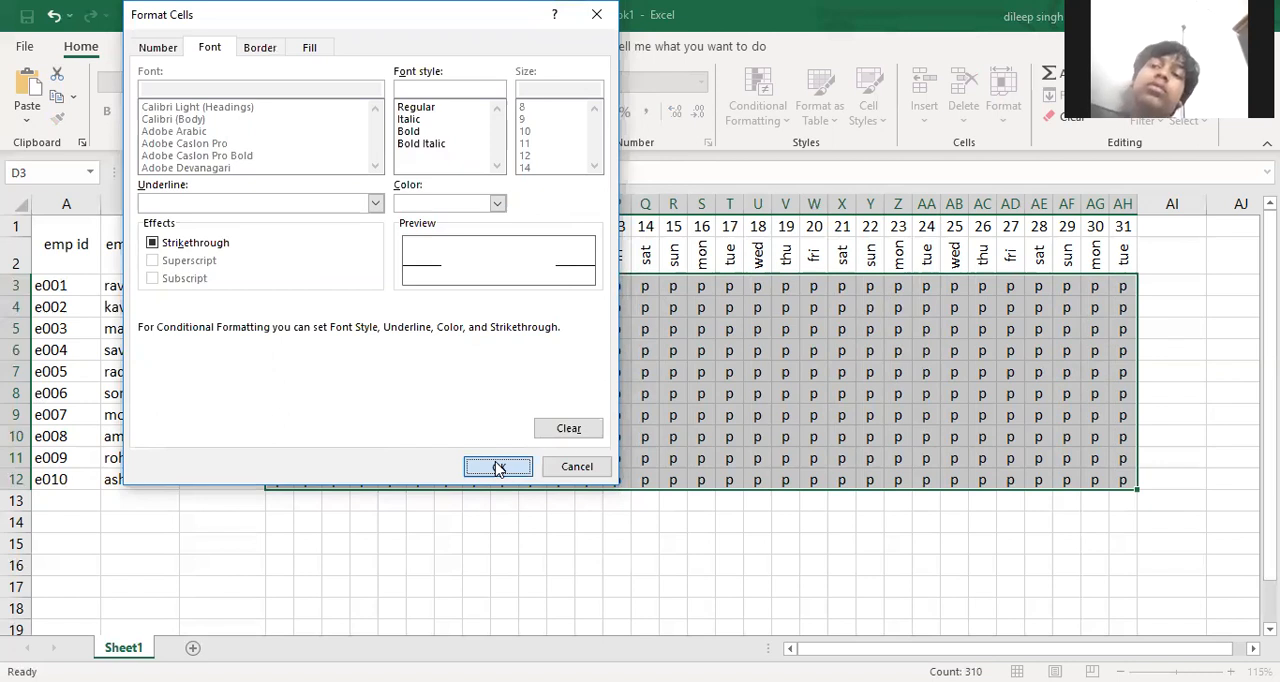
left_click(468, 288)
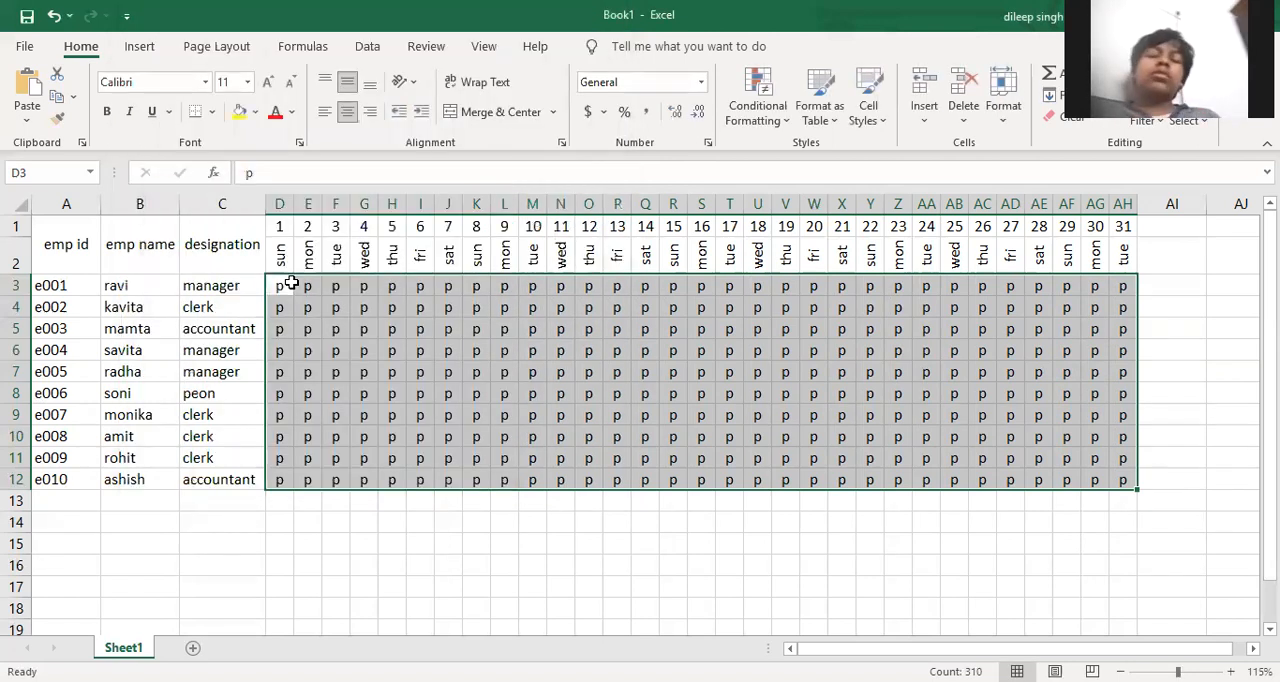
Mark absences by entering a in F4:F6 and in G7, H7, J7 and K7
left_click(284, 306)
left_click(329, 300)
type("a")
key("Return")
type("a")
key("Return")
type("a")
key("Return")
key("Tab")
type("a")
key("Tab")
type("a")
key("Tab")
key("Tab")
type("a")
key("Tab")
type("a")
key("Tab")
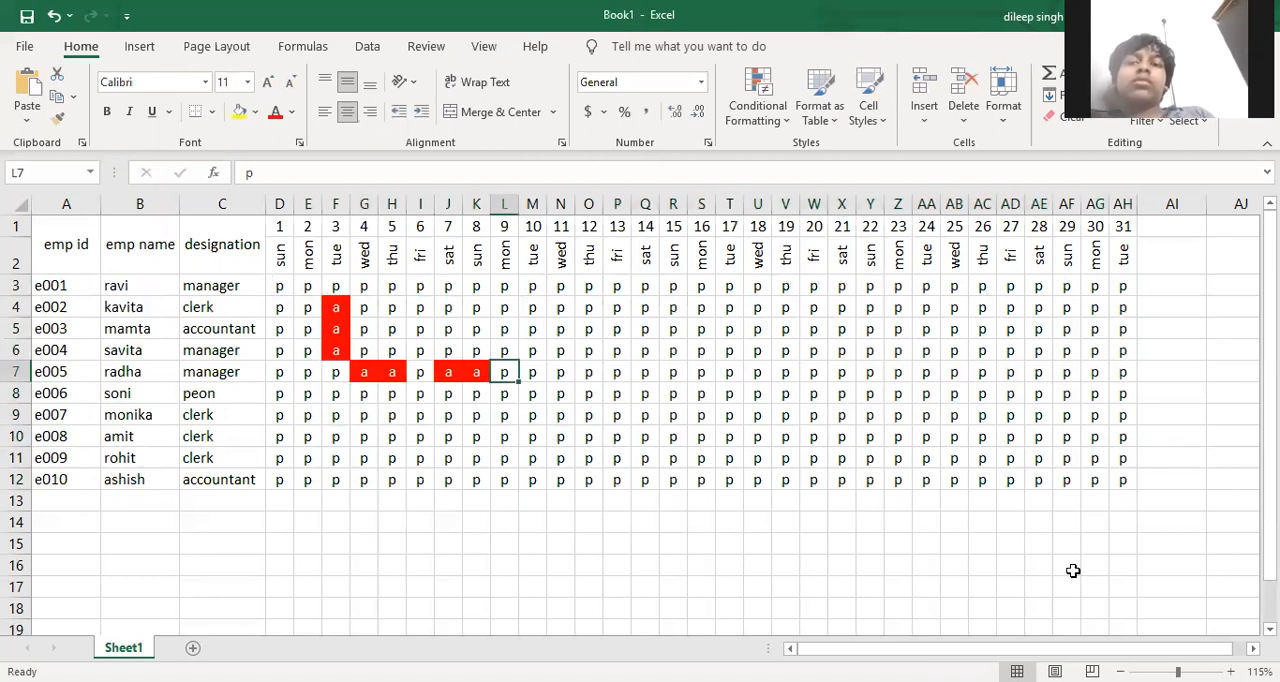
Start a second Equal To highlighting rule on D3:AH12 with p as the value to match
left_click_drag(1125, 480, 897, 480)
left_click_drag(507, 322, 278, 286)
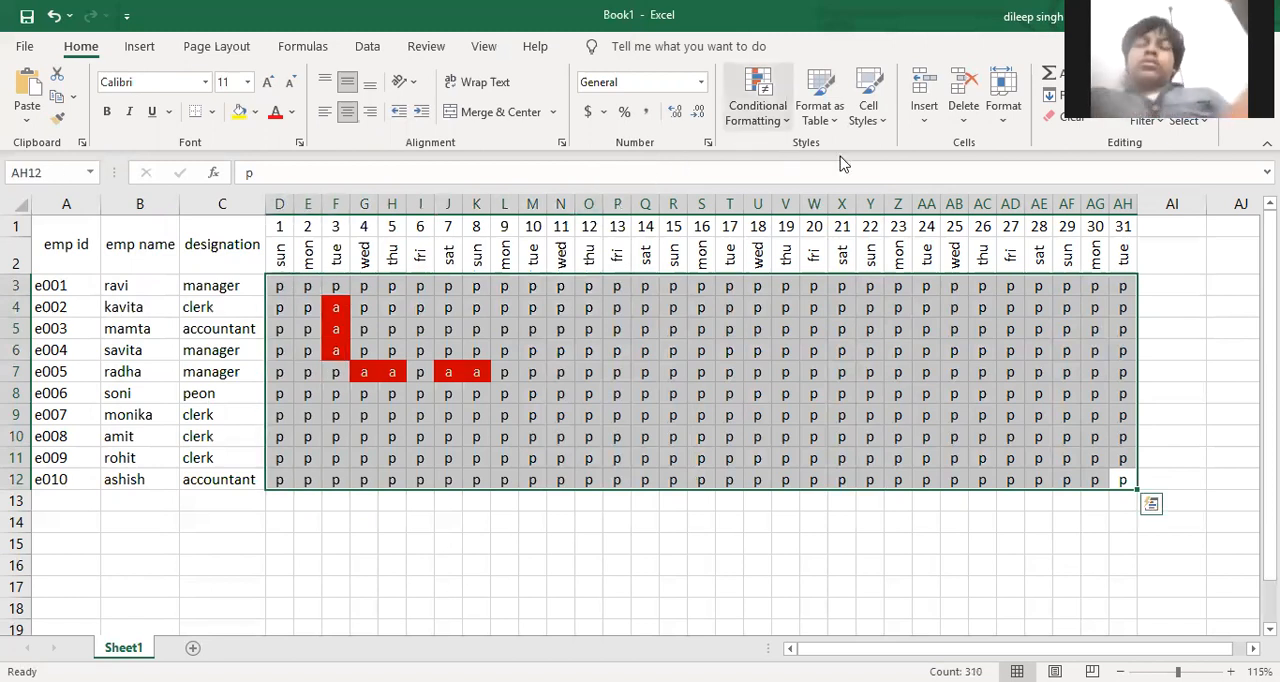
left_click(770, 115)
mouse_move(843, 162)
left_click(970, 295)
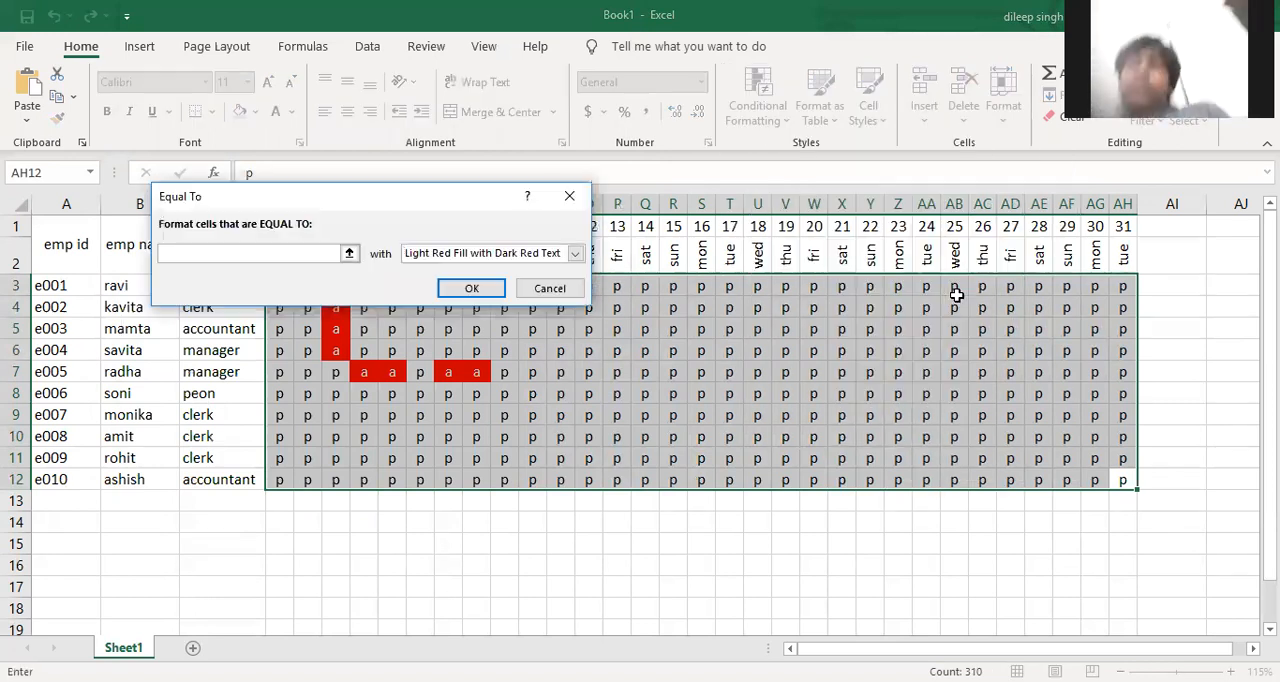
type("p")
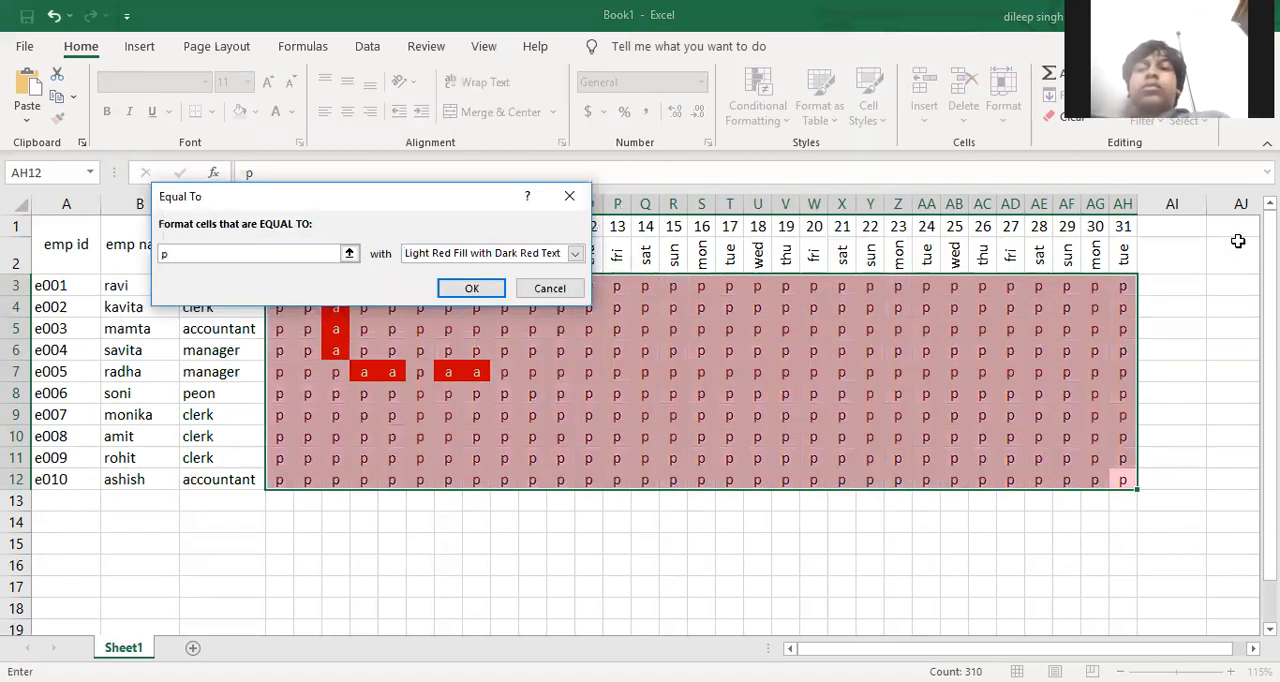
Give the presence rule a custom format with dark blue fill and white text and apply it
left_click(550, 258)
left_click(528, 344)
left_click(310, 50)
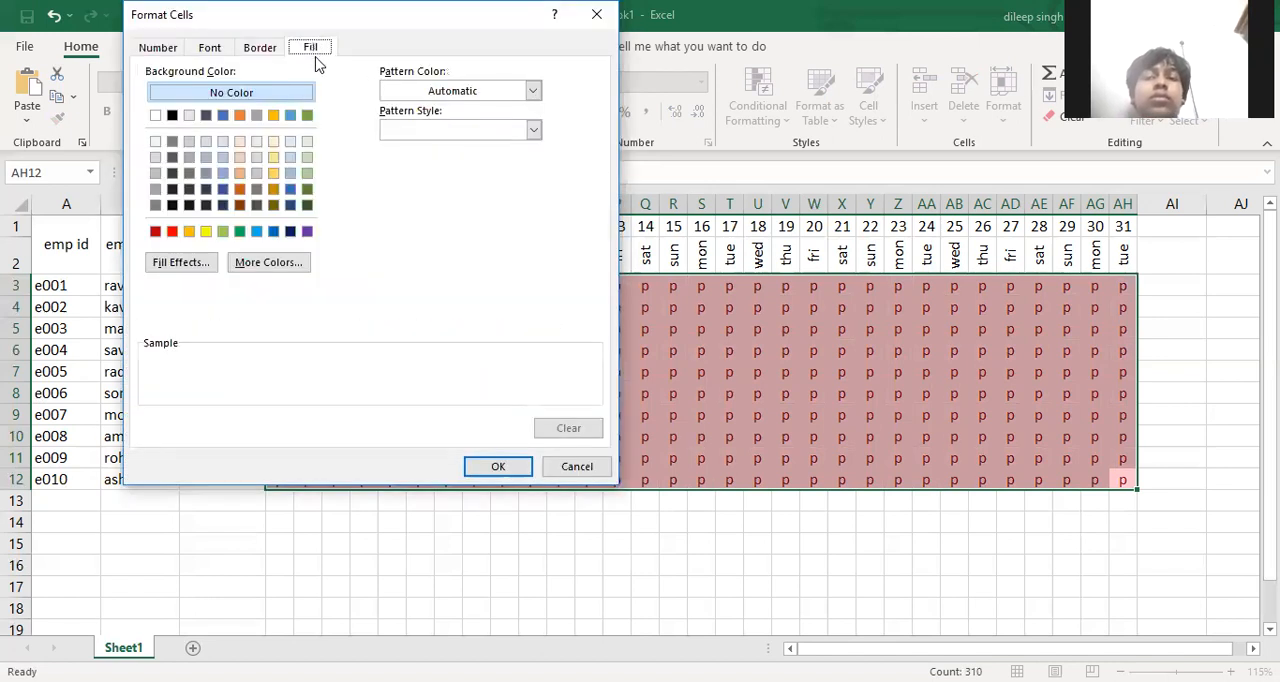
left_click(289, 233)
left_click(209, 47)
left_click(425, 203)
left_click(451, 408)
left_click(490, 466)
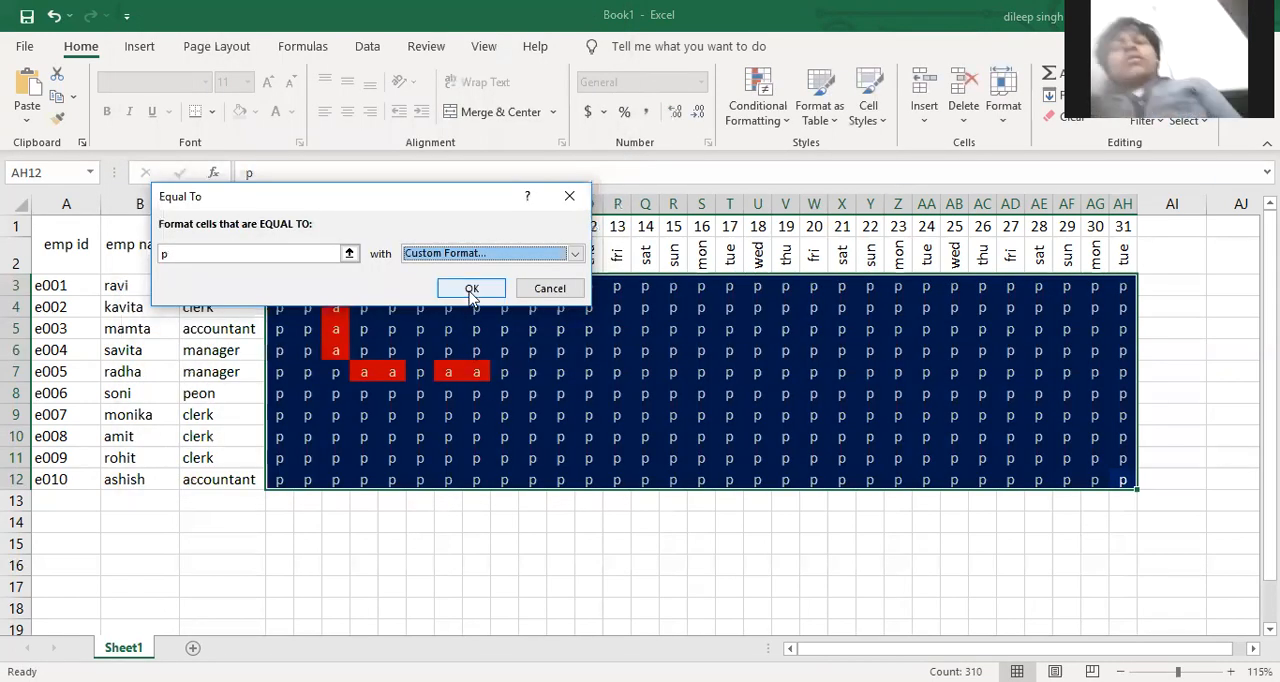
left_click(471, 290)
left_click(645, 500)
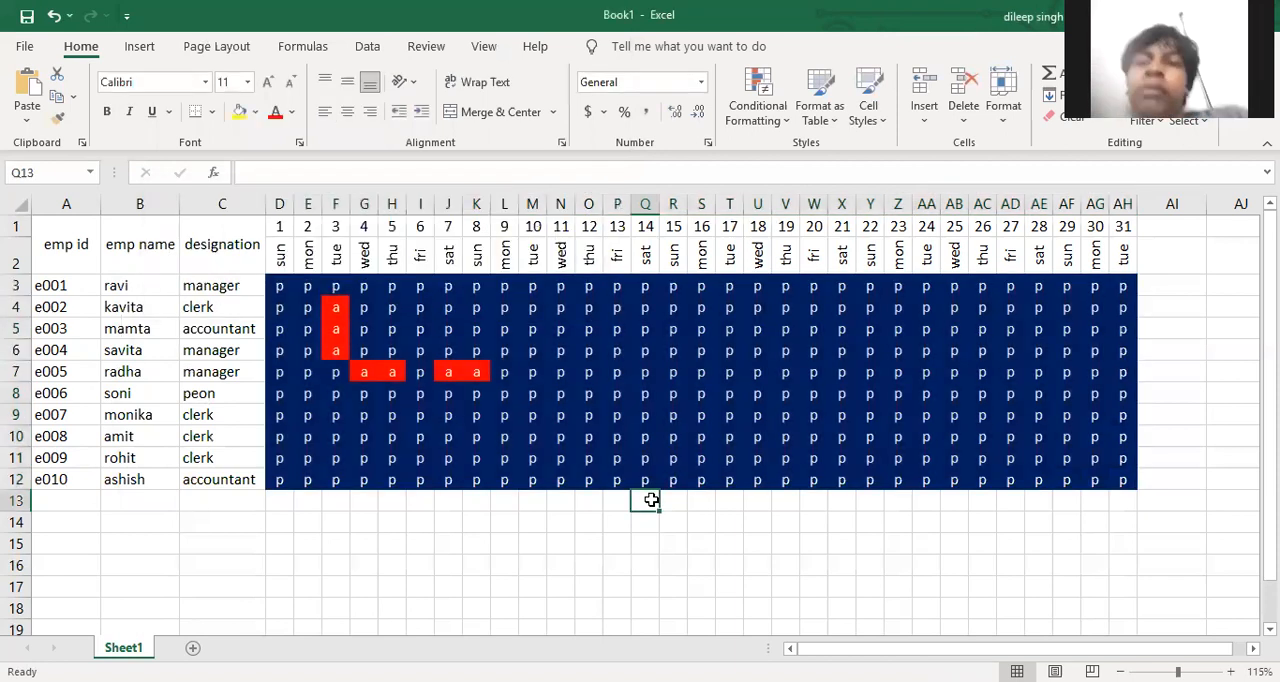
Enter the heading total in AI1 and present in AI2
left_click(1189, 229)
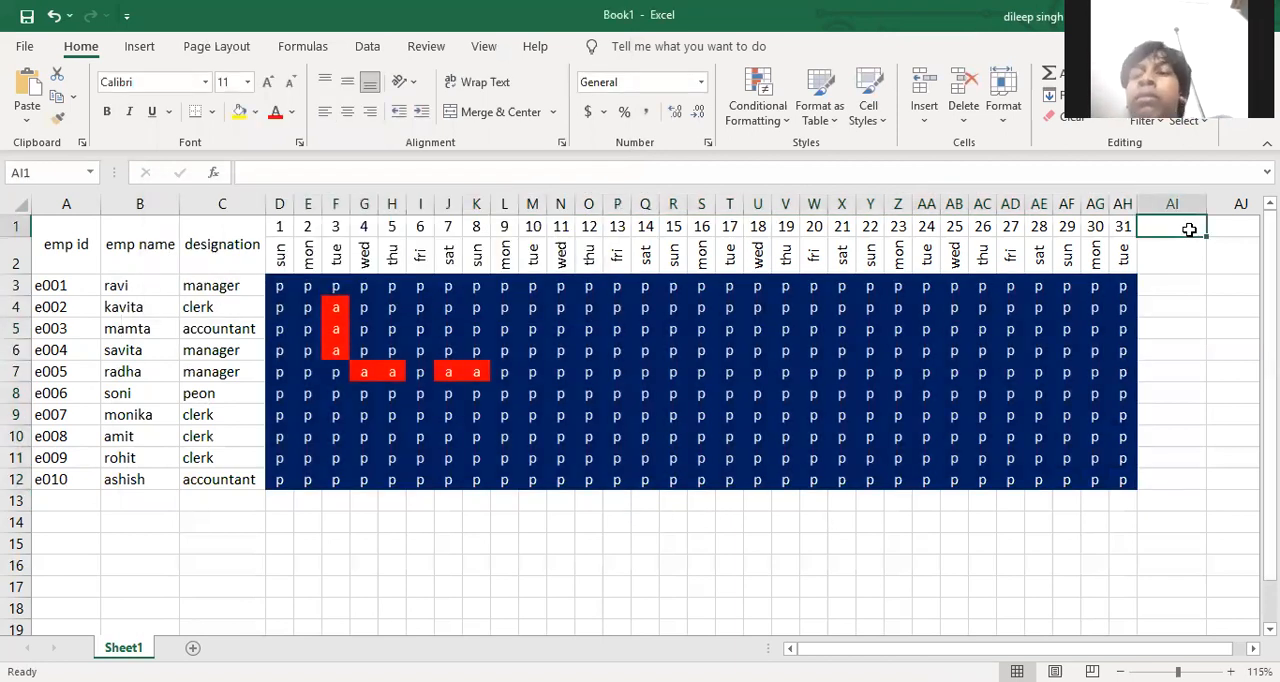
type("total")
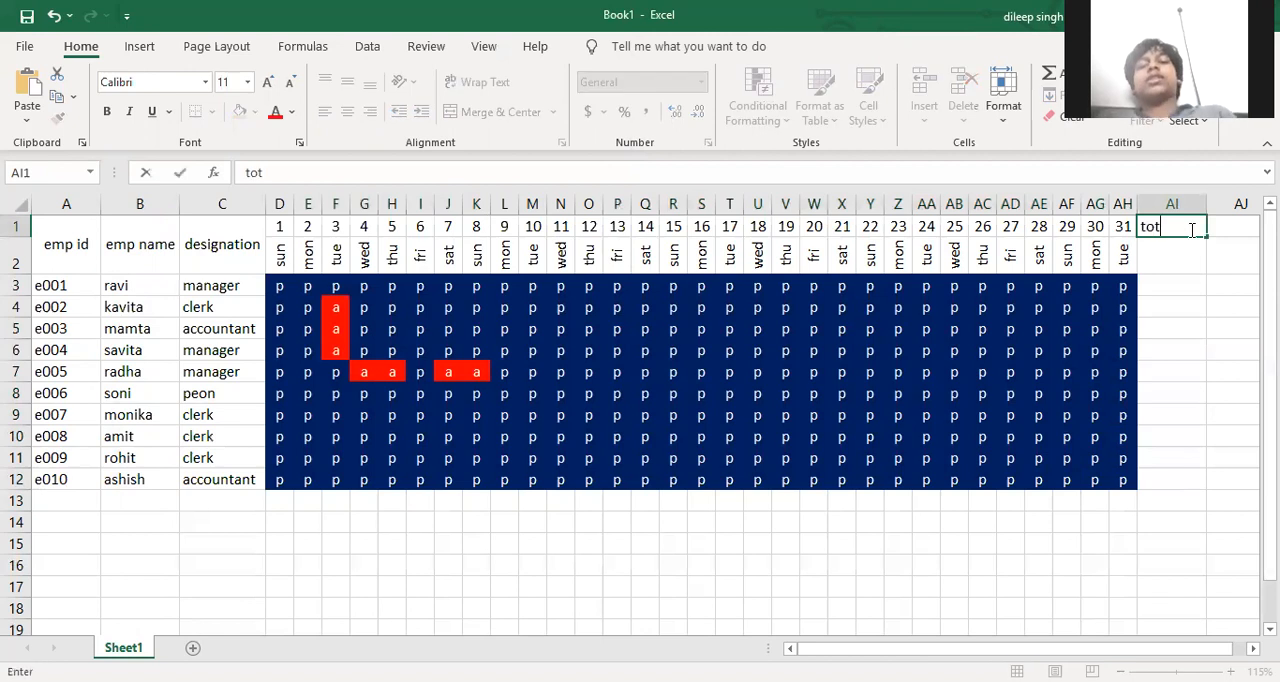
key("Return")
type("present")
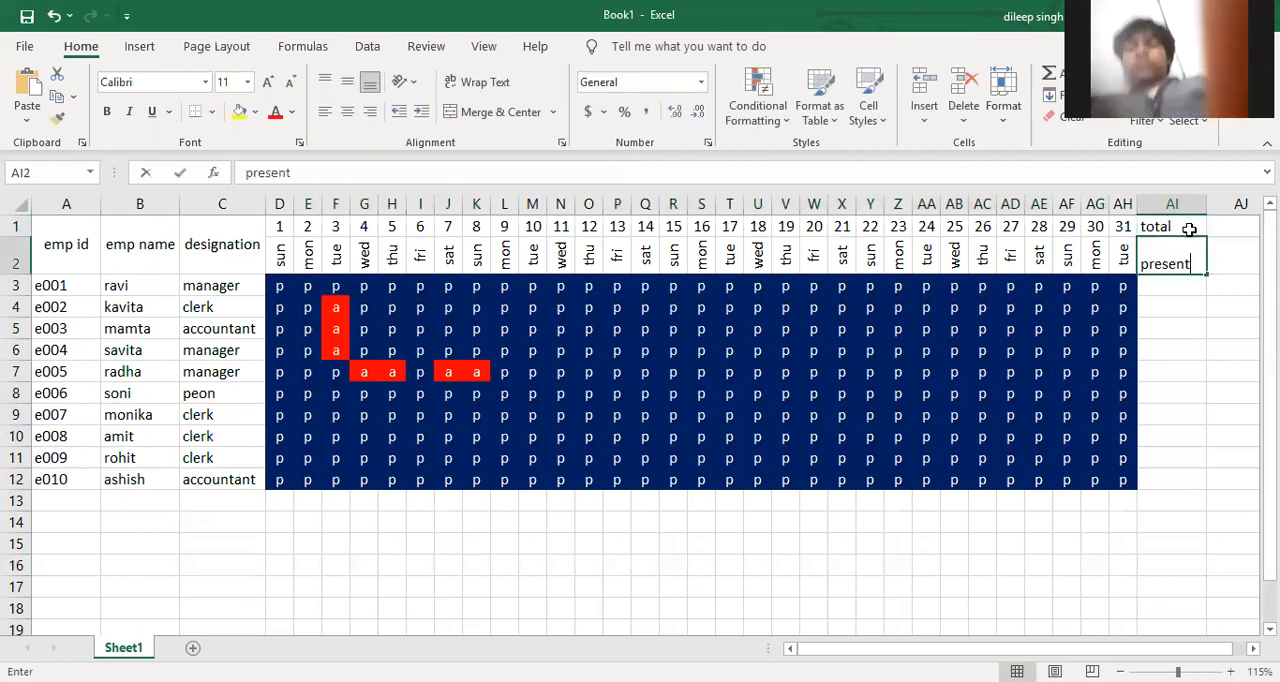
key("Return")
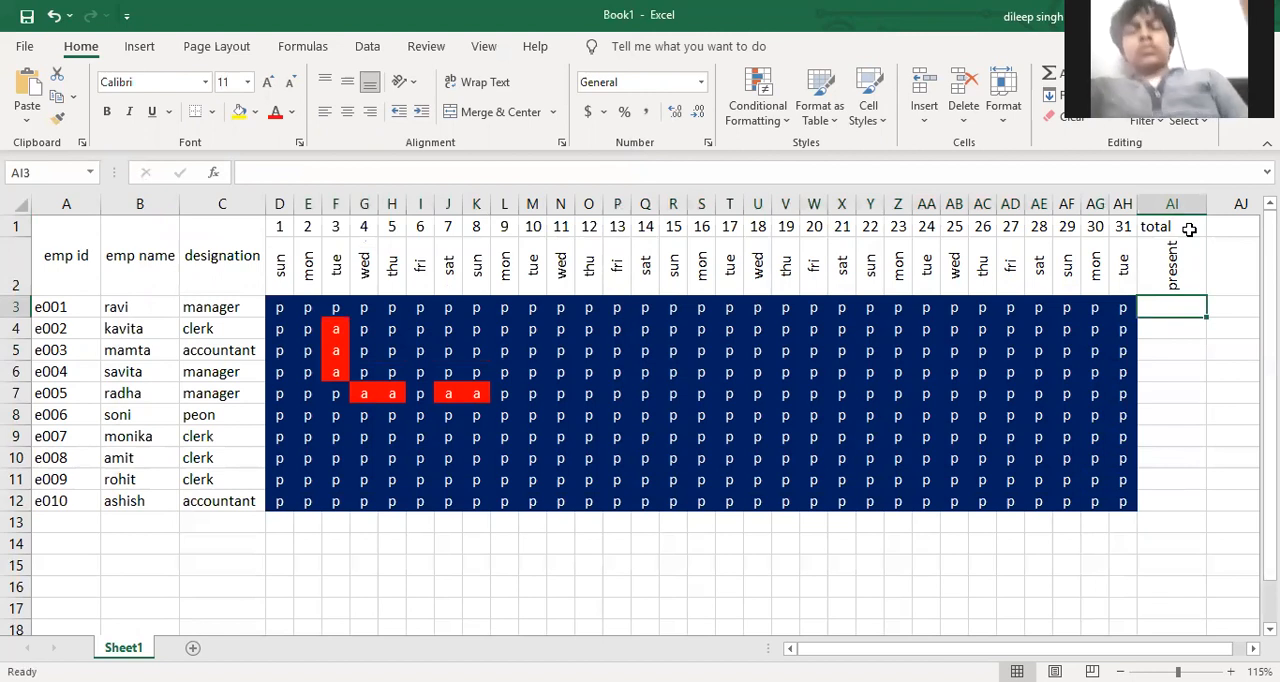
Enter the formula =COUNTIF(D3:AH3,"p") in AI3 to count the first employee's present days
type("=")
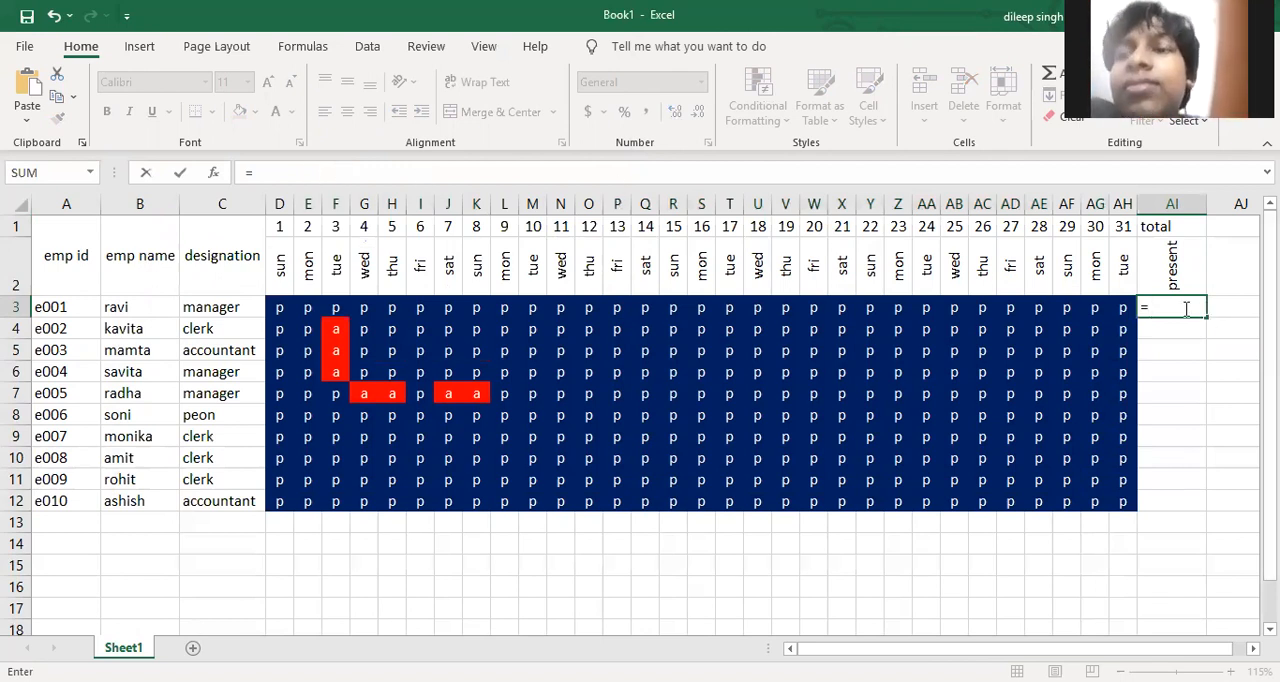
key("F2")
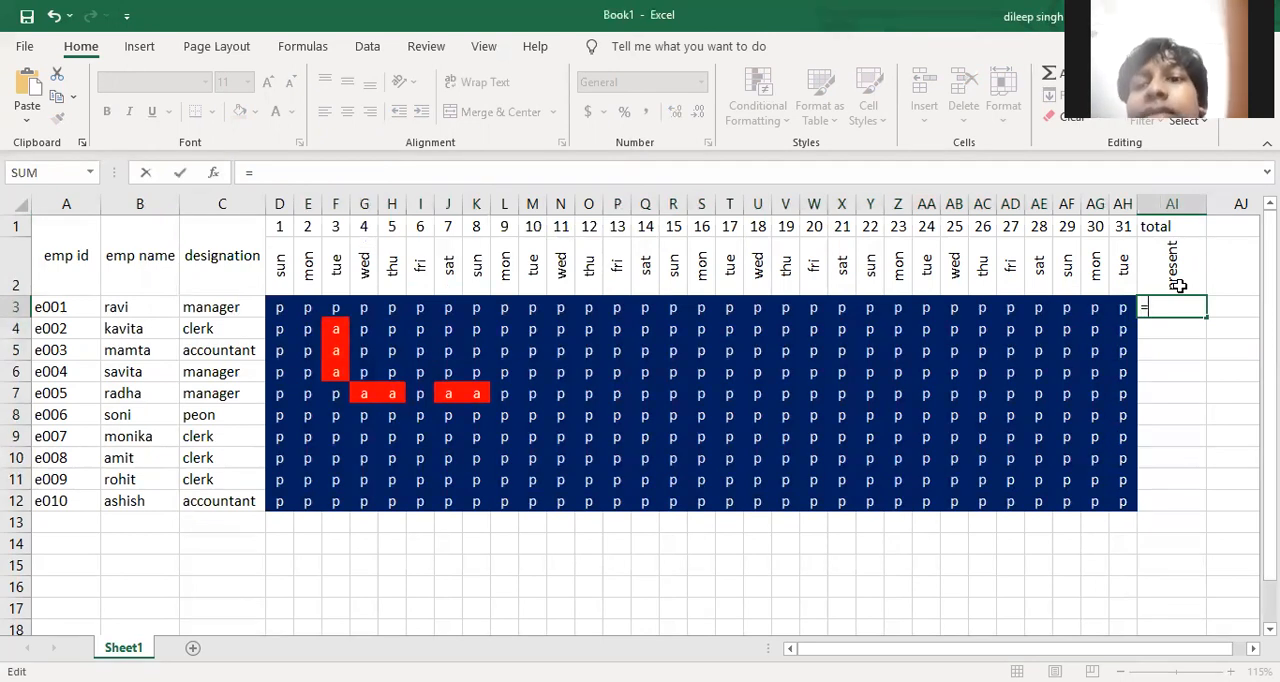
type("countif")
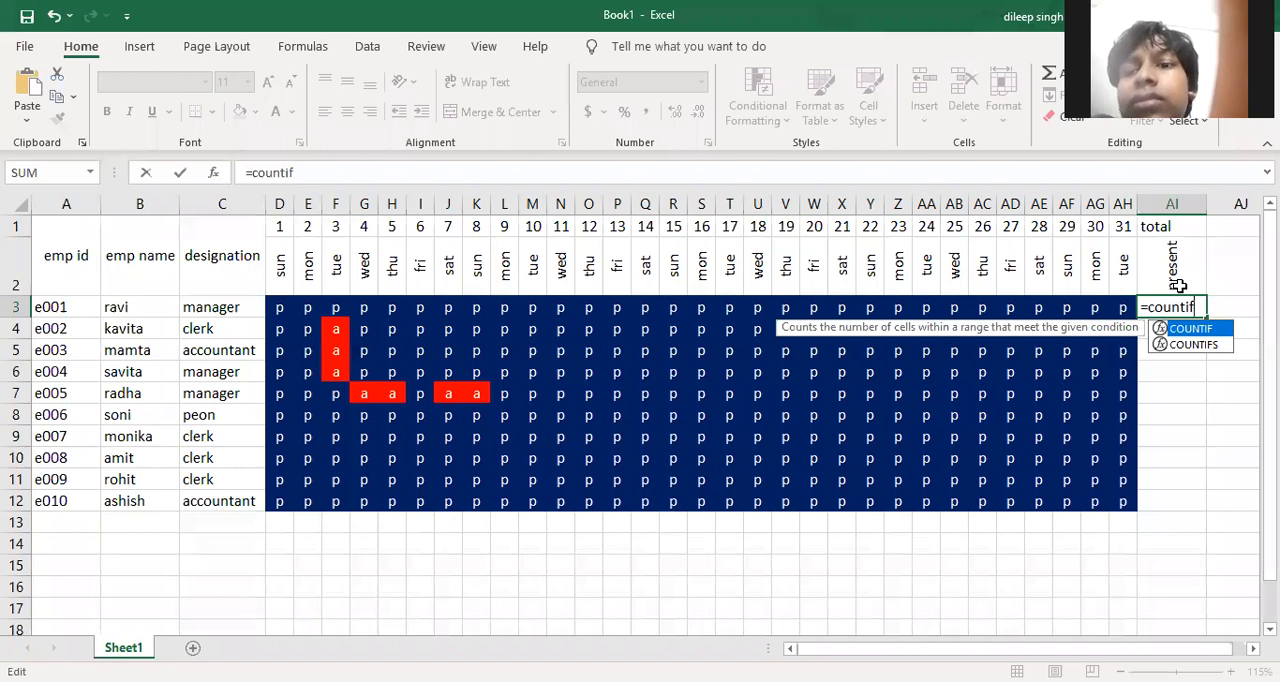
type("(")
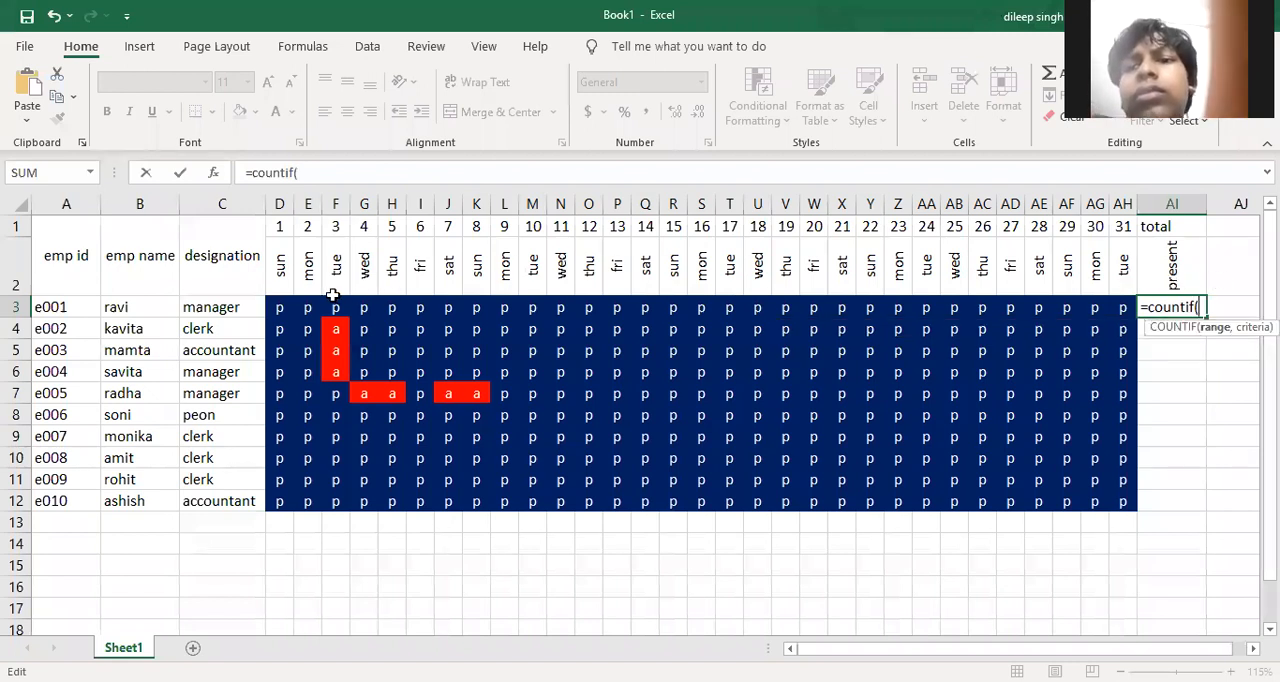
left_click(282, 307)
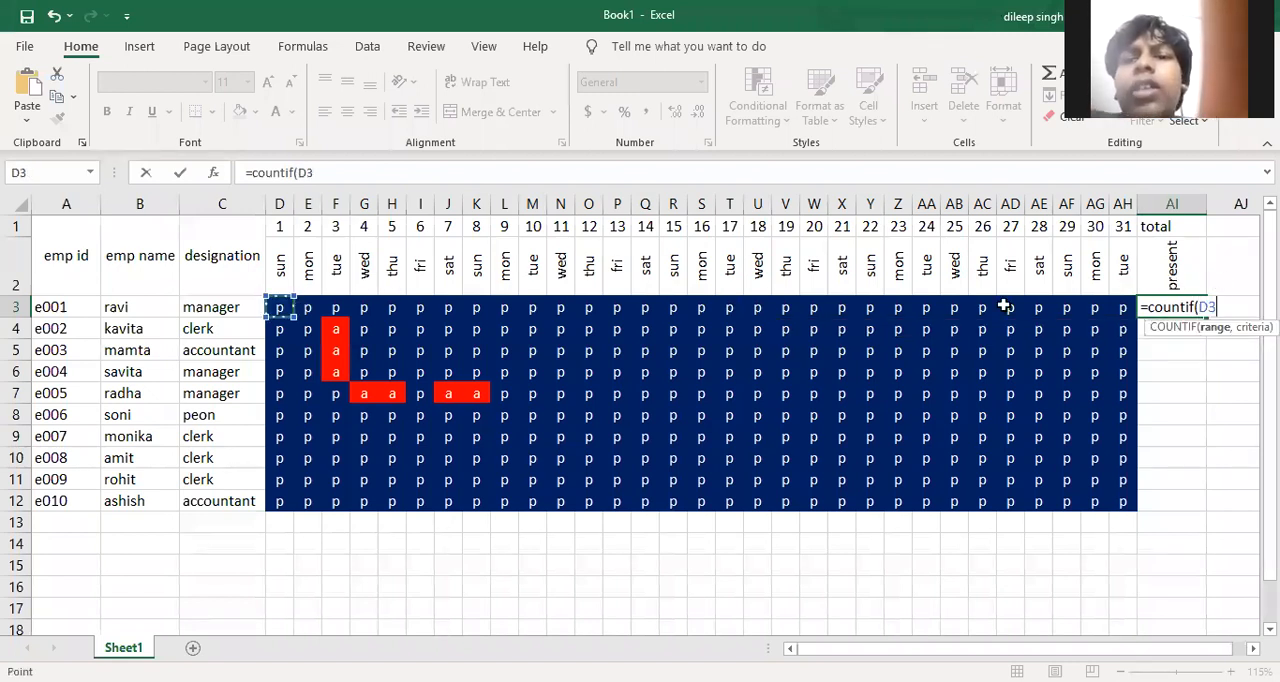
left_click(1119, 320, "shift")
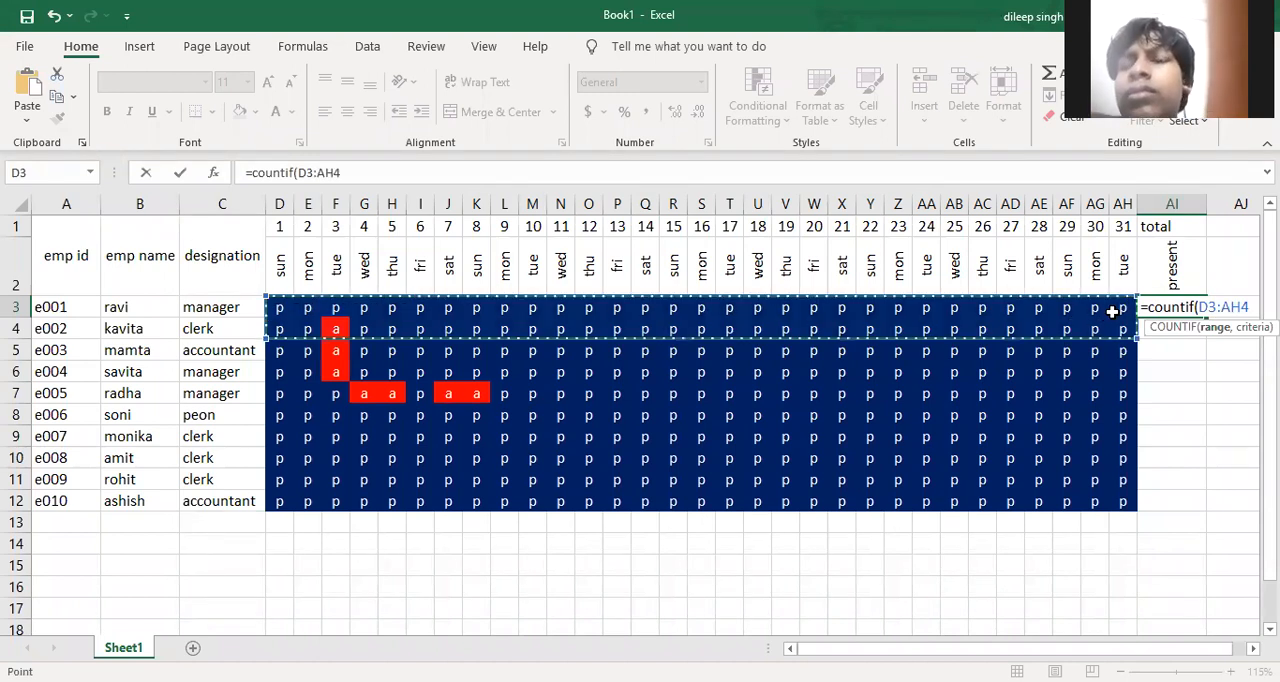
left_click(1114, 310)
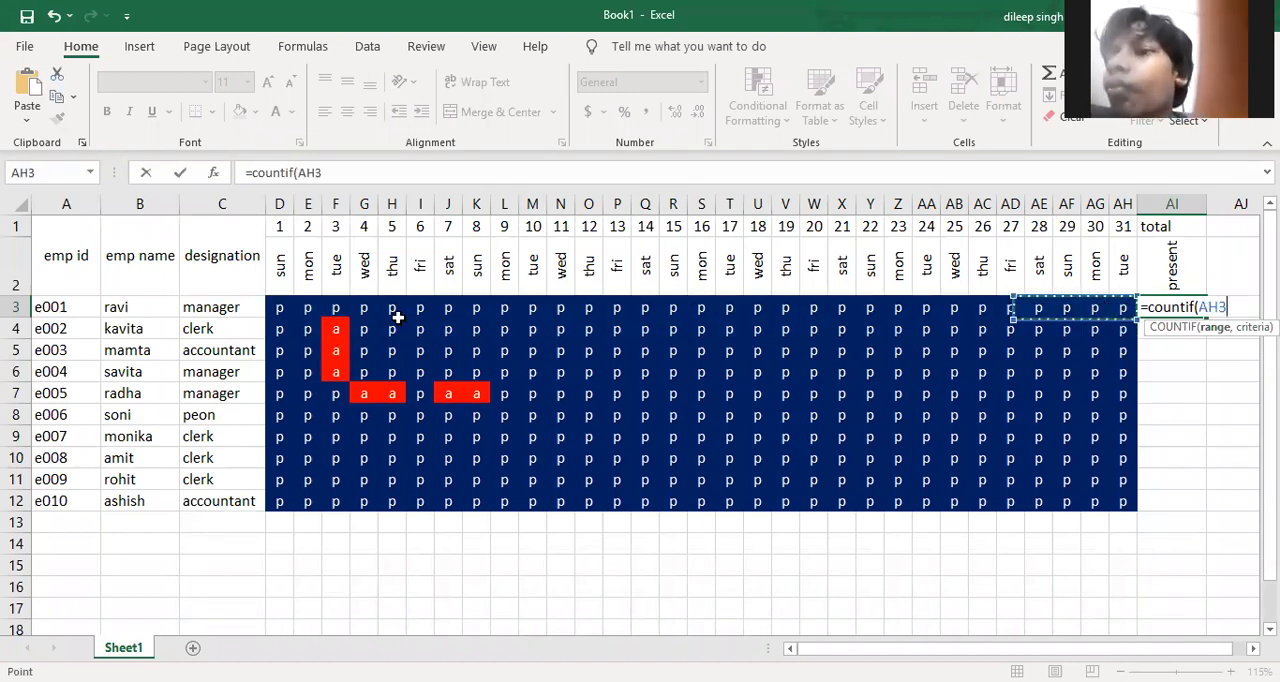
left_click(284, 309)
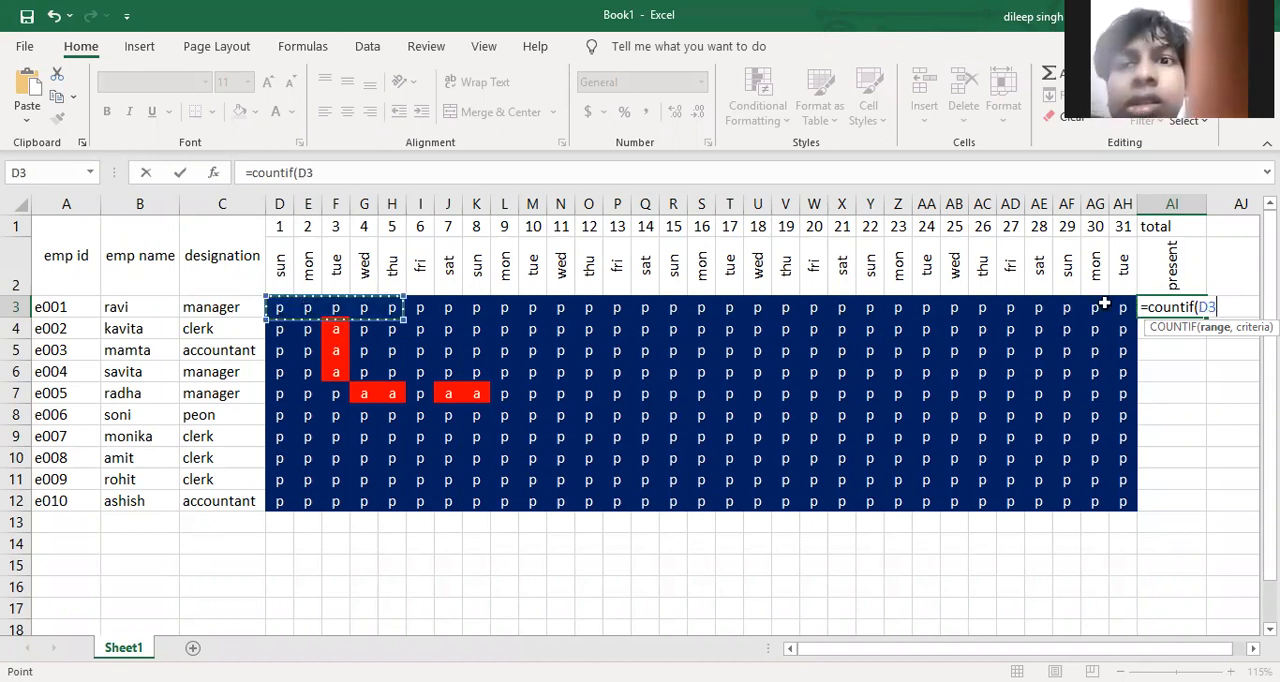
left_click(1104, 305, "shift")
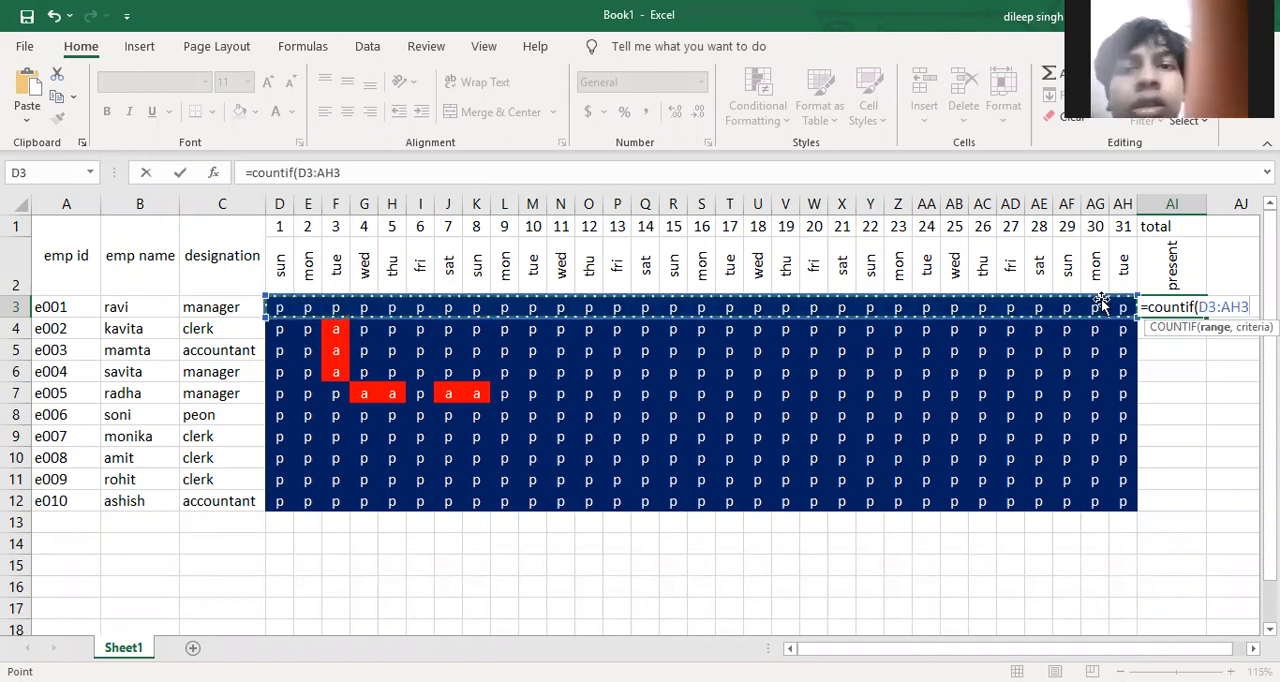
type(",")
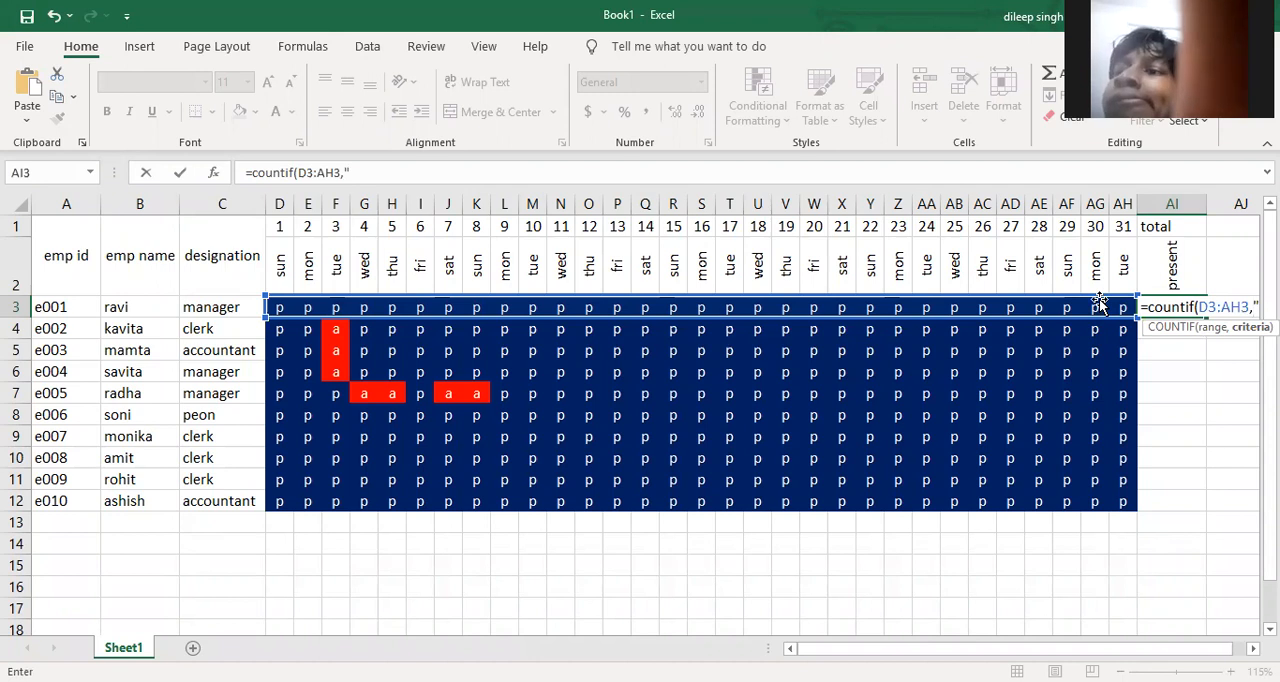
type("\"p")
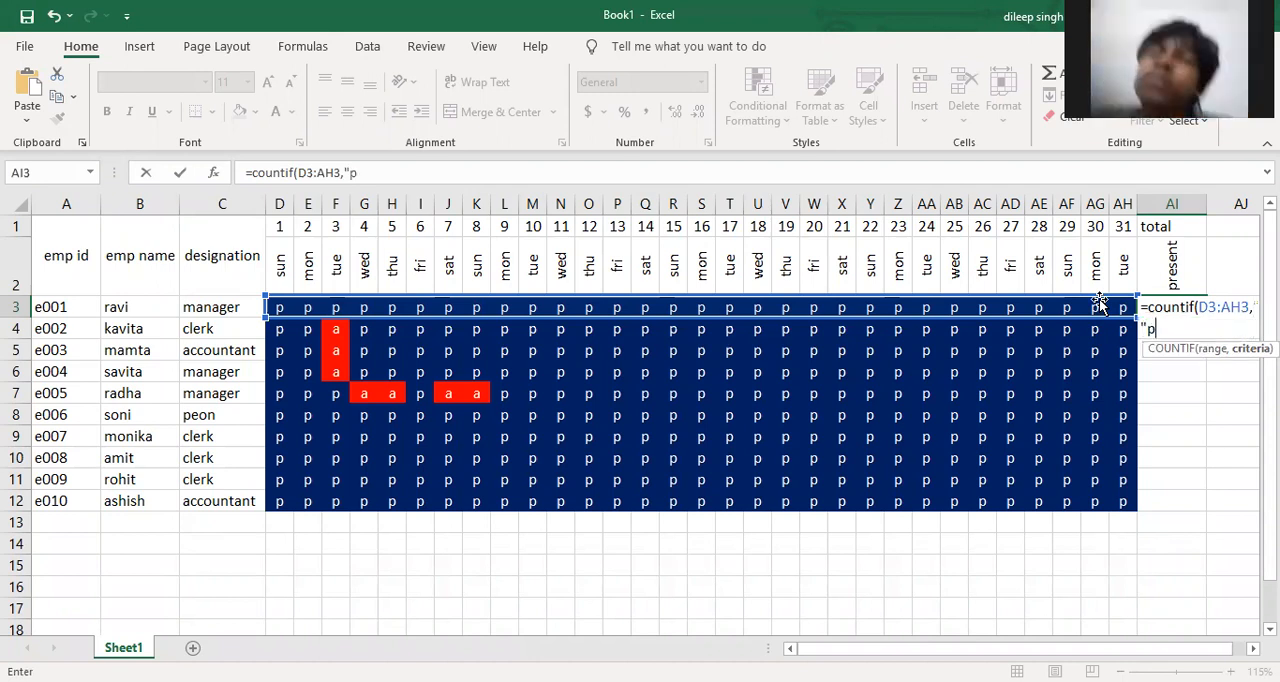
type("\")")
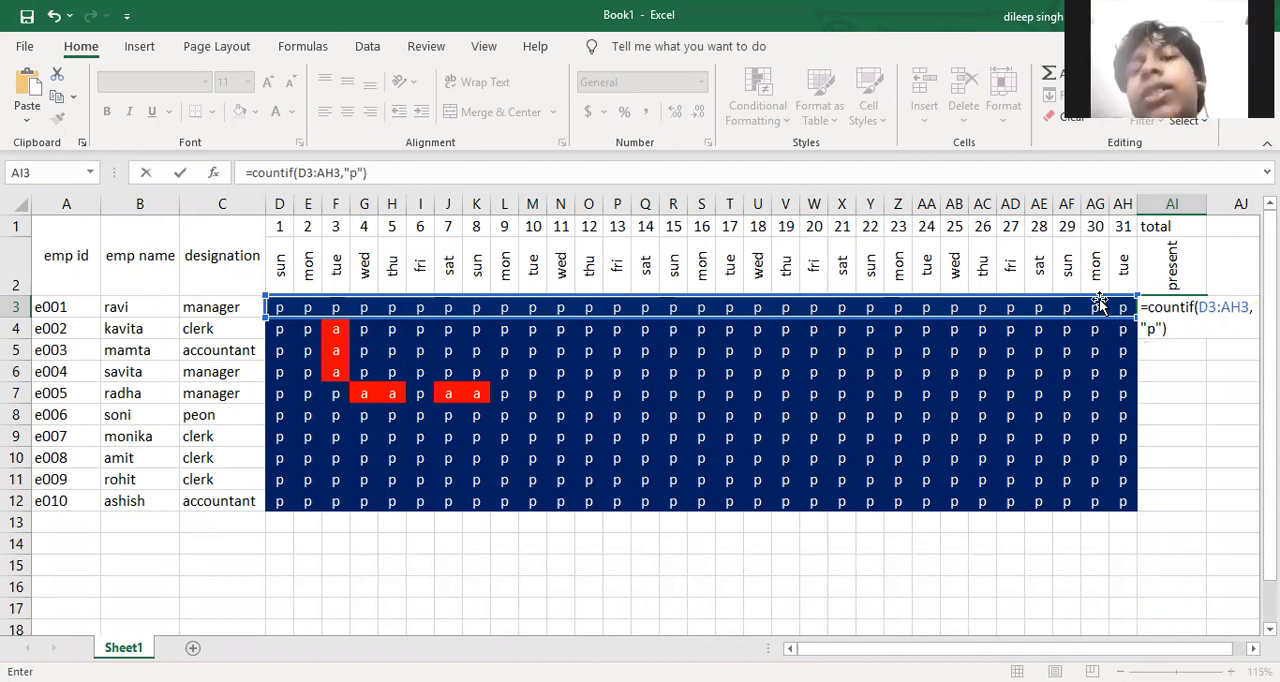
key("Return")
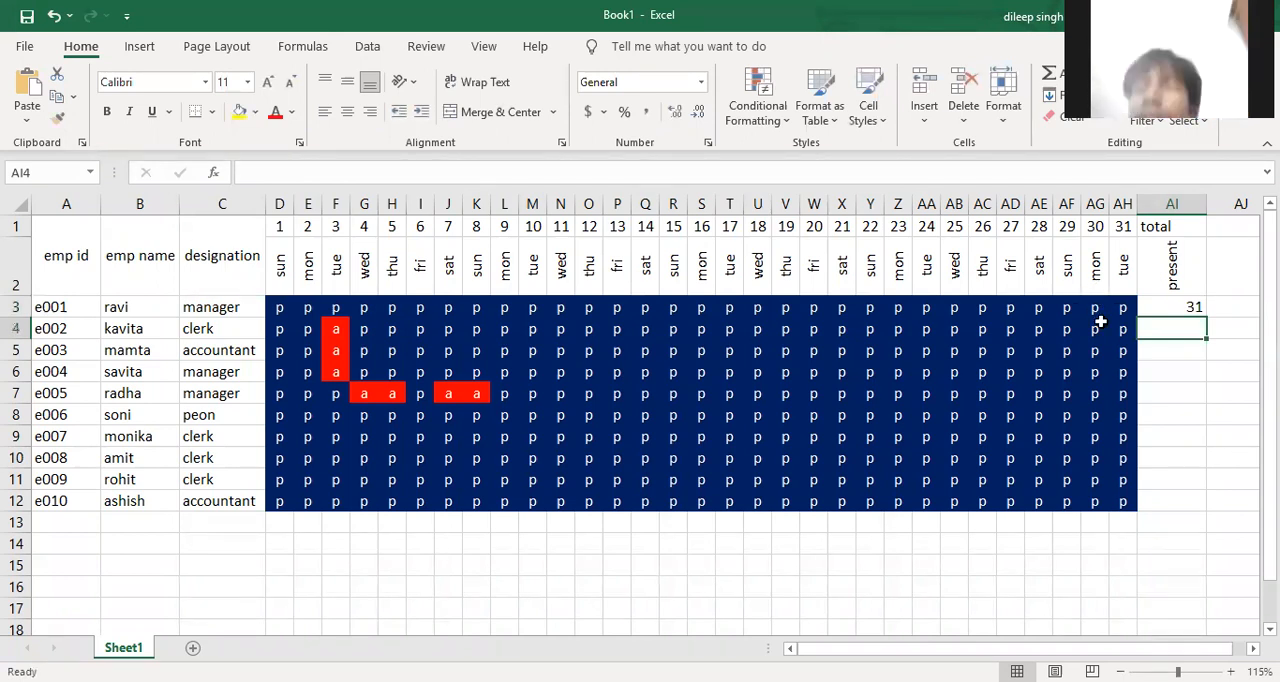
Fill the COUNTIF formula from AI3 down to AI12 for the remaining employees
left_click_drag(1176, 304, 1178, 512)
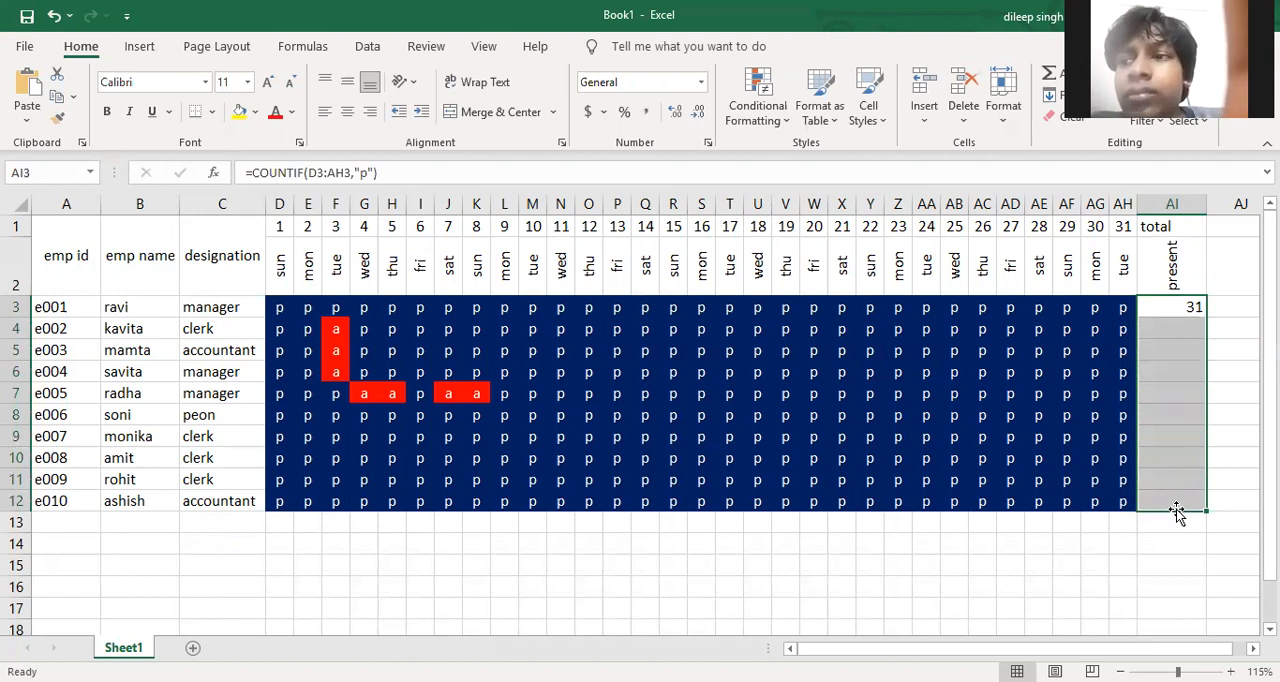
key("ctrl+d")
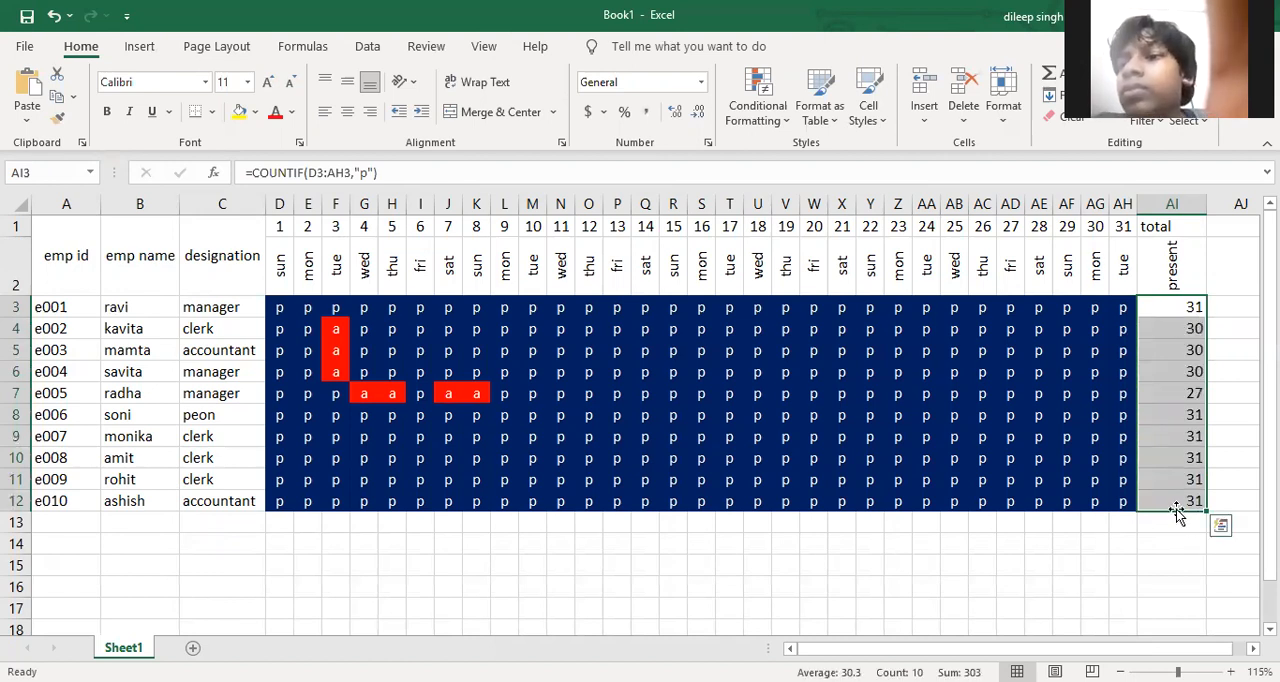
left_click(1116, 536)
Centre the present counts in AI3:AI12 horizontally and vertically and apply the green-yellow colour scale to them
left_click_drag(1168, 309, 1186, 495)
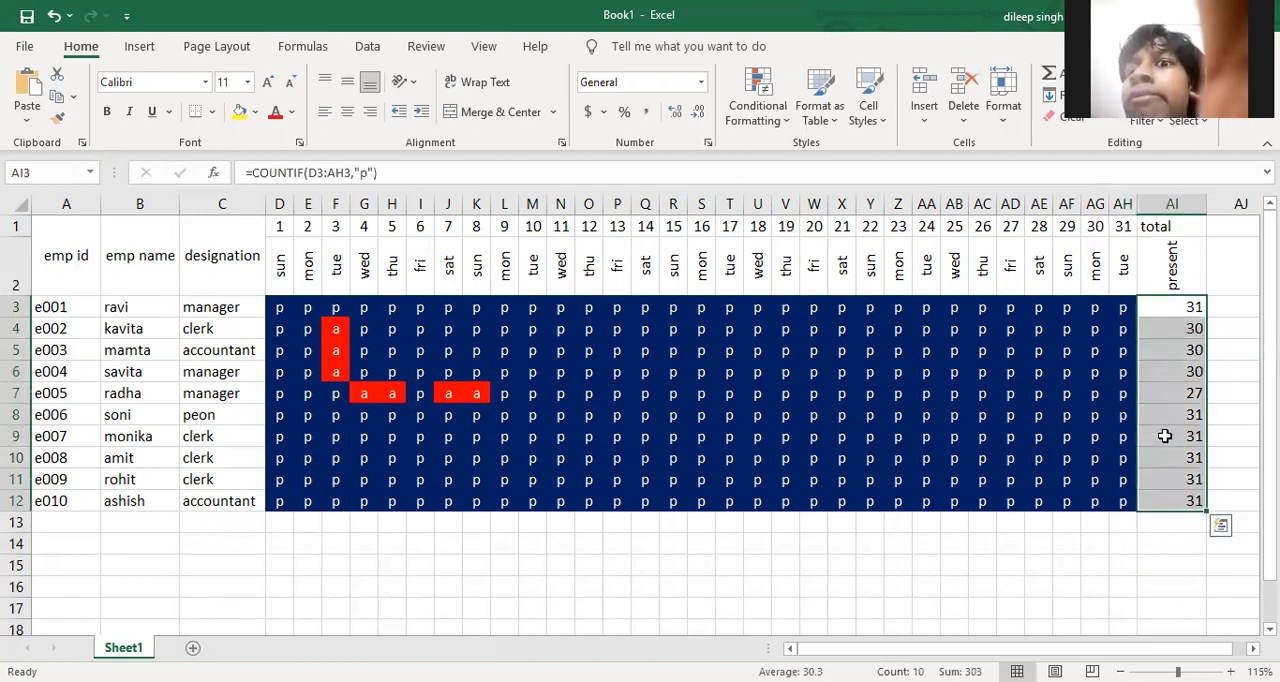
left_click(347, 111)
left_click(347, 81)
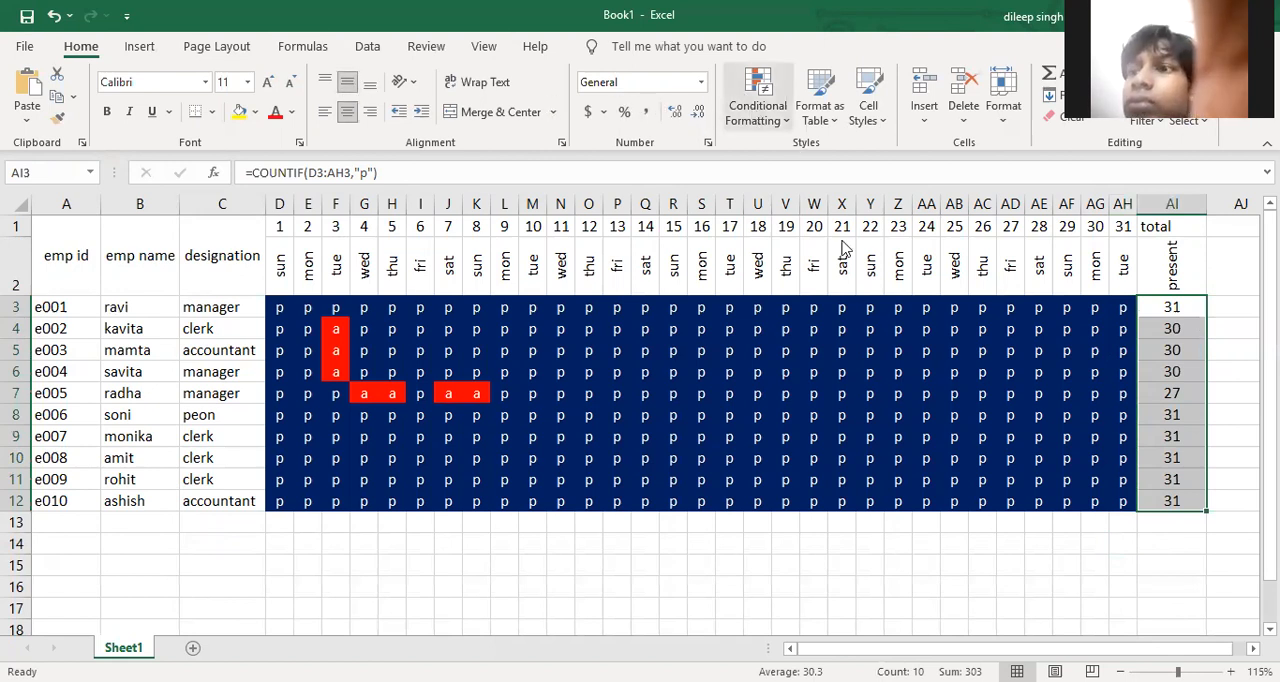
mouse_move(851, 300)
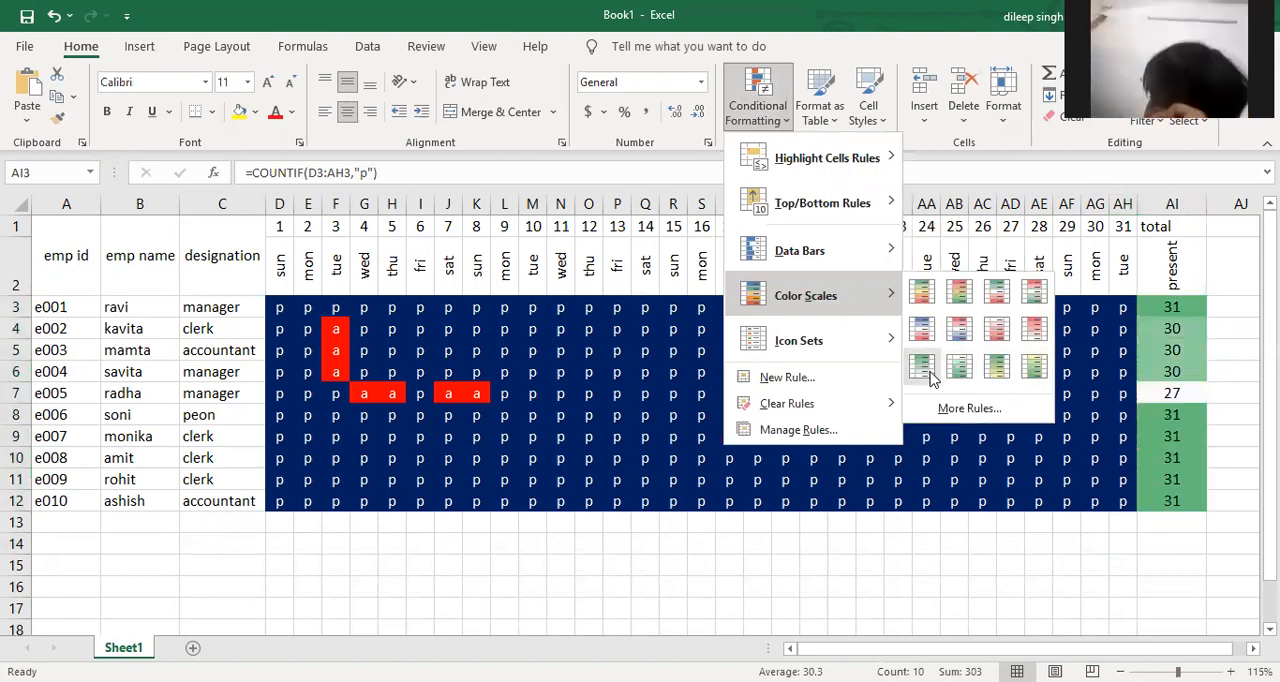
left_click(996, 368)
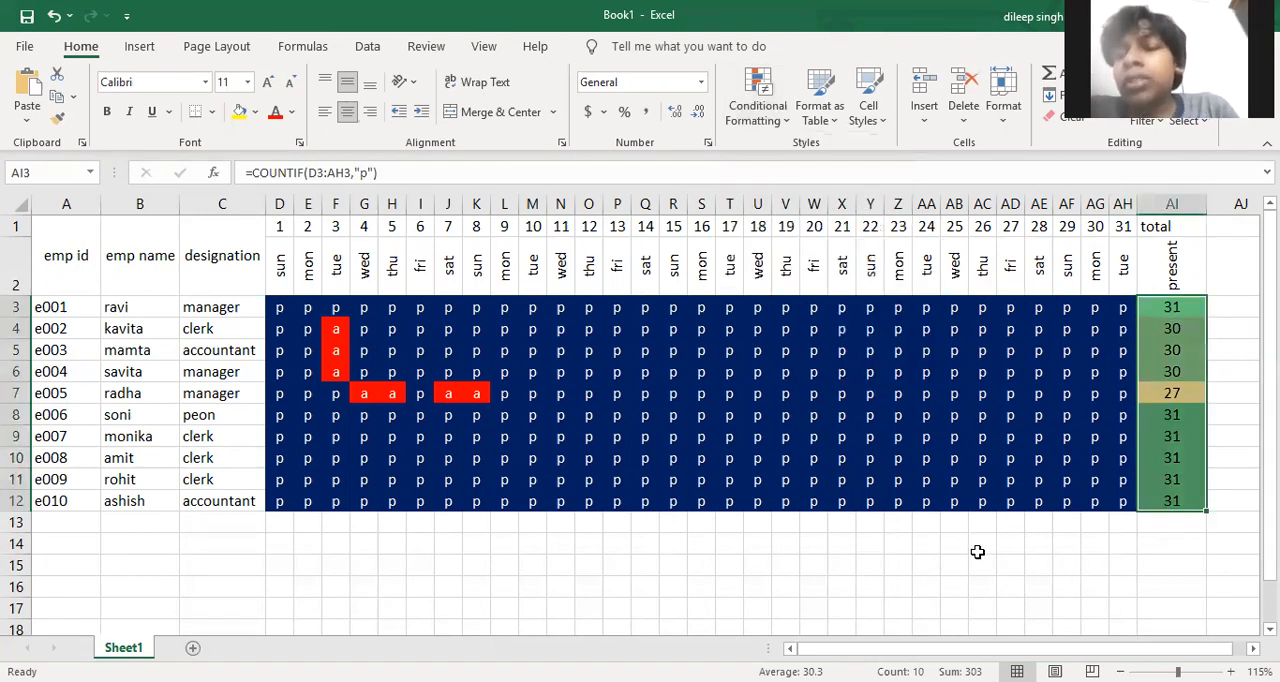
left_click(978, 559)
Merge and centre the first day's attendance cells D3:D12 and enter Sunday in the merged cell
left_click_drag(281, 310, 278, 466)
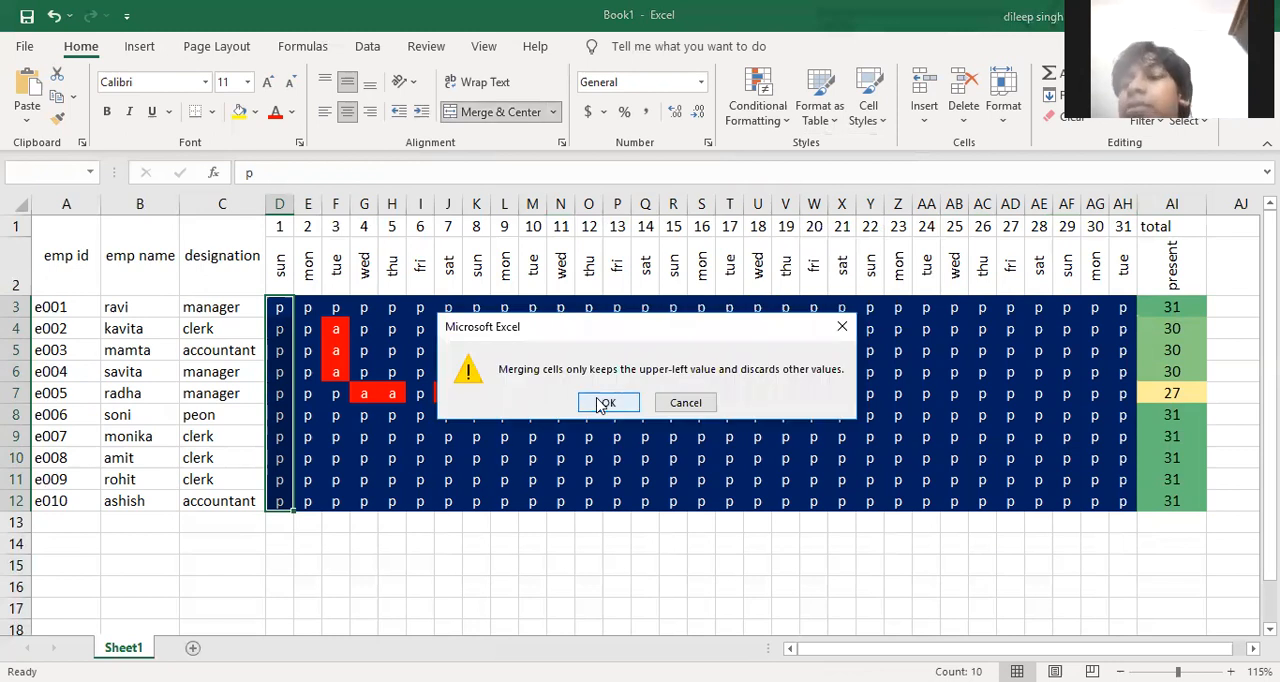
left_click(603, 396)
type("sunday")
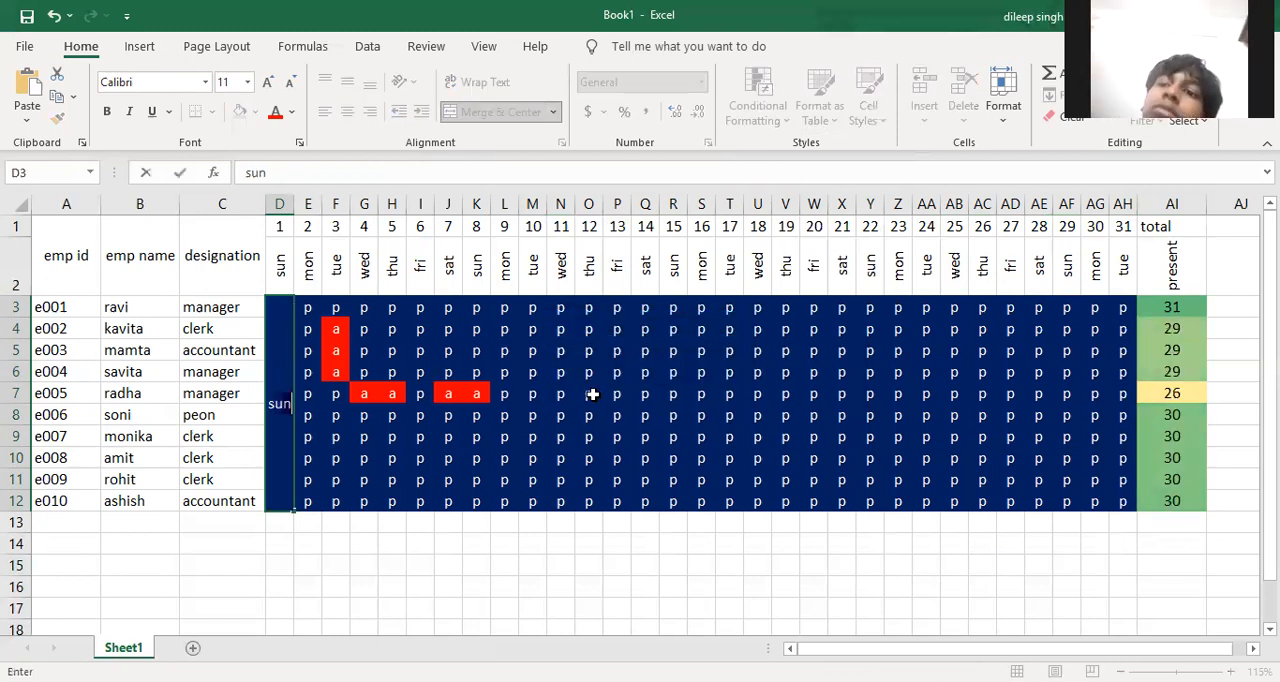
key("Return")
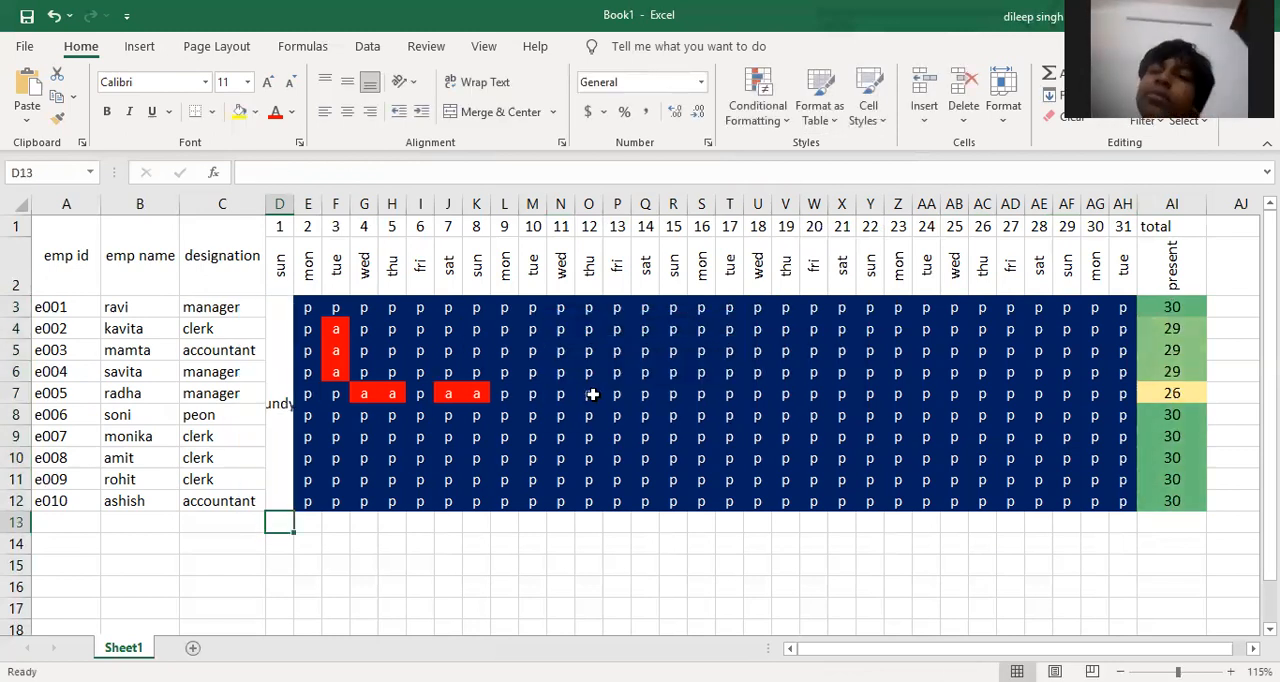
left_click(290, 393)
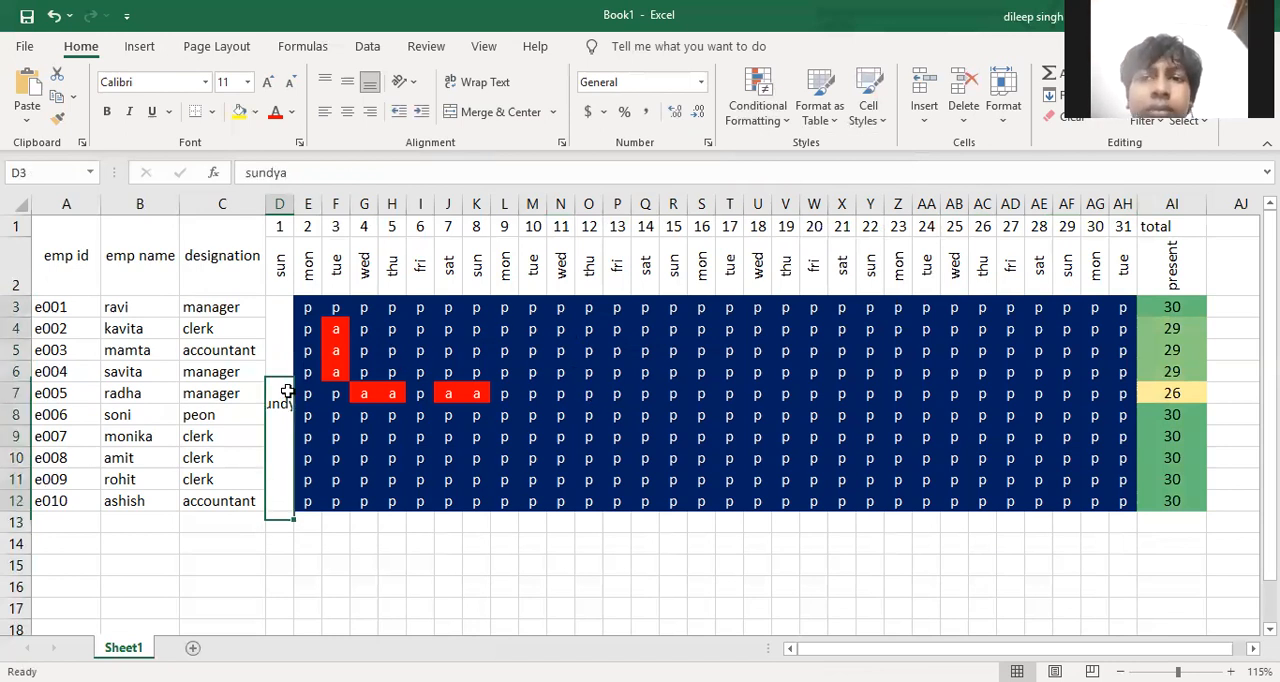
type("sunday")
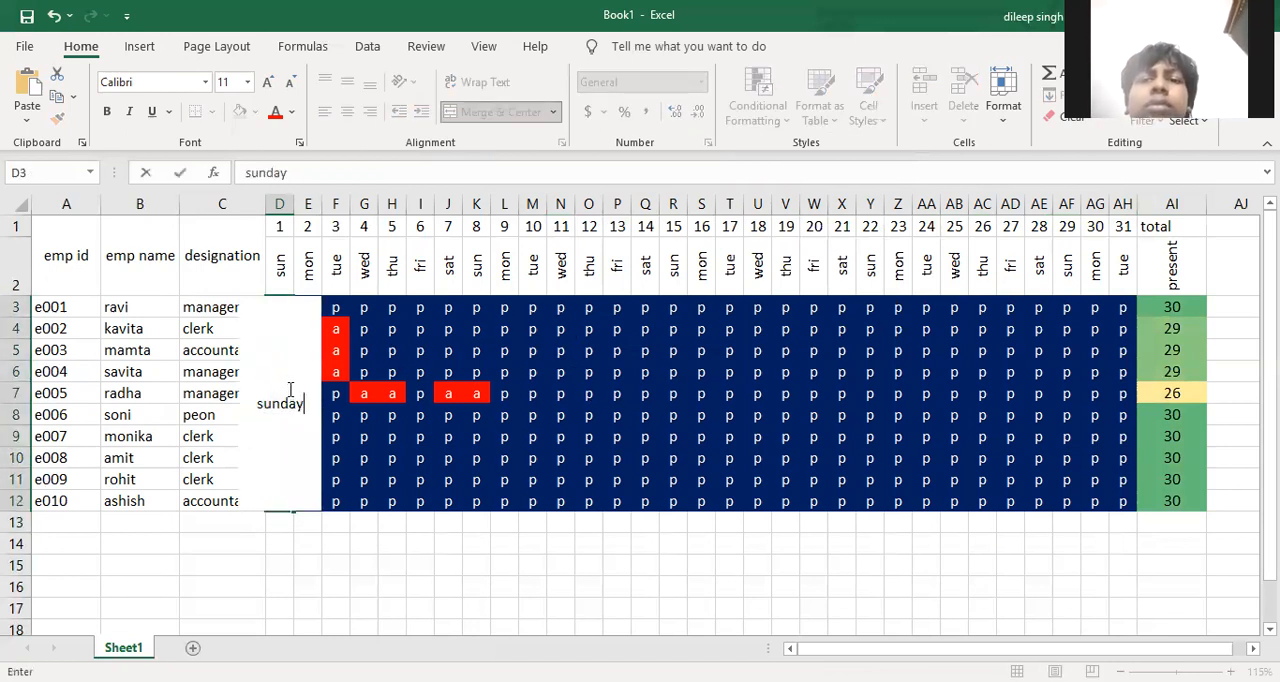
key("Return")
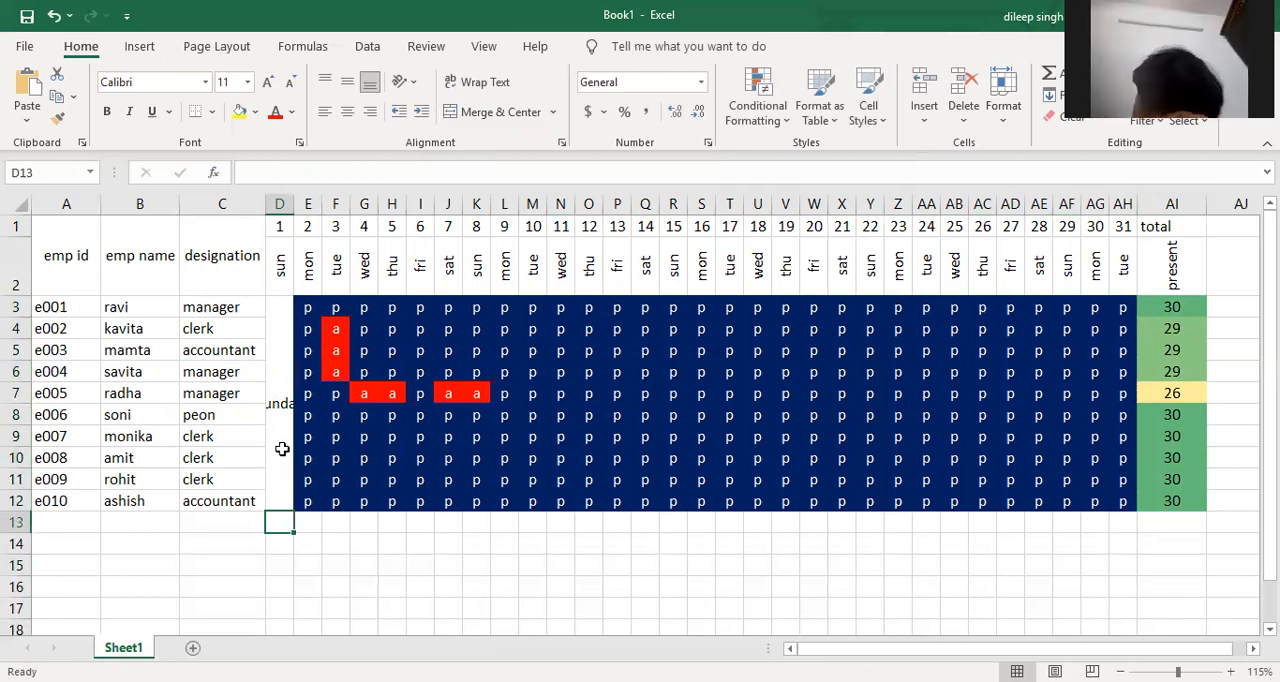
Format the merged Sunday cell in column D with text rotated up, yellow fill and bold
left_click(282, 445)
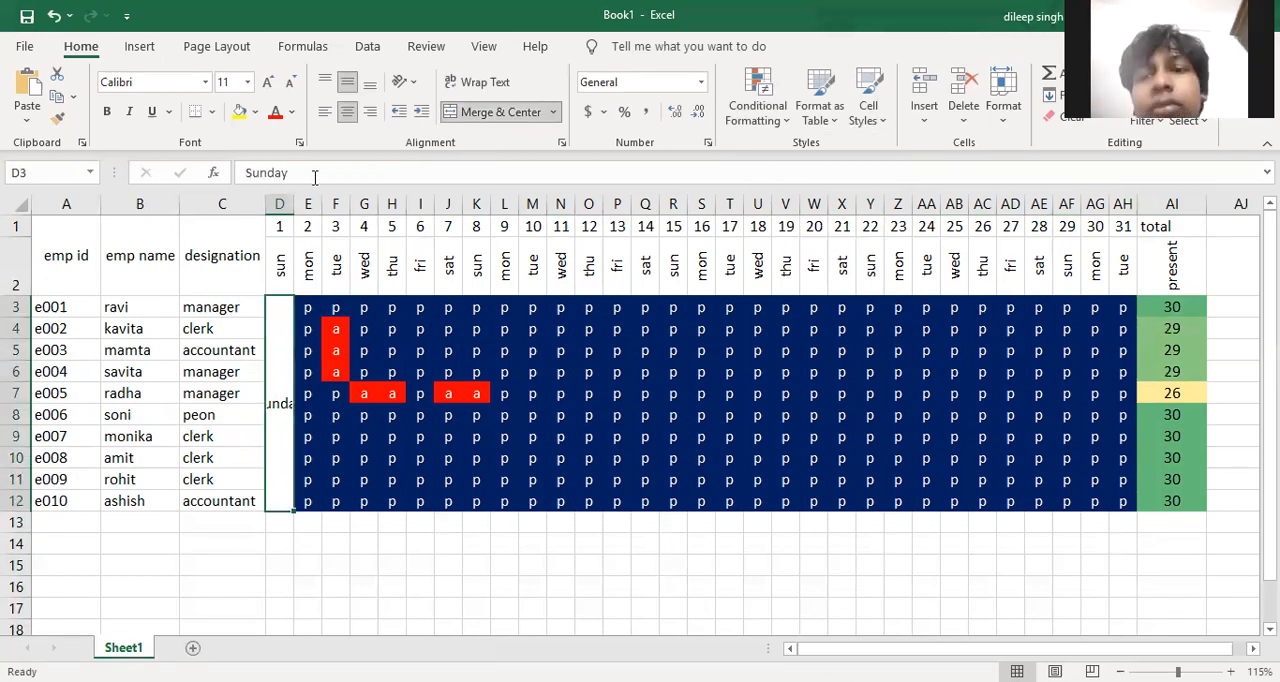
left_click(416, 86)
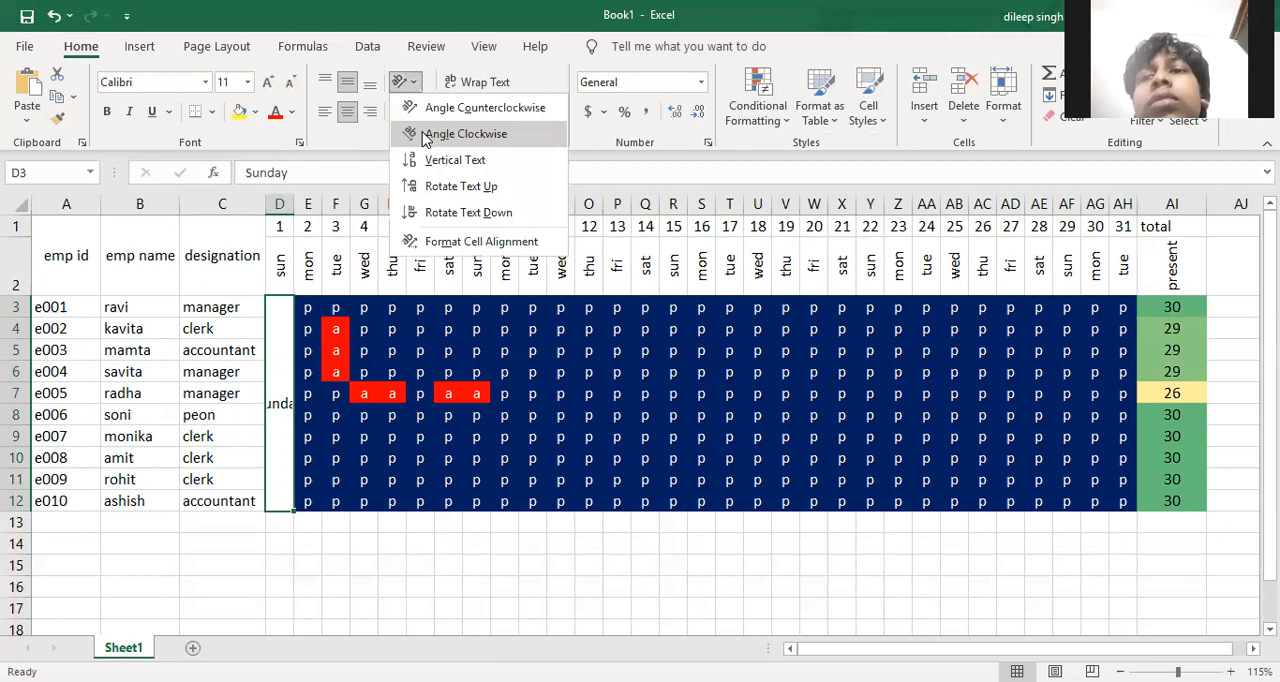
left_click(445, 188)
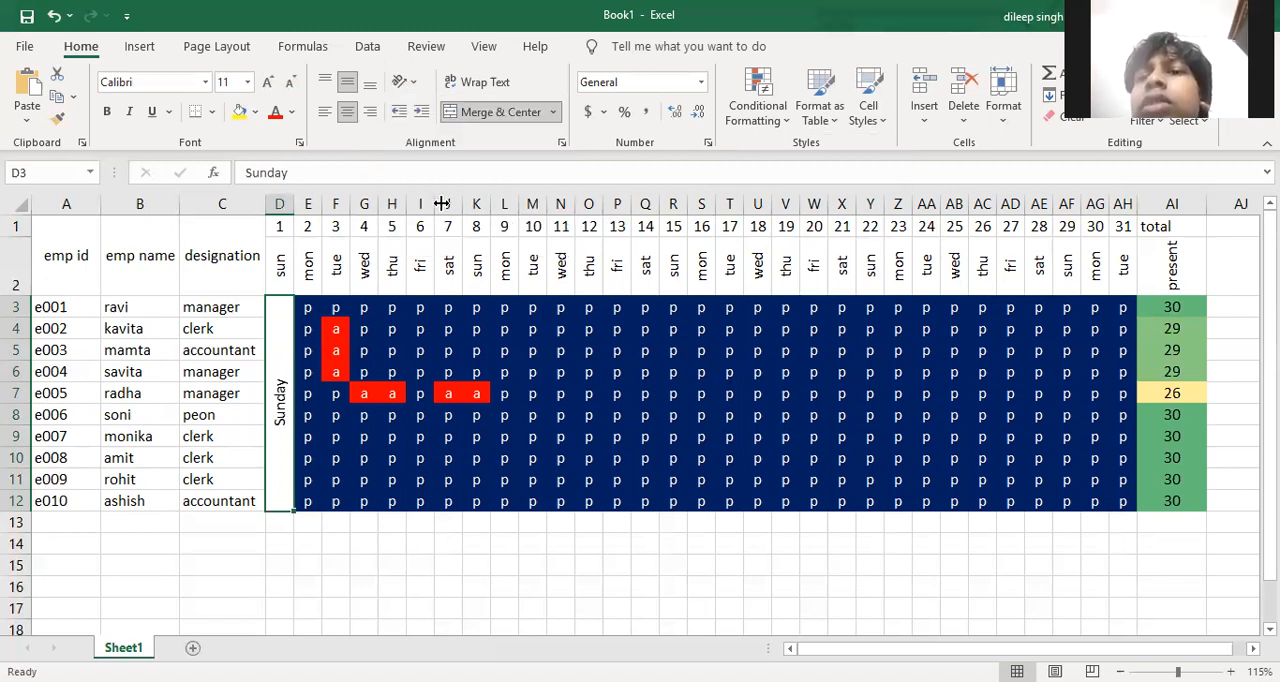
left_click(240, 112)
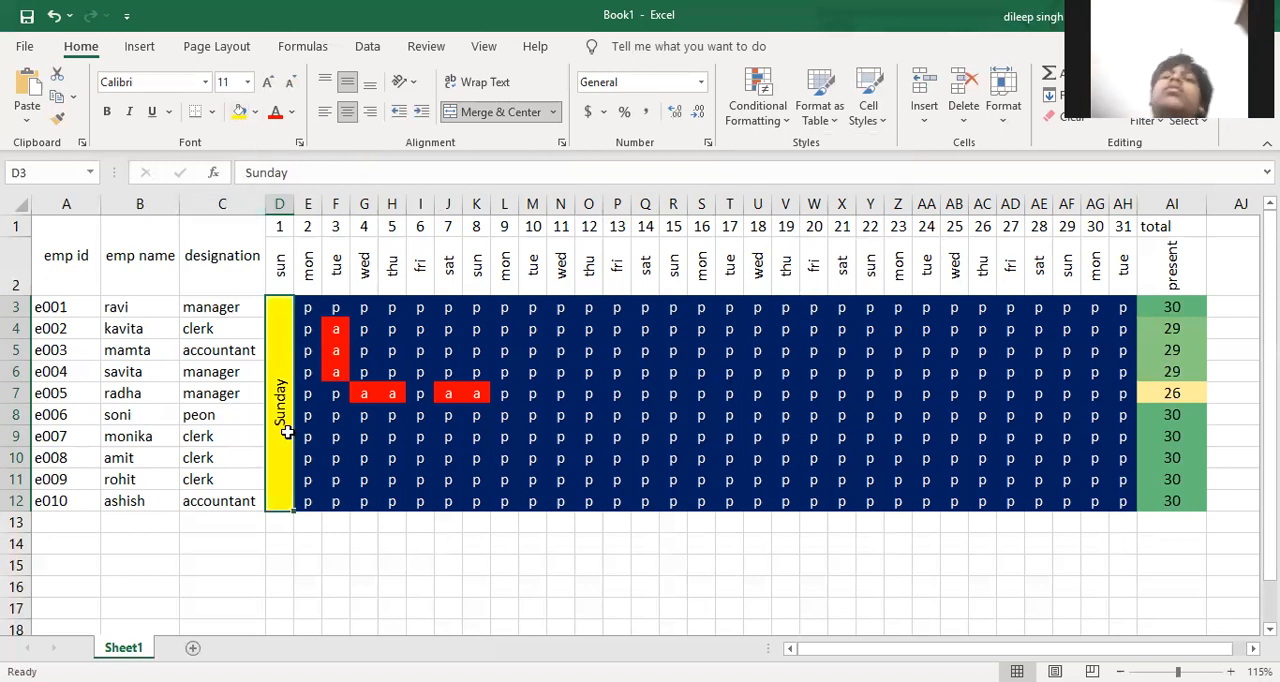
left_click(331, 527)
left_click(279, 459)
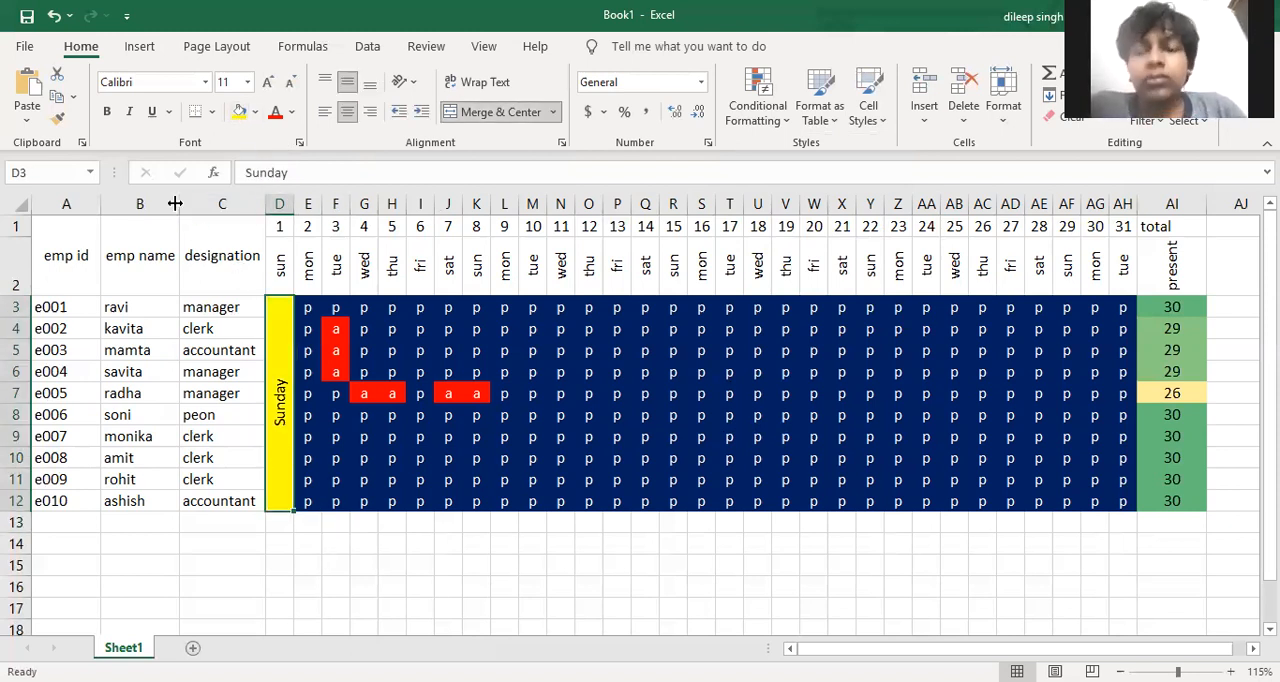
left_click(109, 112)
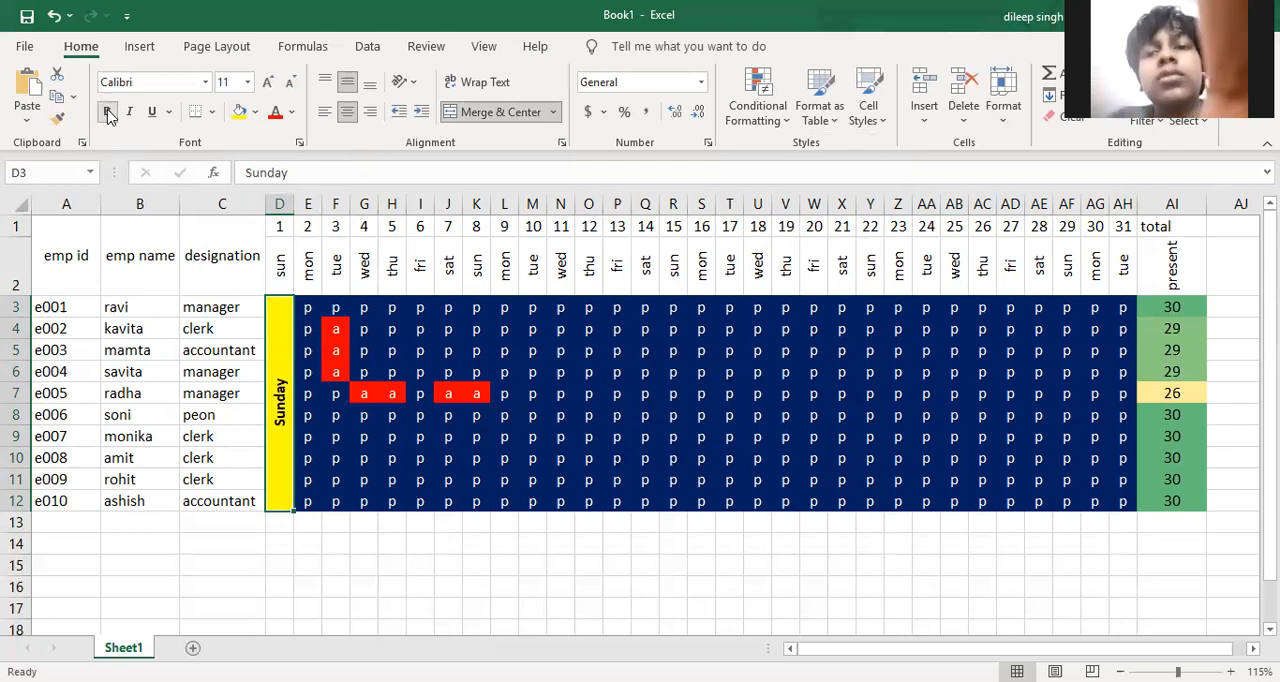
Copy the merged Sunday block to the other Sunday columns, starting at K3, R3, Y3 and AF3
key("ctrl+c")
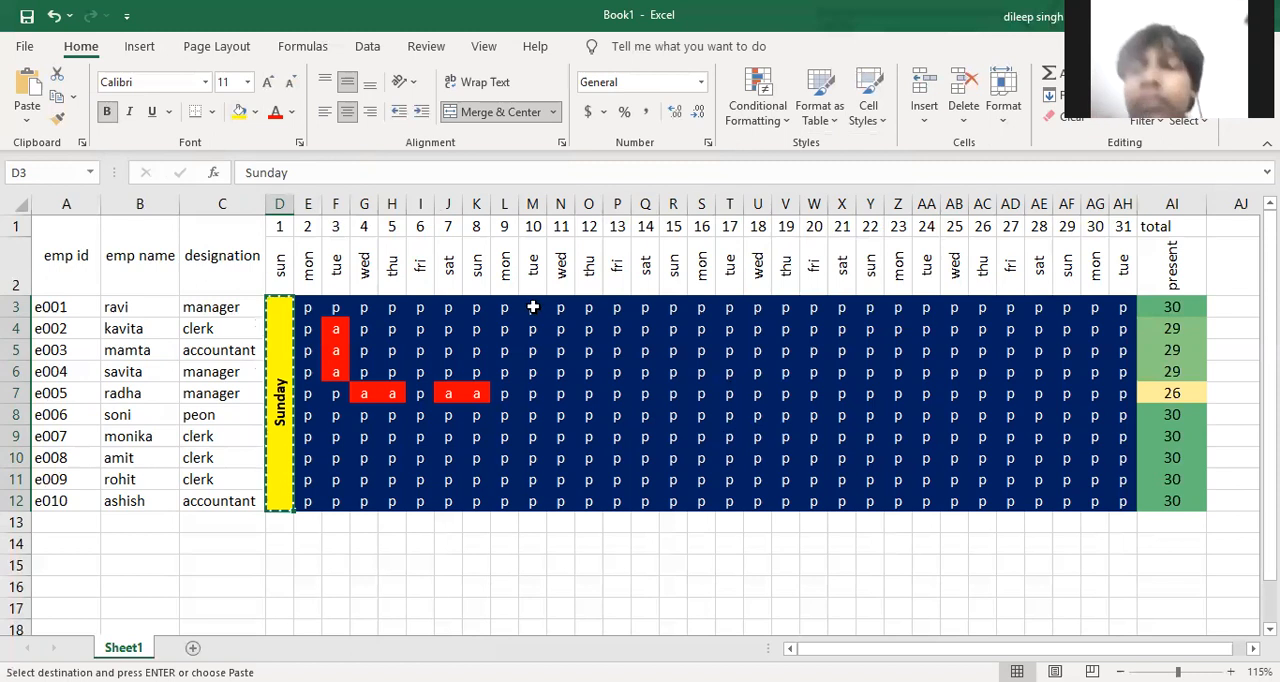
left_click(477, 308)
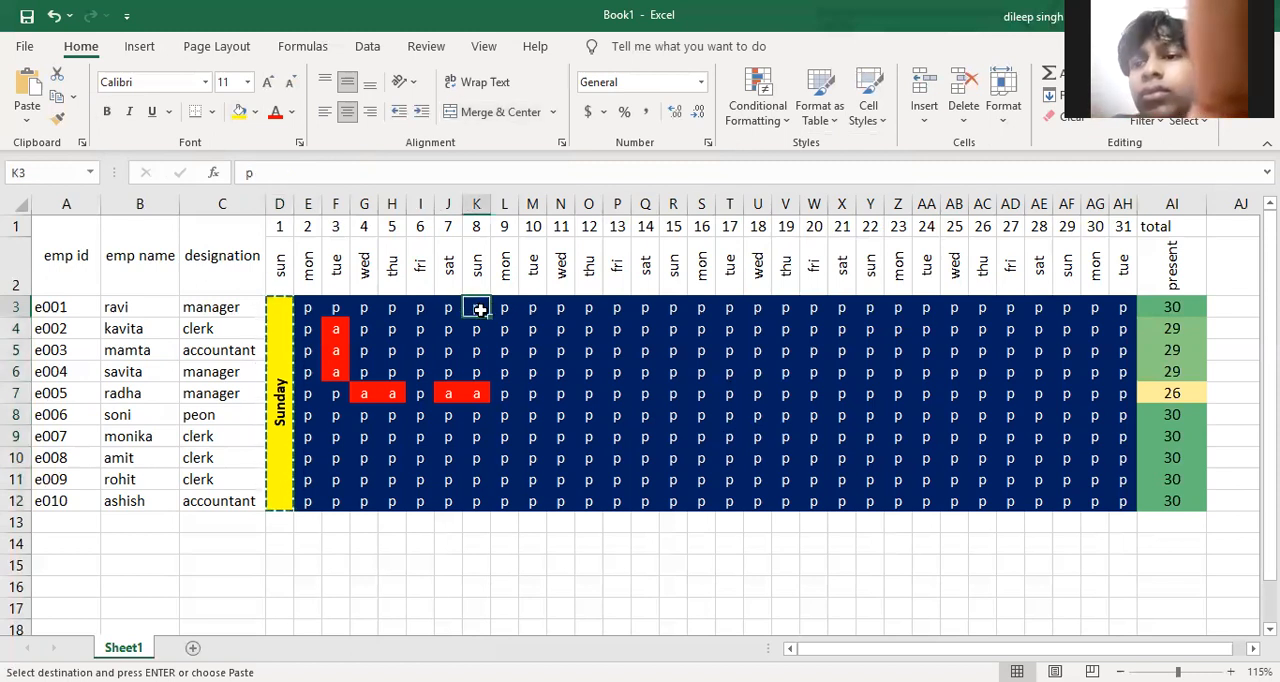
key("ctrl+v")
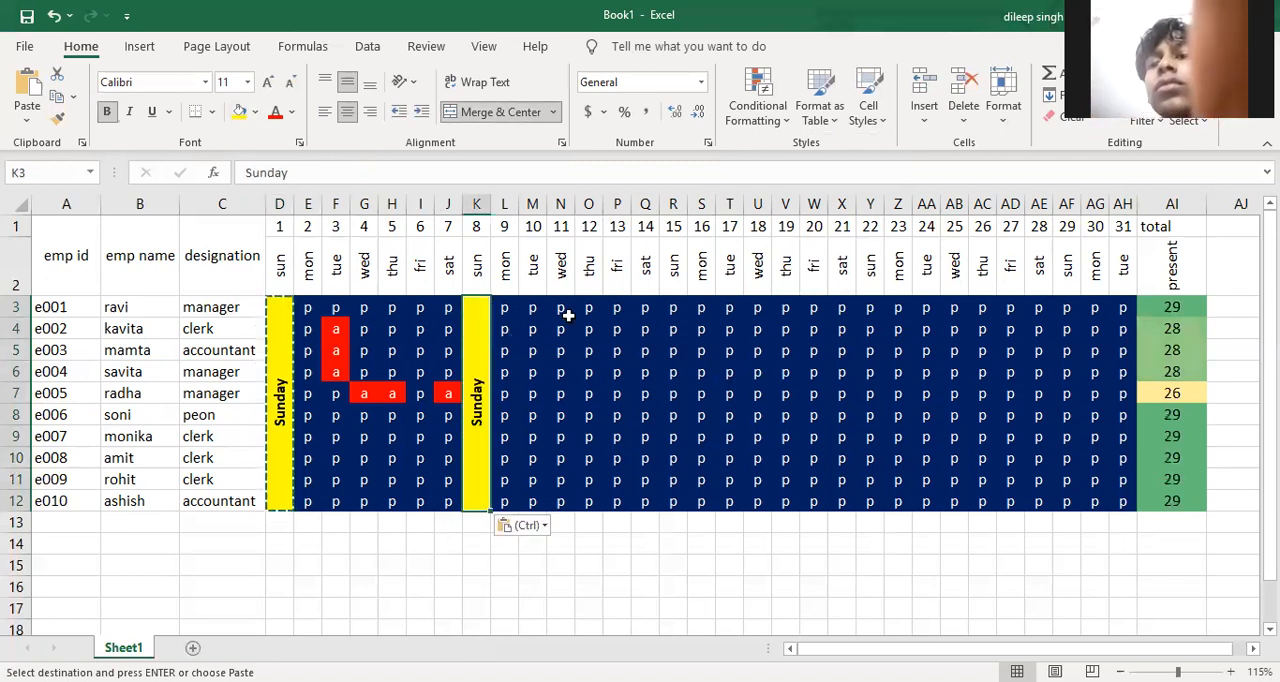
left_click(673, 308)
key("ctrl+v")
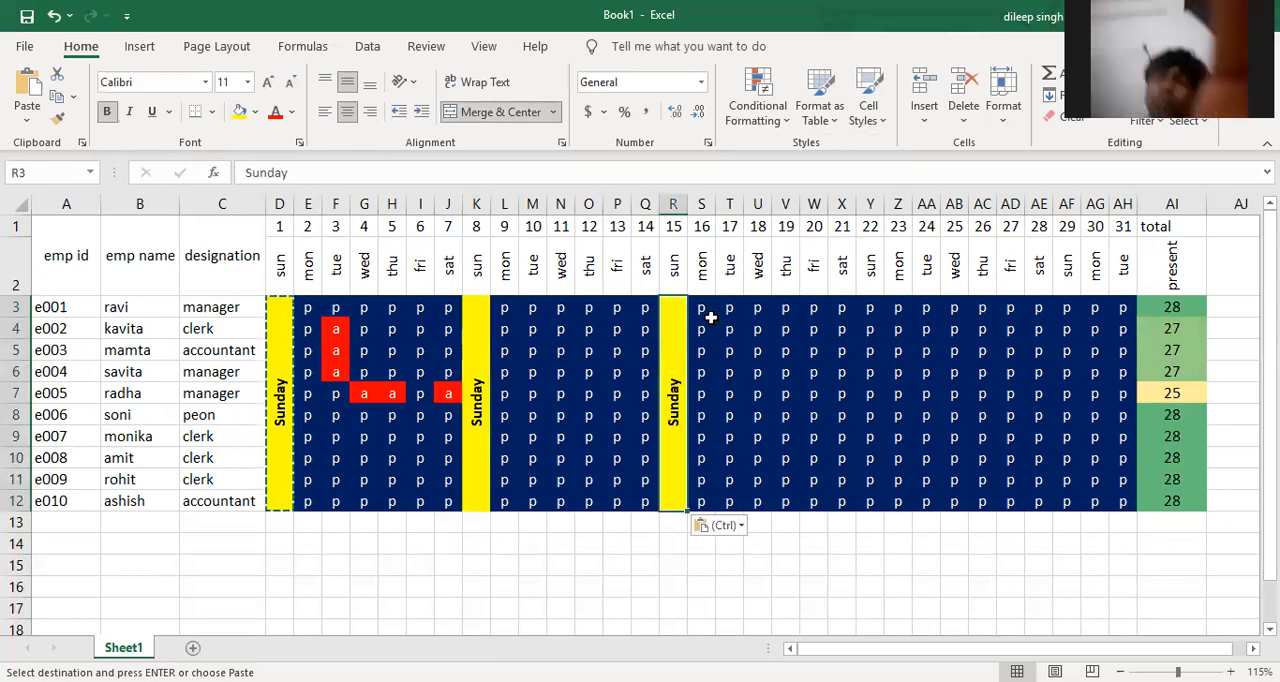
left_click(878, 307)
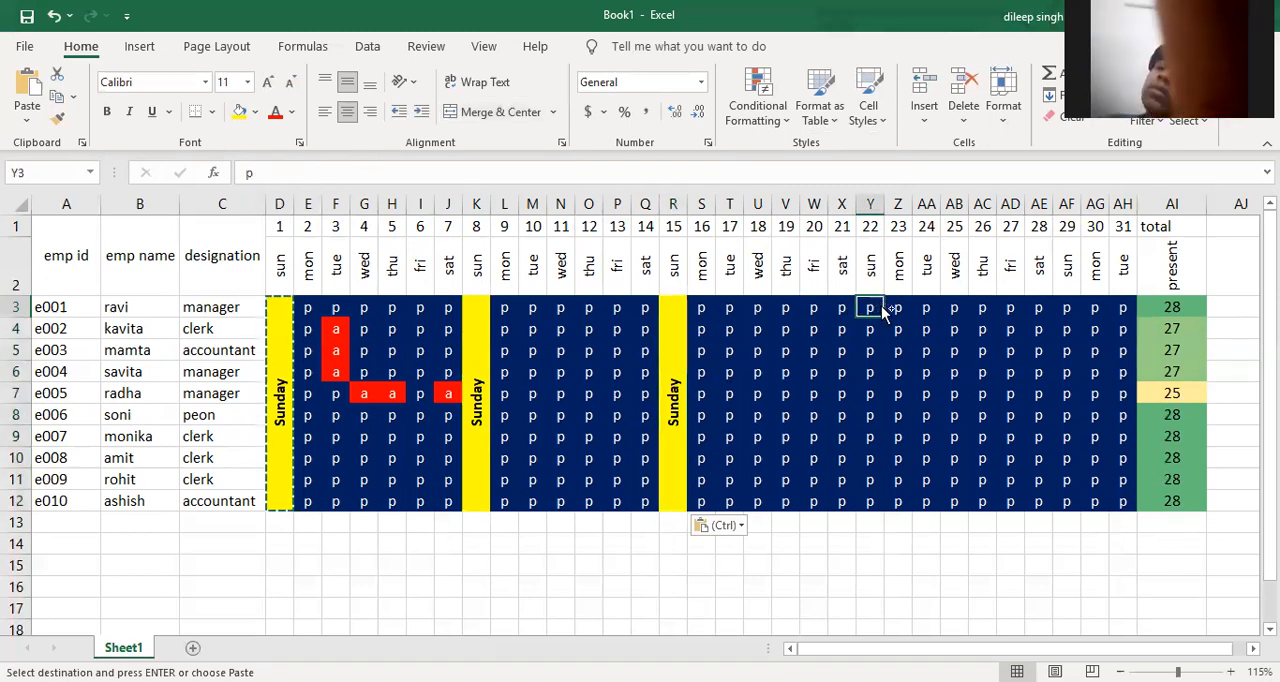
key("ctrl+v")
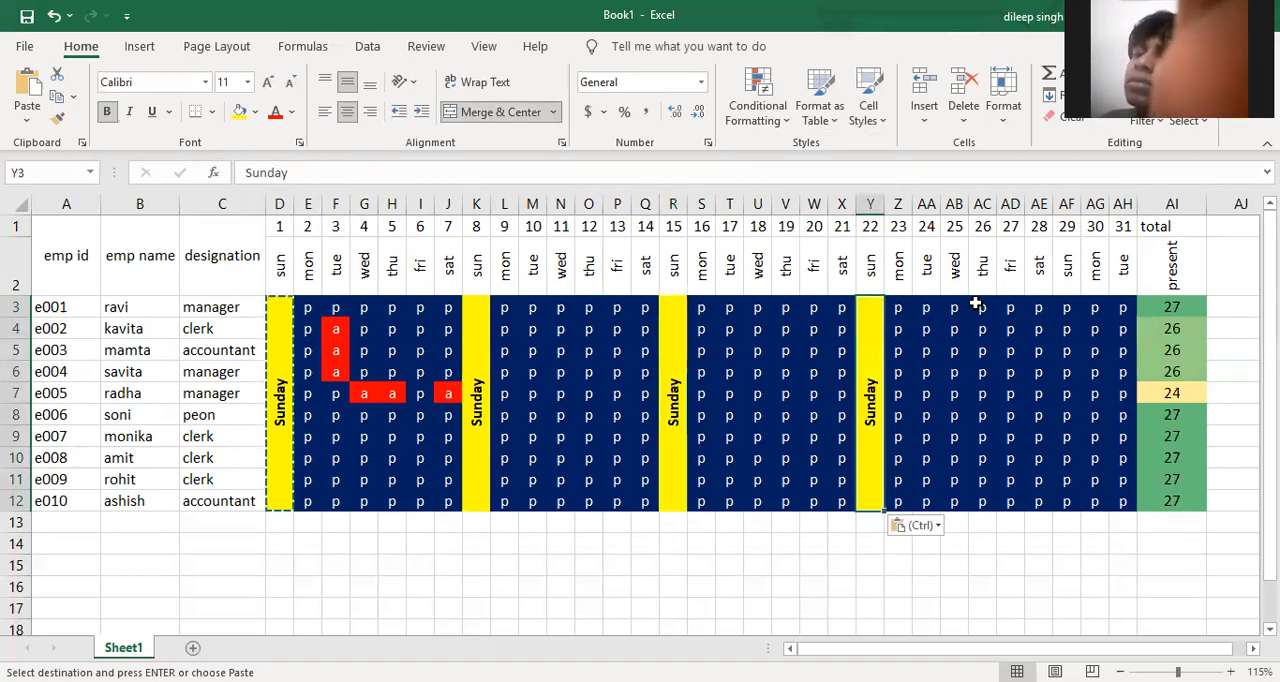
left_click(1067, 309)
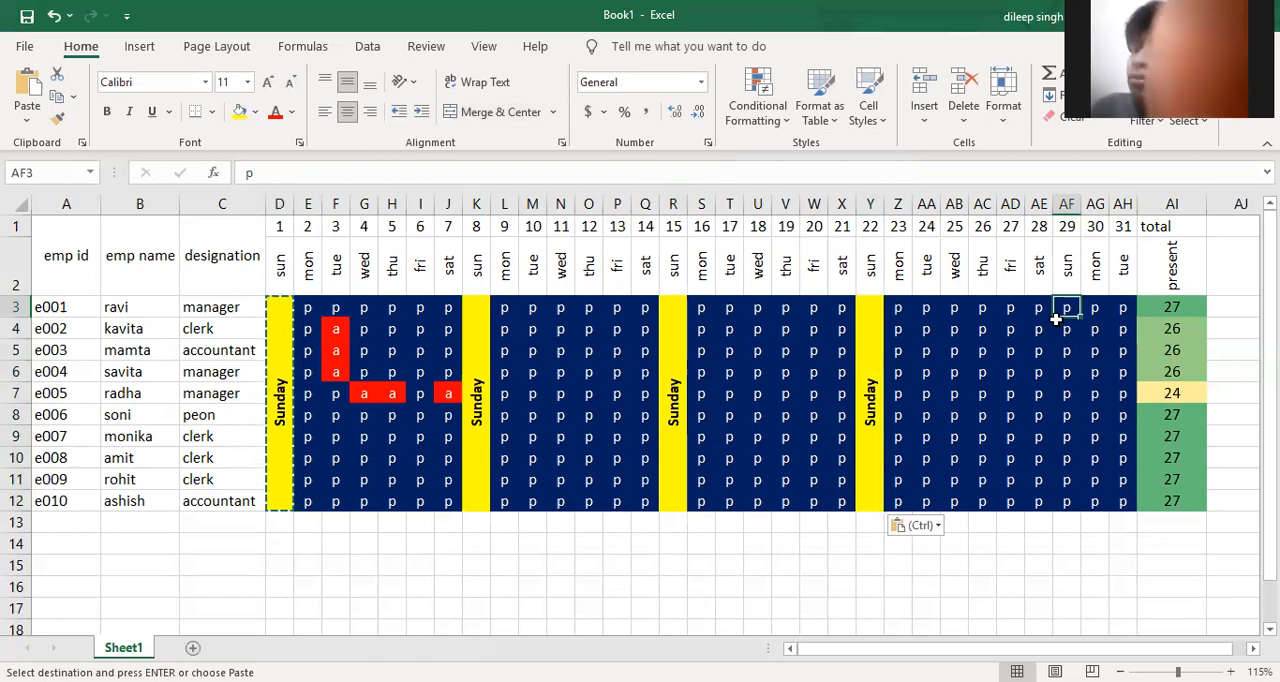
key("ctrl+v")
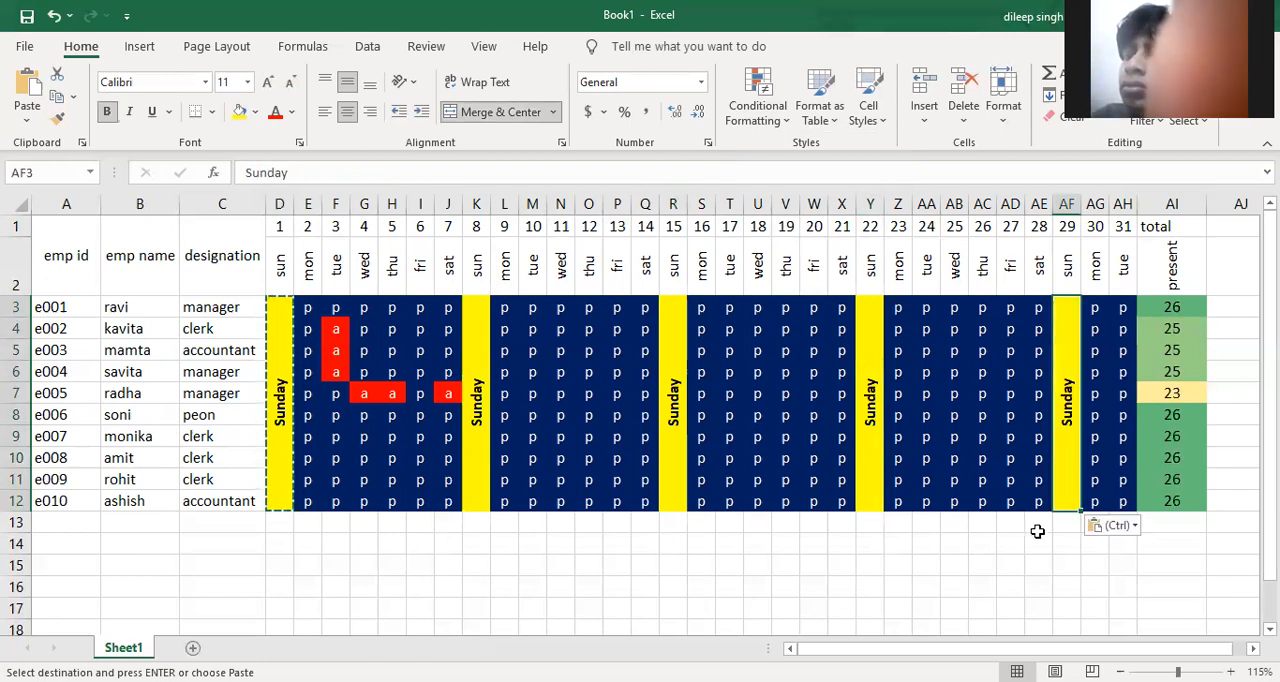
left_click(1008, 562)
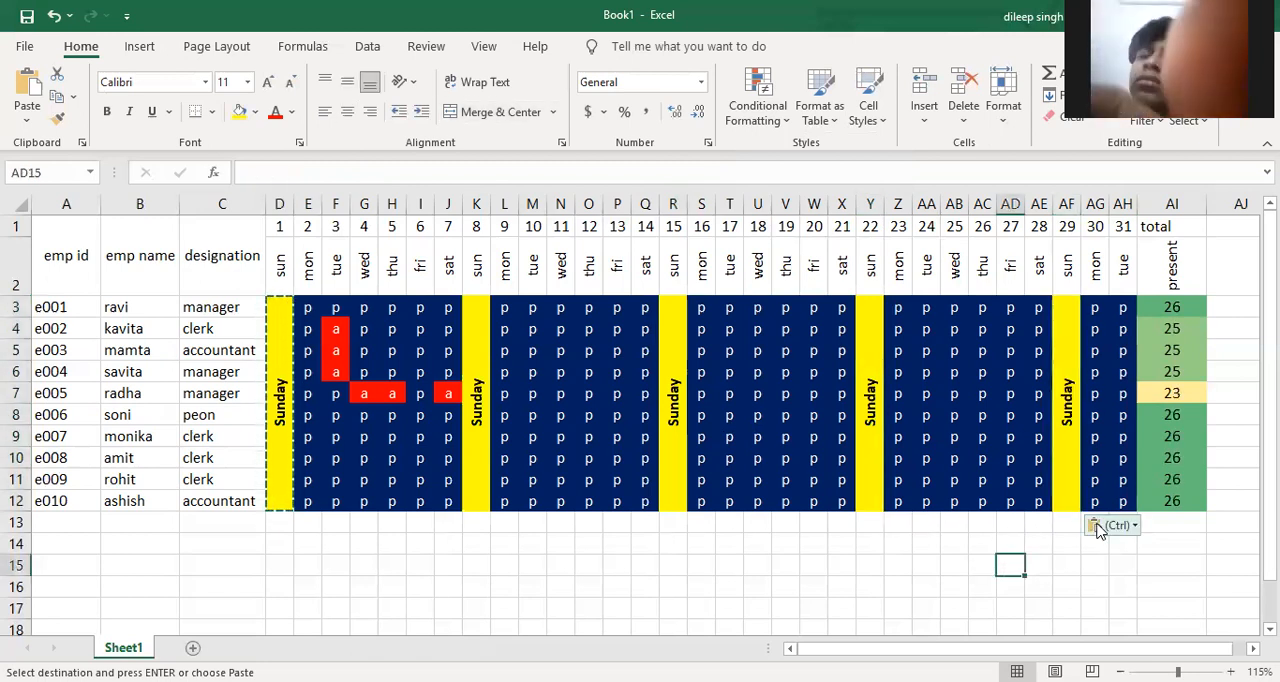
Apply all borders to the whole attendance table A1:AI12
left_click_drag(1180, 500, 47, 200)
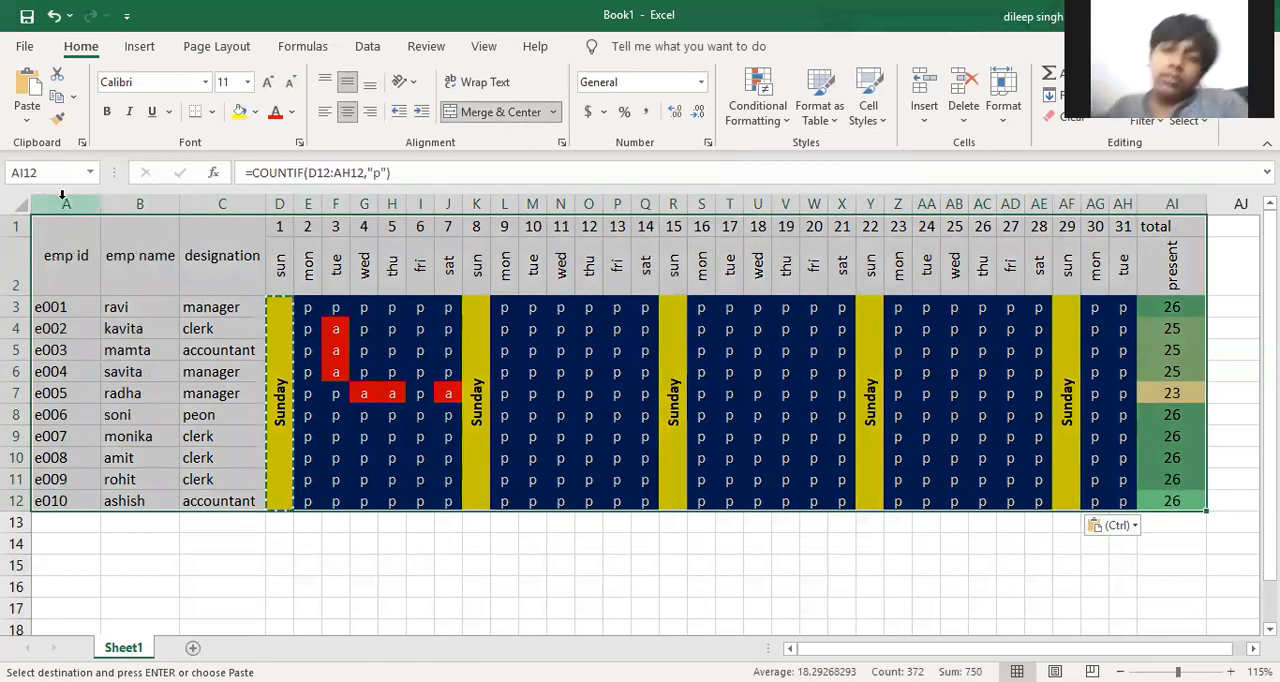
left_click(211, 113)
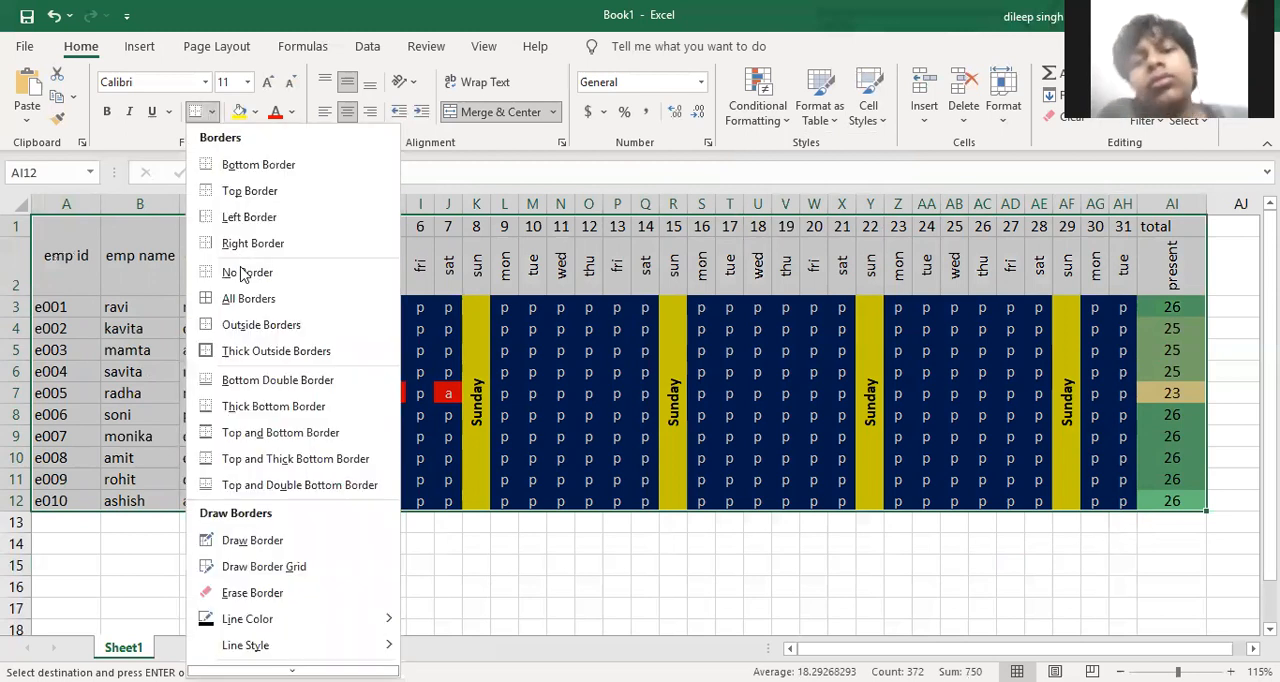
left_click(232, 298)
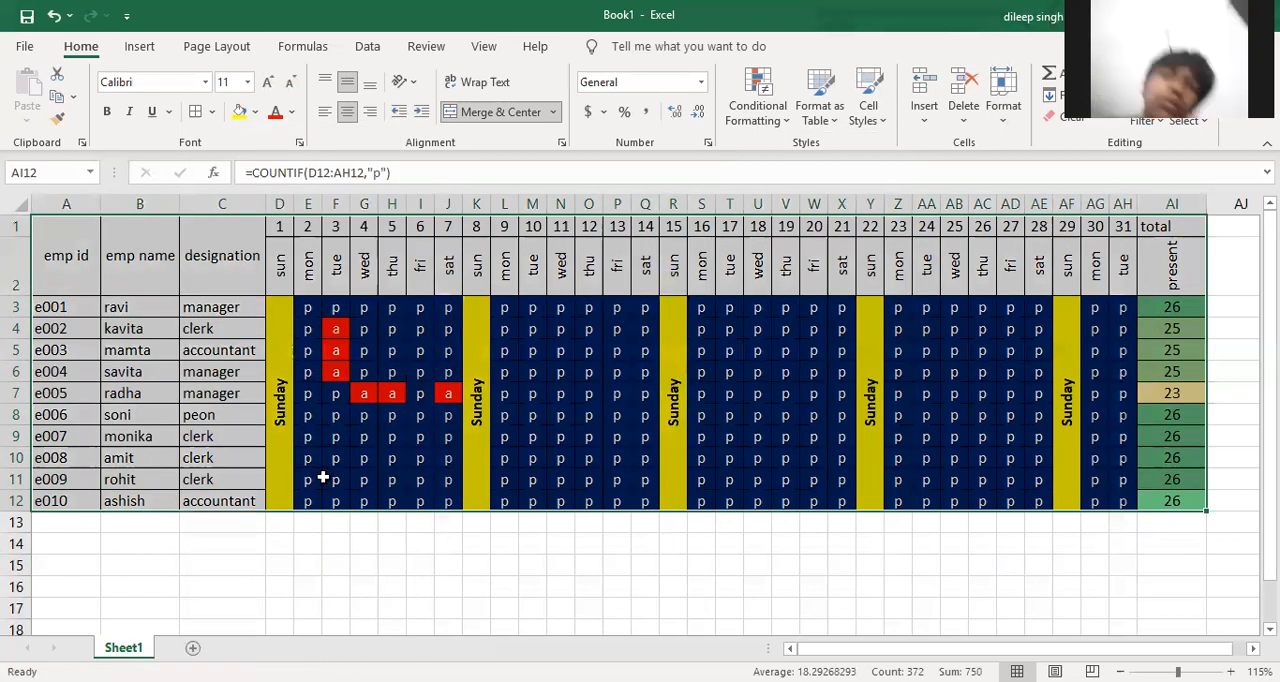
left_click(412, 584)
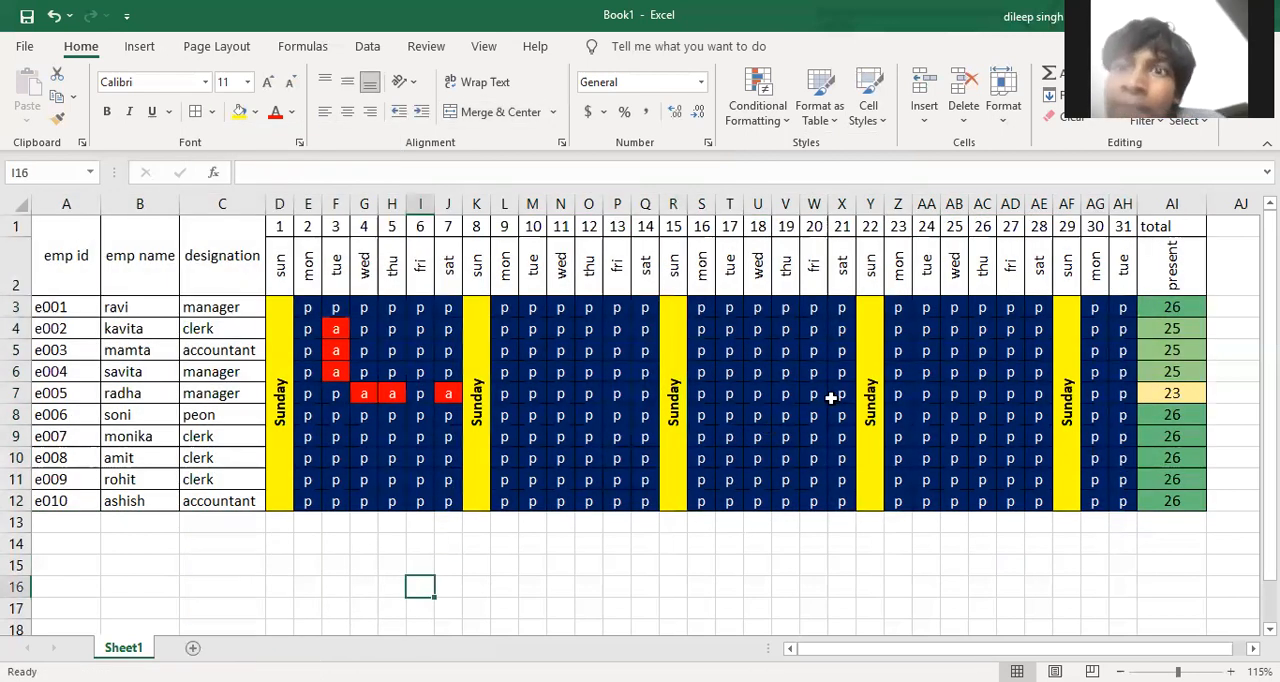
Fill the weekday and present headings D2:AI2 and the employee headings A1:C2 with orange
left_click_drag(1146, 262, 285, 257)
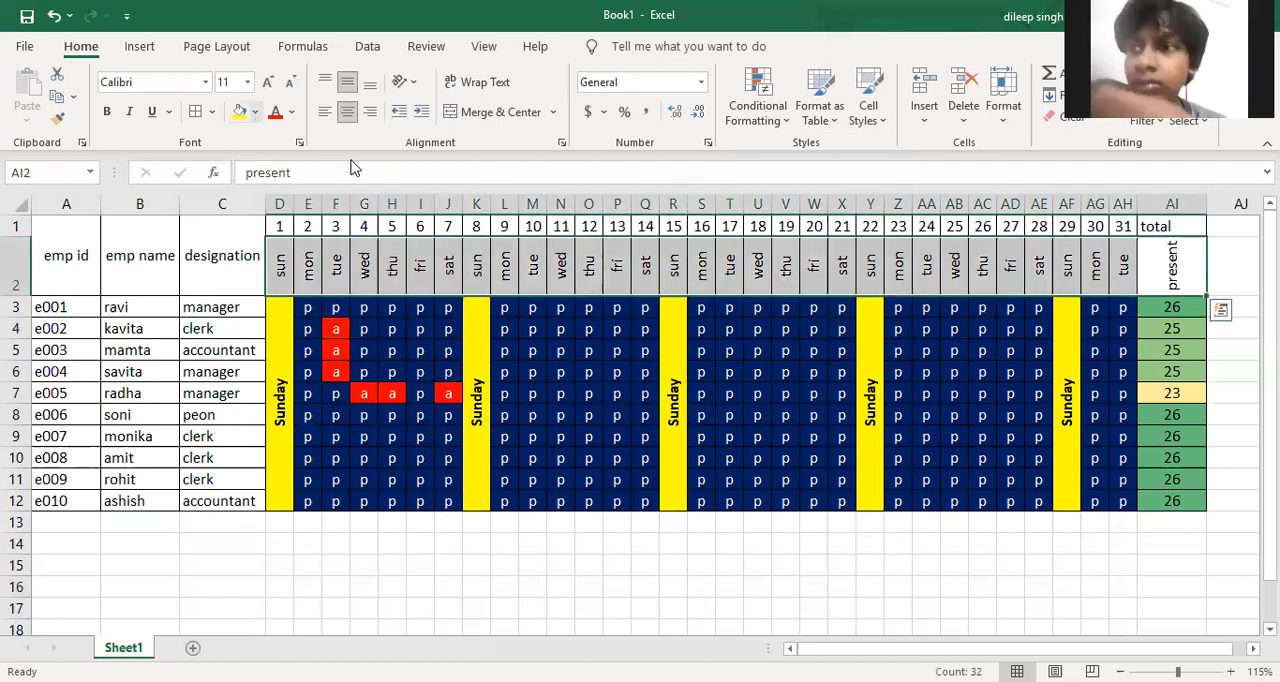
key("Escape")
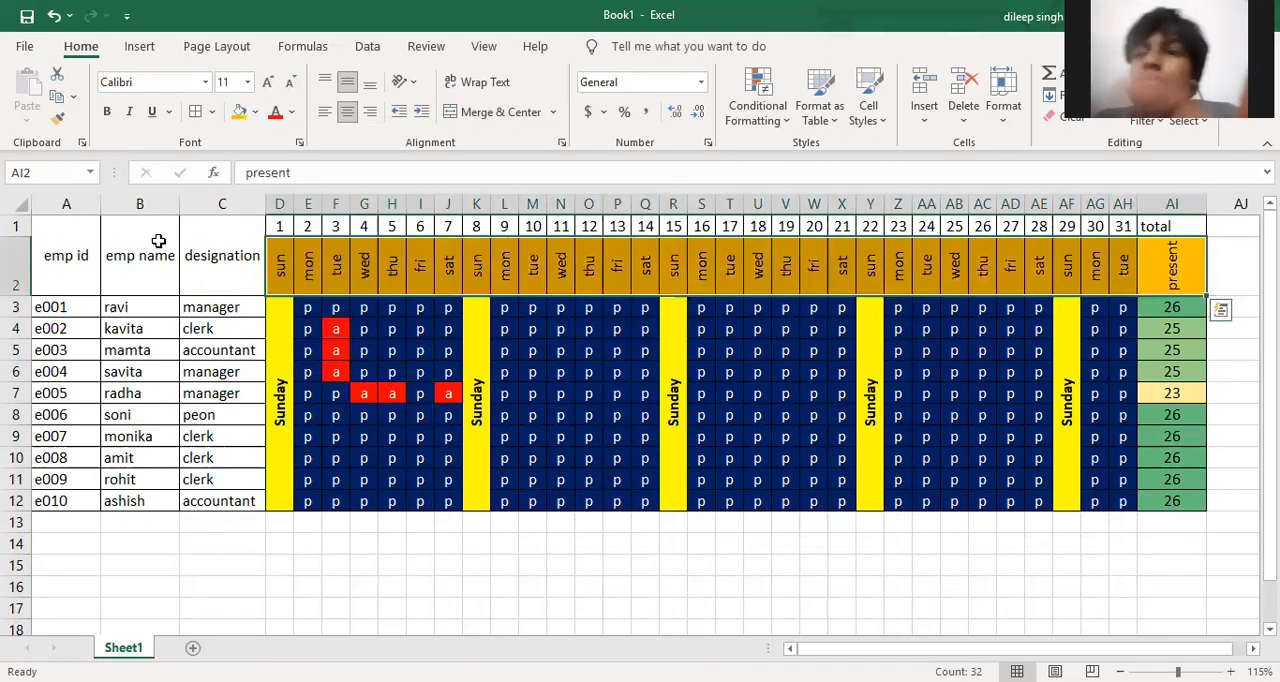
left_click_drag(84, 253, 216, 248)
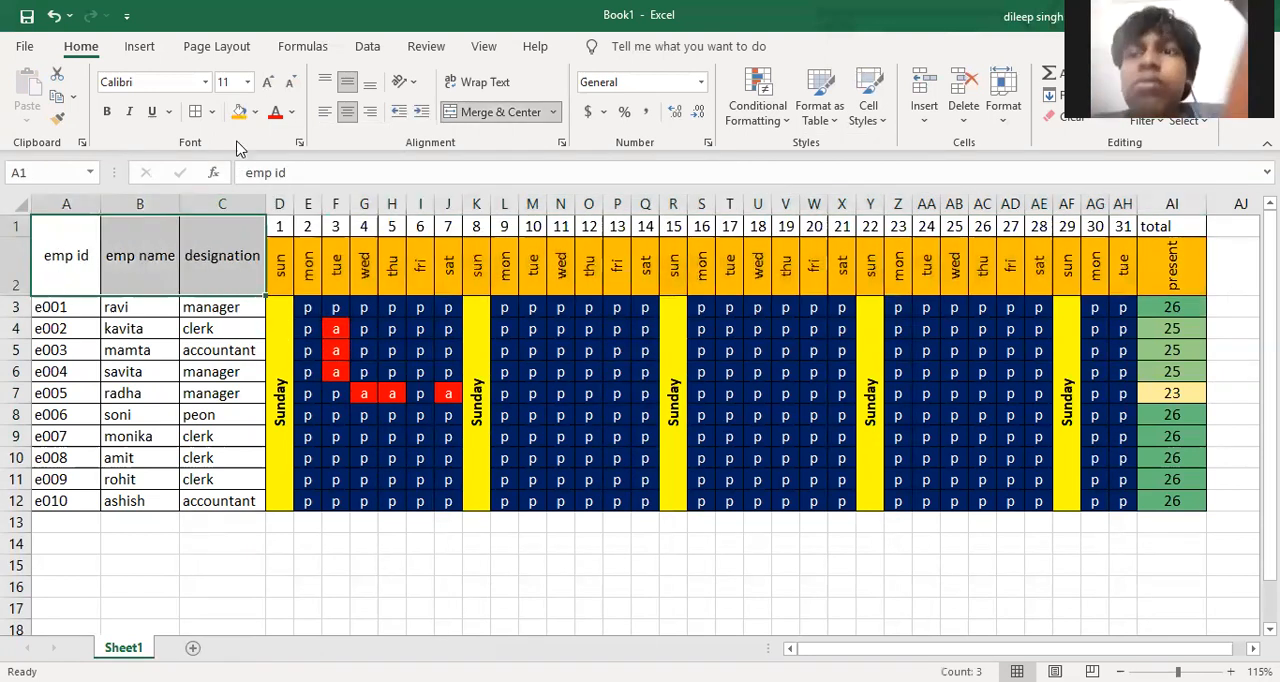
left_click(239, 111)
Fill the date numbers and total heading in D1:AI1 with yellow
left_click_drag(280, 228, 1164, 225)
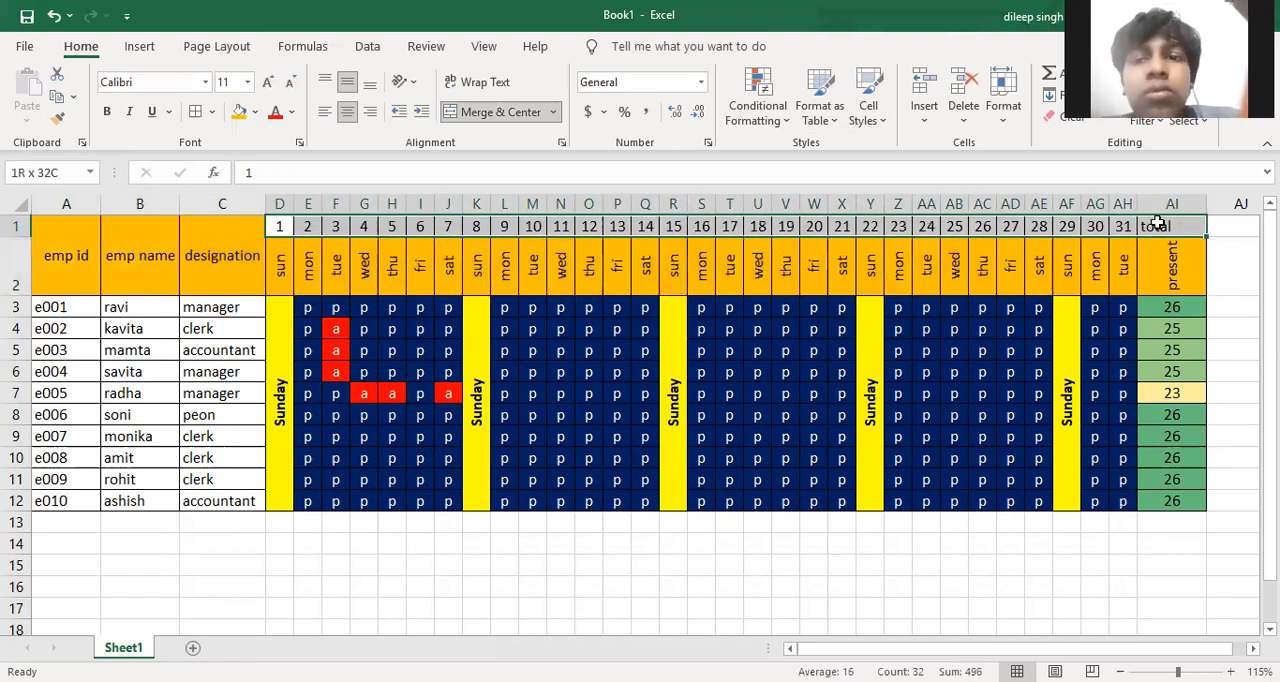
left_click(256, 113)
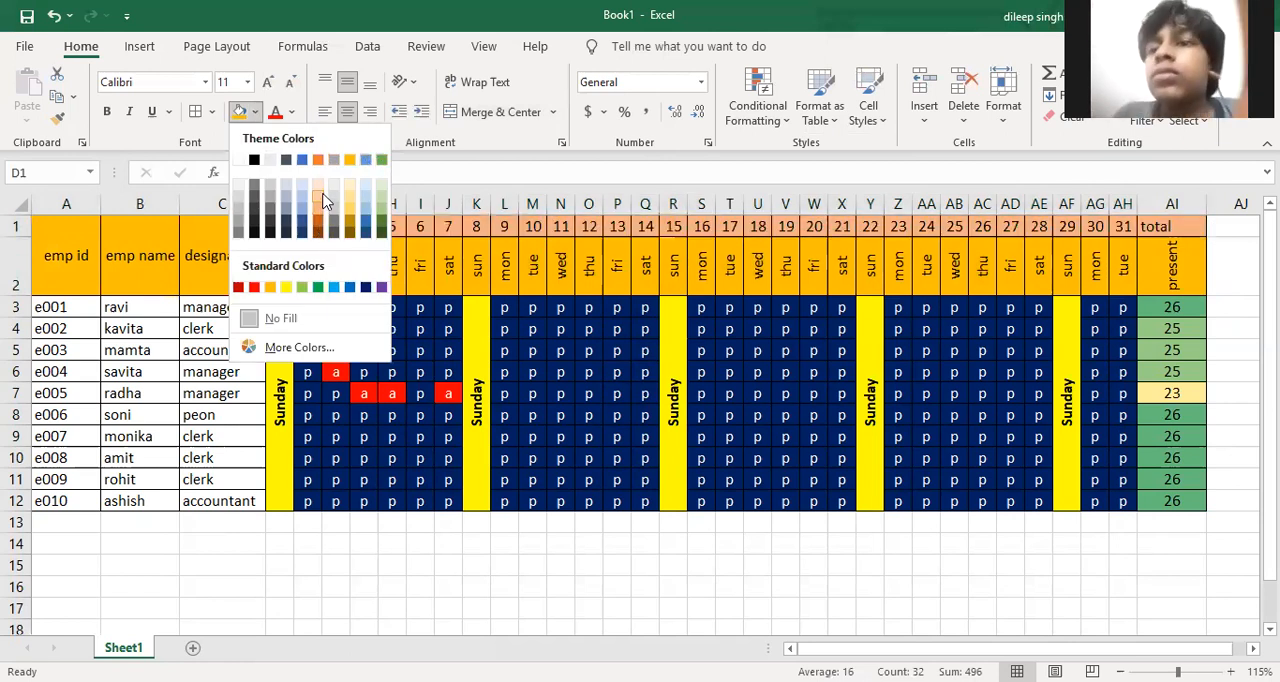
left_click(287, 289)
Fill the employee details in A3:C12 with light gold
left_click_drag(72, 309, 210, 492)
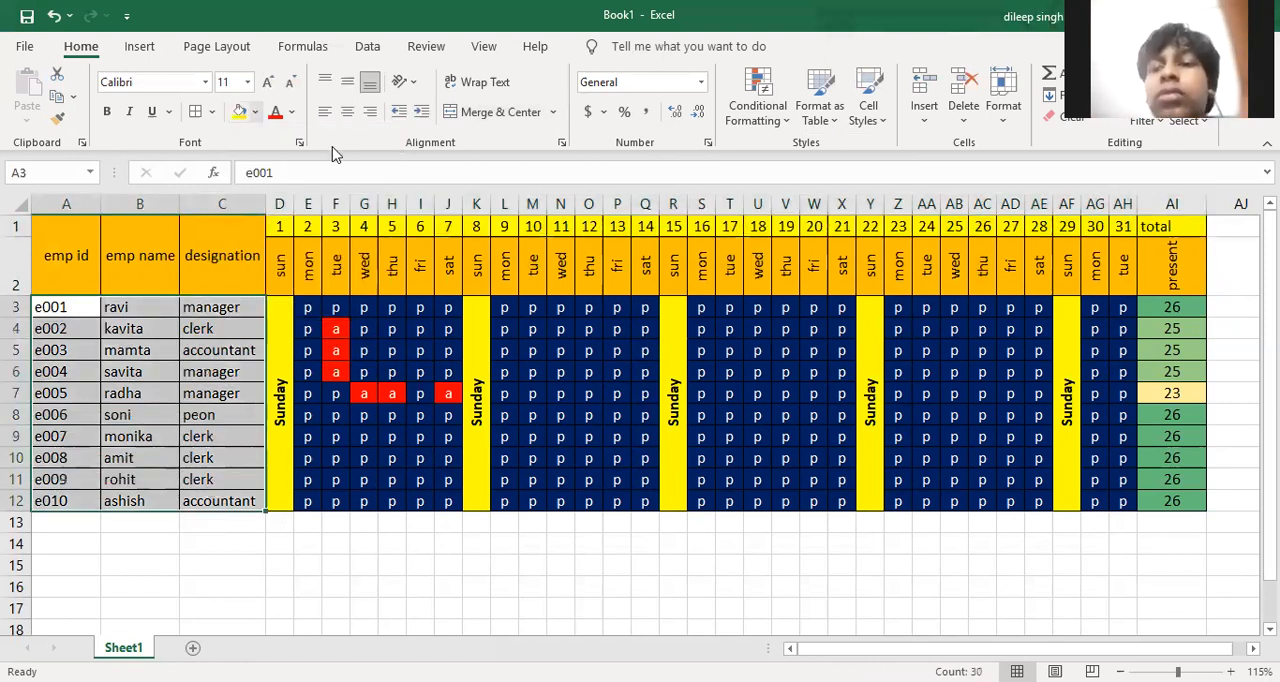
left_click(255, 112)
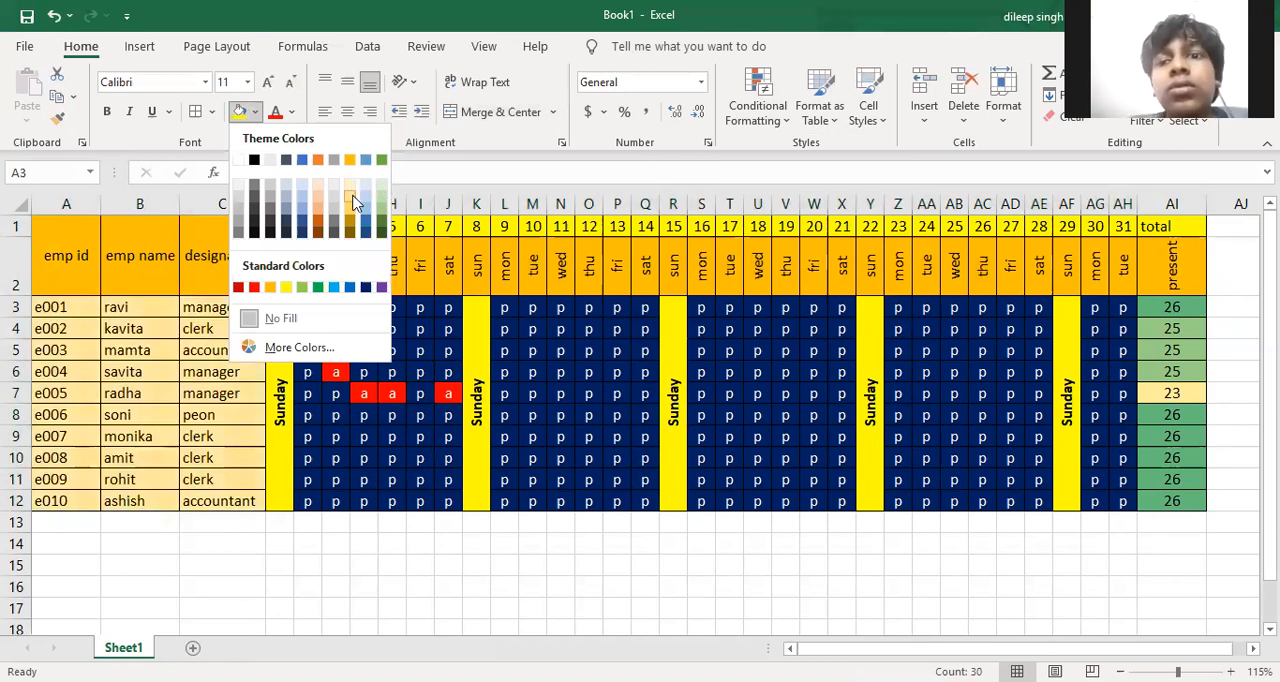
left_click(351, 196)
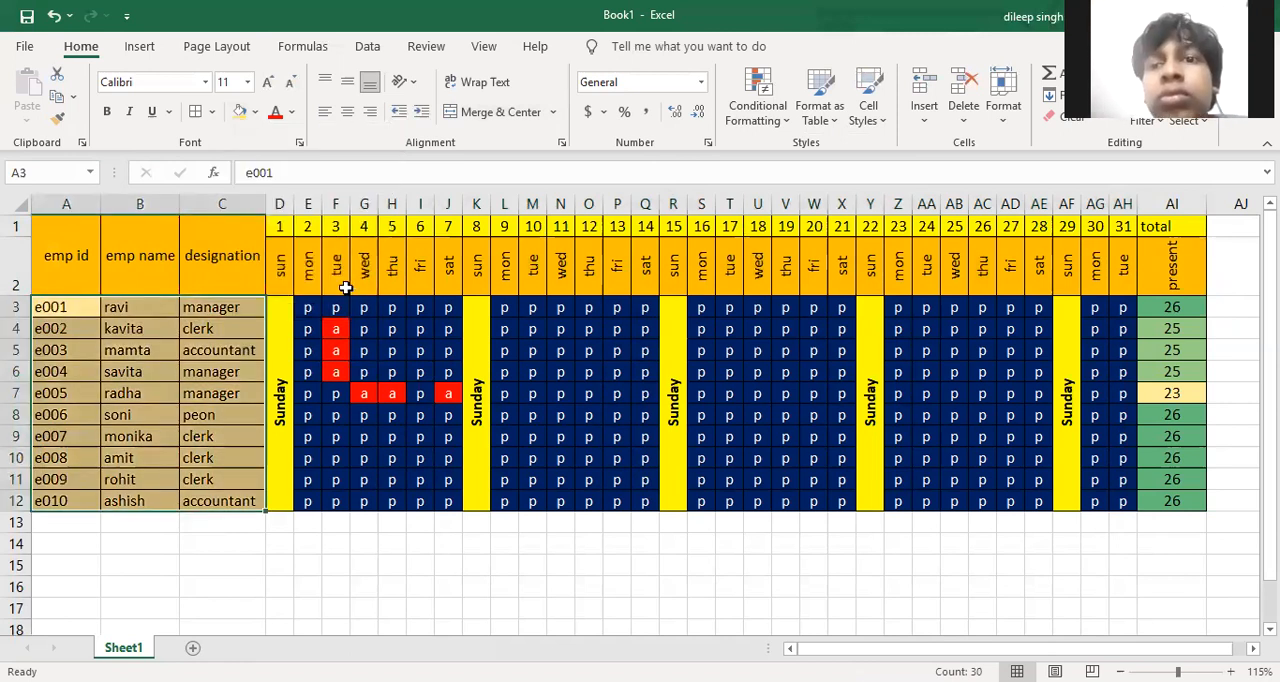
Make the employee details in A3:C12 and all the headings in A1:AI2 bold
left_click_drag(62, 248, 220, 253)
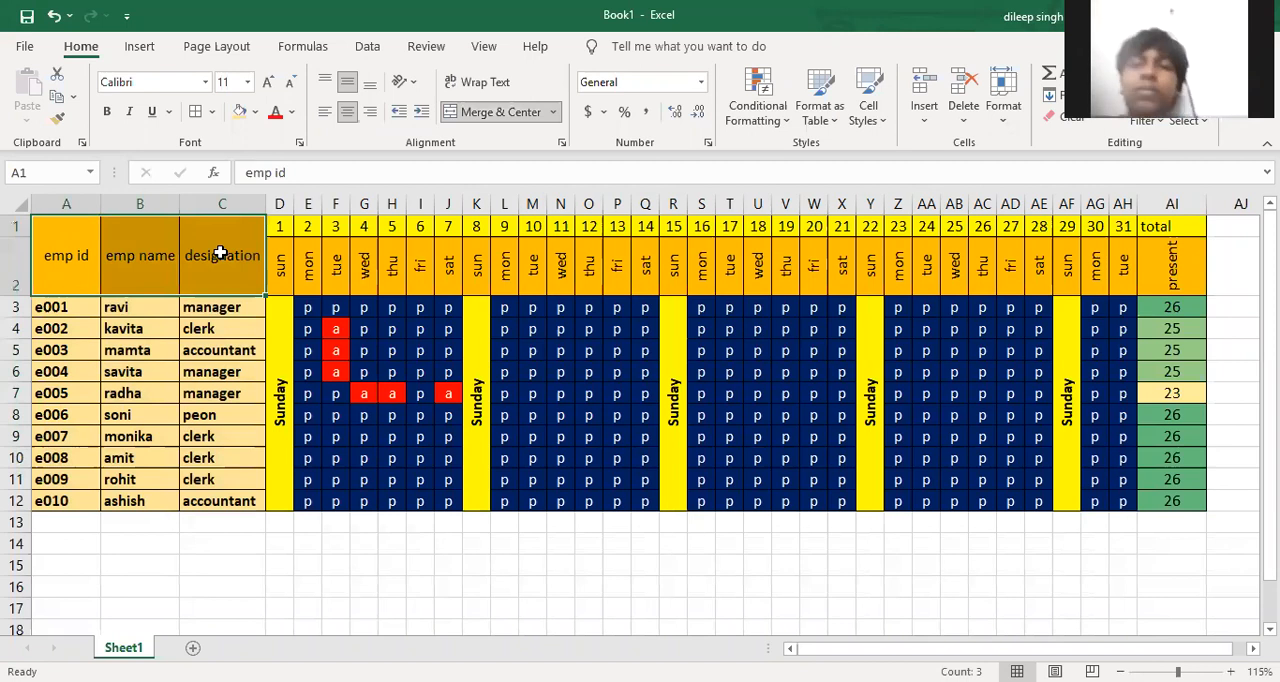
key("ctrl+b")
left_click_drag(285, 222, 1160, 288)
left_click(898, 587)
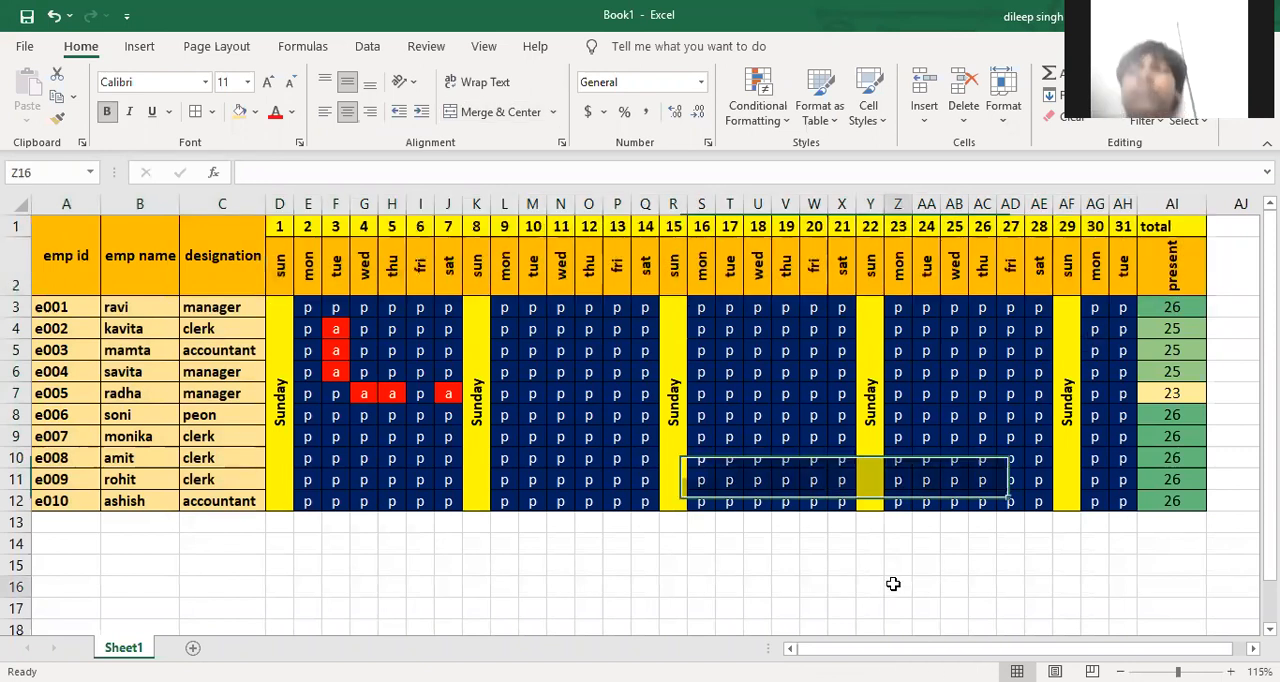
Mark employees e005 to e009 absent on the 10th by entering a in M7:M11
left_click(536, 375)
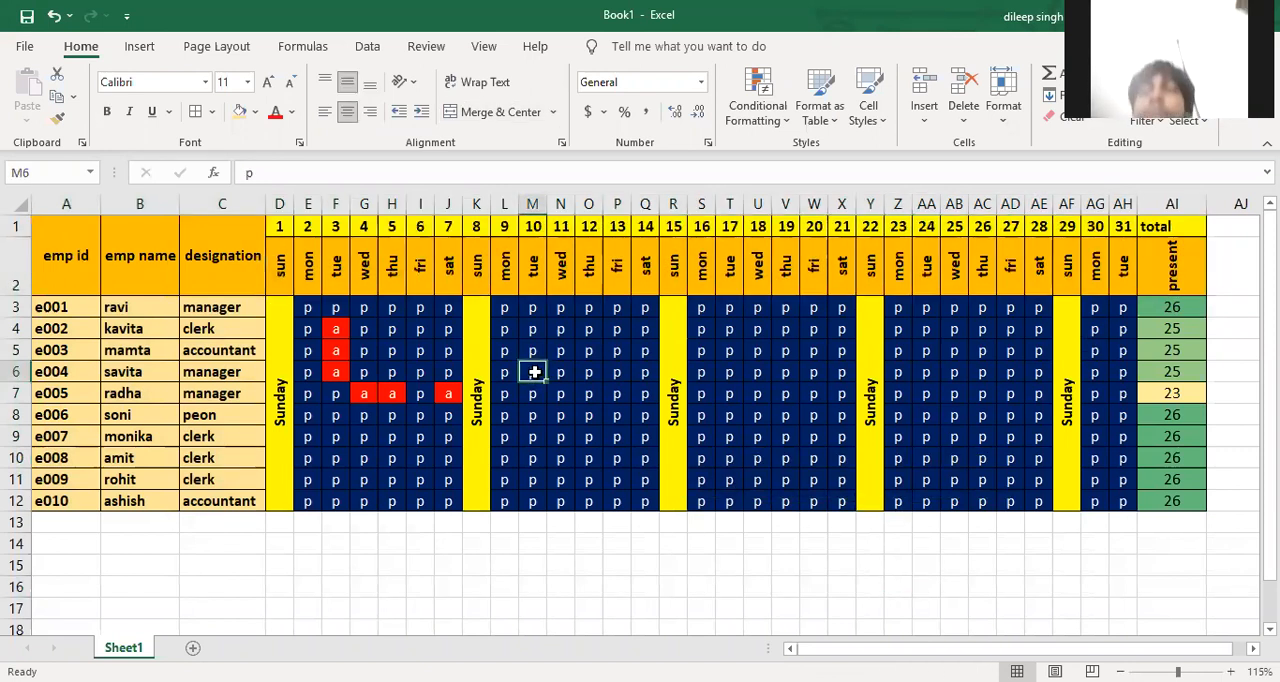
key("Down")
type("a")
key("Return")
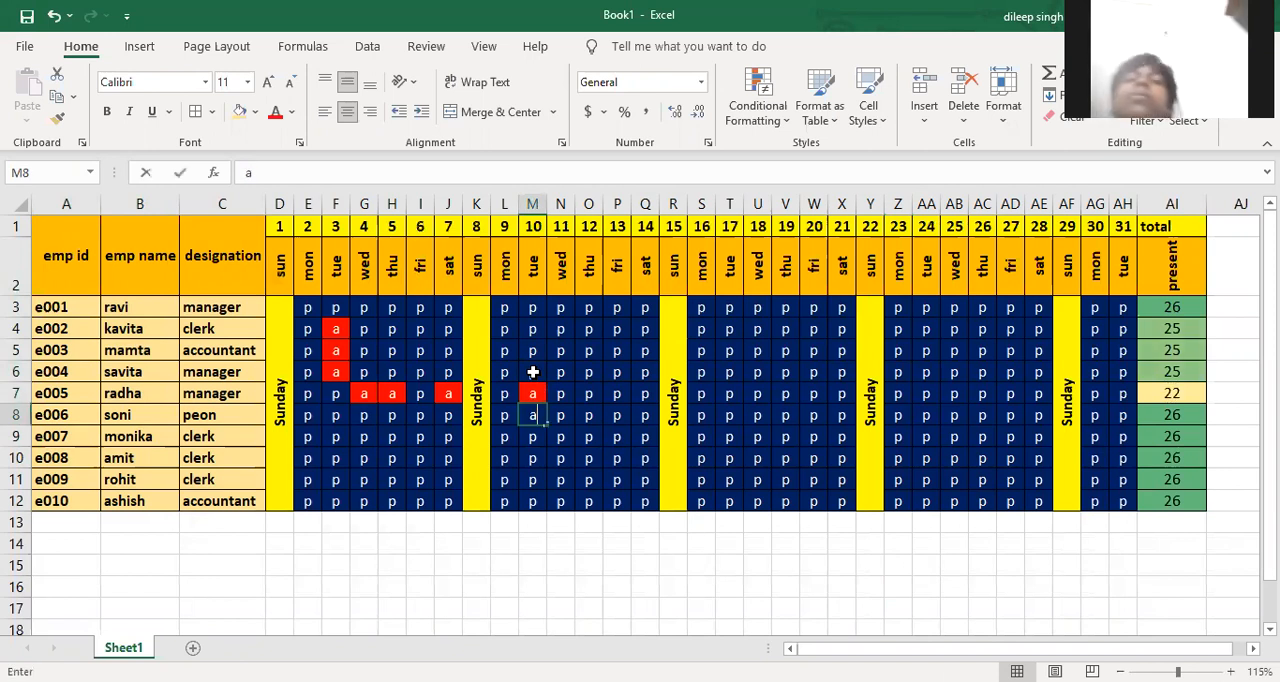
type("a")
key("Return")
type("a")
key("Return")
Mark employee e009 absent on the 11th to 13th and 16th to 19th by entering a in N11:P11 and S11:V11
type("a")
key("Tab")
type("a")
key("Tab")
Mark employees e003 to e007 absent on the 19th by entering a in V5:V9
type("a")
key("Tab")
type("a")
key("Tab")
Mark employee e003 absent on the 21st, 23rd and 24th with a single a in X5, Z5 and AA5
key("Tab")
key("Tab")
type("a\ta\ta\ta")
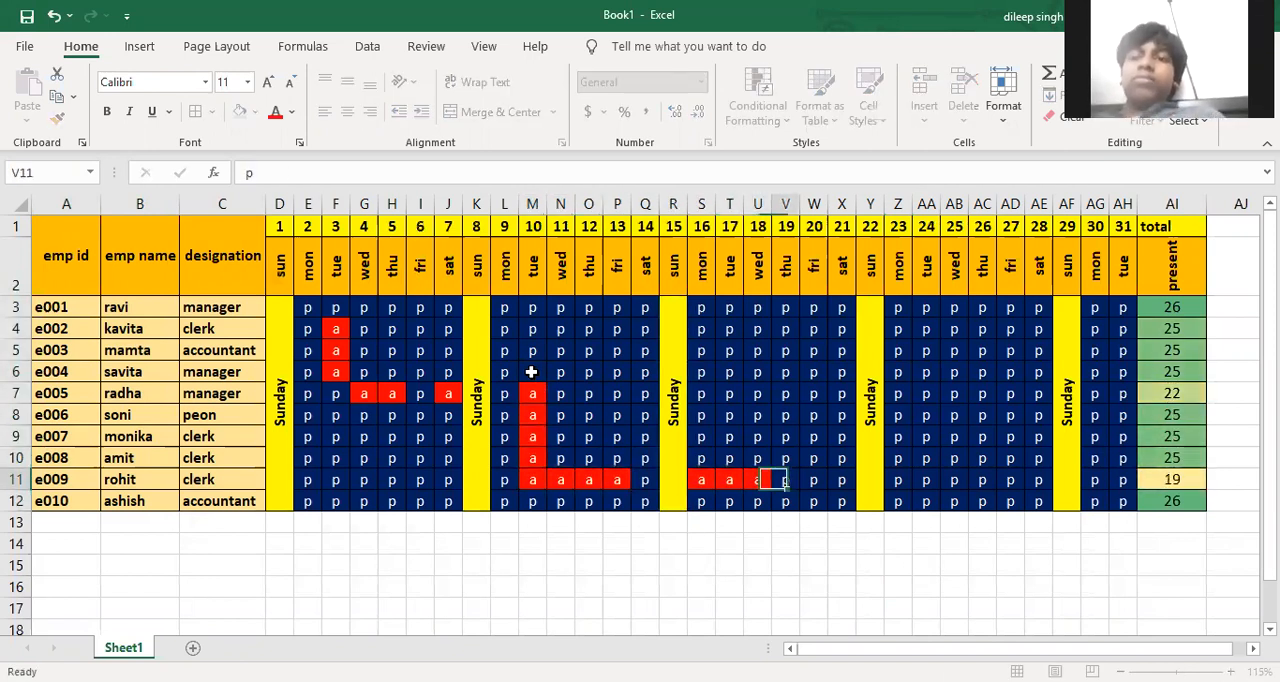
key("Up")
key("Up")
type("a")
key("Up")
type("a")
key("Up")
type("a")
key("Up")
type("a")
key("Up")
type("a")
key("Tab")
key("Tab")
type("a")
key("Tab")
key("Tab")
type("a")
key("Tab")
type("a")
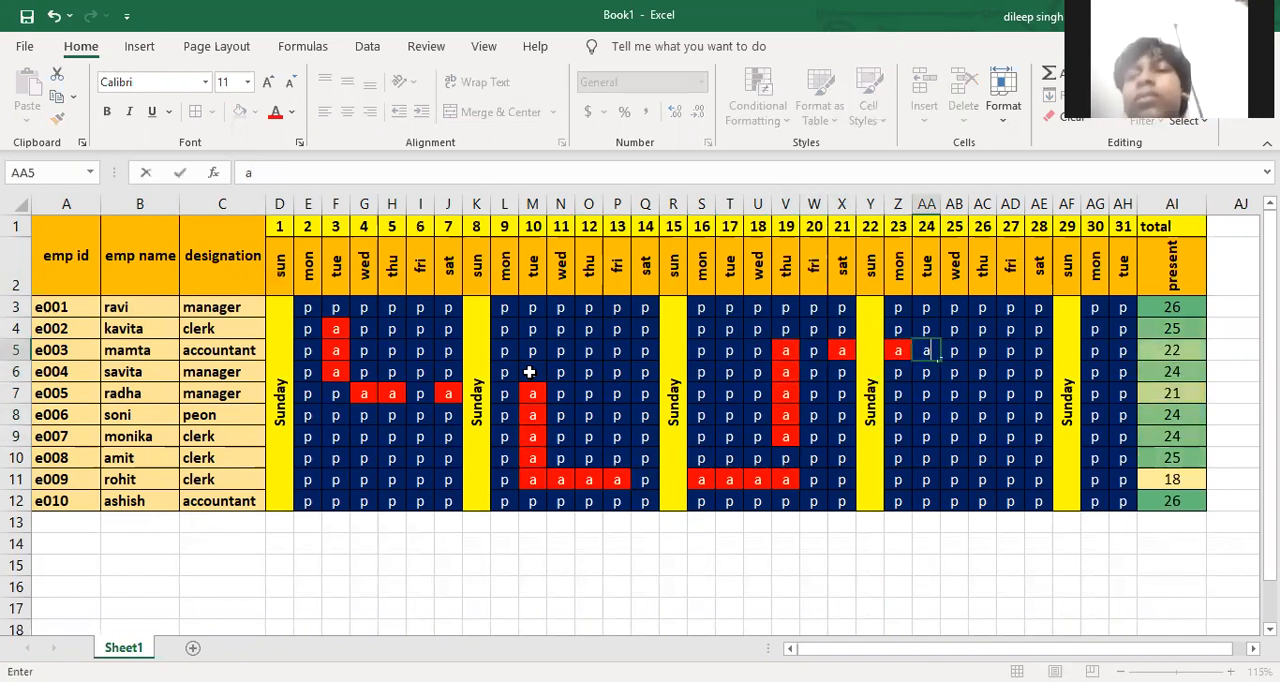
key("Tab")
key("Left")
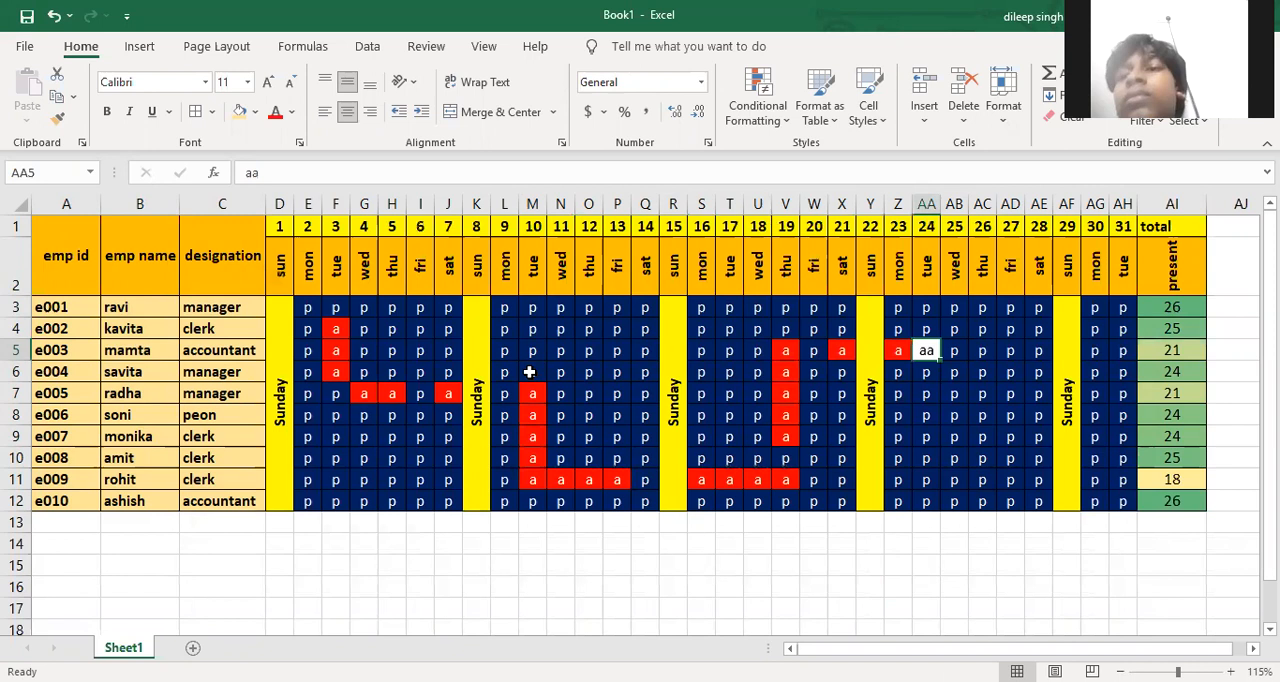
type("a")
key("Return")
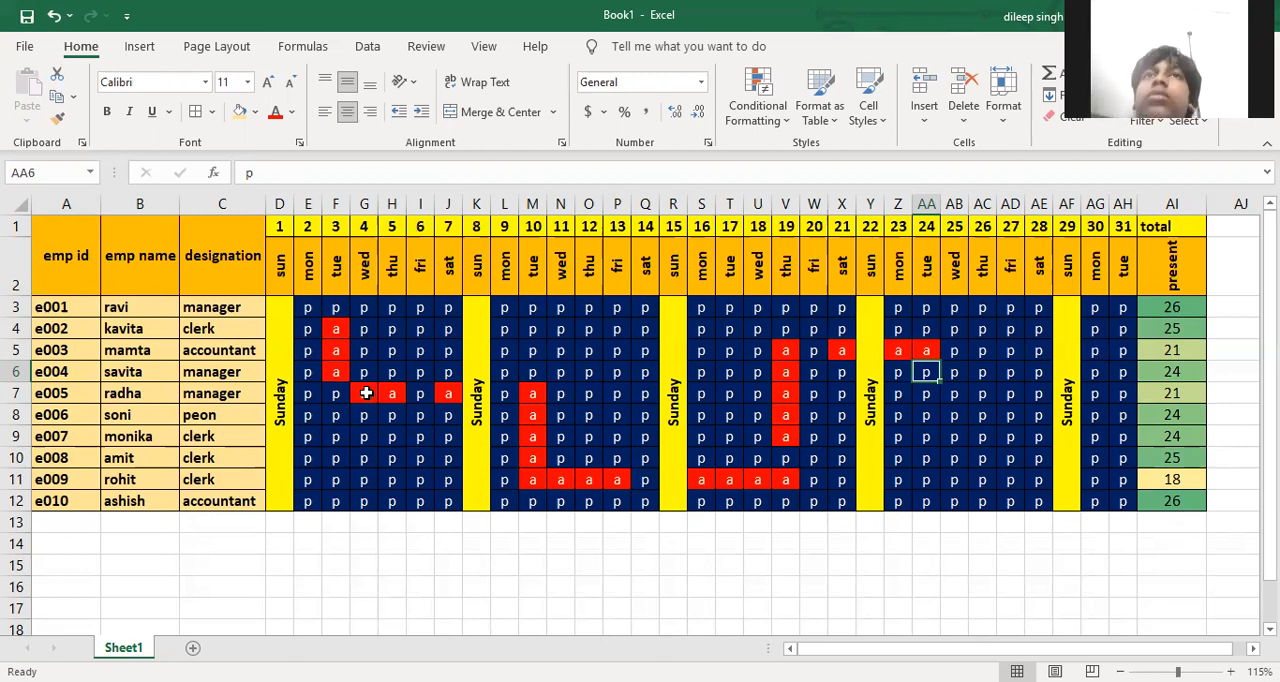
Set the sheet's print orientation to landscape
key("ctrl+p")
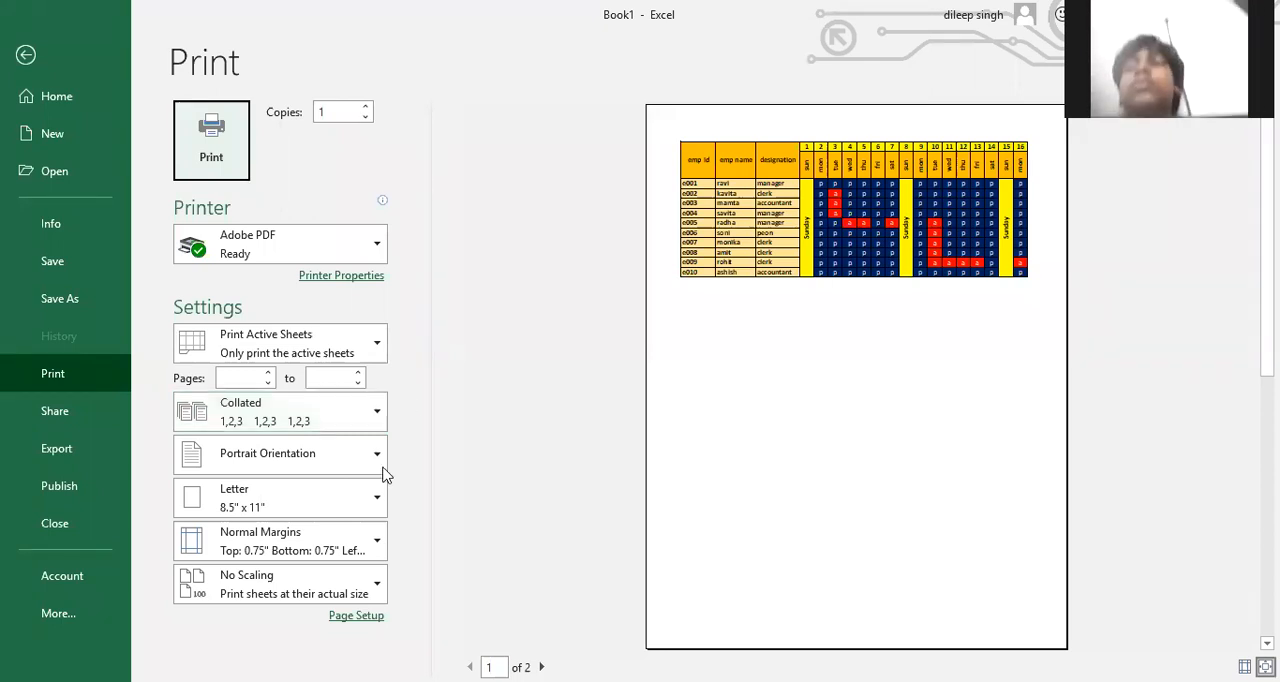
left_click(348, 618)
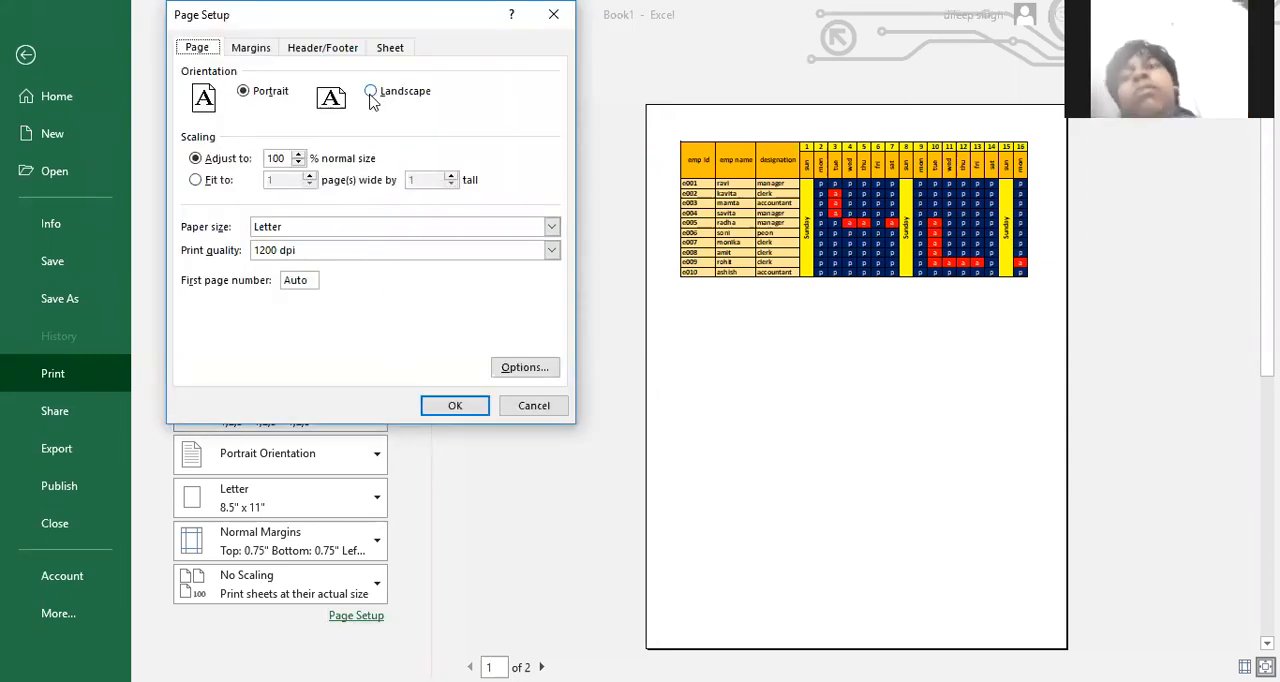
left_click(371, 92)
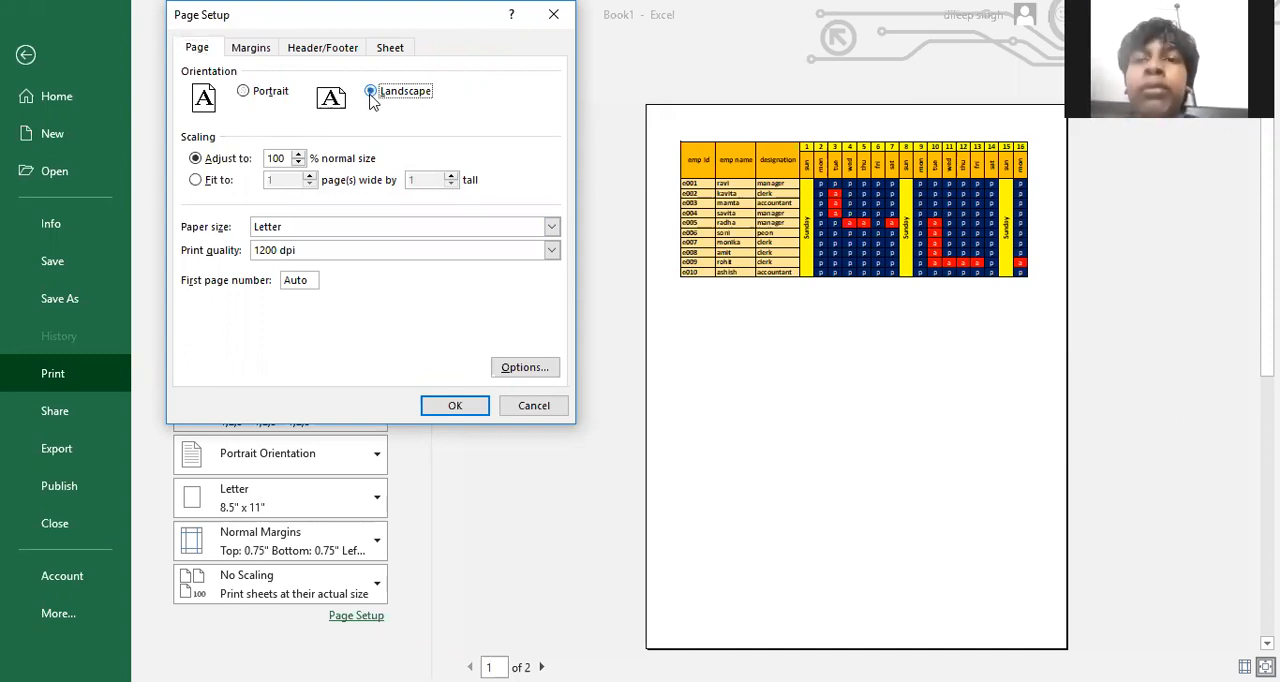
left_click(449, 406)
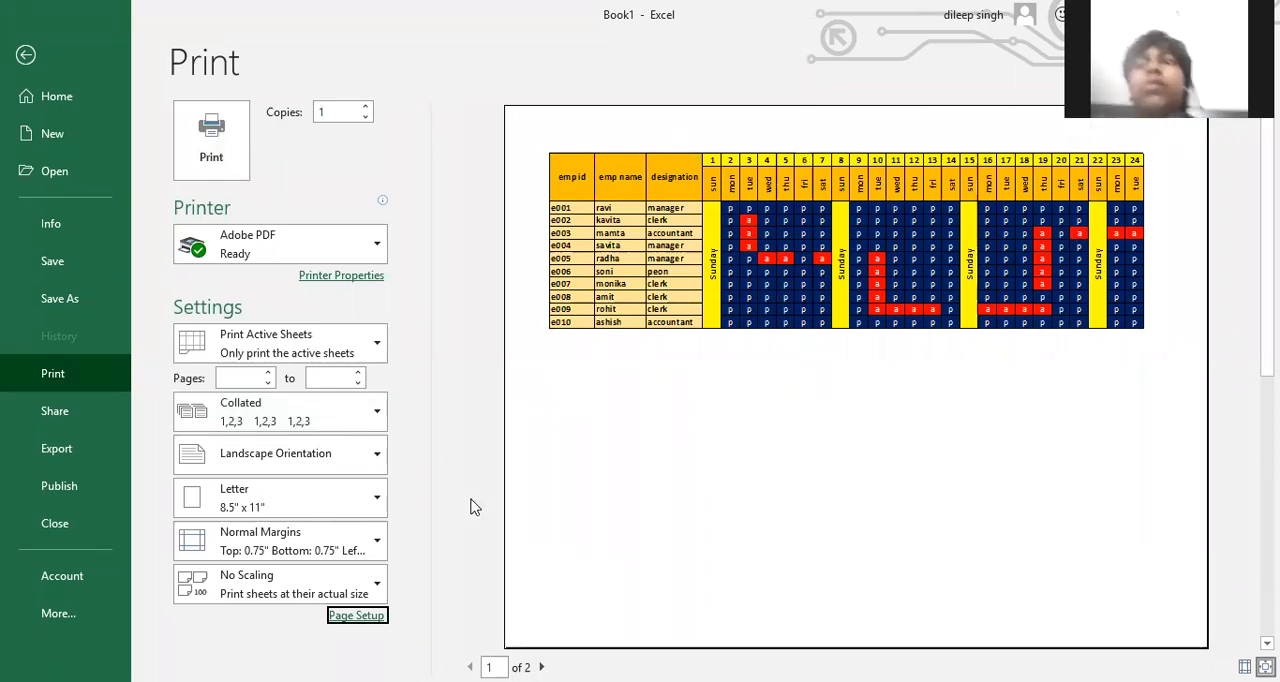
Set the print scaling to 85% of normal size and the paper size to A4
left_click(375, 616)
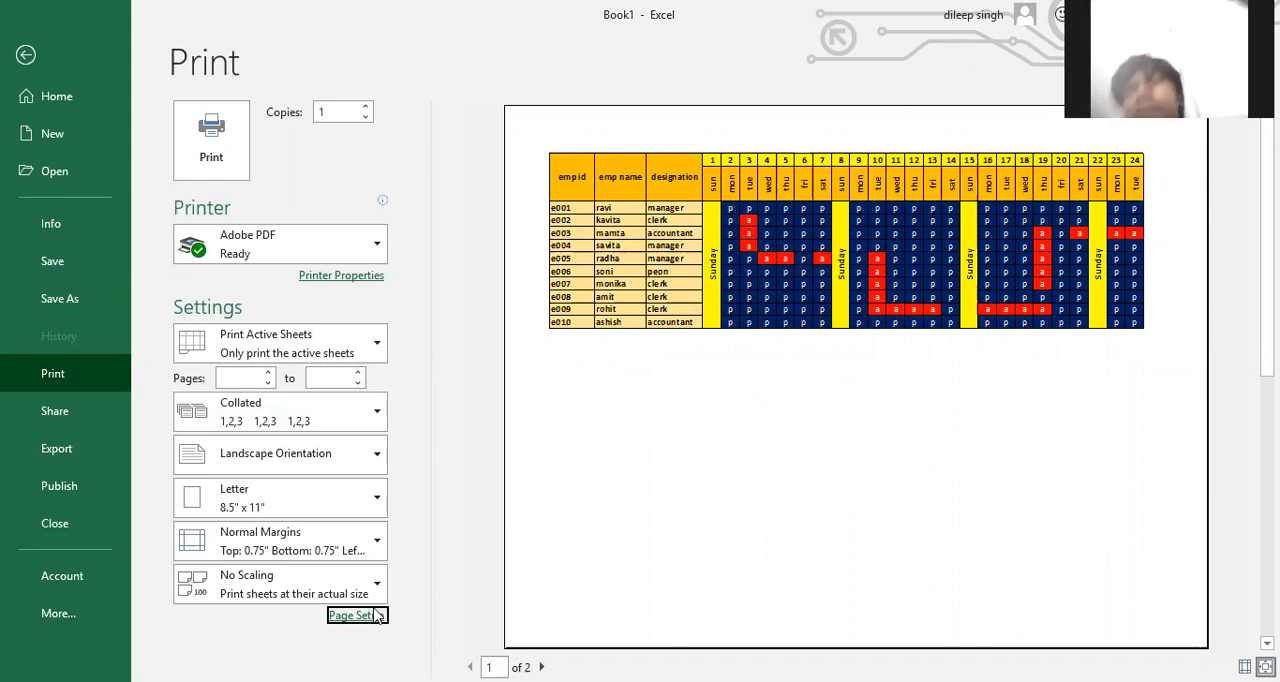
left_click(299, 162)
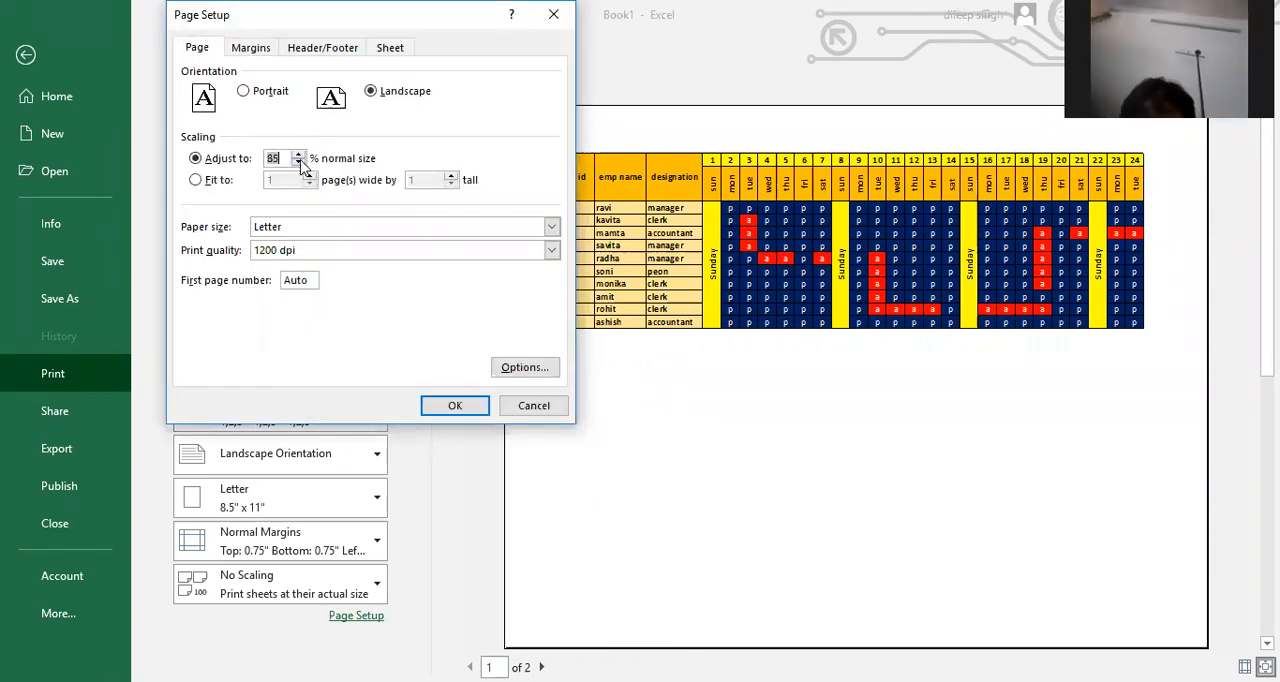
left_click(337, 230)
scroll(303, 305, "down", 1)
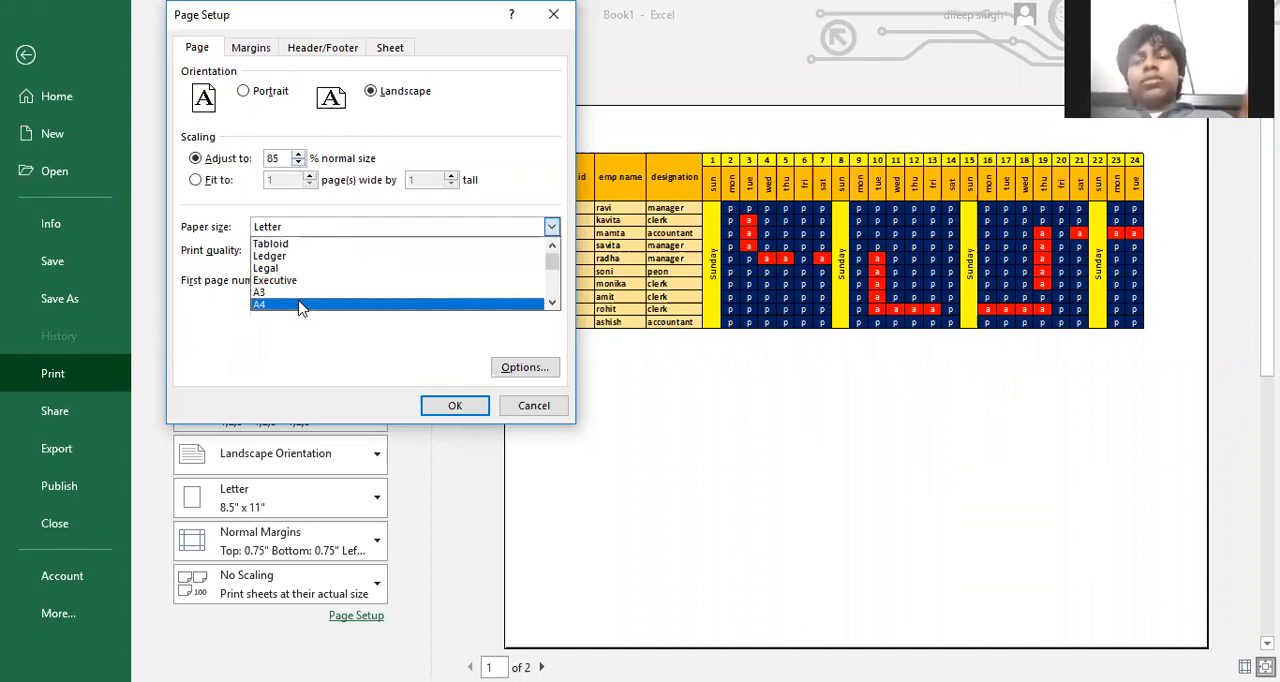
left_click(302, 305)
left_click(456, 409)
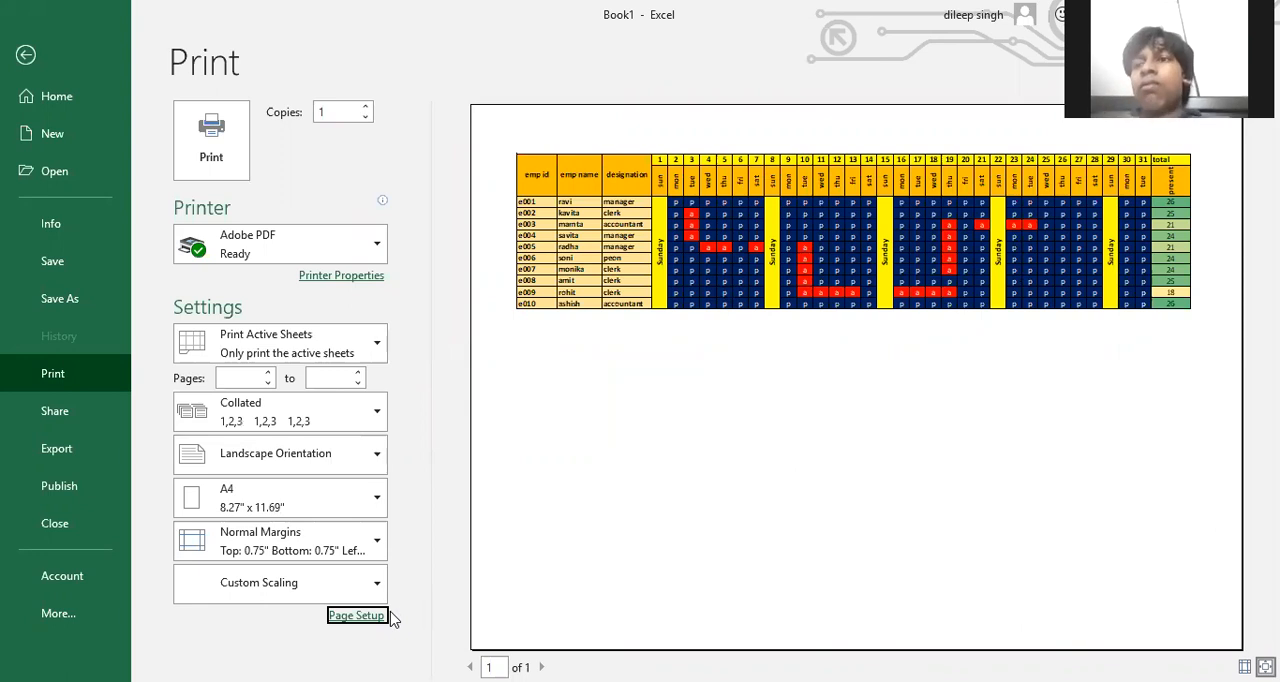
Change the print paper size to A3
left_click(358, 615)
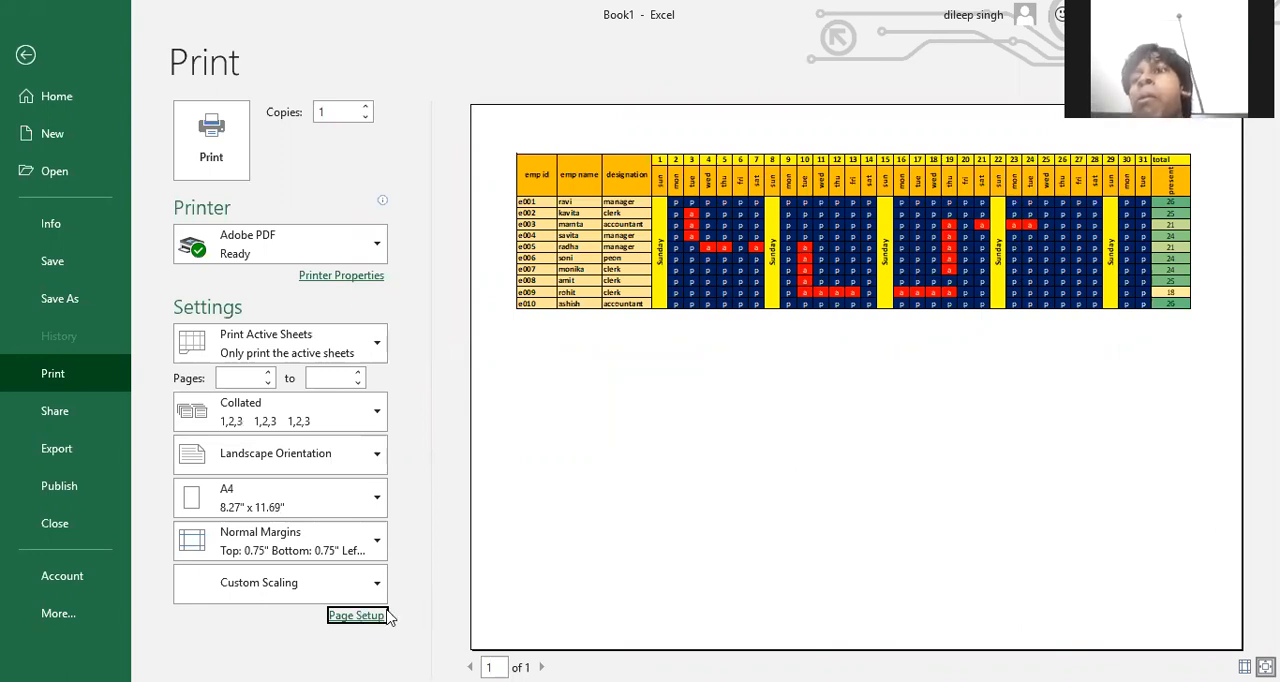
left_click(356, 228)
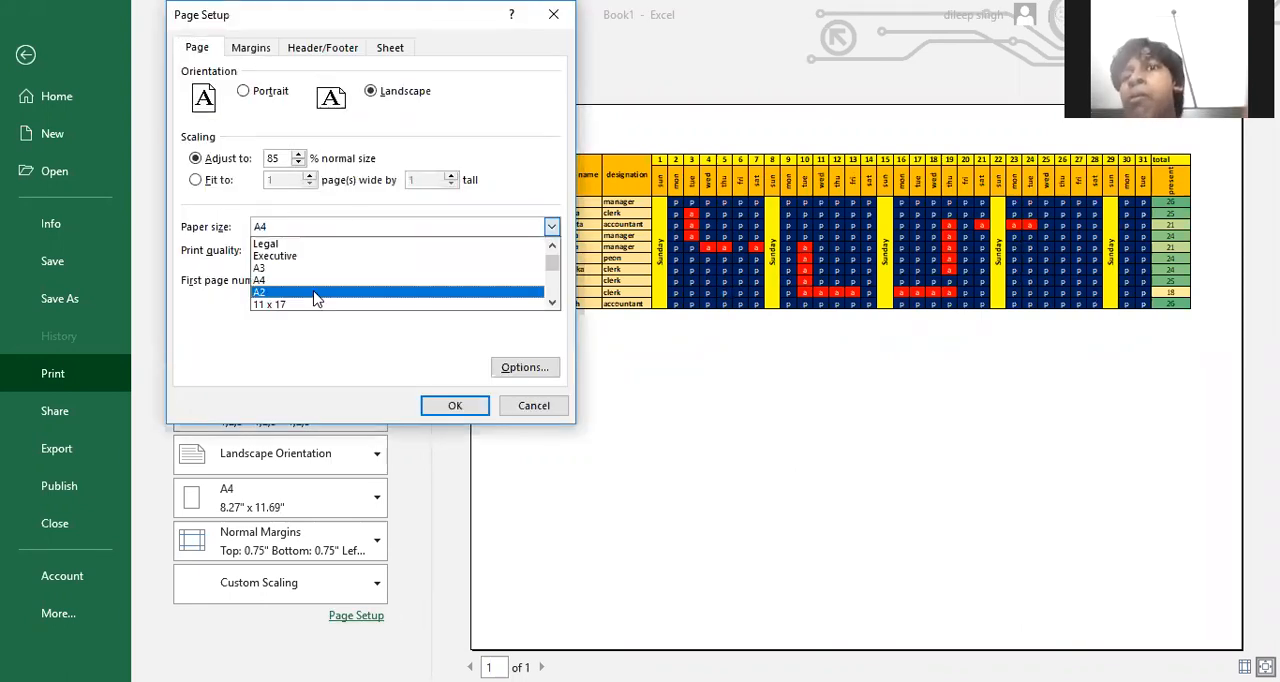
left_click(312, 273)
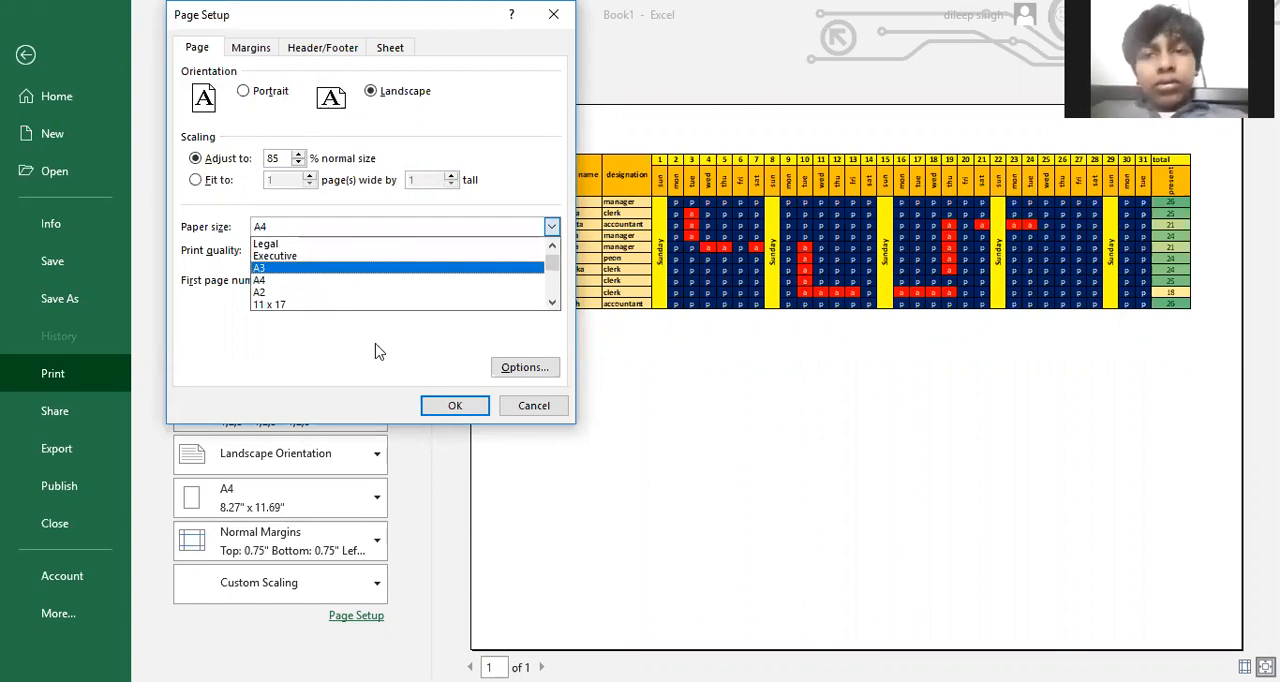
left_click(441, 401)
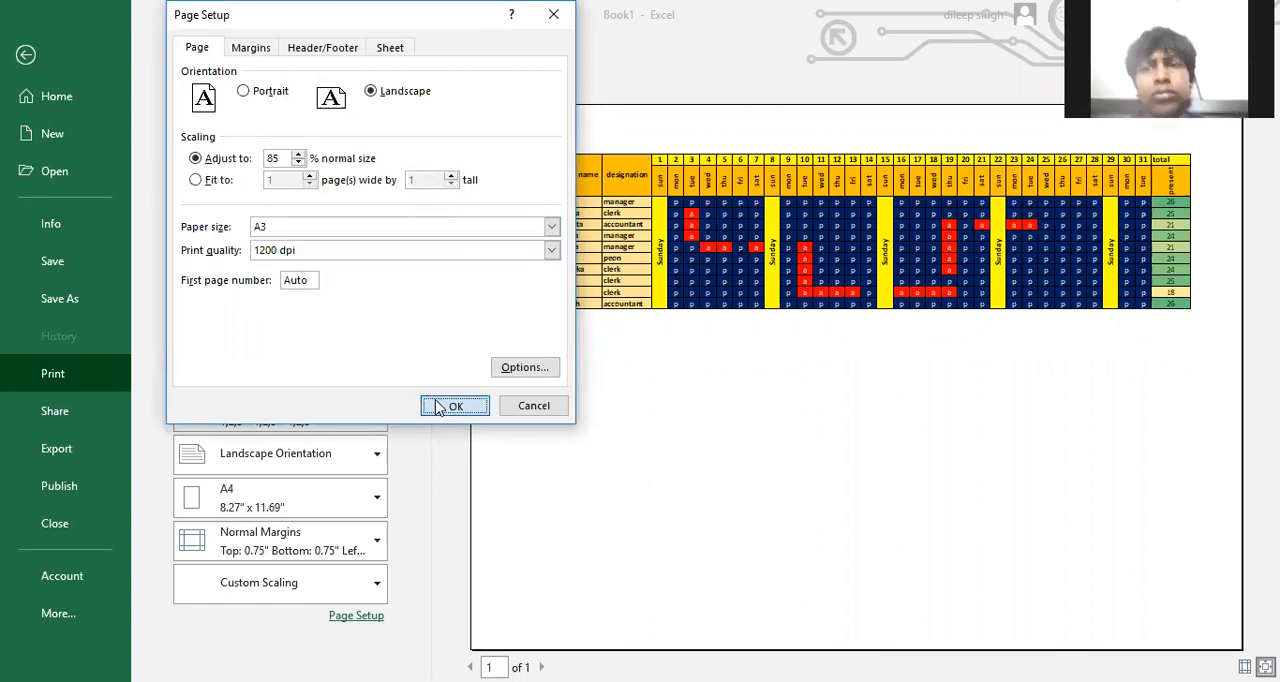
Enlarge the print scaling to 130% of normal size
left_click(356, 615)
left_click(298, 154)
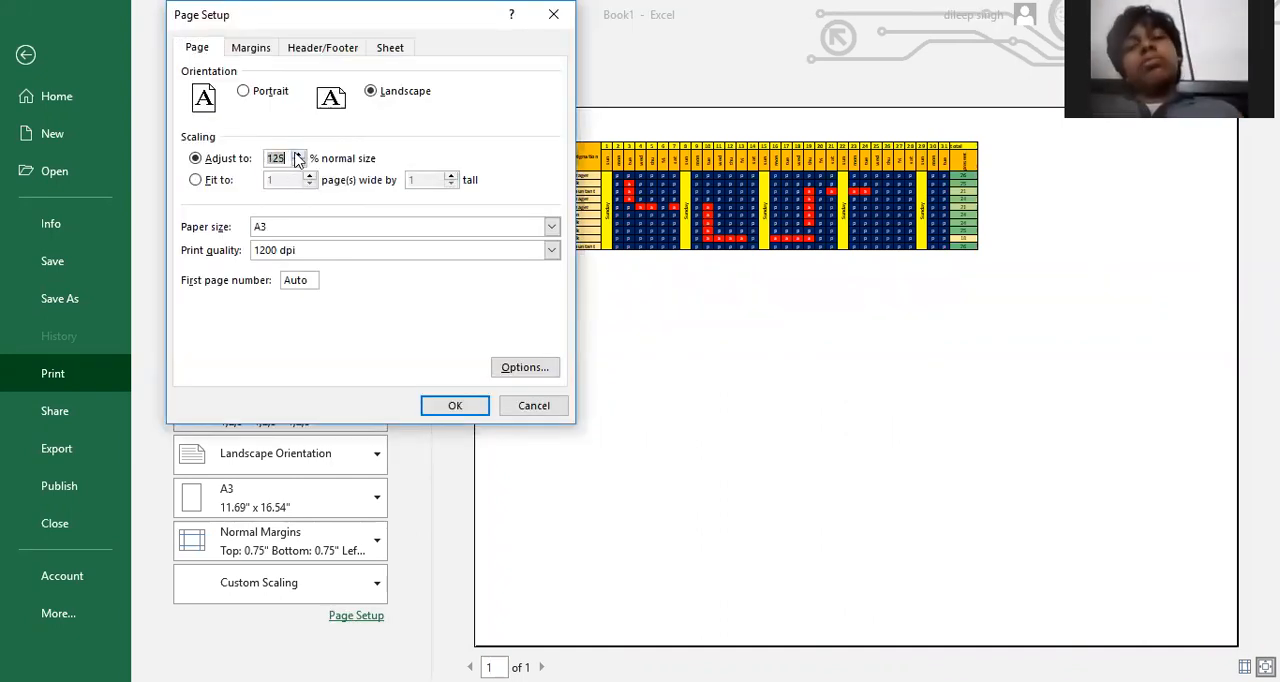
left_click(298, 154)
left_click(455, 405)
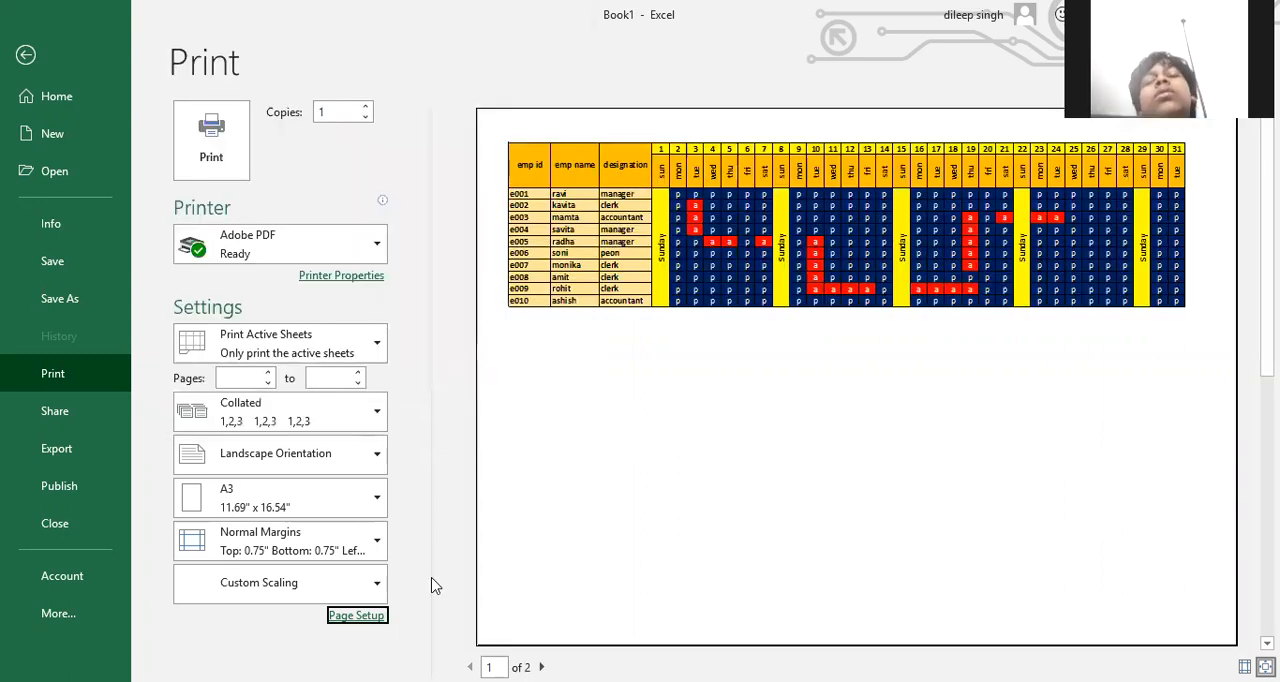
Set the print scaling to 120% of normal size
left_click(378, 613)
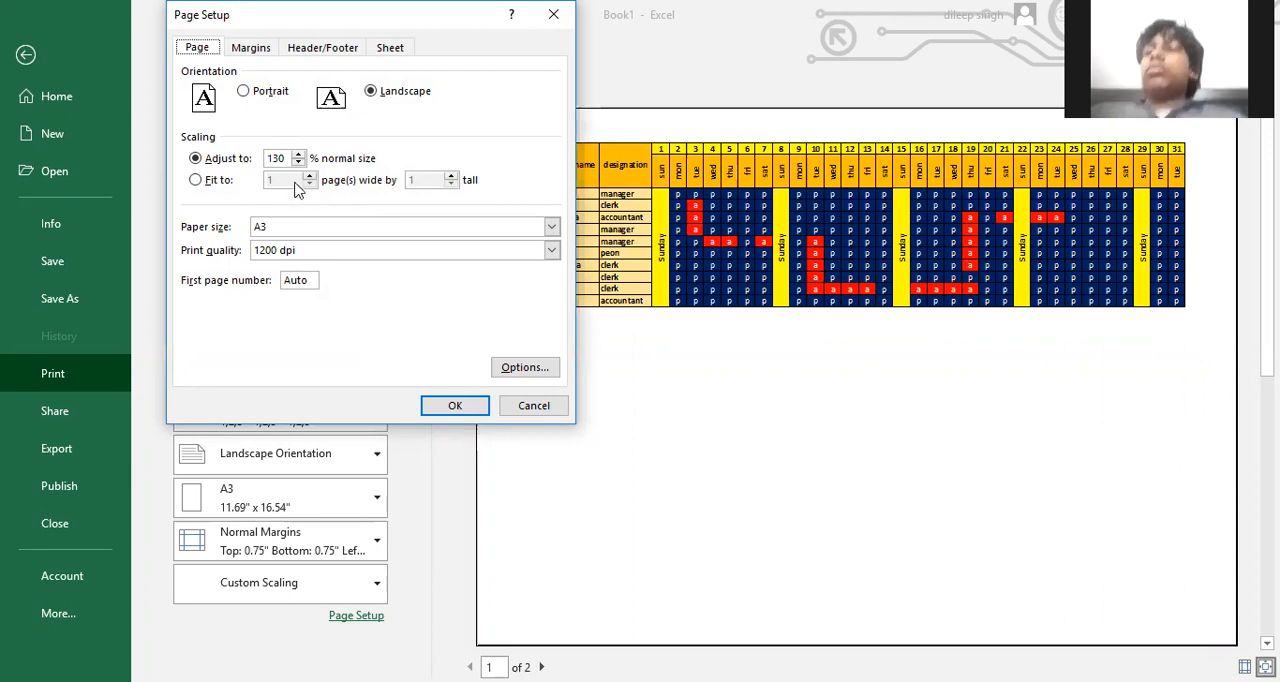
left_click(298, 163)
left_click(434, 411)
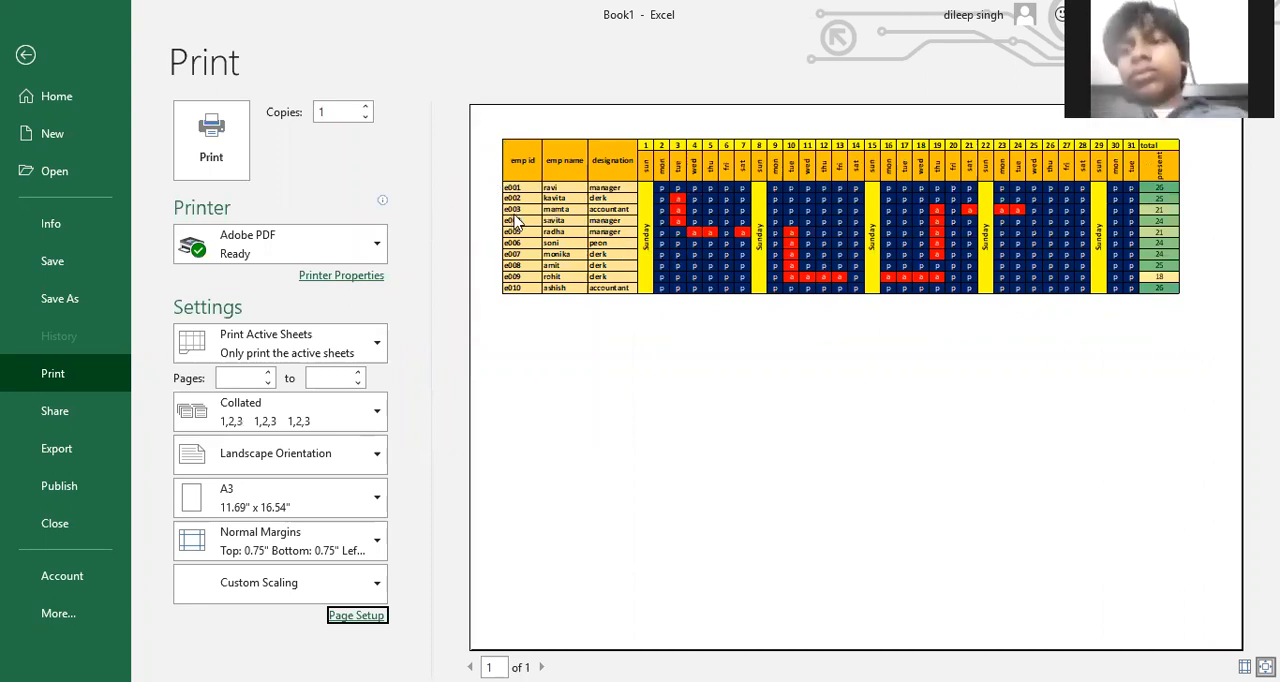
Center the attendance table horizontally on the printed page
left_click(360, 616)
left_click(252, 47)
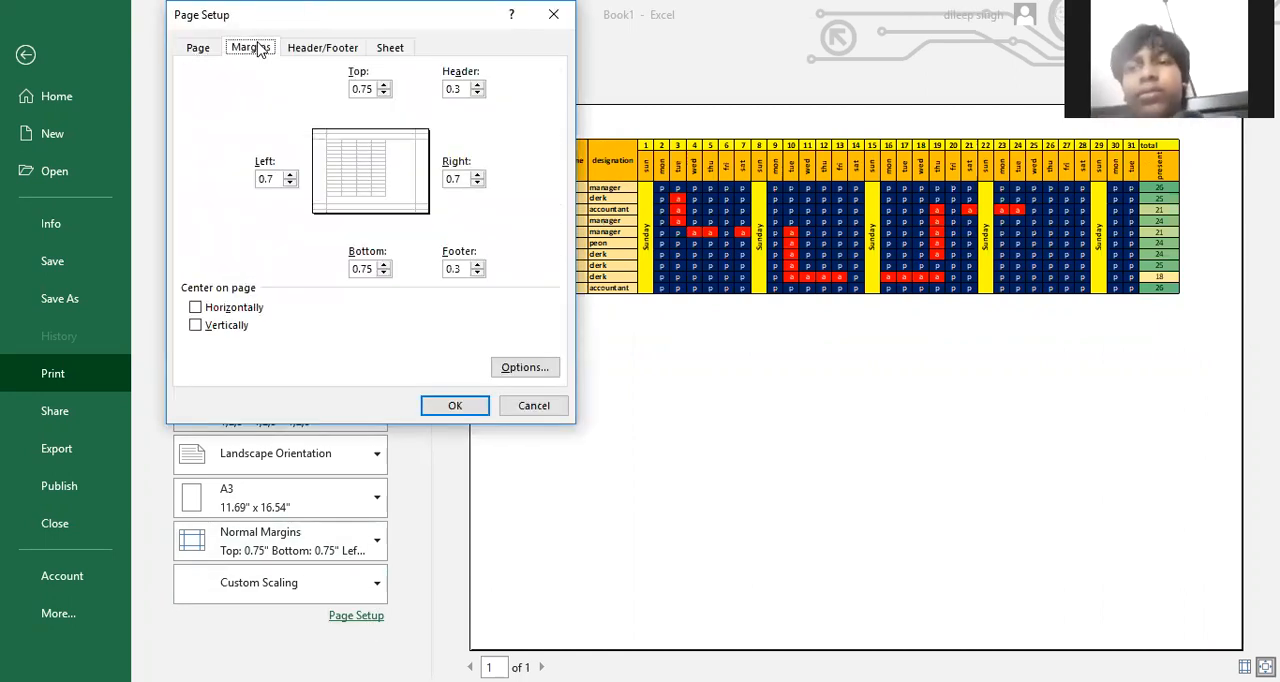
left_click(196, 308)
left_click(436, 405)
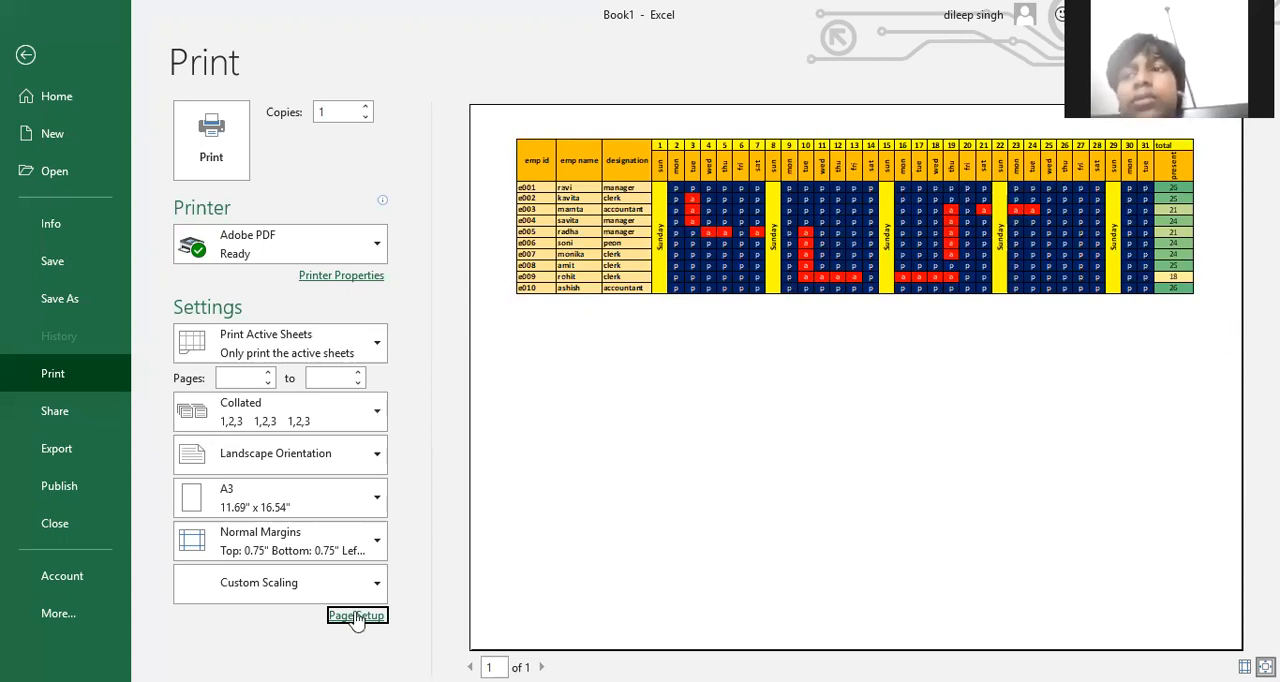
Add a custom page header with "SWAMI VIVEKANAND SKILL DEVELOPMENT TRAINING INSTITUTE" in its center section
key("Return")
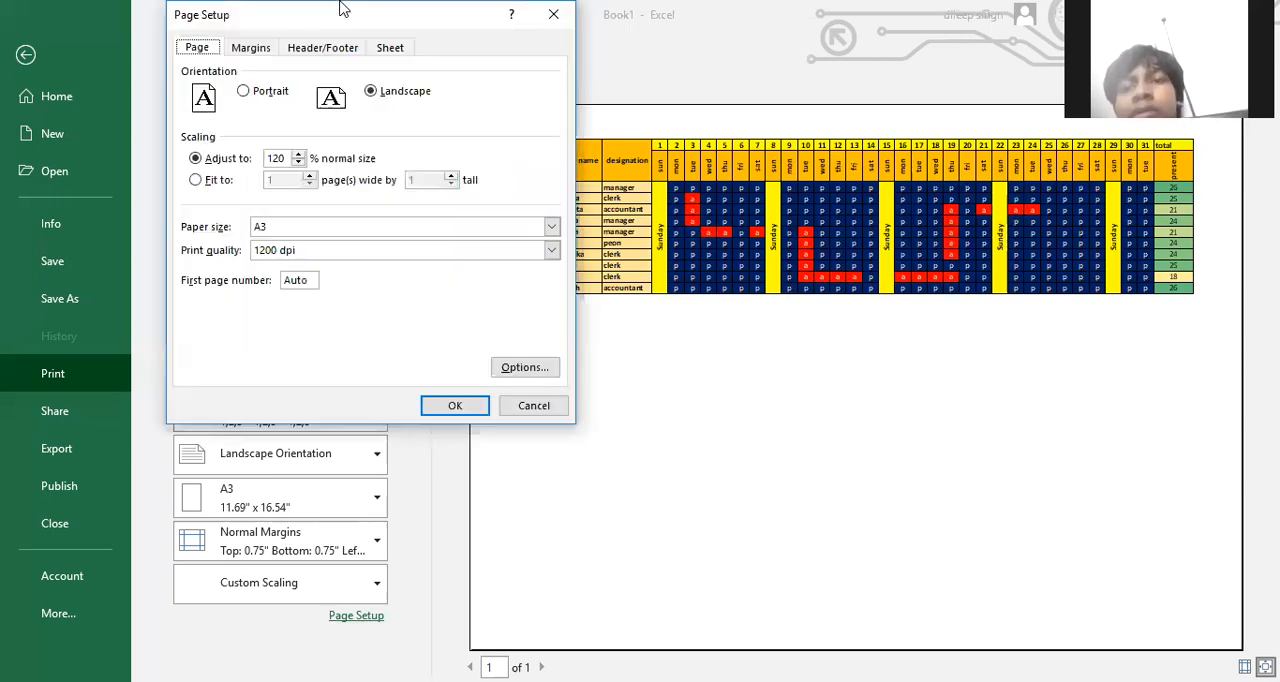
left_click(318, 50)
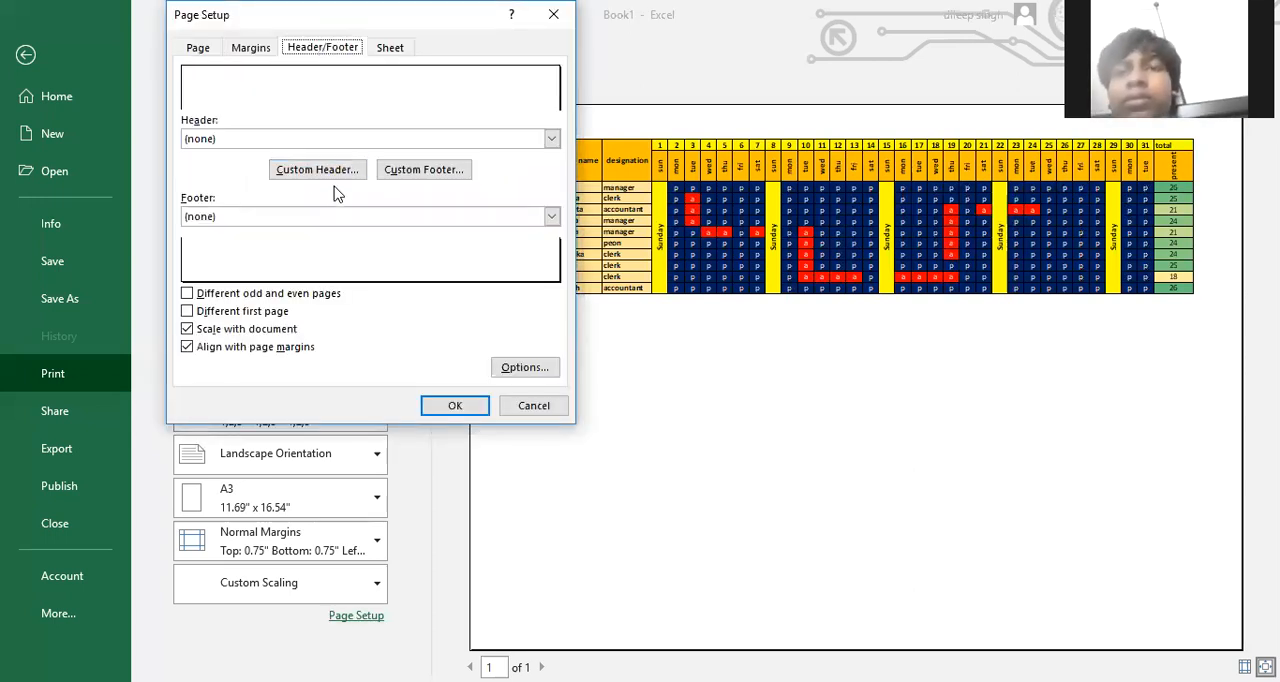
left_click(302, 178)
left_click(333, 286)
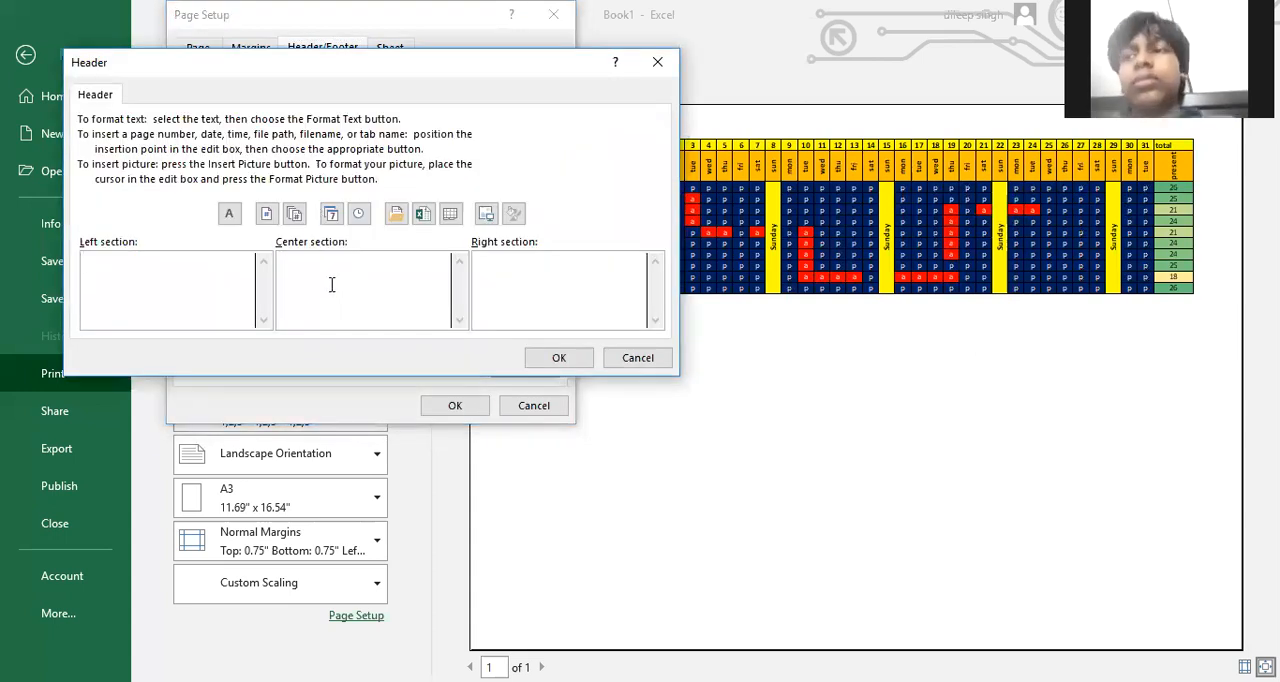
type("SWAMI VIVEKANAND S")
key("BackSpace")
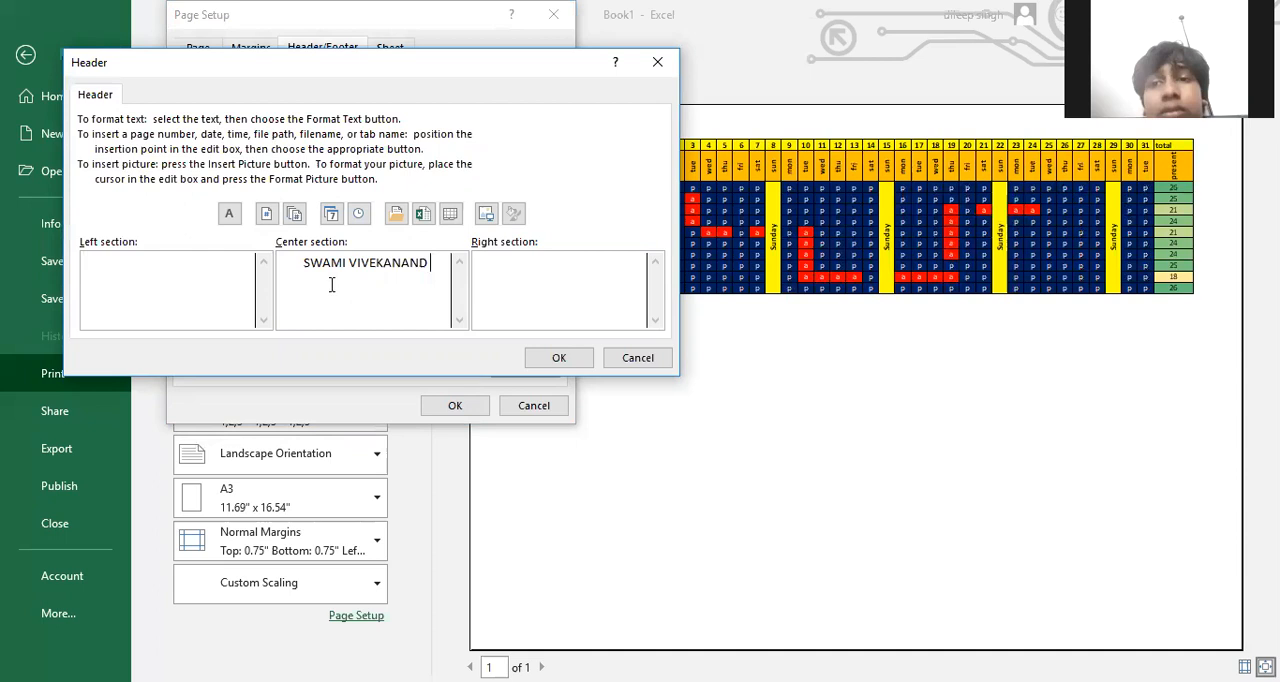
type("SKILL D")
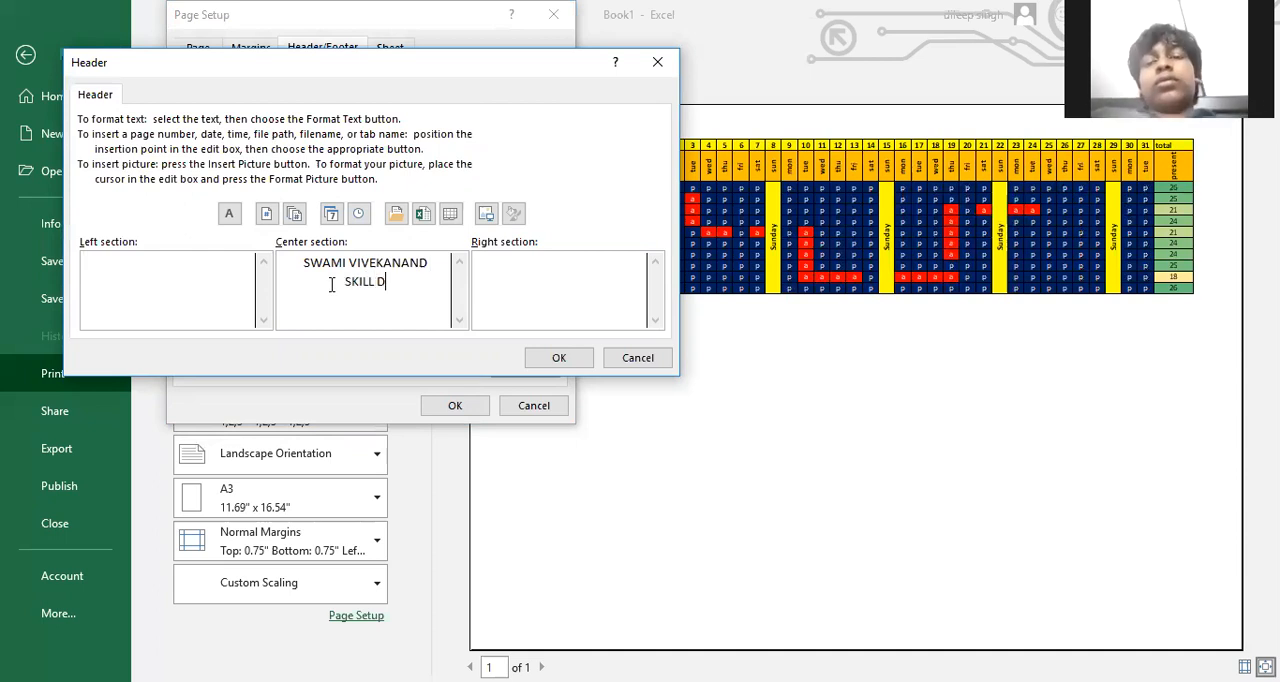
type("EVELOPMENT T")
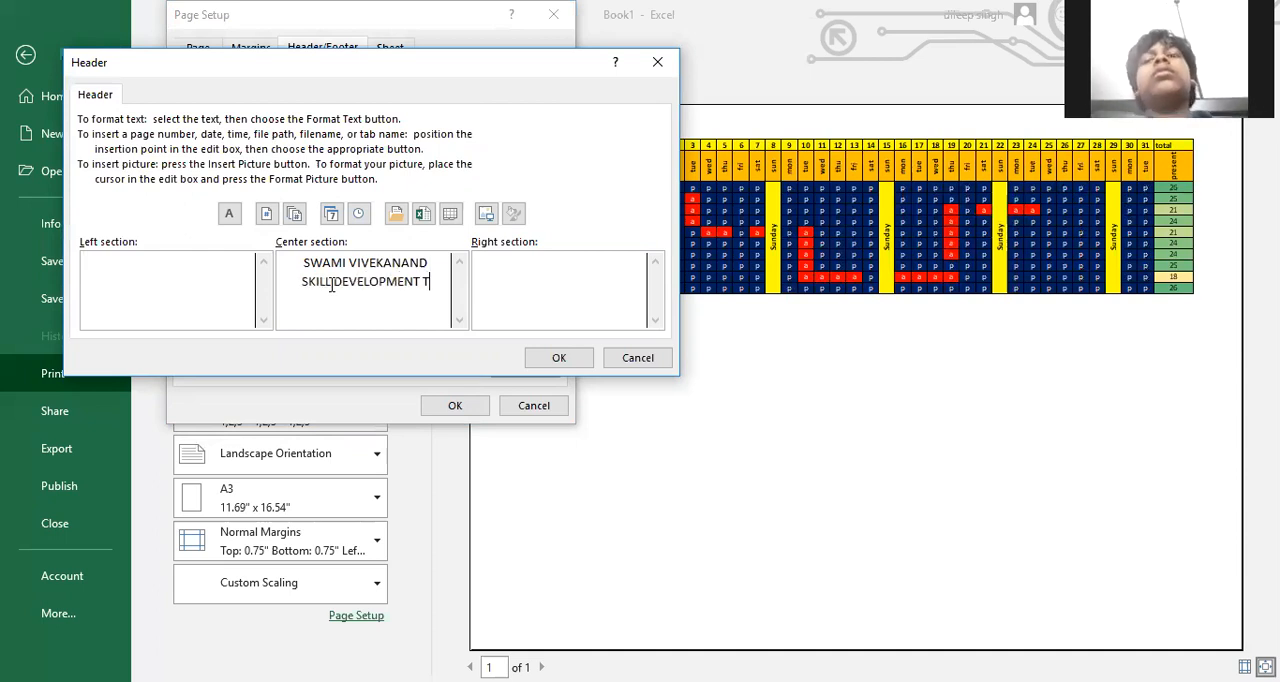
type("RAINING INSTITUTE")
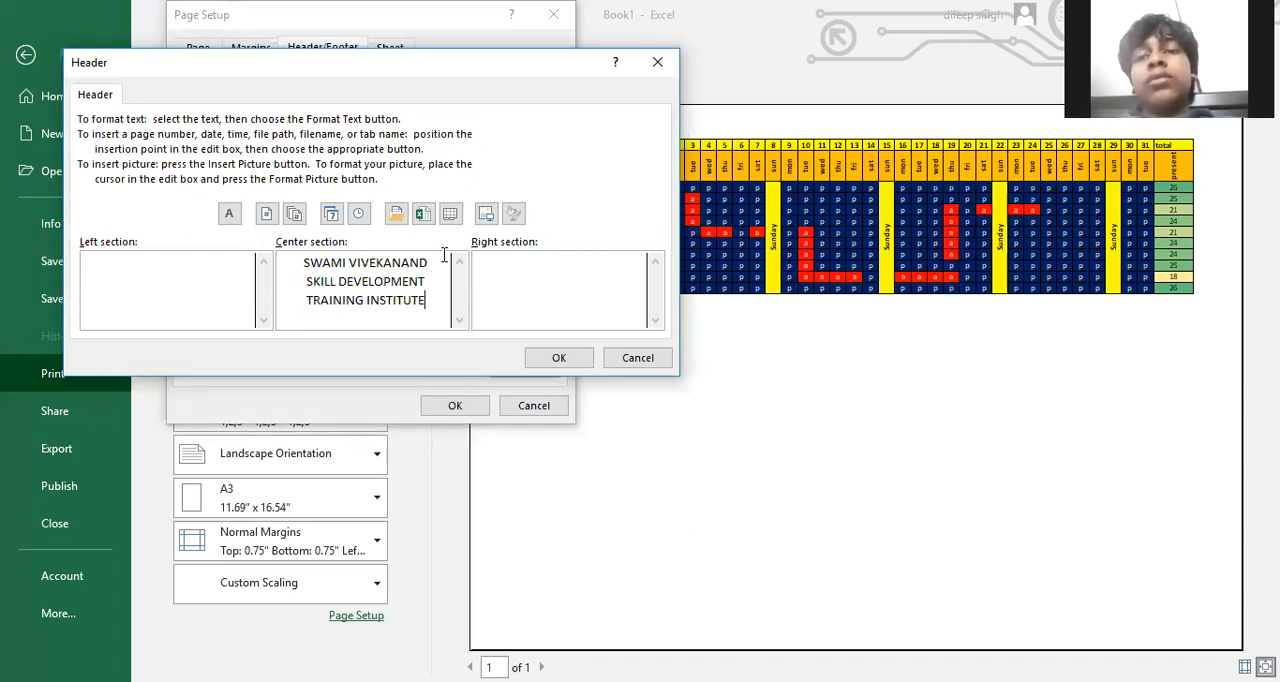
Format the words "SWAMI VIVEKANAND" in the header at size 16 in red and apply the header to the page
left_click_drag(439, 266, 280, 264)
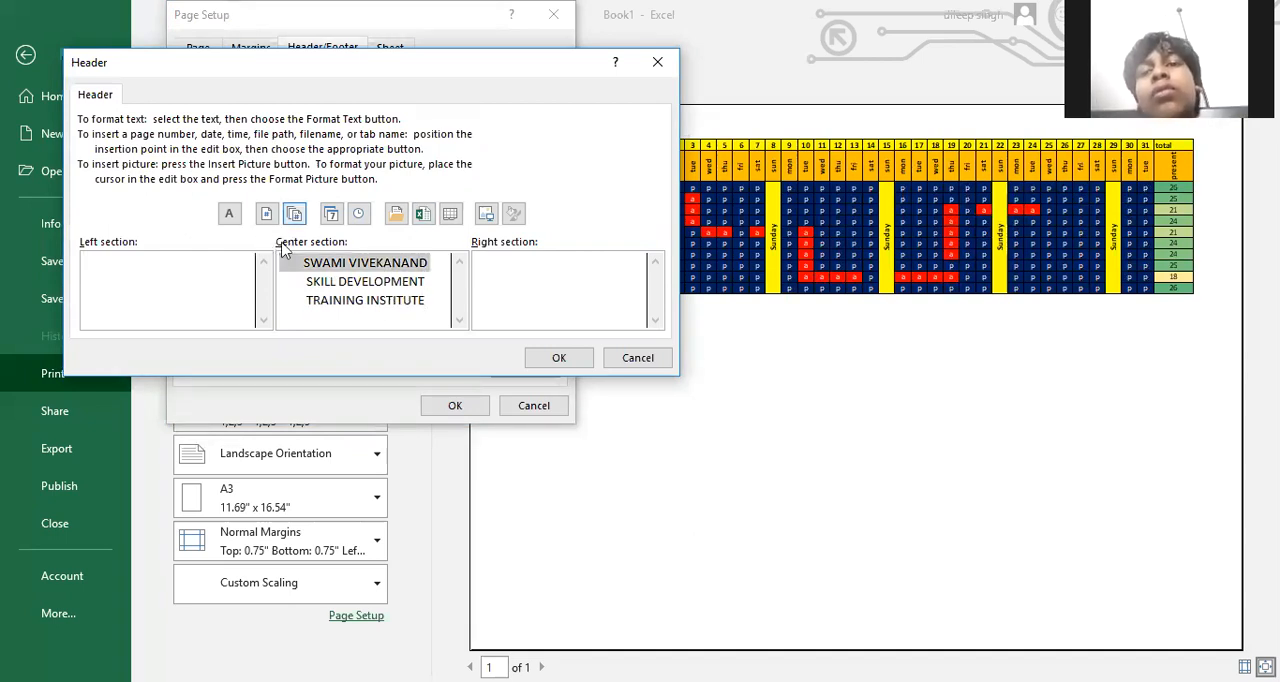
left_click(228, 213)
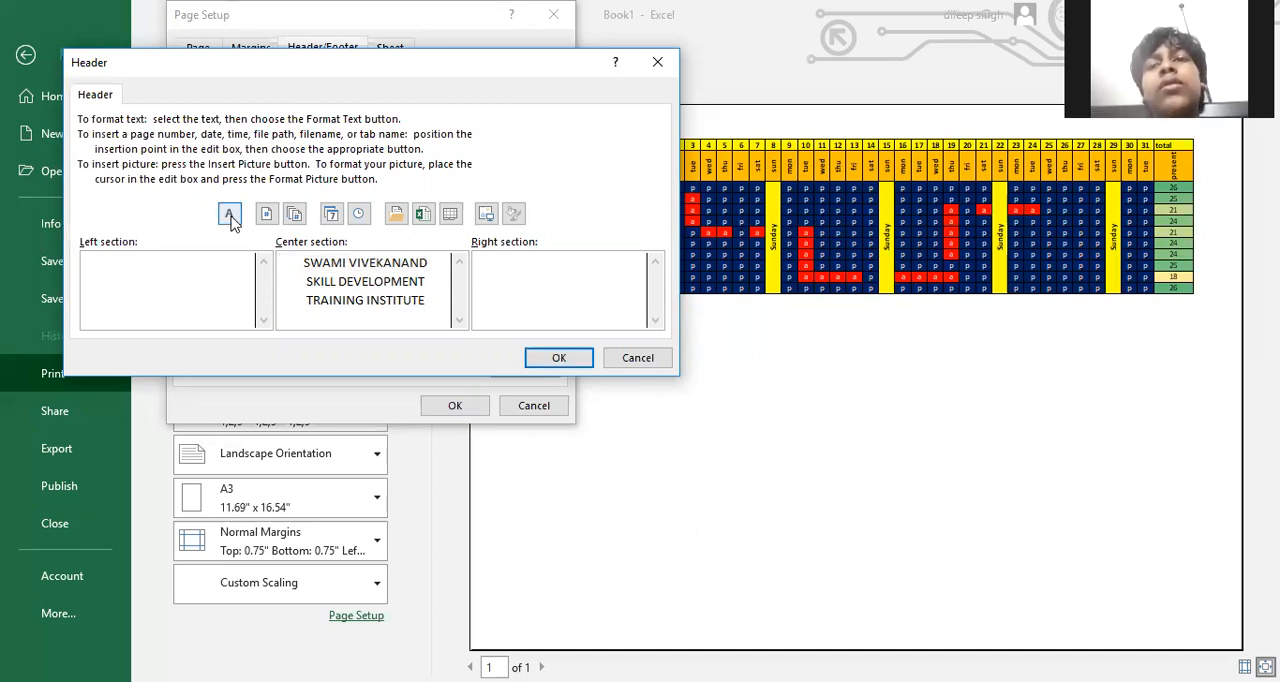
left_click(479, 181)
left_click(541, 179)
left_click(505, 181)
left_click(443, 216)
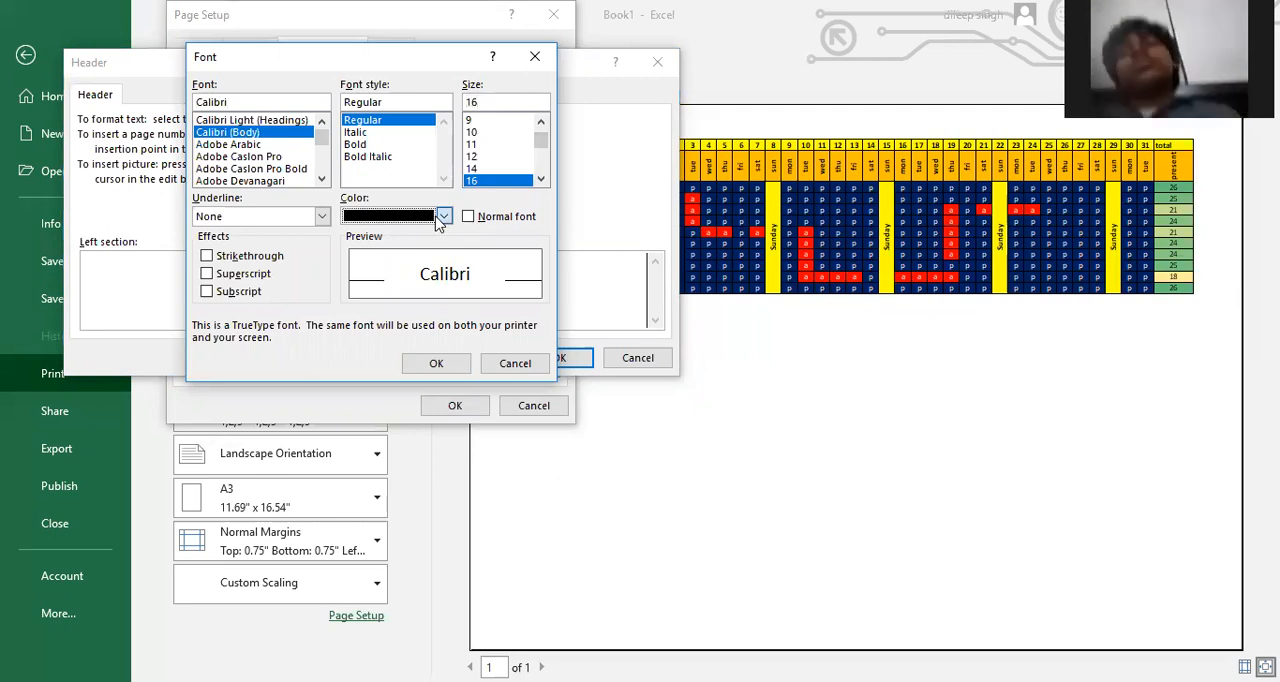
left_click(368, 418)
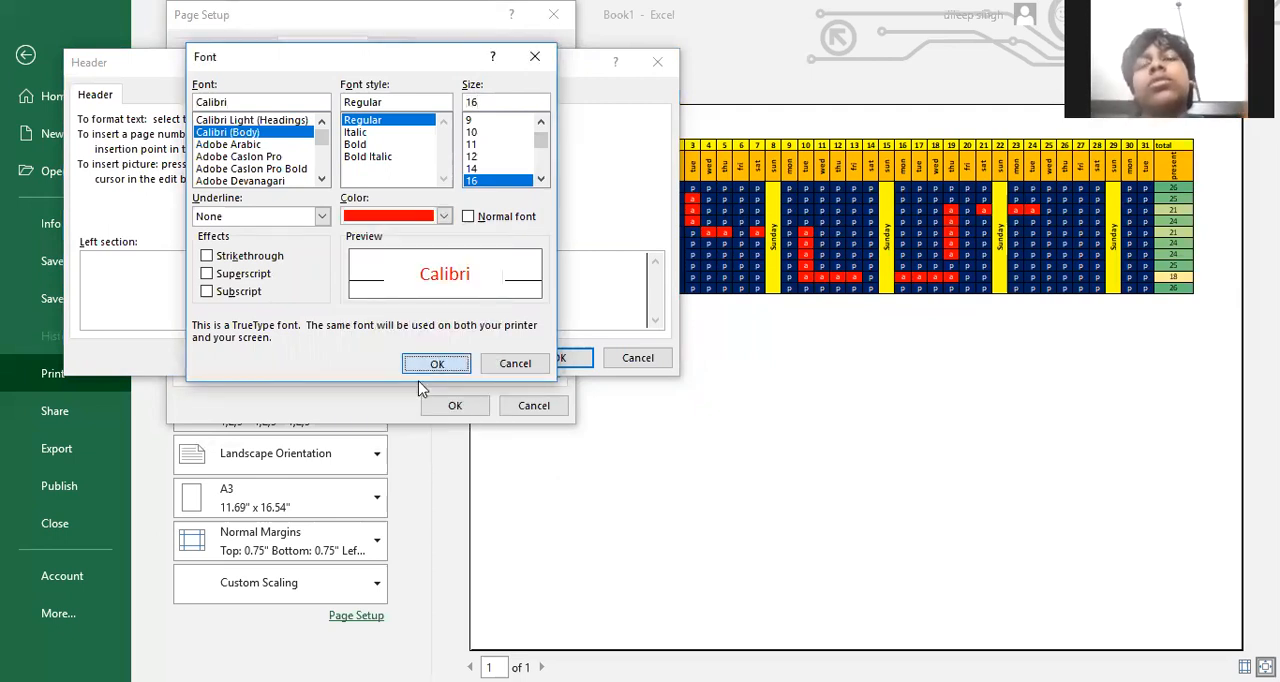
left_click(461, 369)
left_click(559, 357)
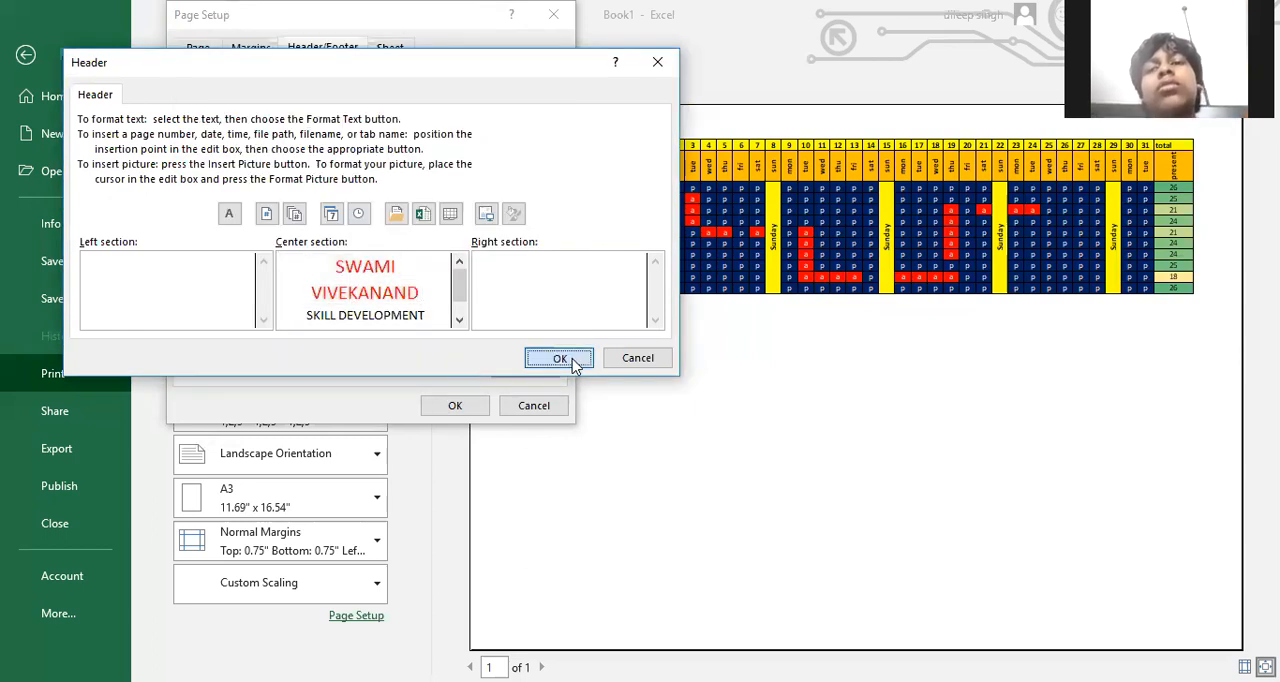
left_click(450, 405)
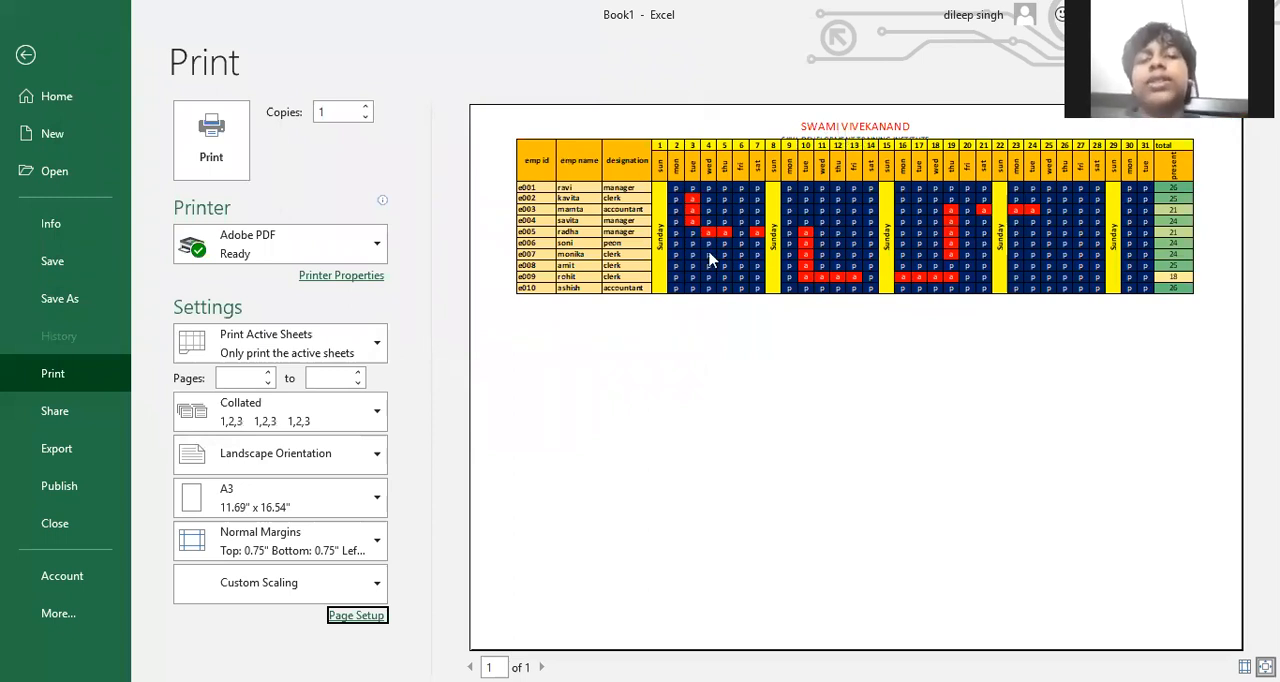
Increase the top page margin to 1.25 inches so the header clears the attendance table
left_click(358, 617)
left_click(249, 50)
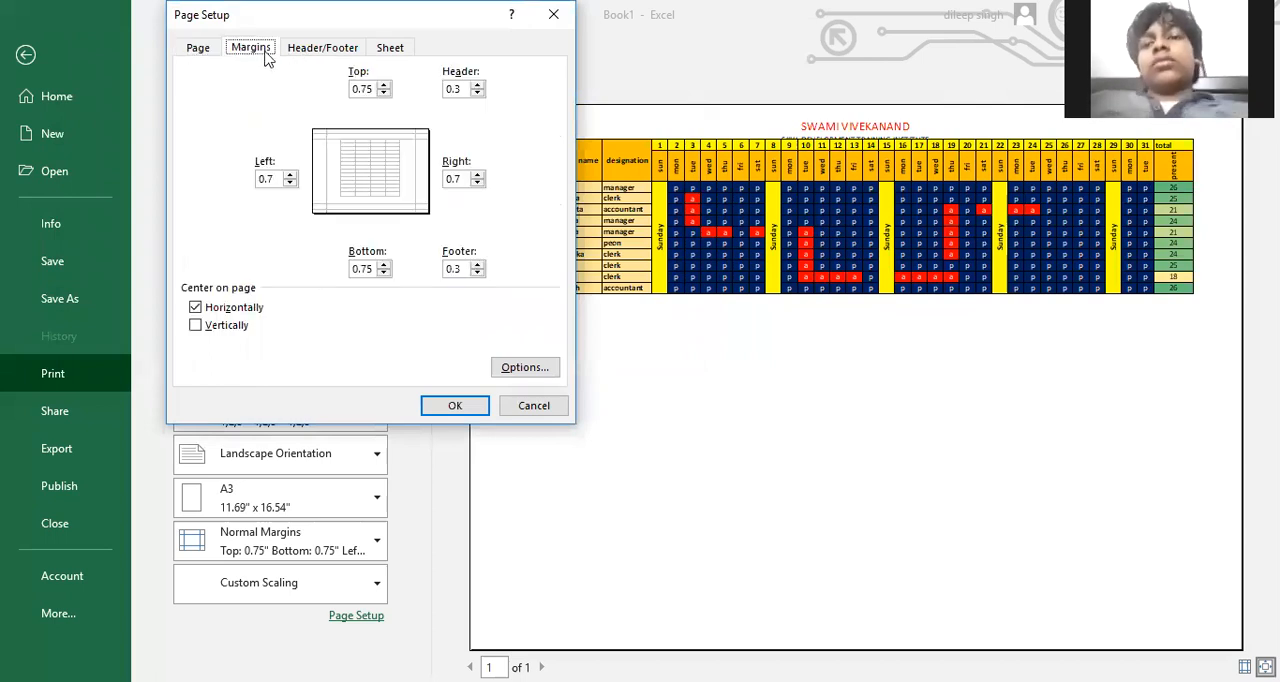
left_click(385, 85)
left_click(385, 85)
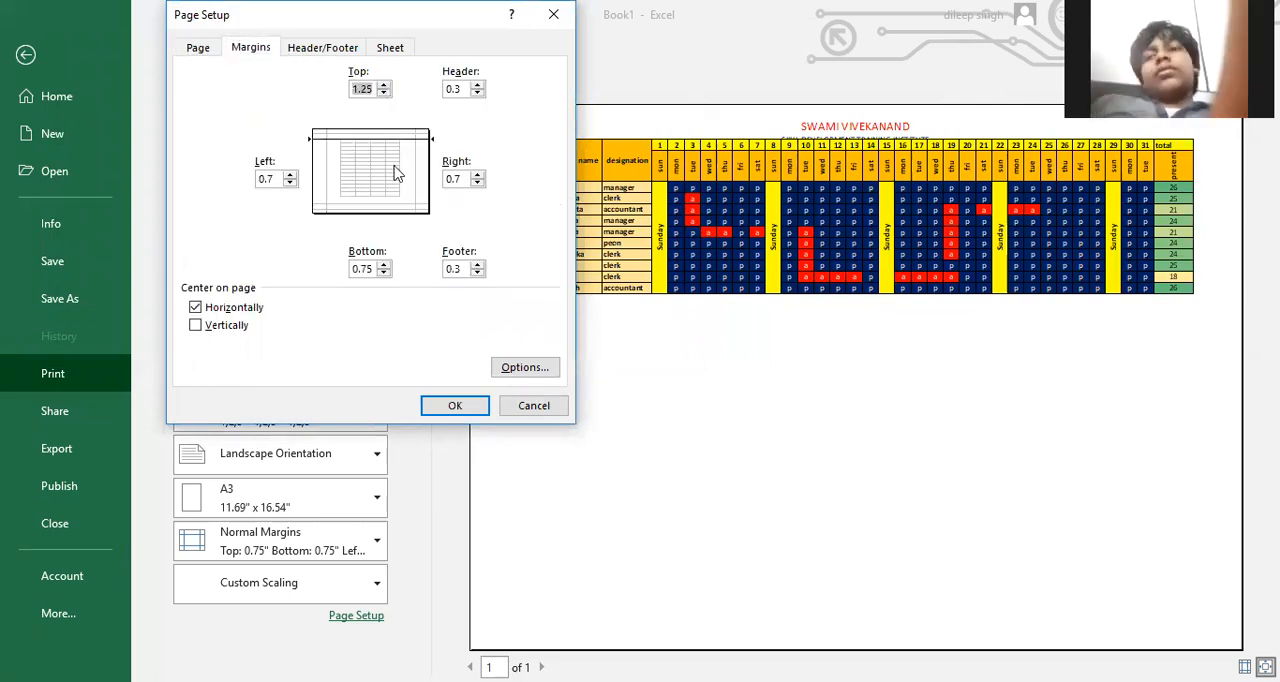
left_click(429, 404)
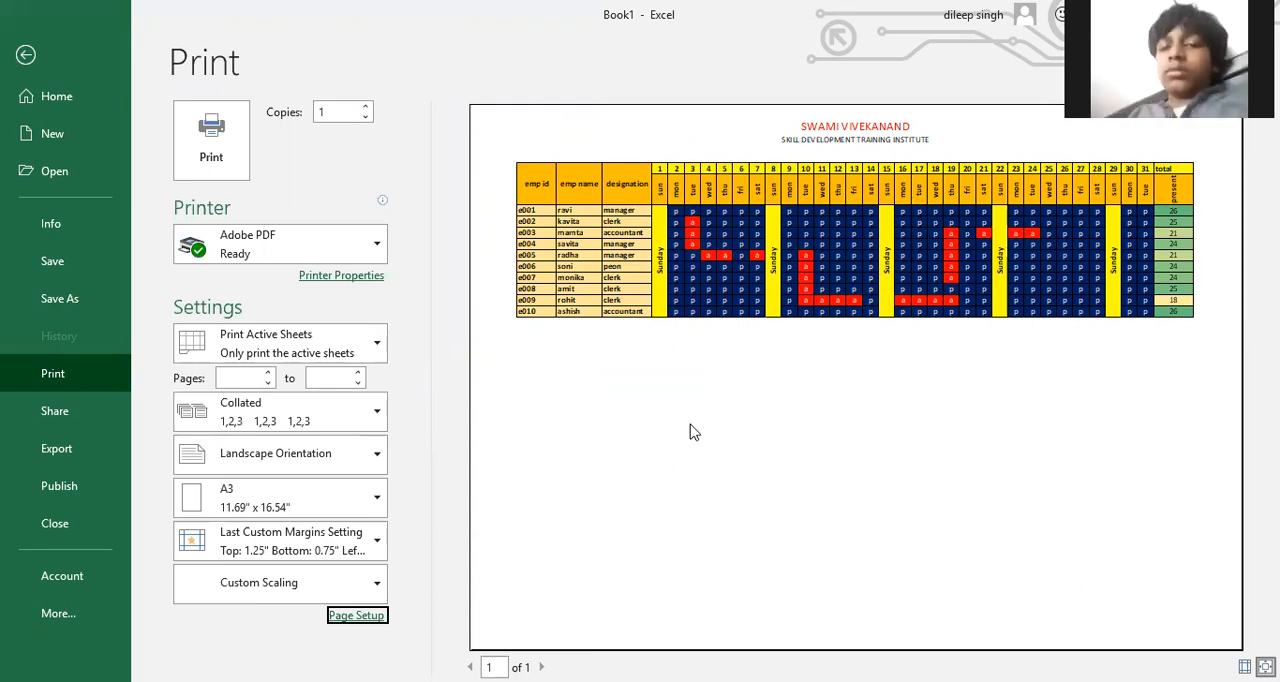
Insert the current date in the header's right section and the current time in its left section, then return to the worksheet
left_click(356, 615)
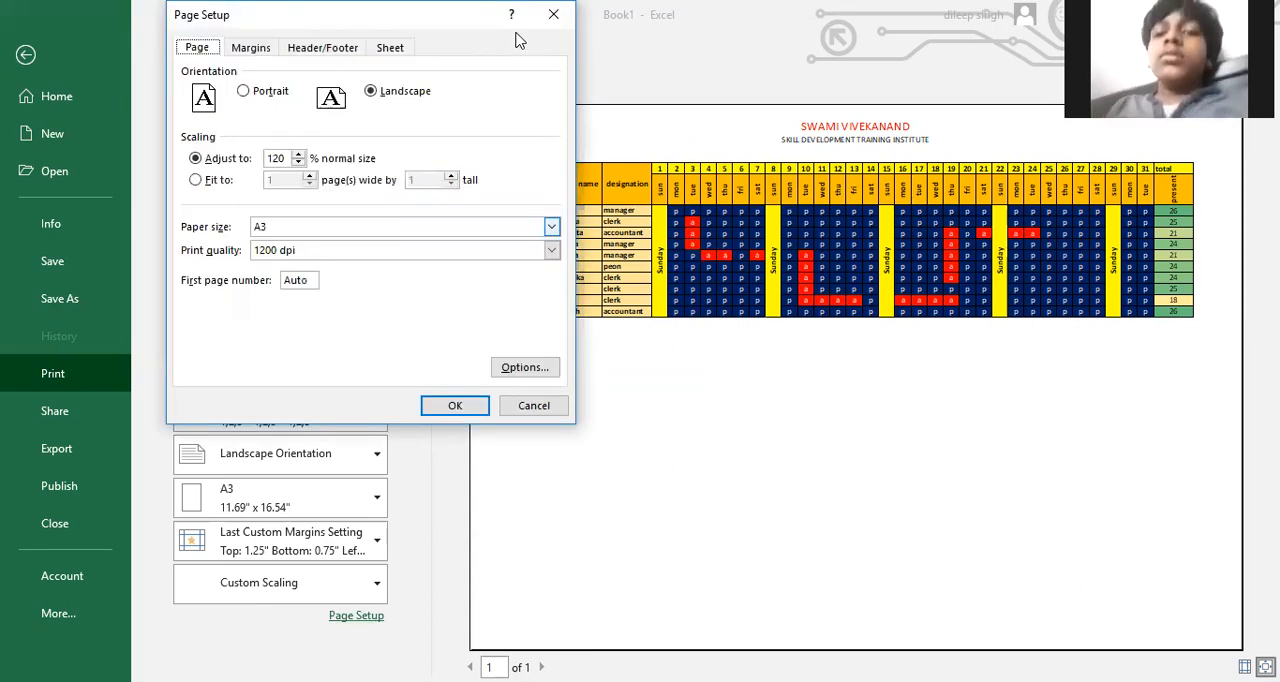
left_click(303, 50)
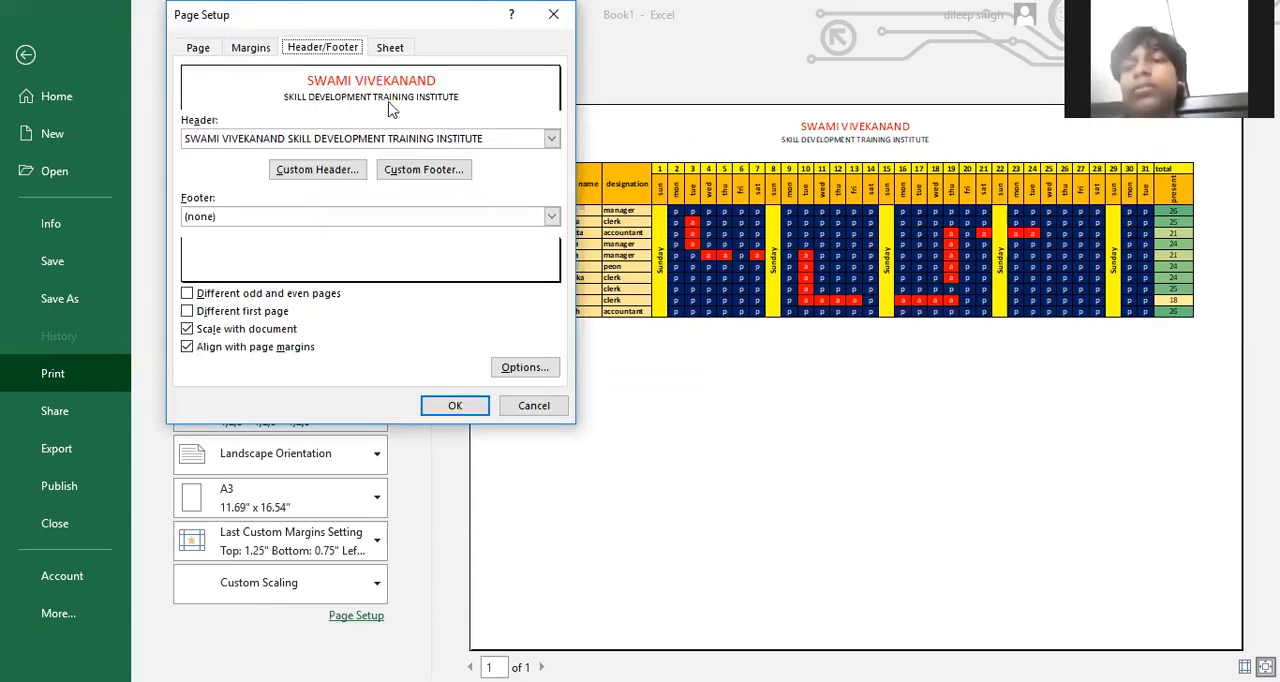
left_click(342, 172)
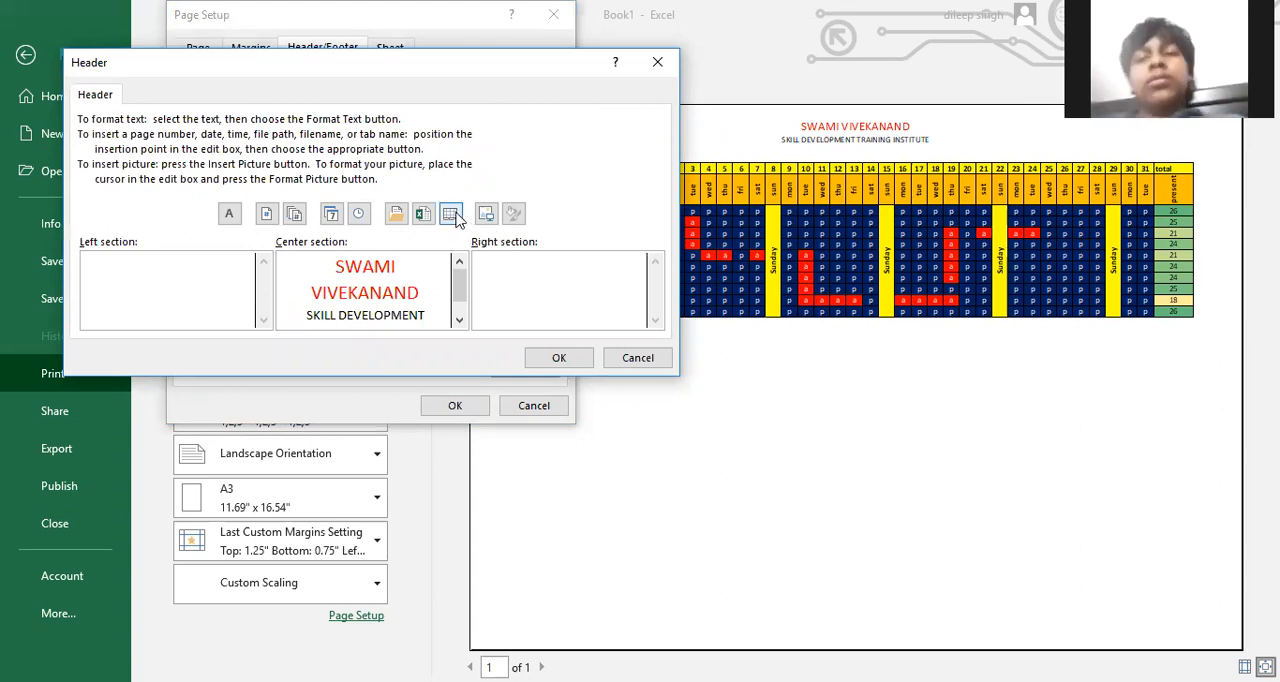
left_click(336, 216)
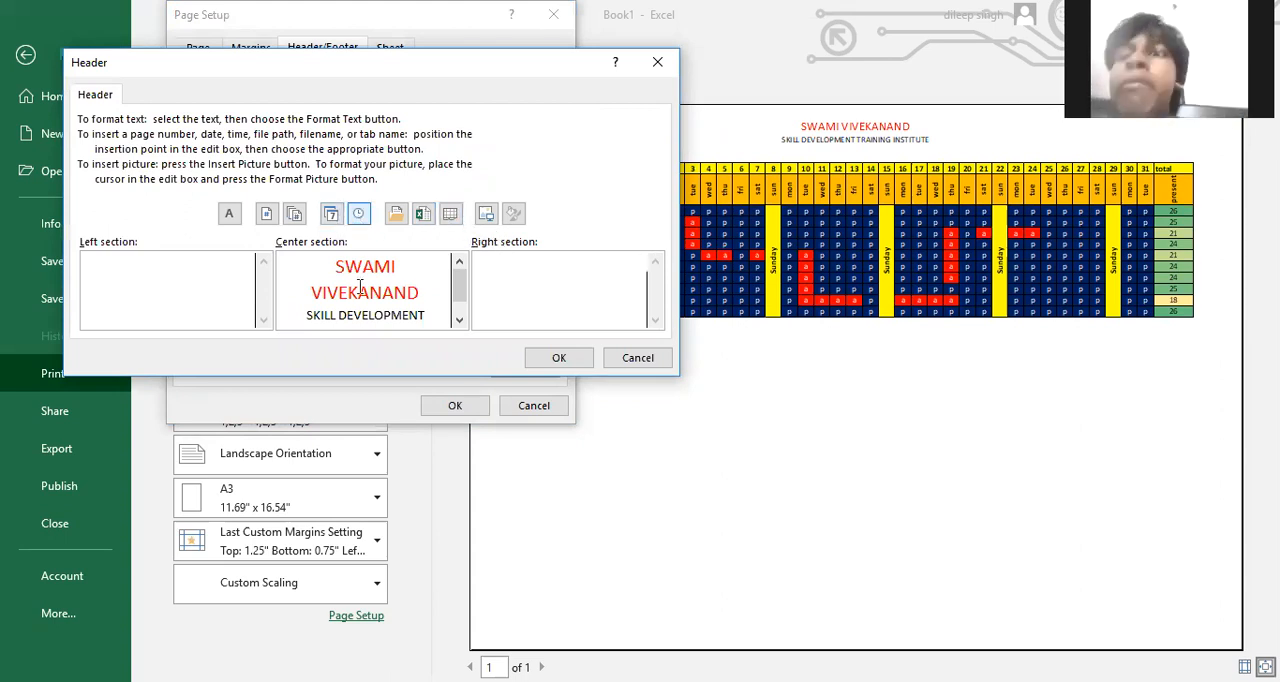
left_click(109, 264)
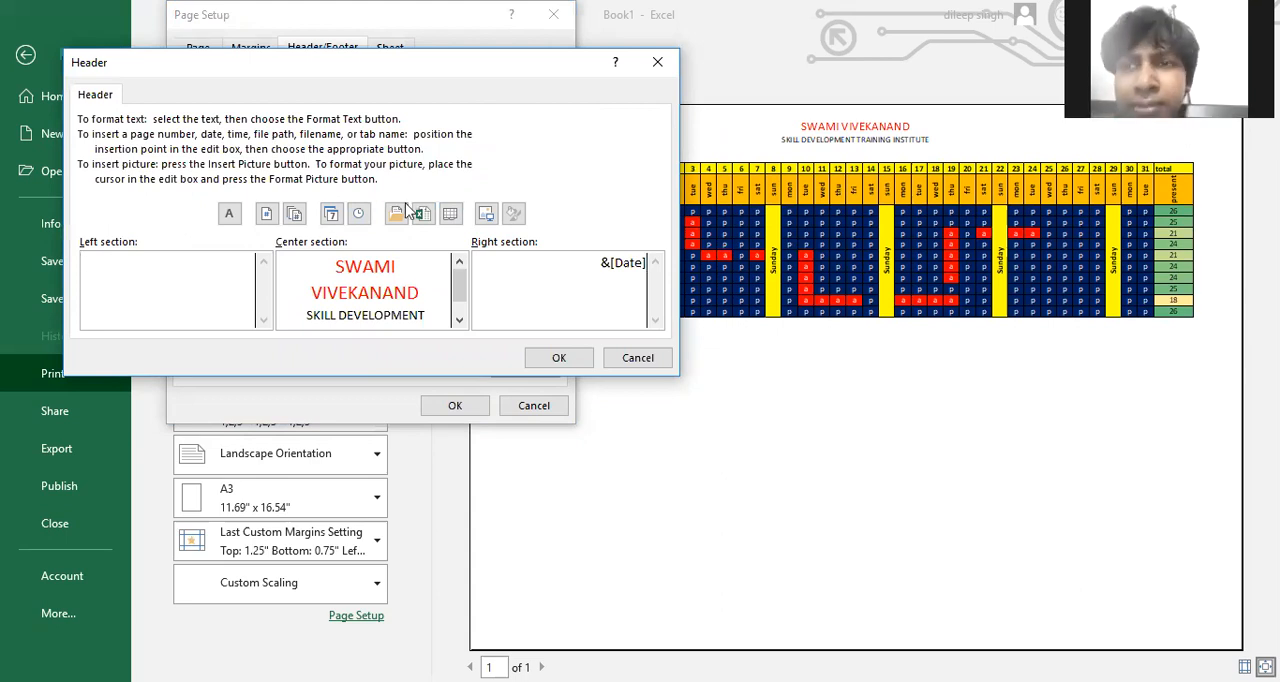
left_click(361, 219)
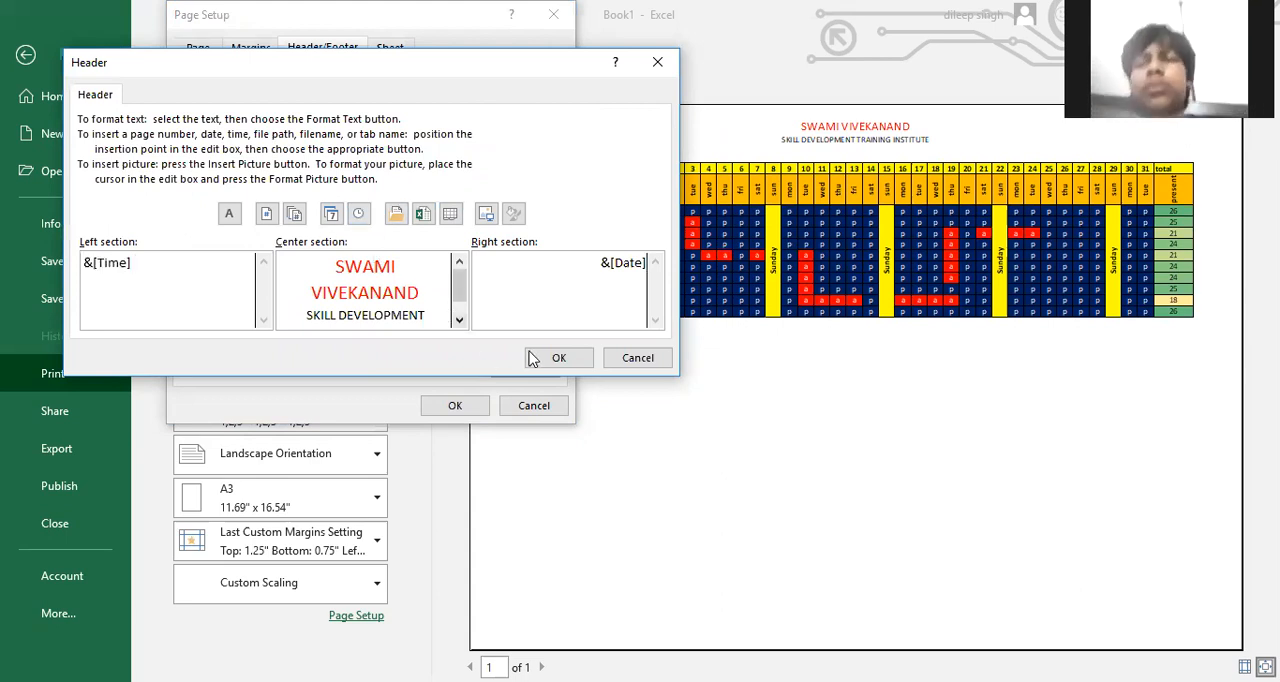
left_click(559, 358)
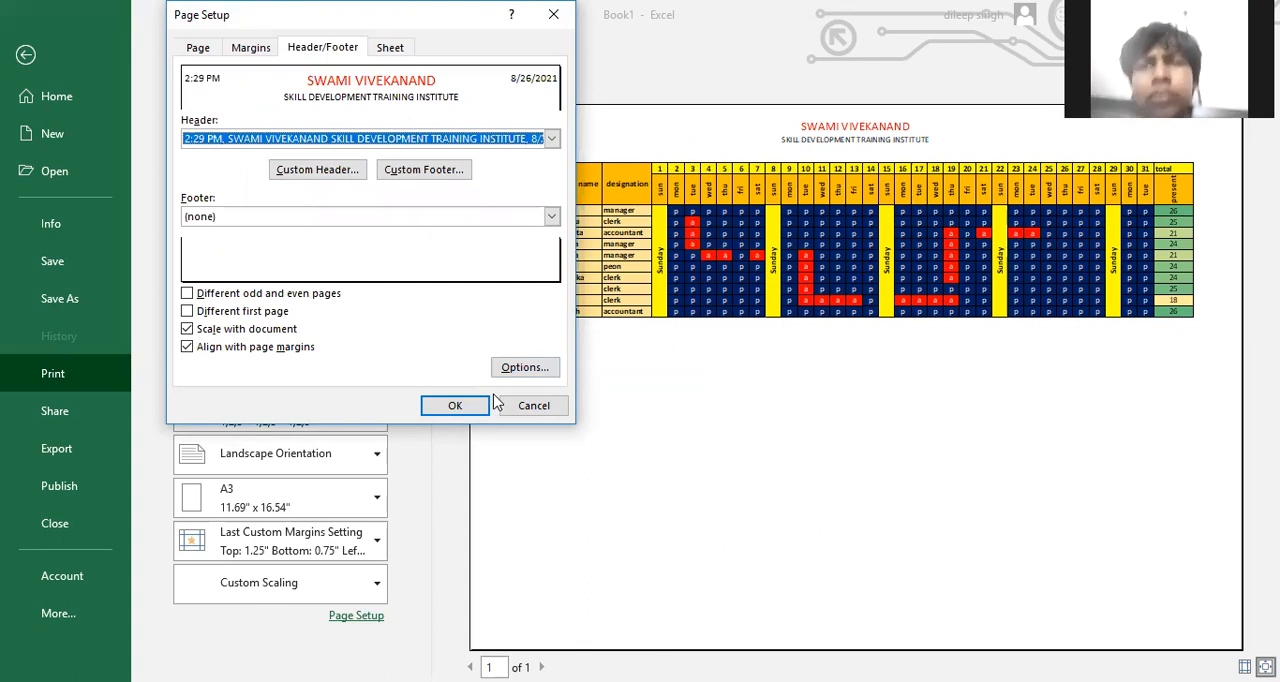
left_click(455, 405)
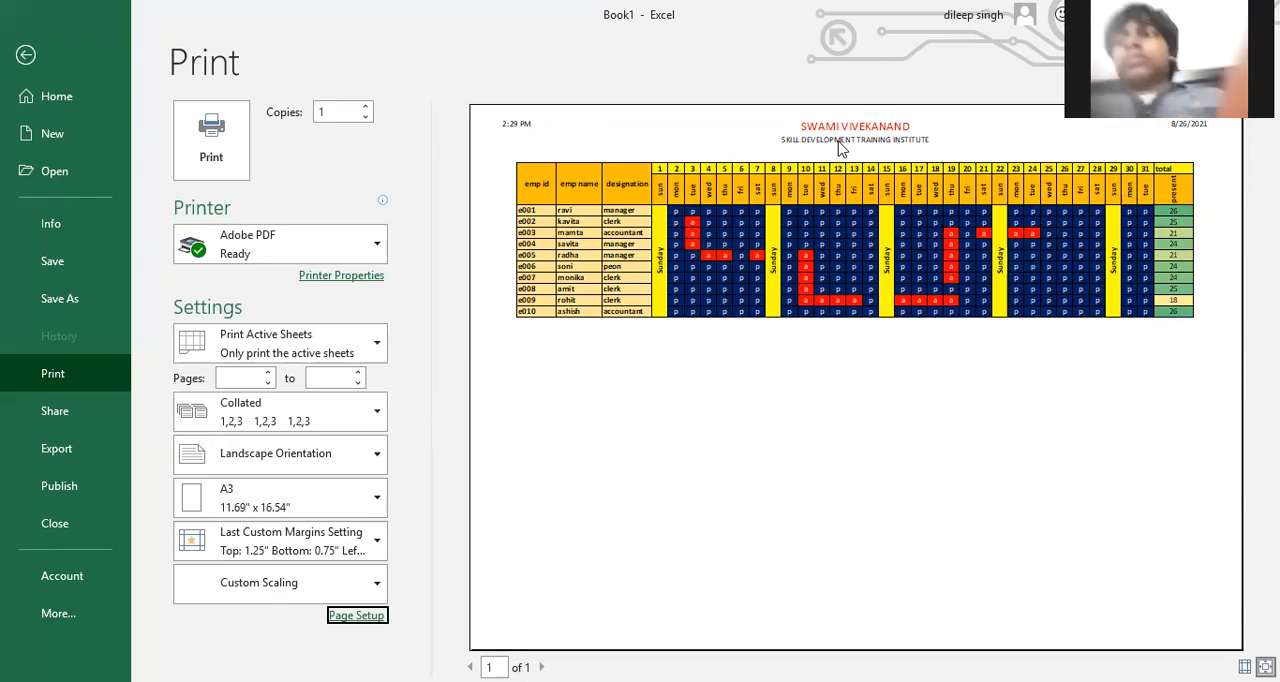
key("Escape")
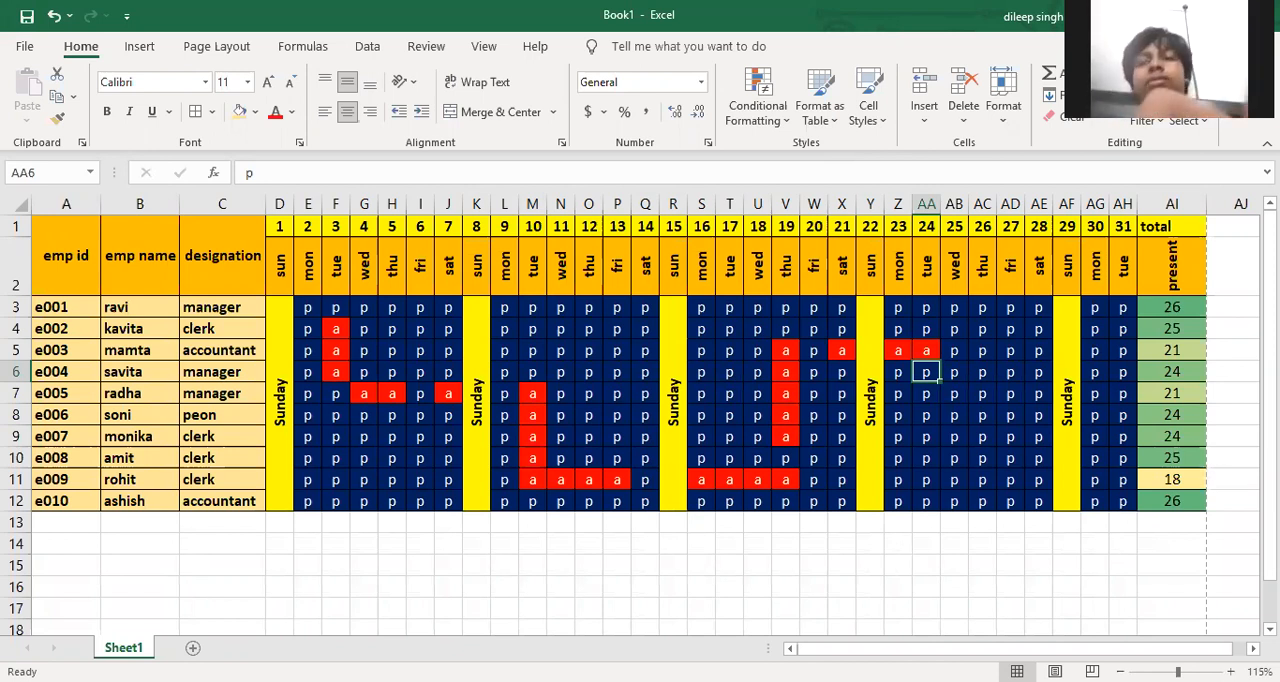
Enter the heading "salary" in cell AJ1, beside the total present column
left_click(1235, 230)
scroll(1235, 230, "right", 2)
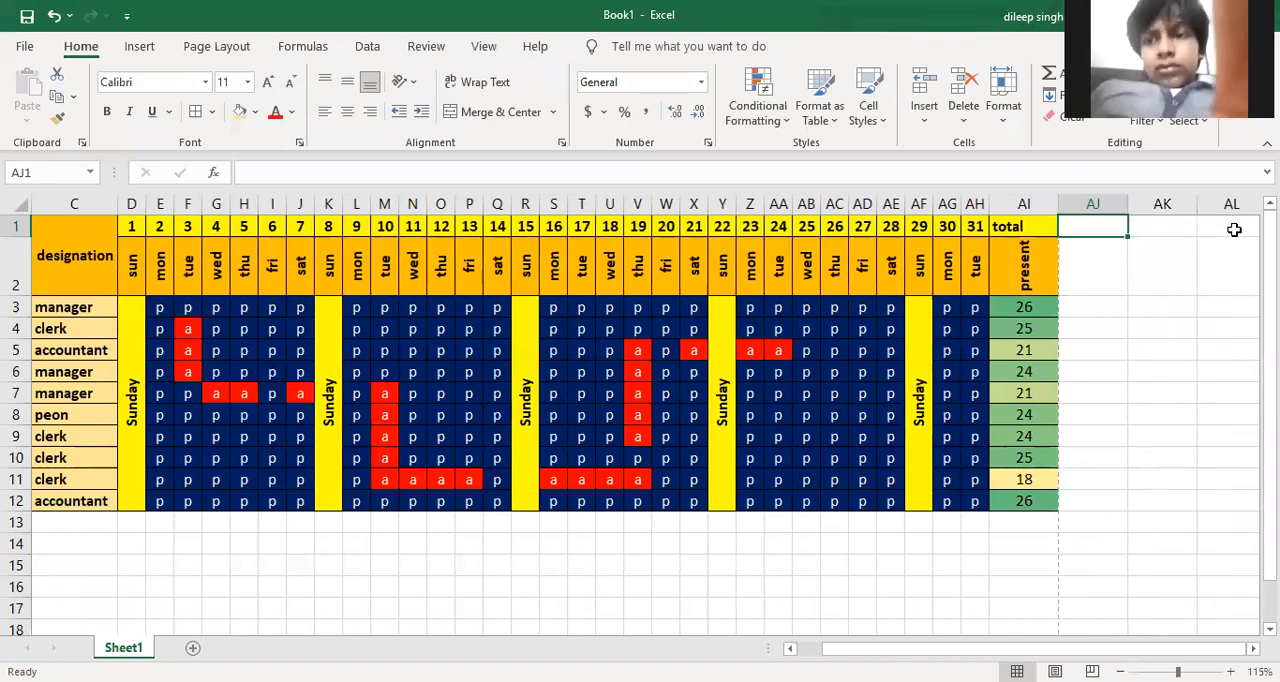
type("sal")
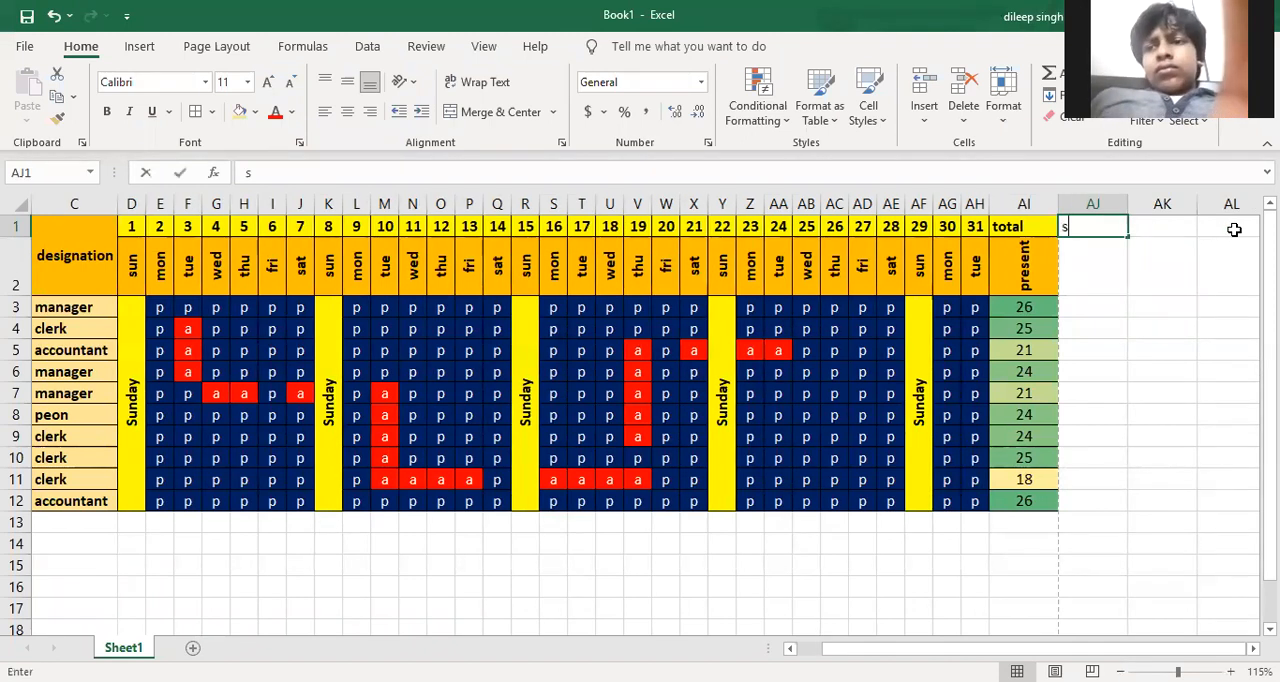
key("BackSpace")
key("BackSpace")
key("BackSpace")
type("alary")
key("Return")
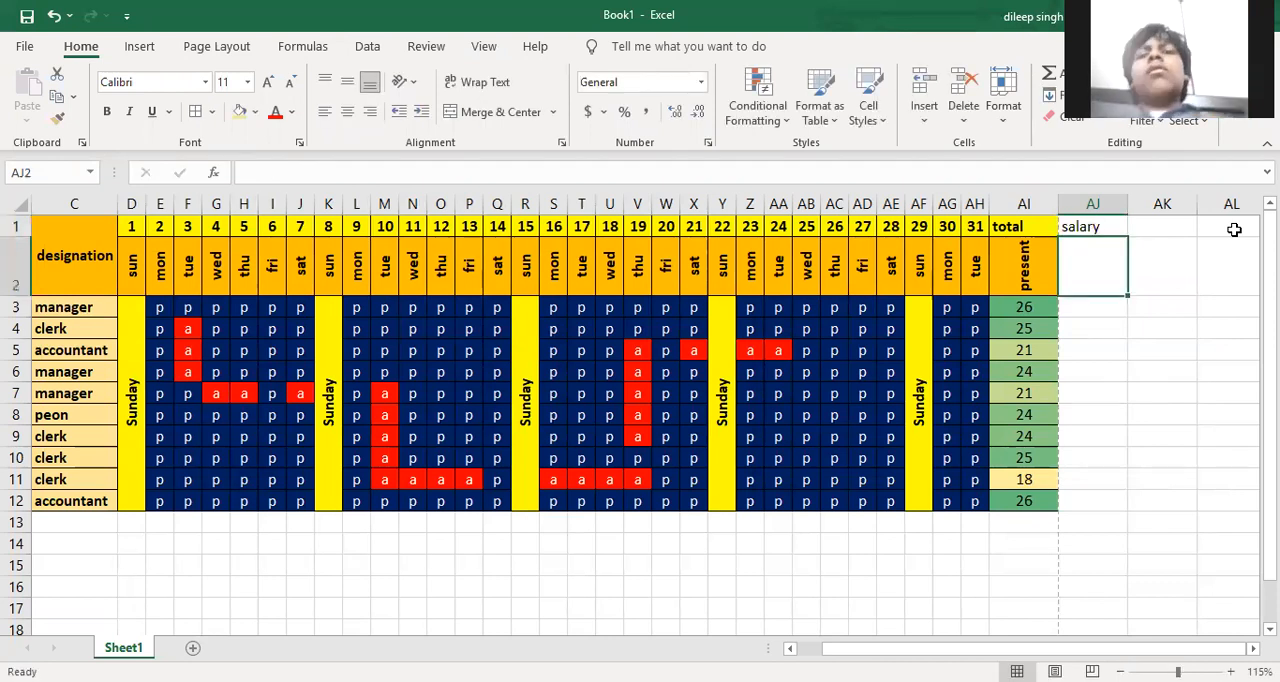
Calculate the salaries with the formula =1000*AI3 in AJ3 and fill it down to AJ12
key("Return")
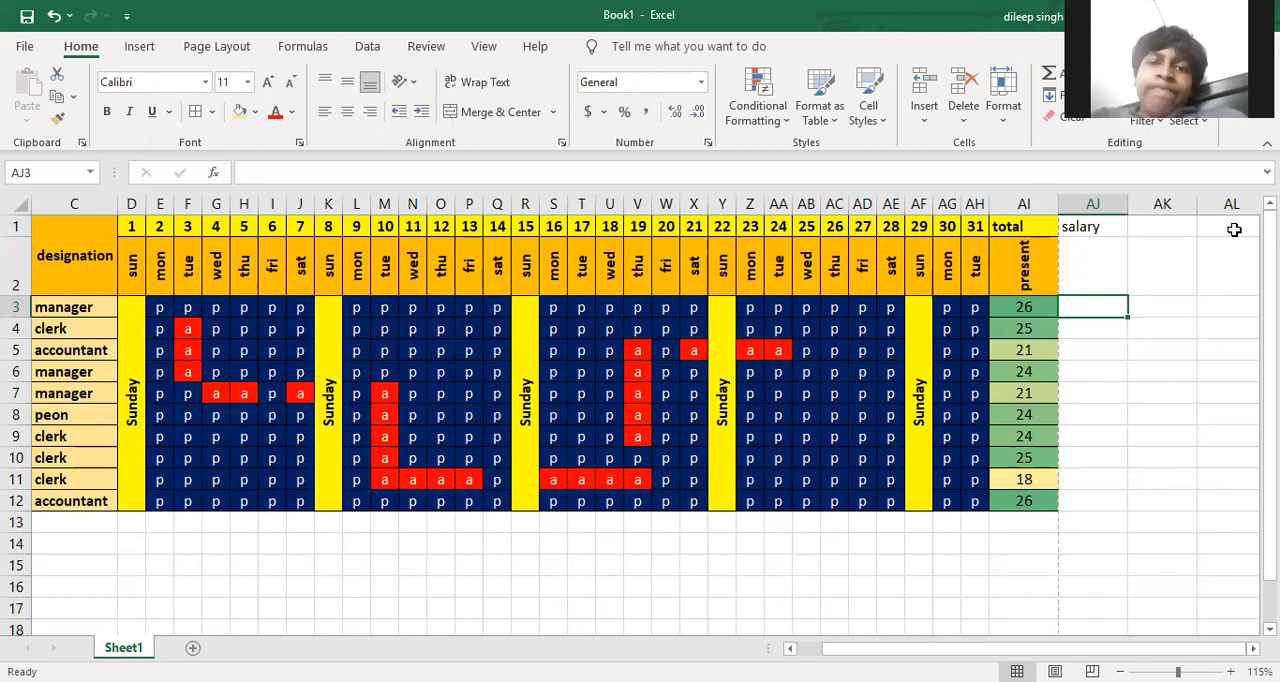
type("=")
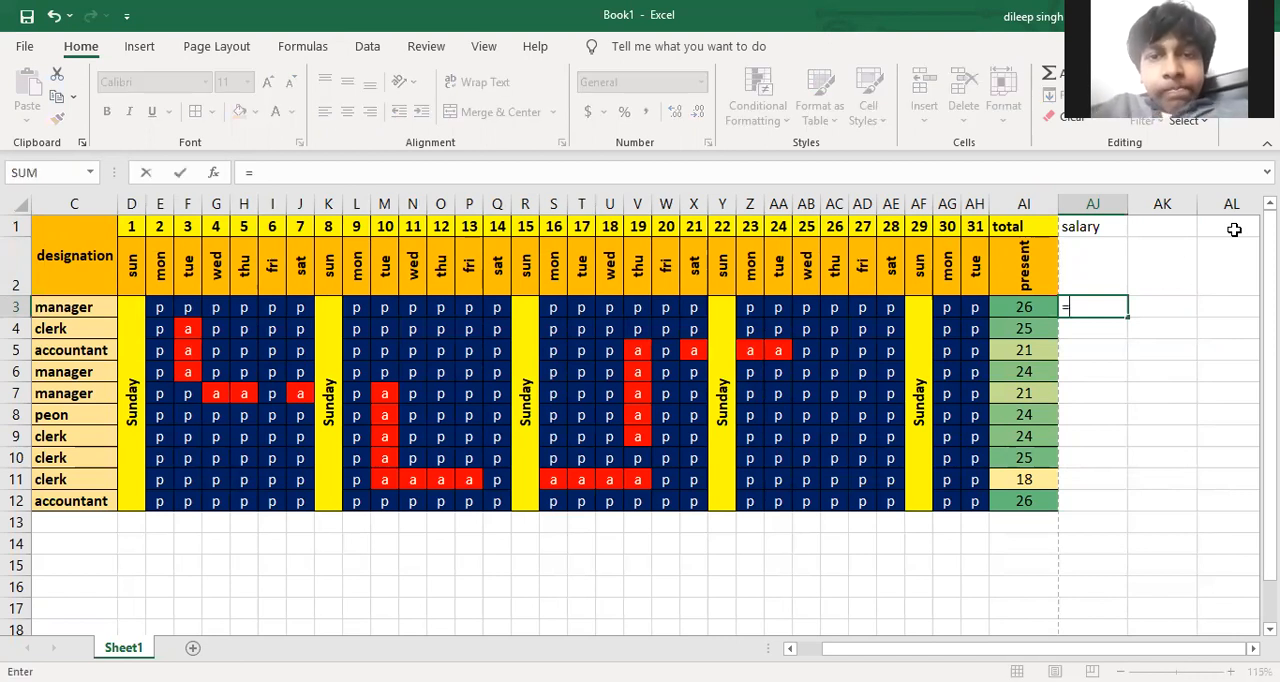
type("1000*")
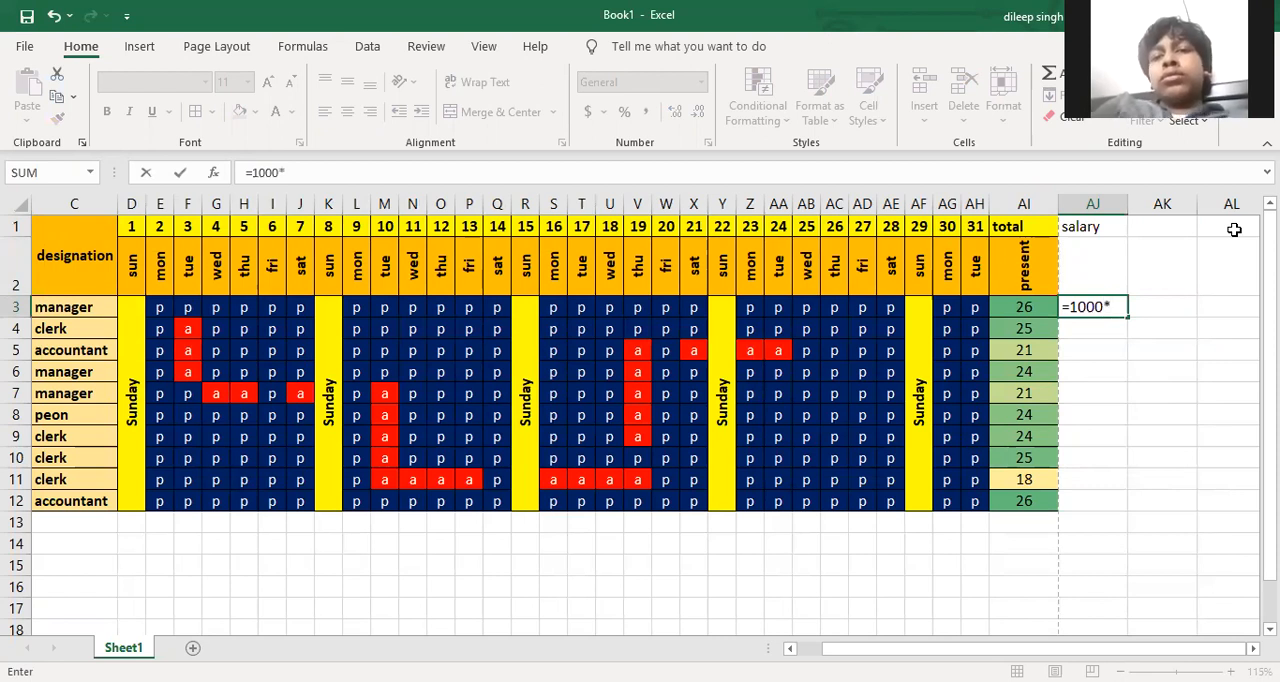
left_click(1023, 307)
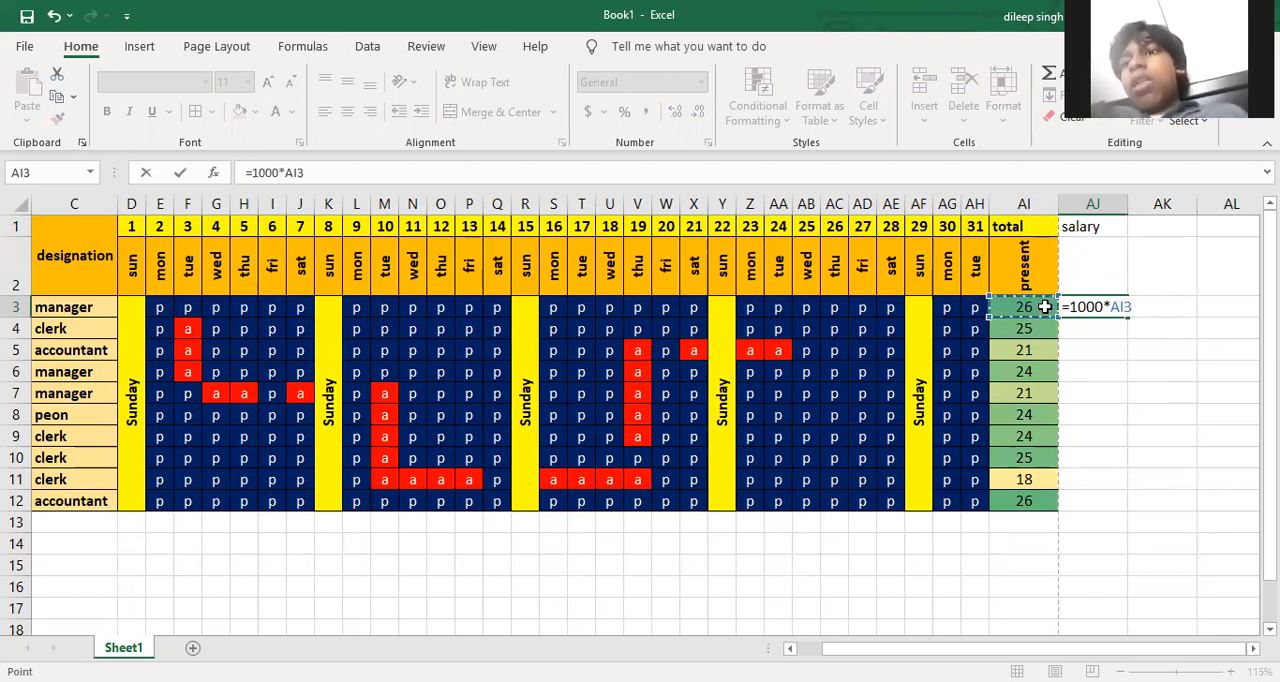
key("Return")
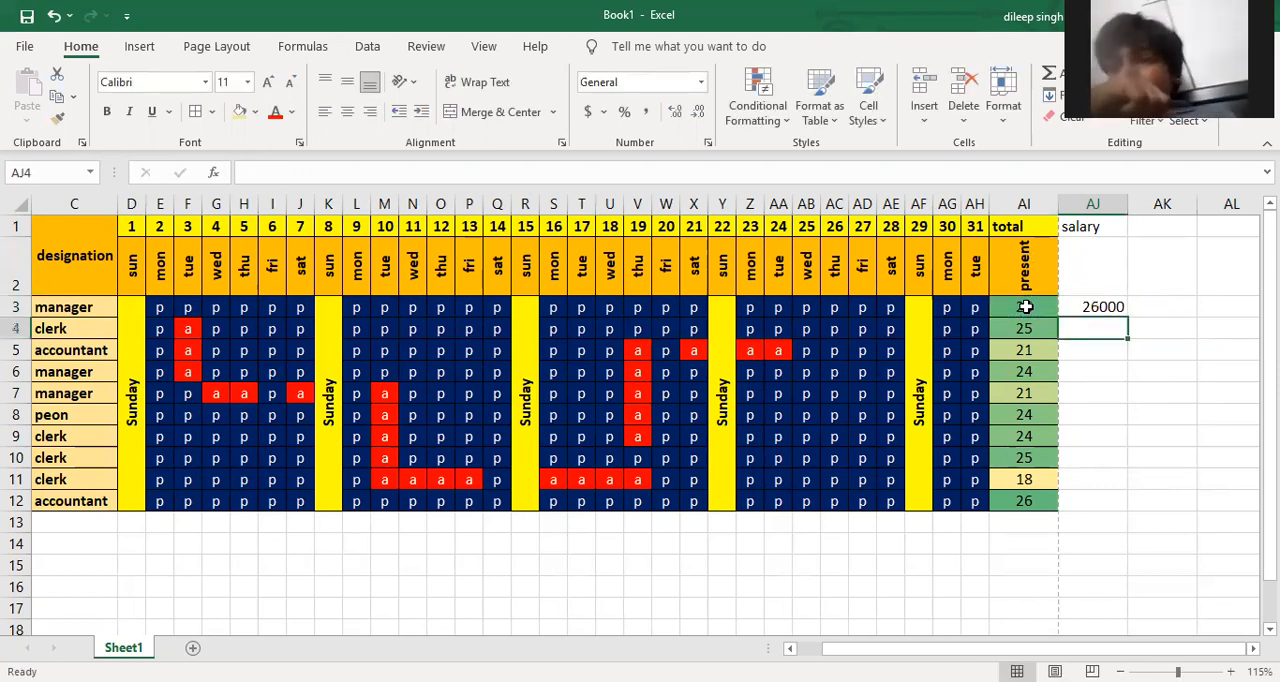
left_click_drag(1100, 309, 1100, 500)
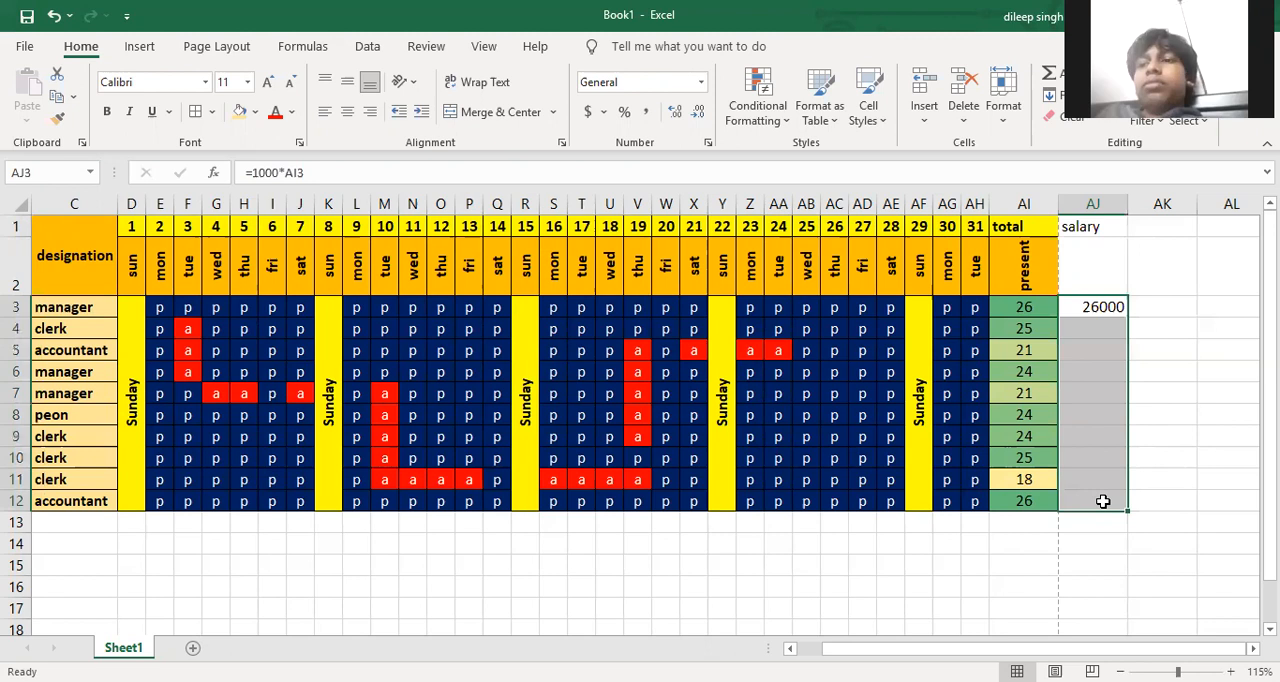
key("ctrl+d")
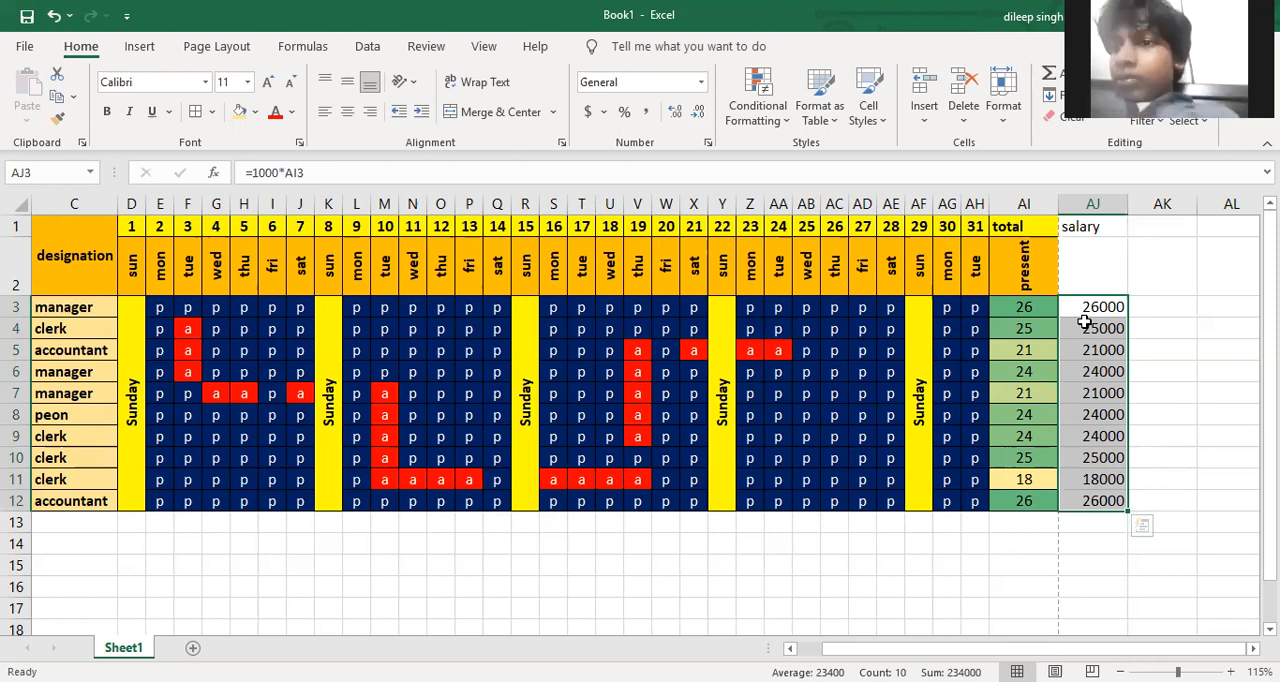
Give AJ1:AJ2 a light orange fill and red text, and merge and centre the two cells for the salary heading
left_click_drag(1082, 230, 1089, 254)
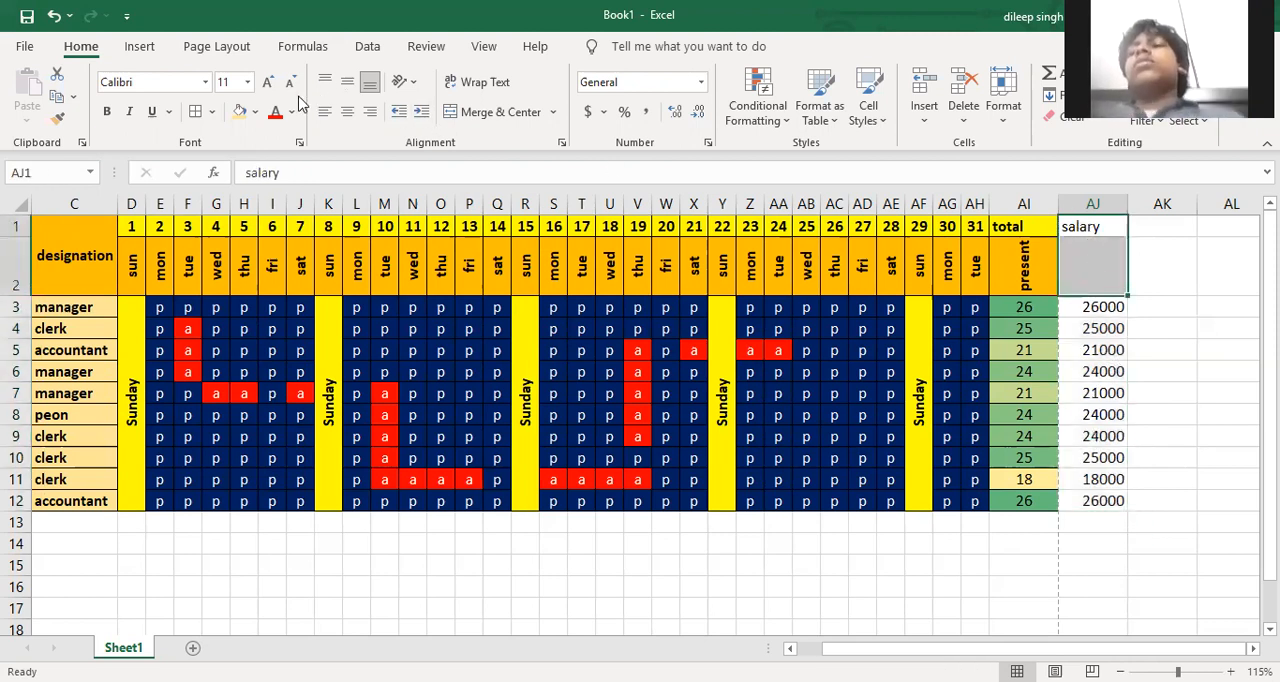
left_click(240, 114)
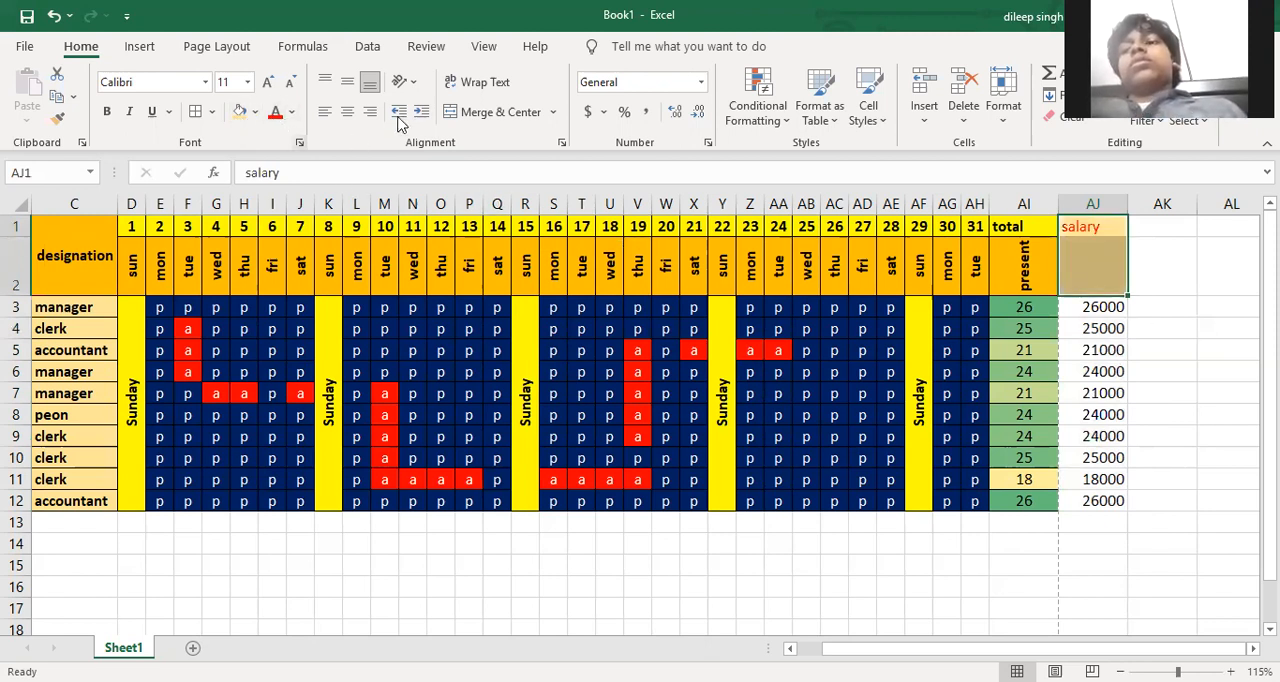
left_click(451, 114)
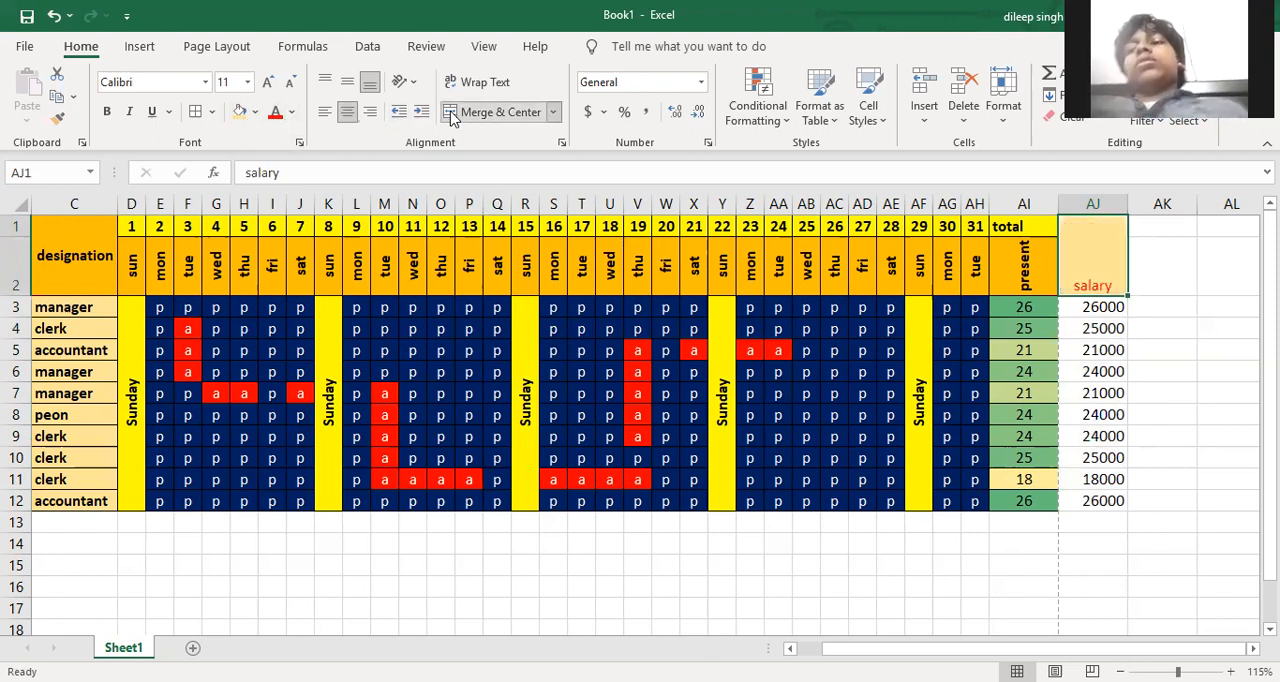
Middle-align the salary heading, make it bold and enlarge it to 16 points
left_click(347, 81)
left_click(107, 111)
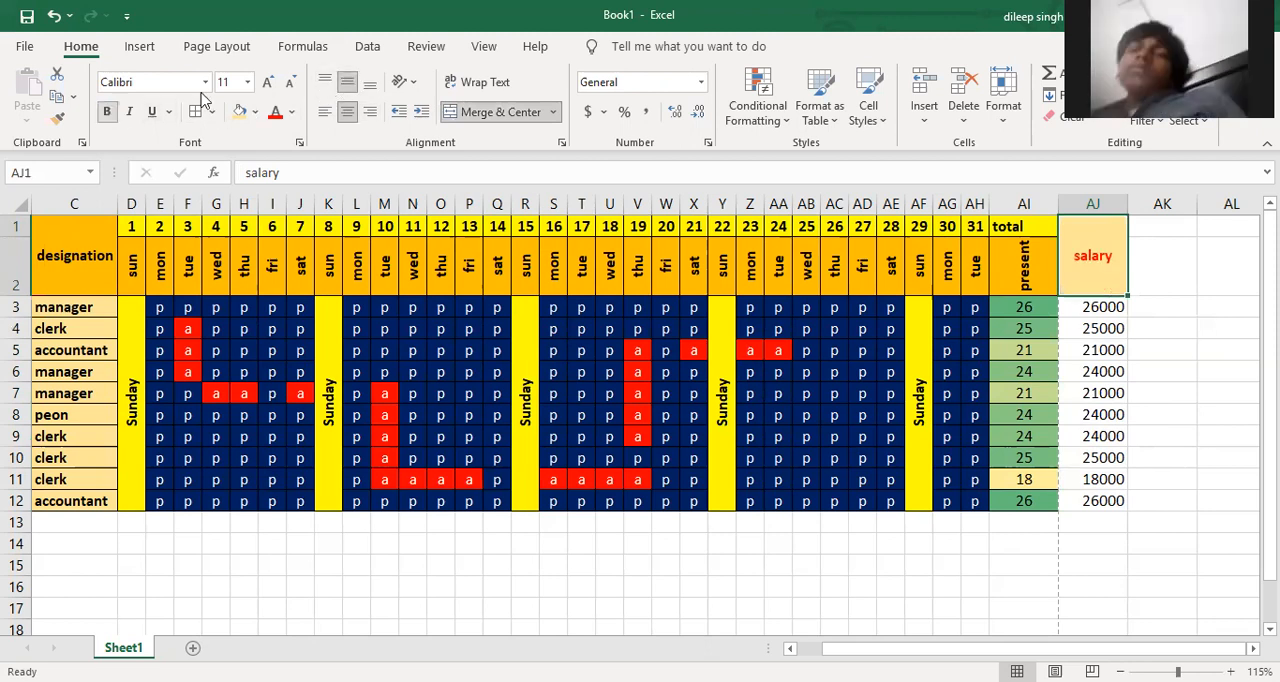
left_click(267, 81)
left_click(267, 81)
left_click(267, 81)
left_click(1176, 376)
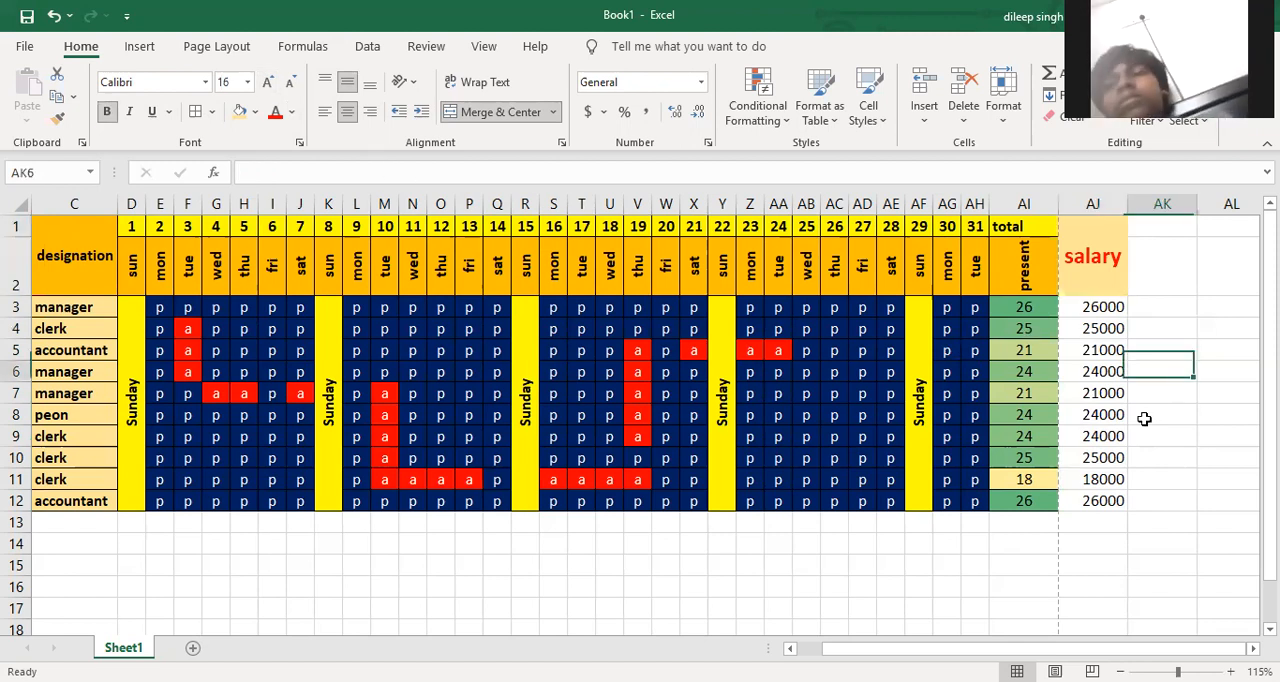
Fill the salary cells AJ3:AJ12 with light orange and add cell borders to the whole salary column from AJ1 to AJ12
left_click(1112, 496)
left_click_drag(1110, 443, 1097, 311)
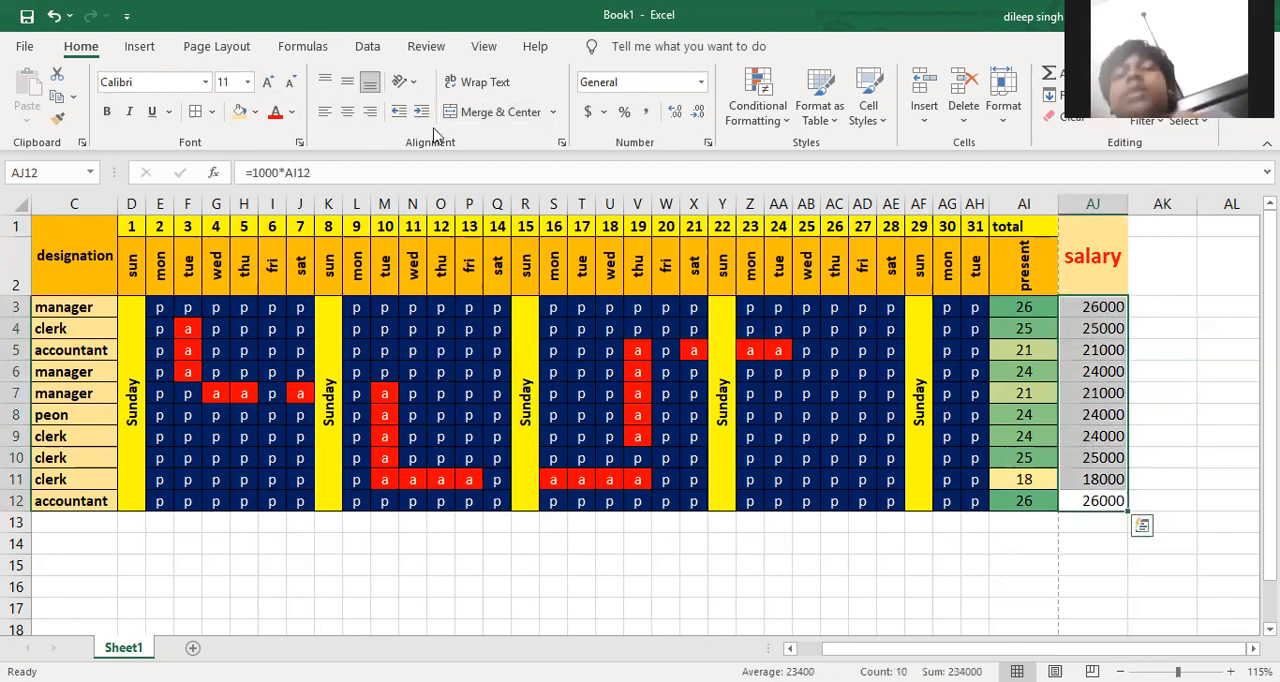
left_click(239, 111)
left_click(1214, 370)
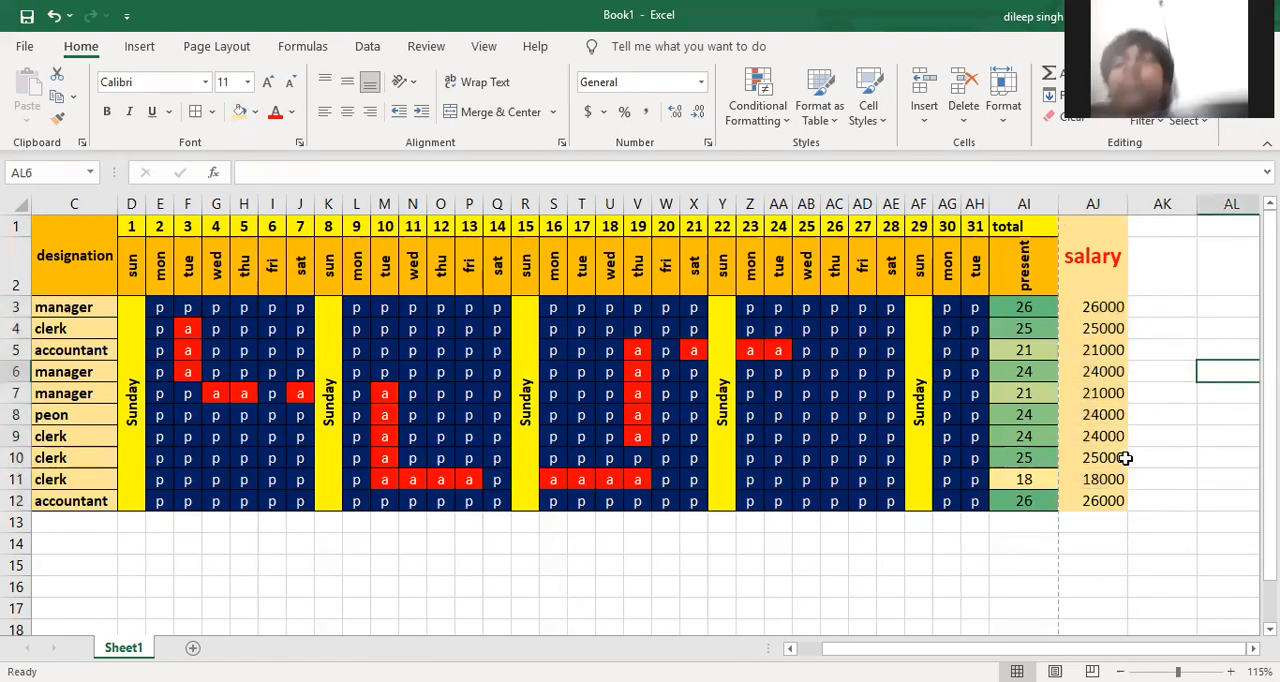
left_click_drag(1100, 500, 1072, 226)
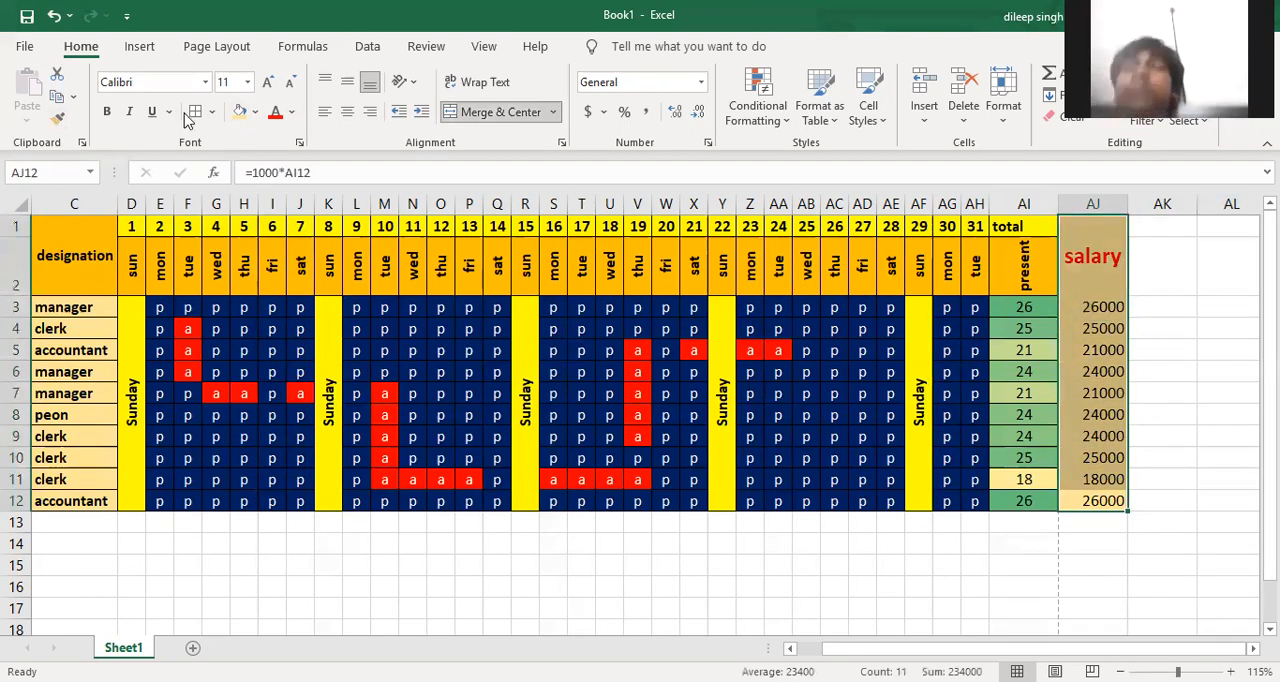
left_click(1186, 395)
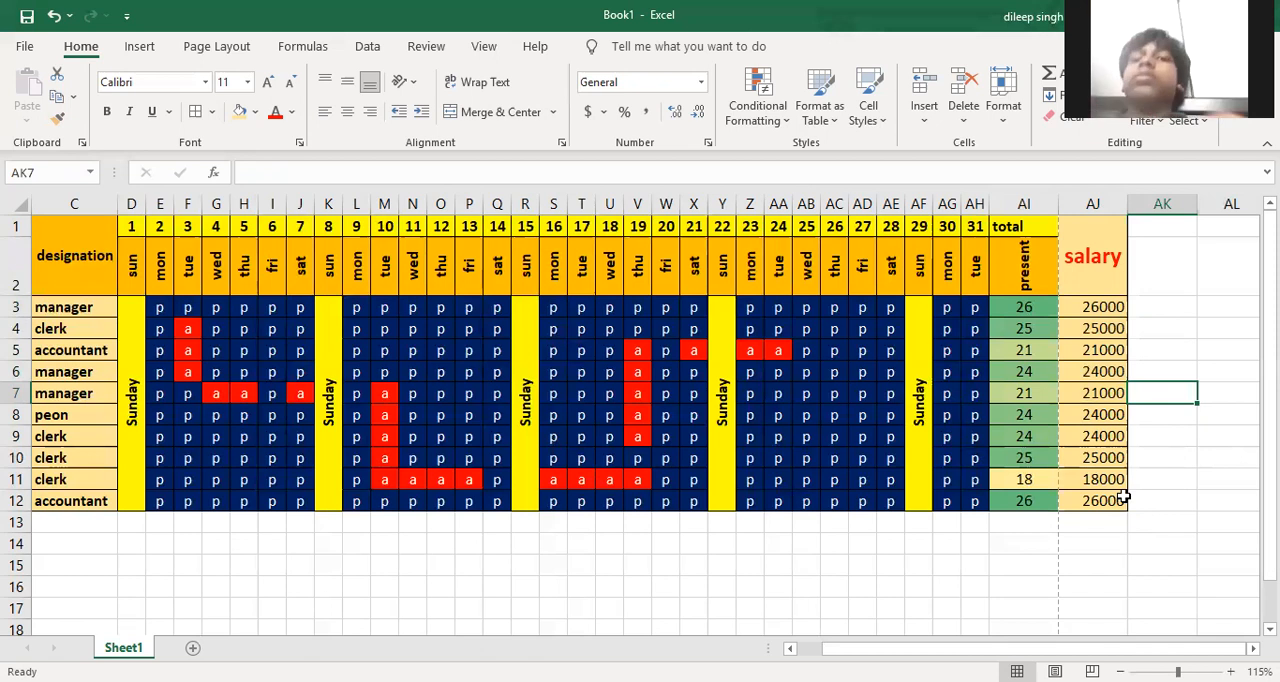
Add data validation to the attendance cells E3:AH12 that allows only a text length between 0 and 1
scroll(1124, 497, "left", 2)
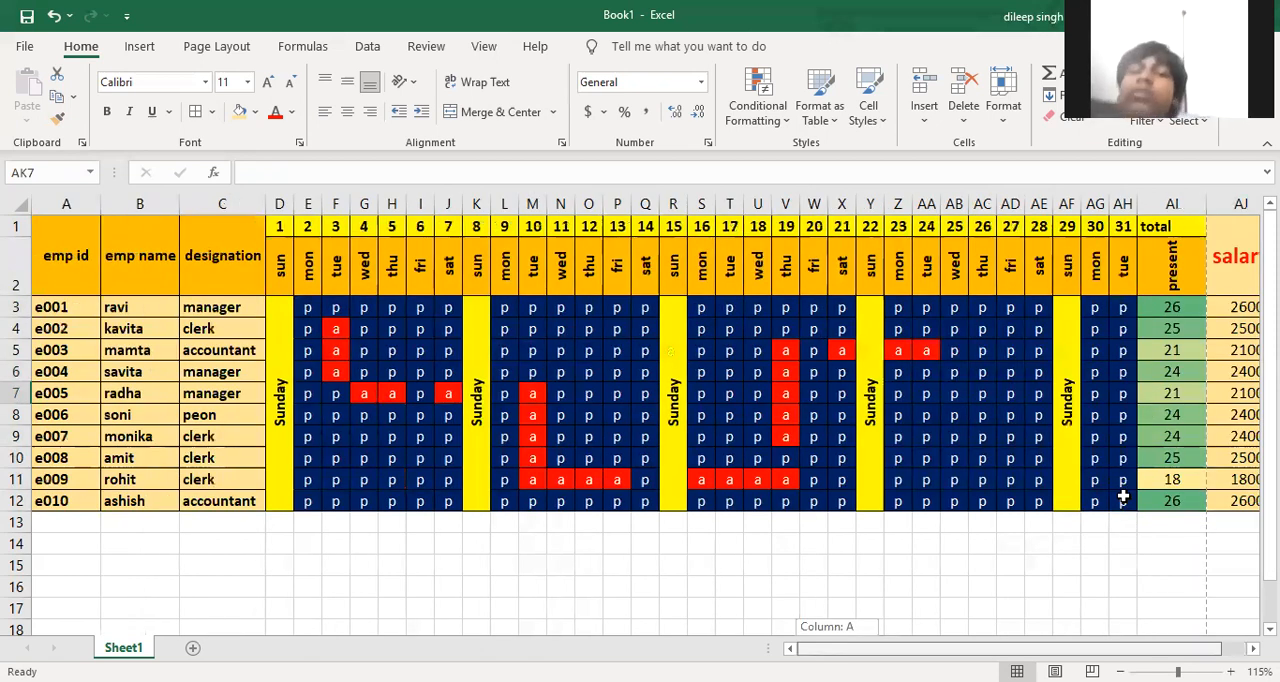
left_click_drag(1138, 649, 1138, 649)
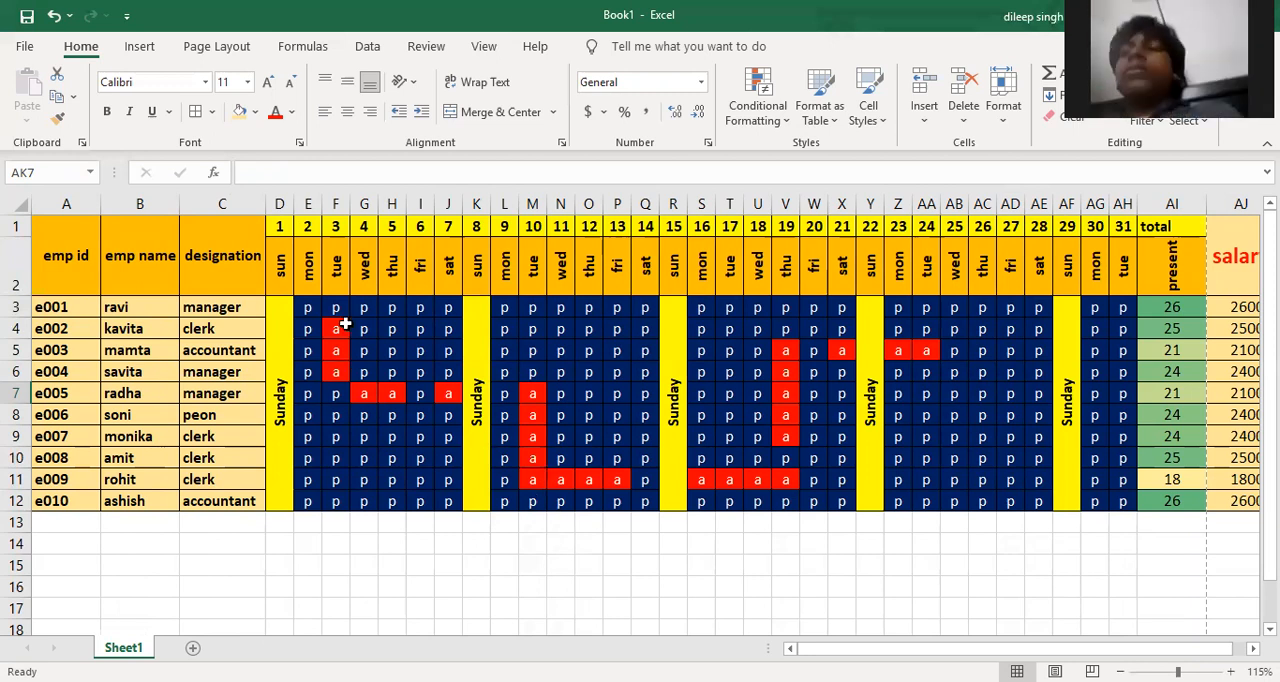
left_click_drag(312, 308, 1112, 412)
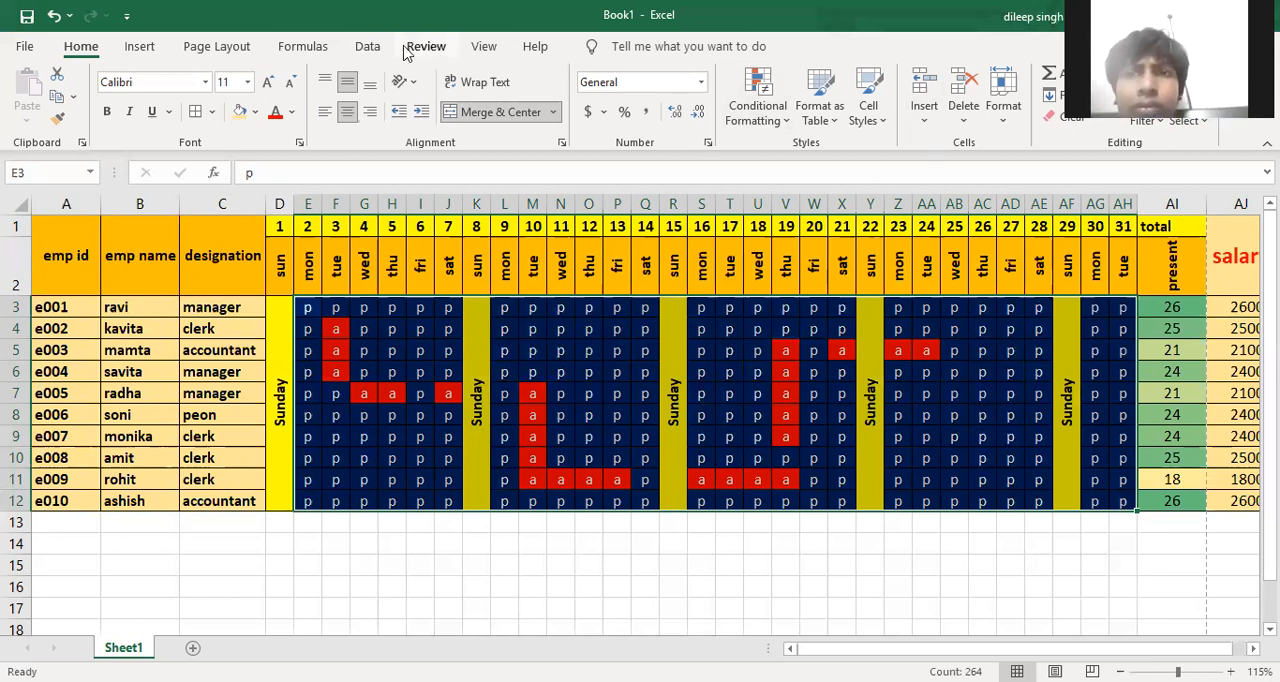
left_click(367, 47)
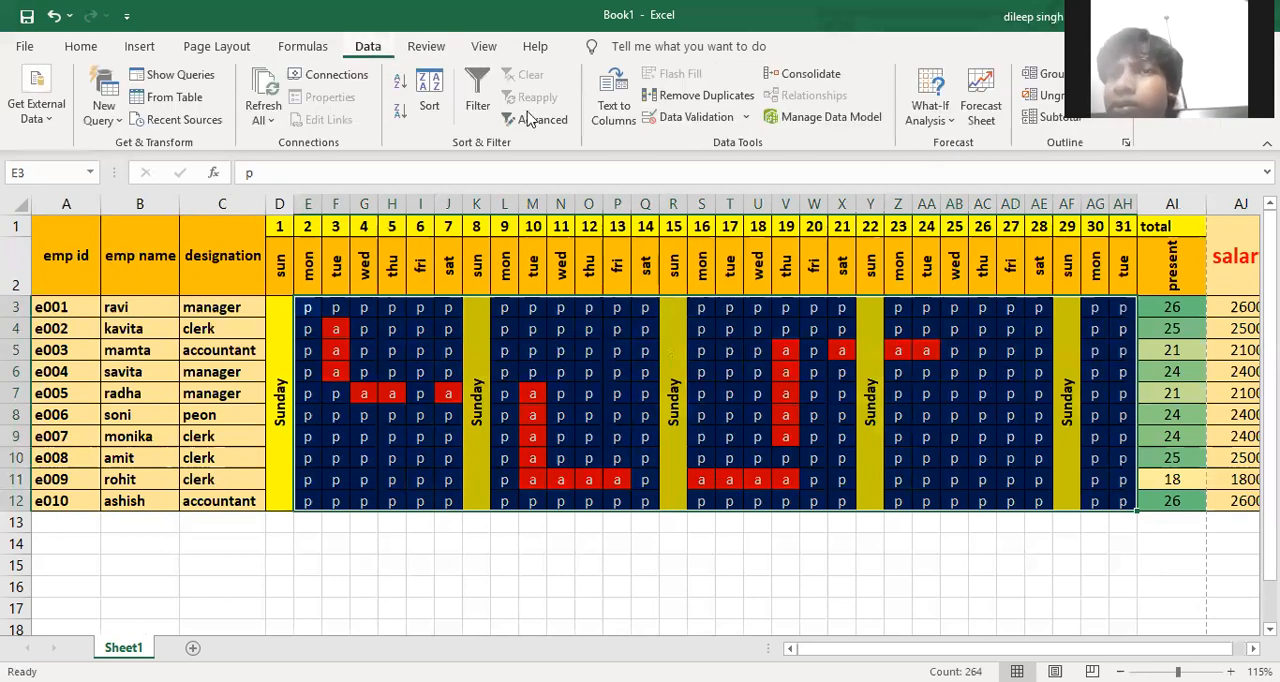
left_click(745, 118)
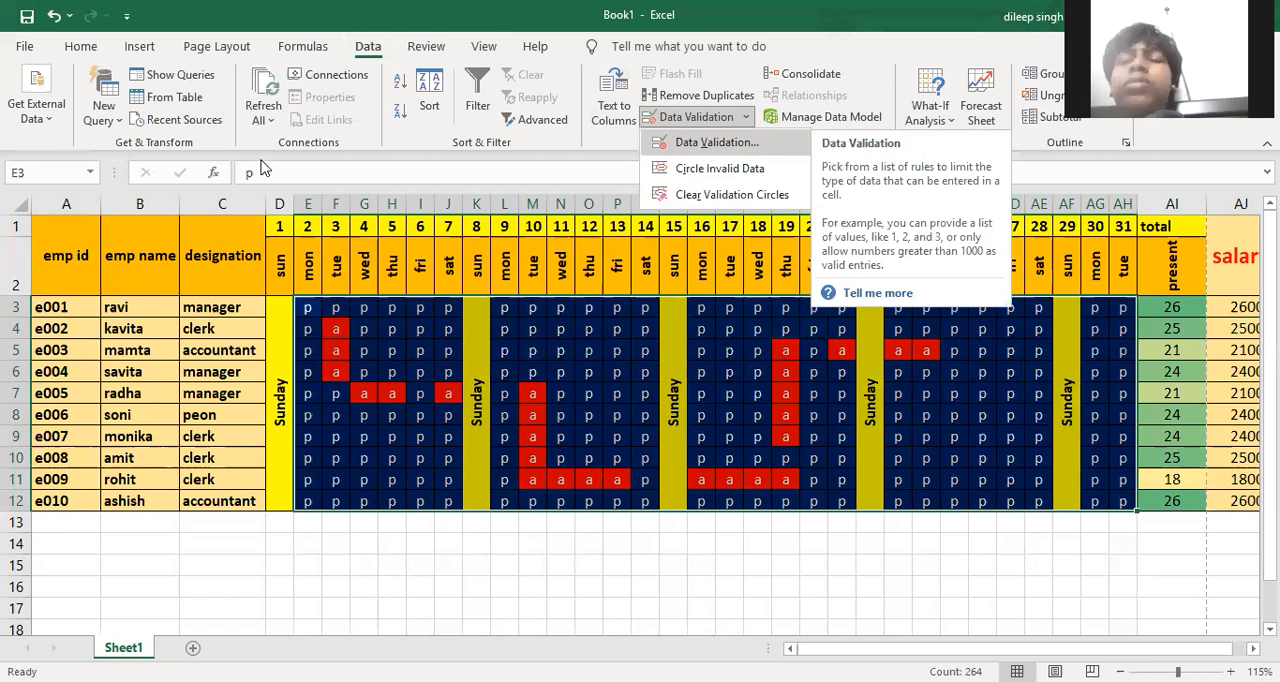
left_click(710, 143)
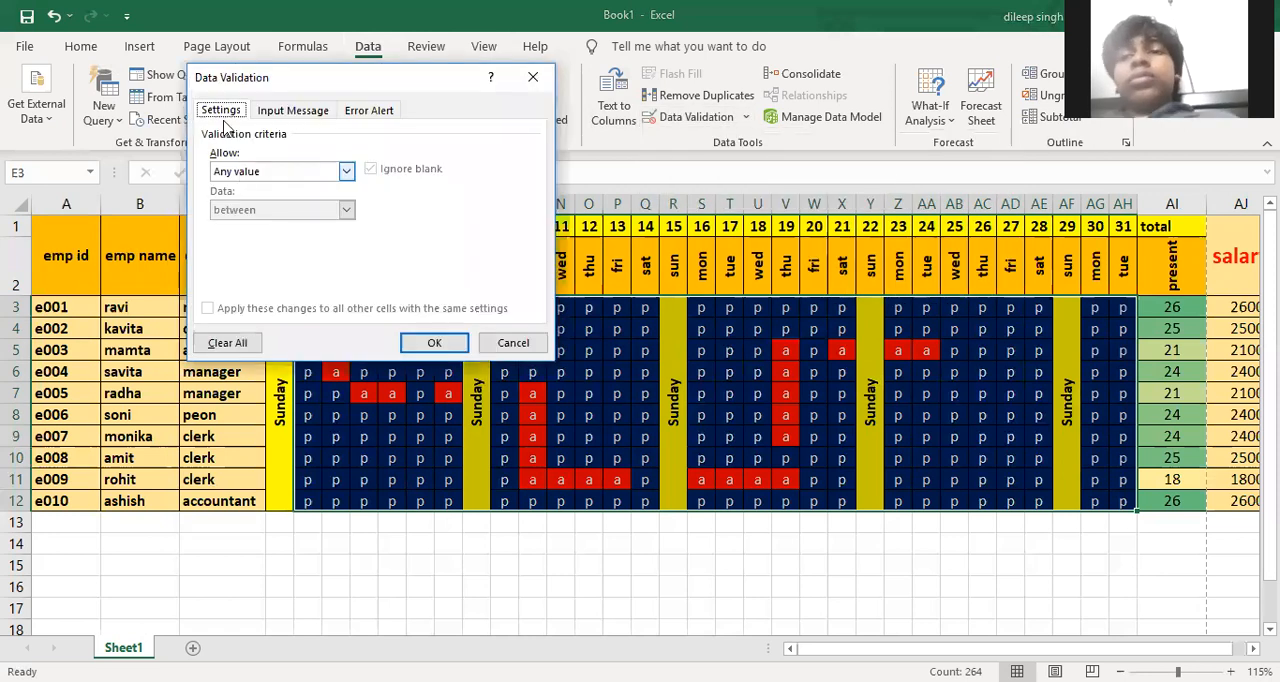
left_click(272, 175)
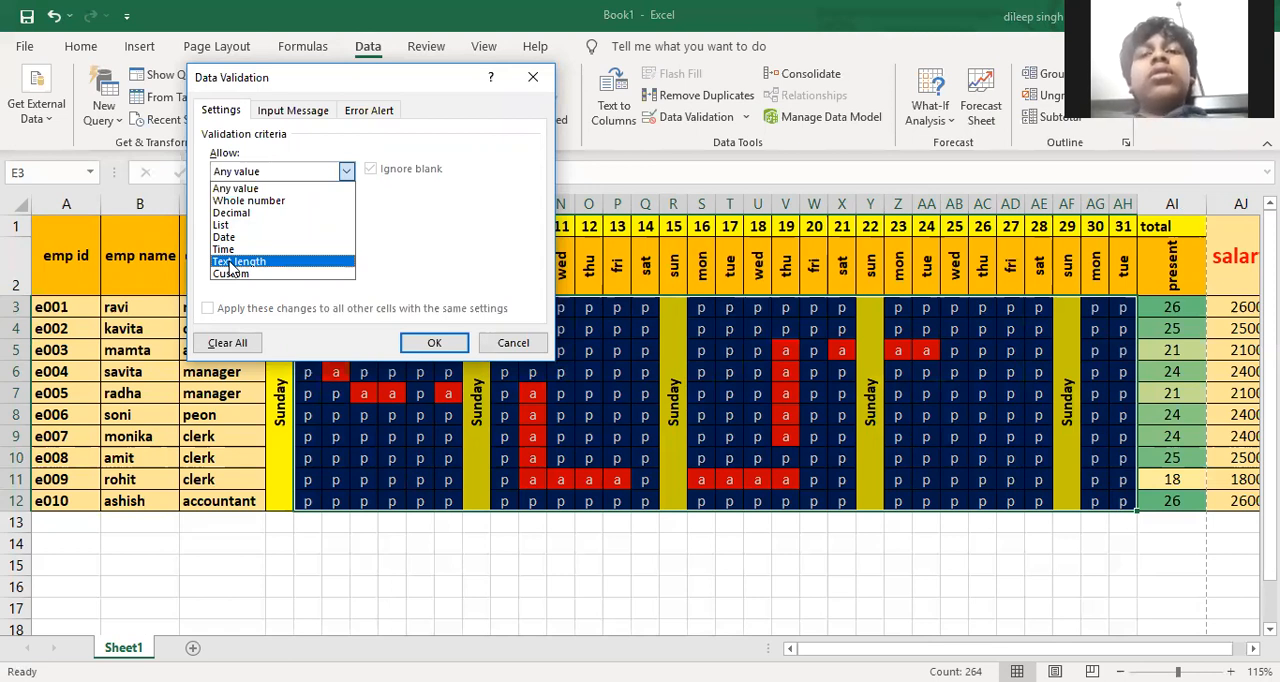
left_click(233, 263)
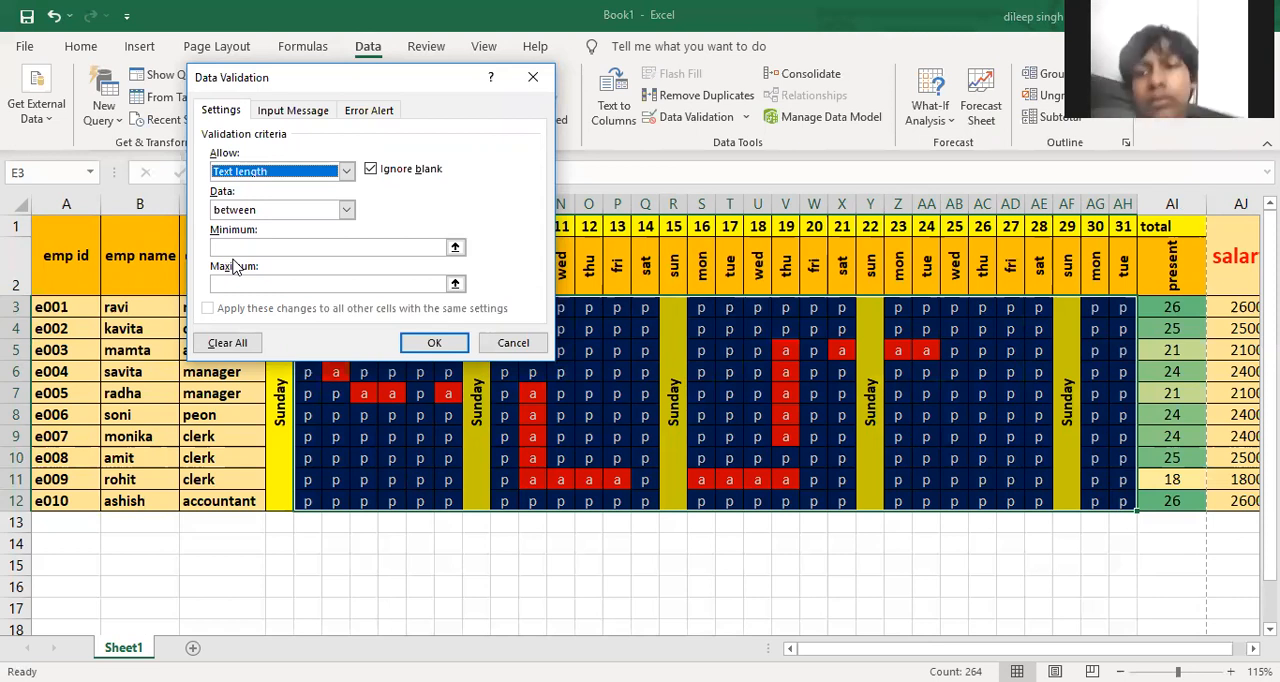
left_click(233, 249)
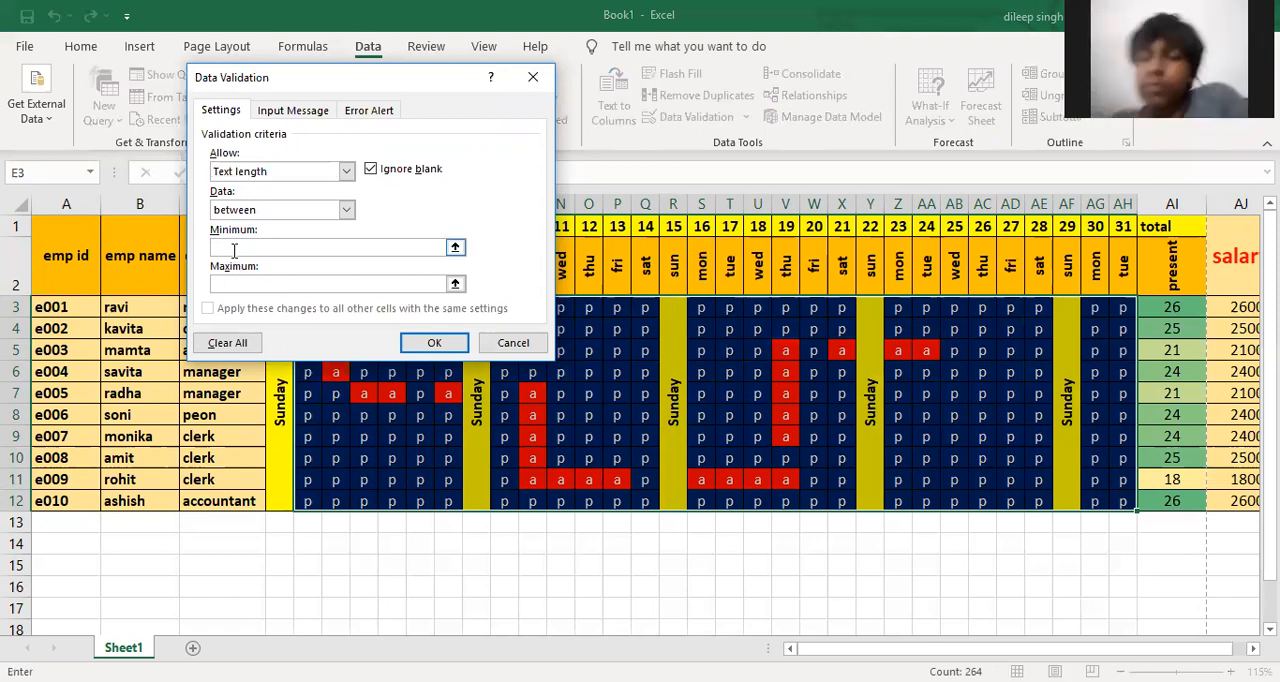
type("0")
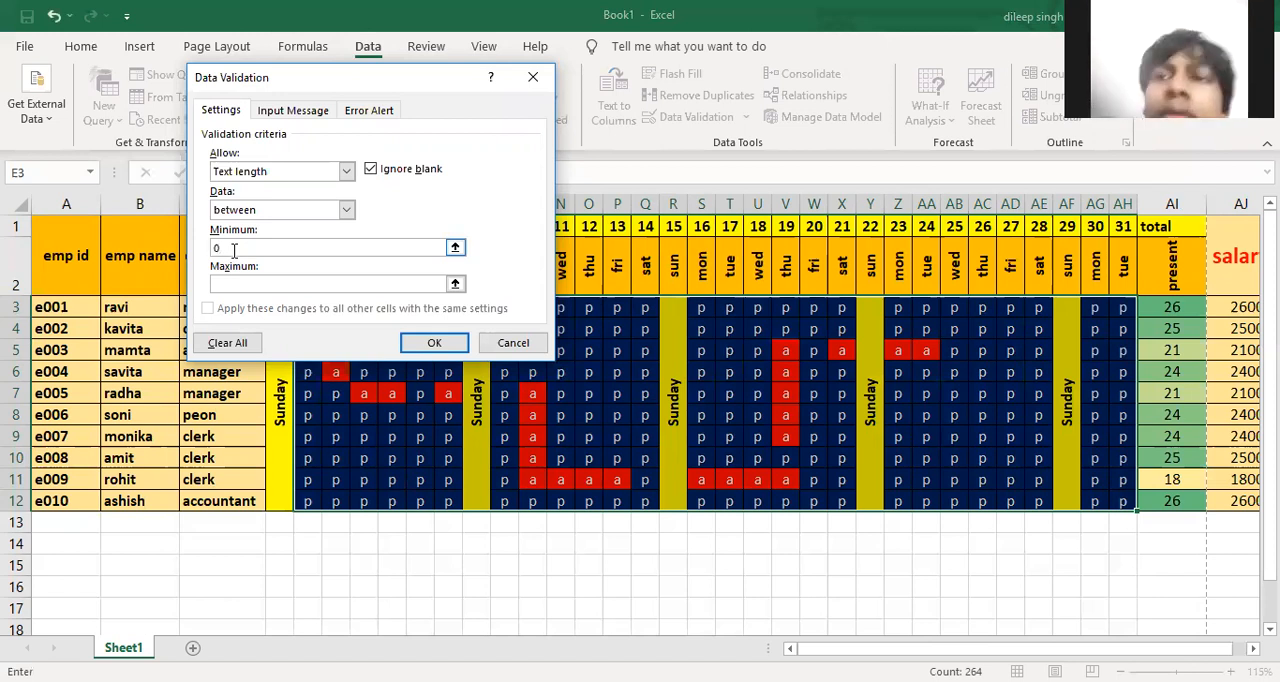
left_click(238, 284)
type("1")
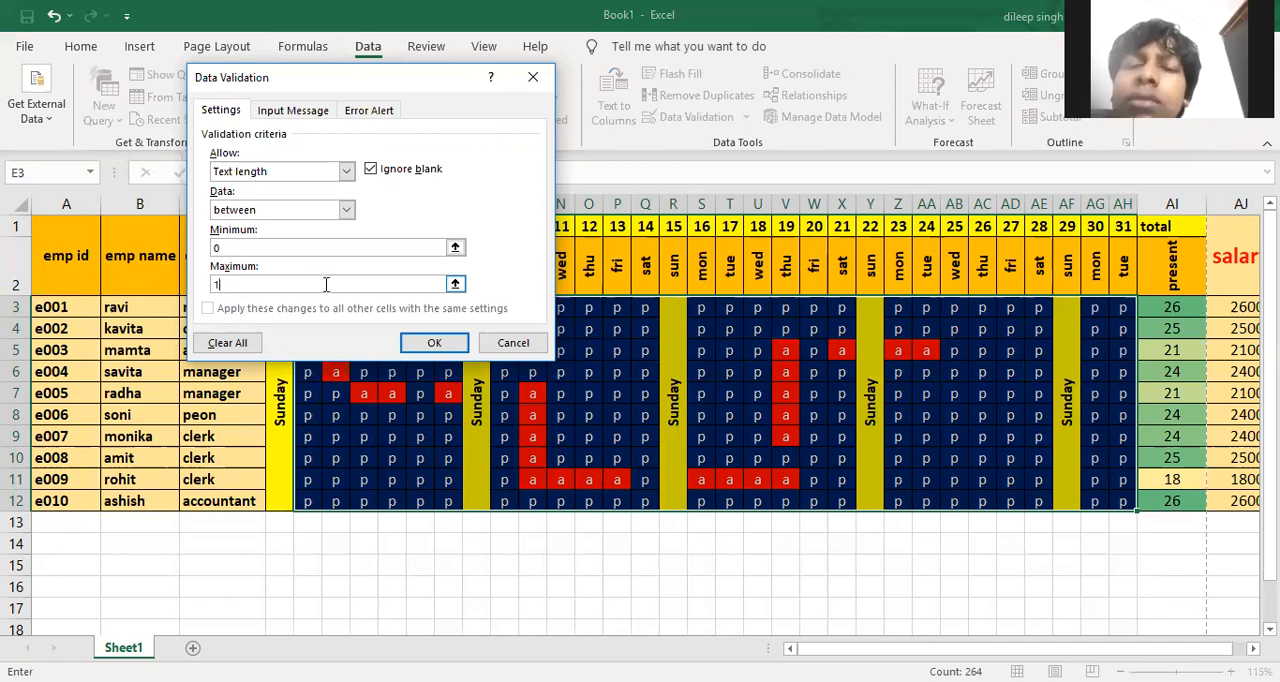
left_click(407, 345)
Test the validation by entering "pp" in cell I3, retry the entry and replace it with "p"
left_click(417, 309)
type("pp")
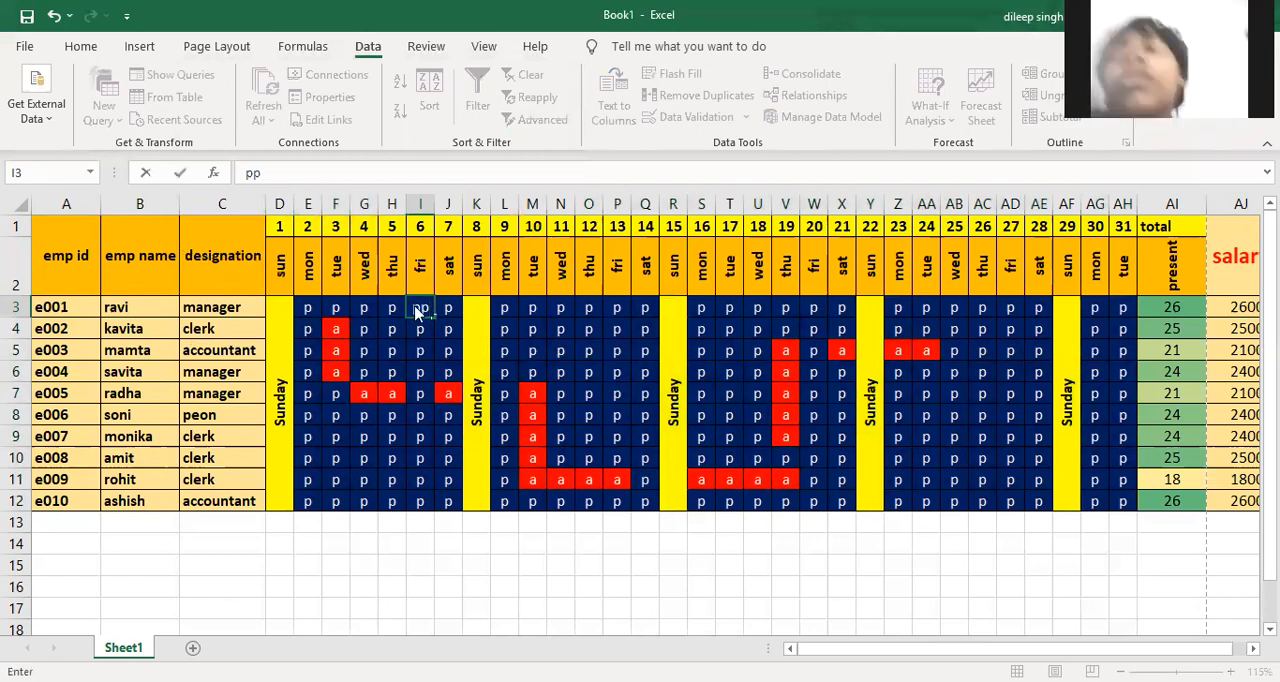
key("Return")
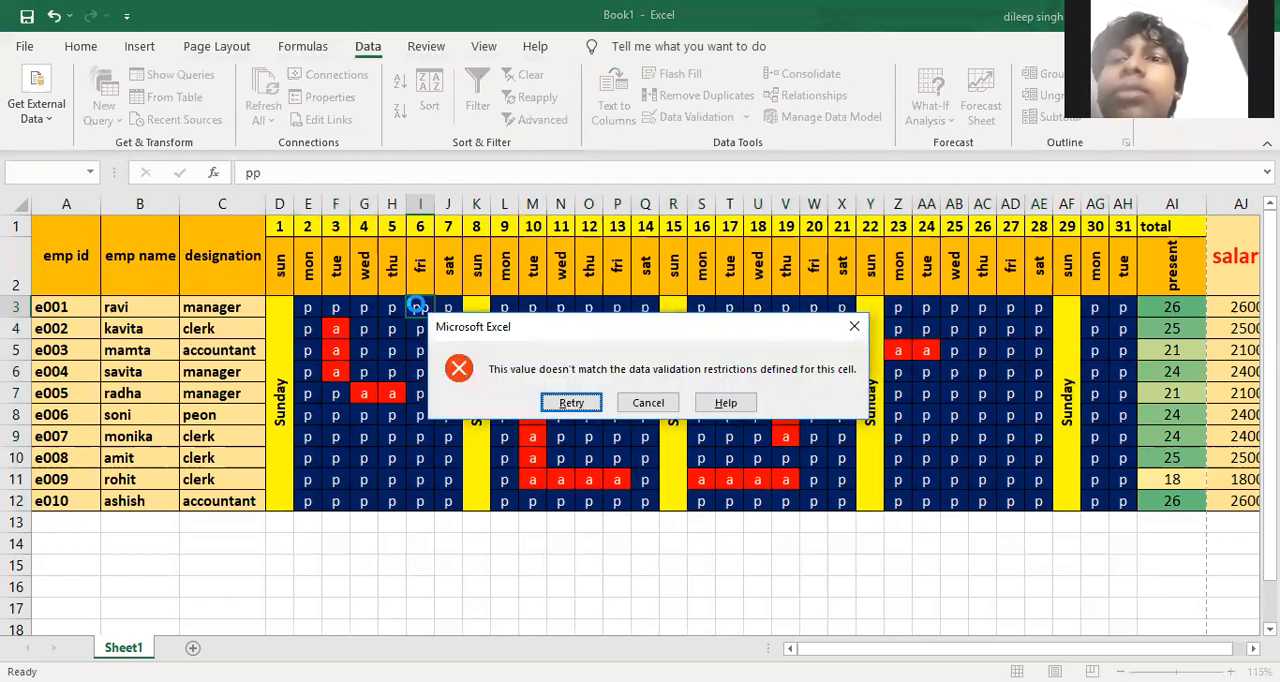
key("Return")
key("BackSpace")
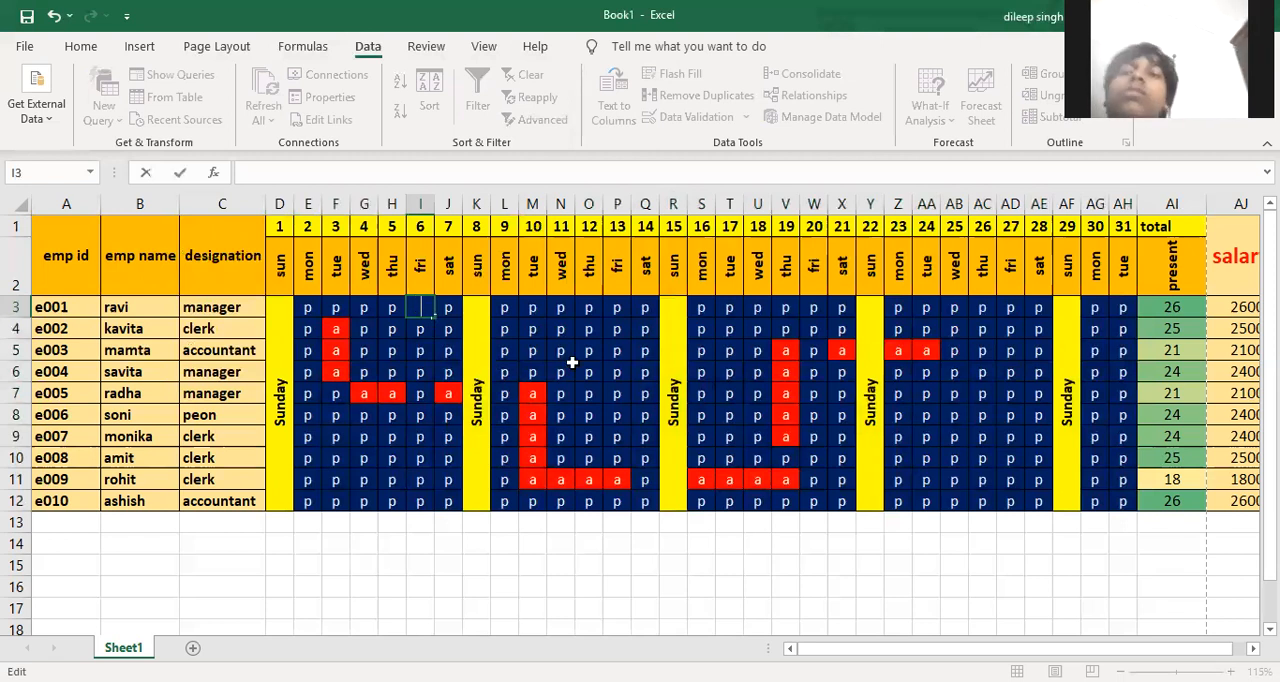
type("p")
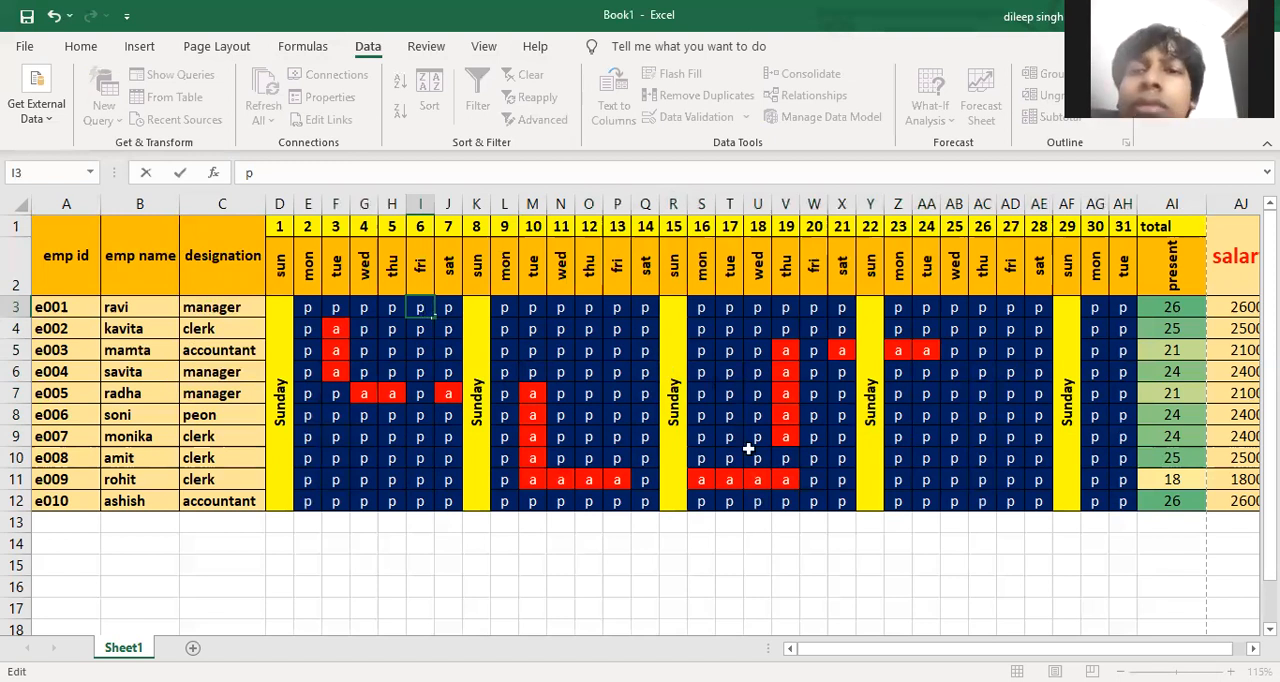
left_click_drag(589, 394, 598, 375)
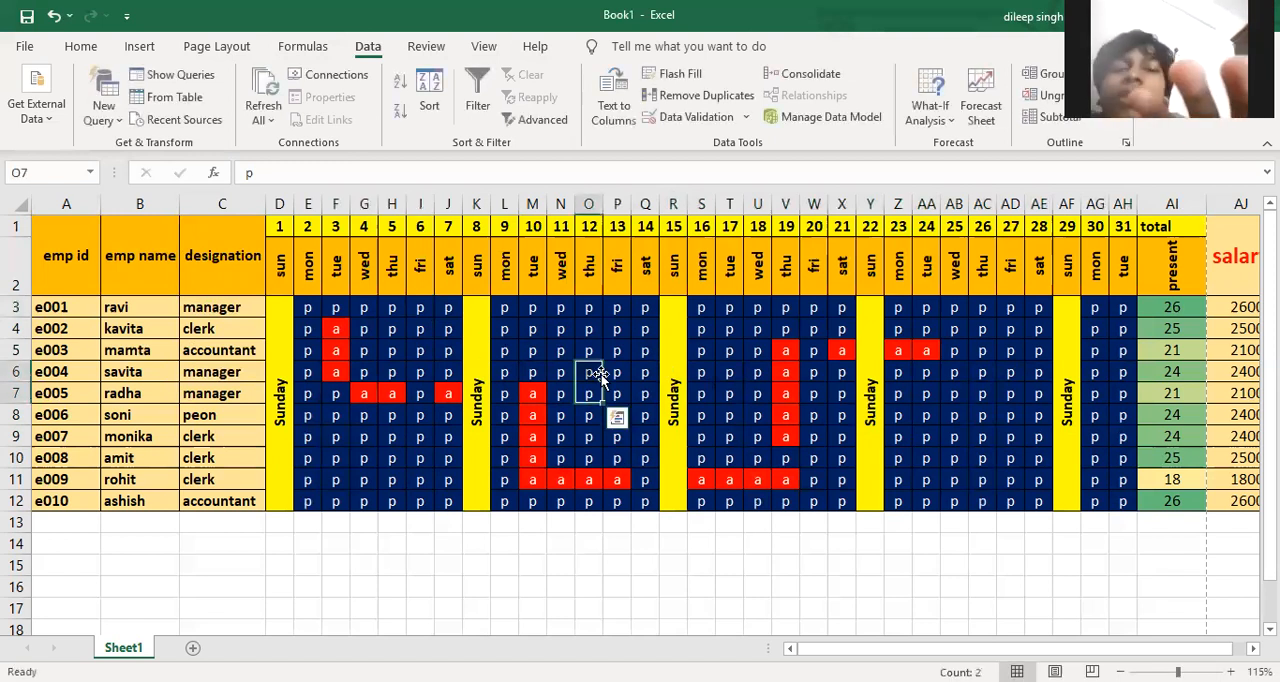
key("Left")
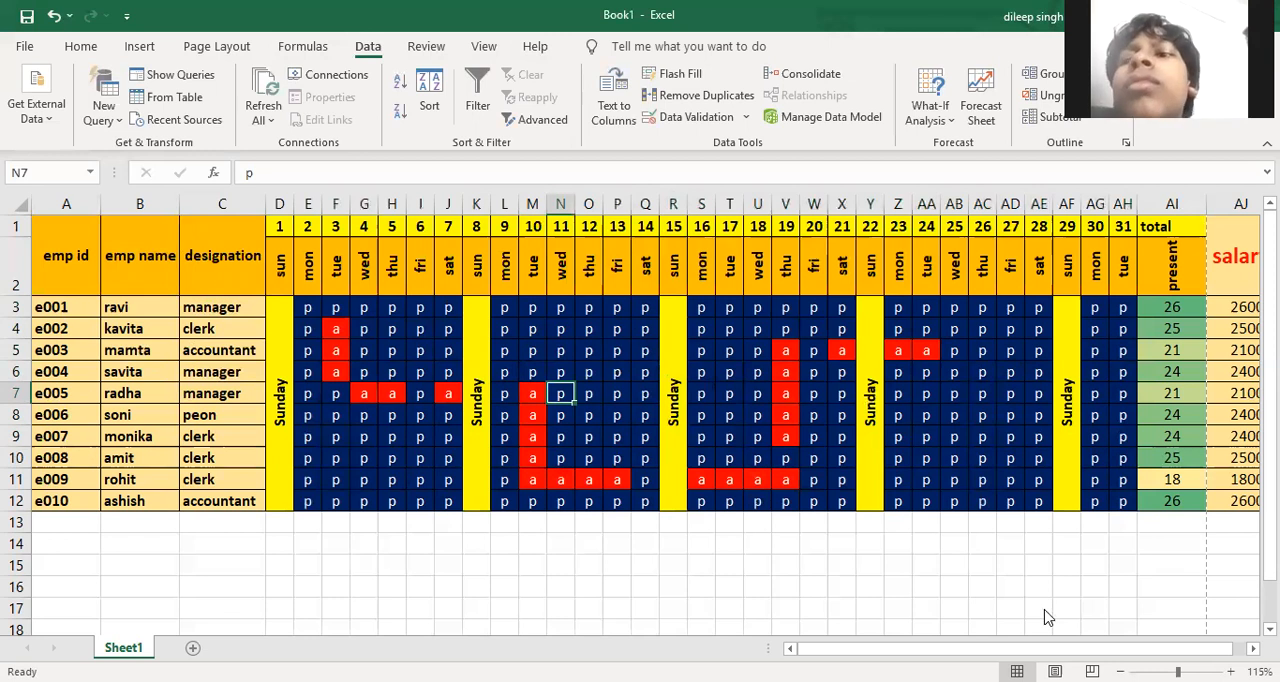
Clear all data validation settings from the attendance cells E3:AH12
left_click_drag(1124, 501, 315, 356)
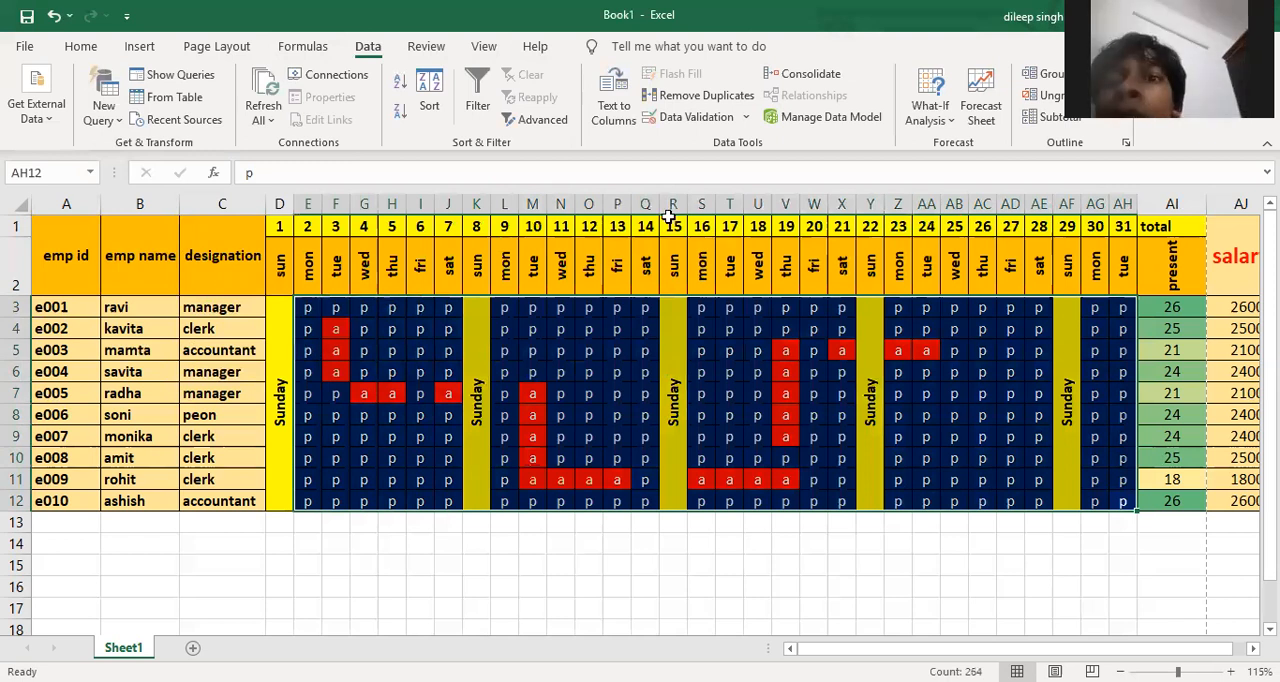
left_click(746, 118)
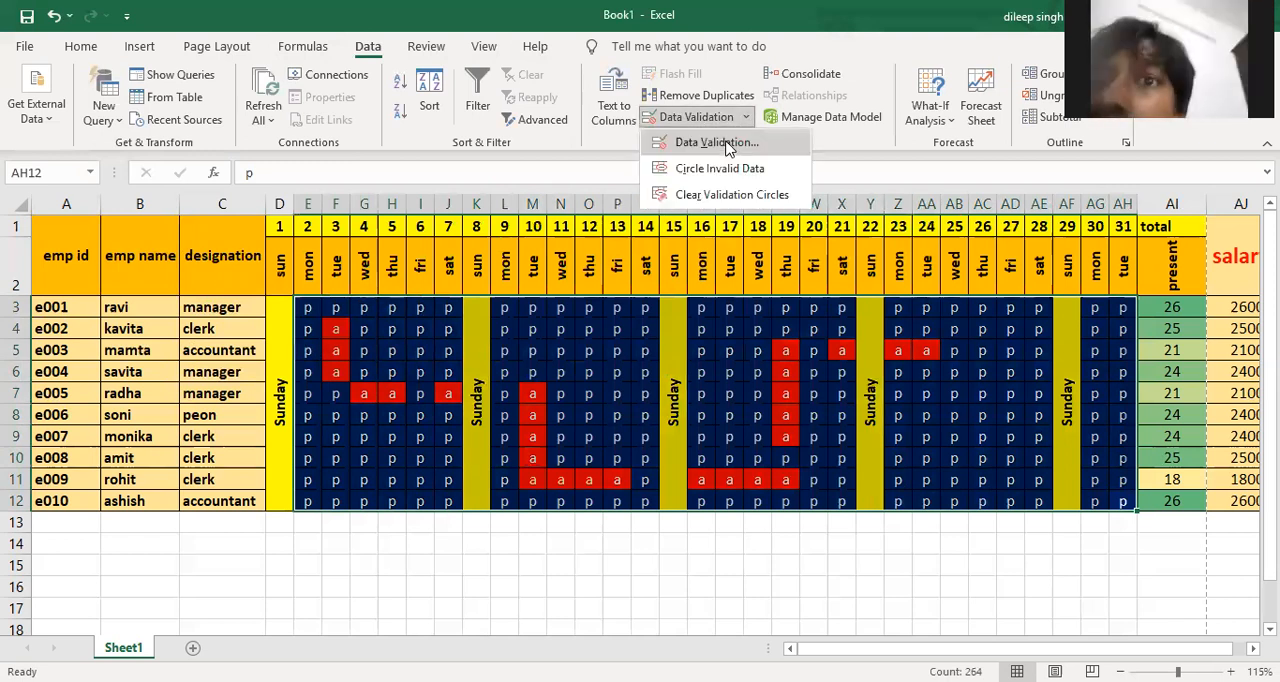
left_click(716, 143)
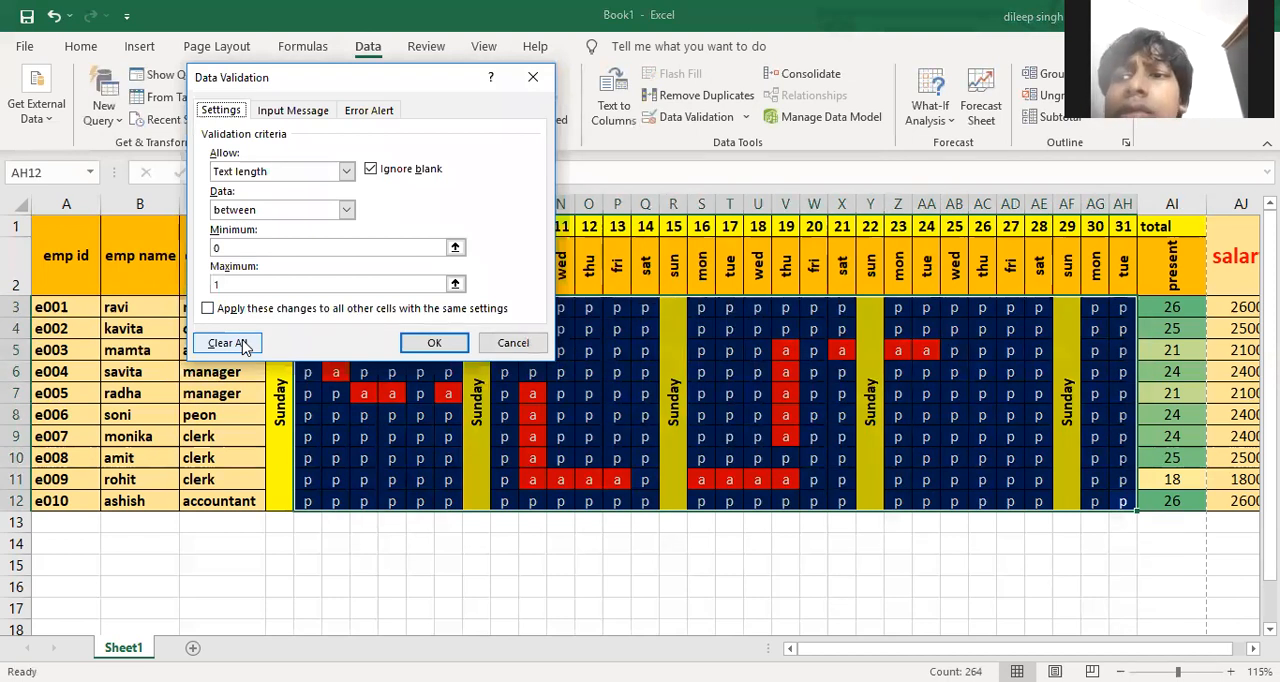
left_click(241, 344)
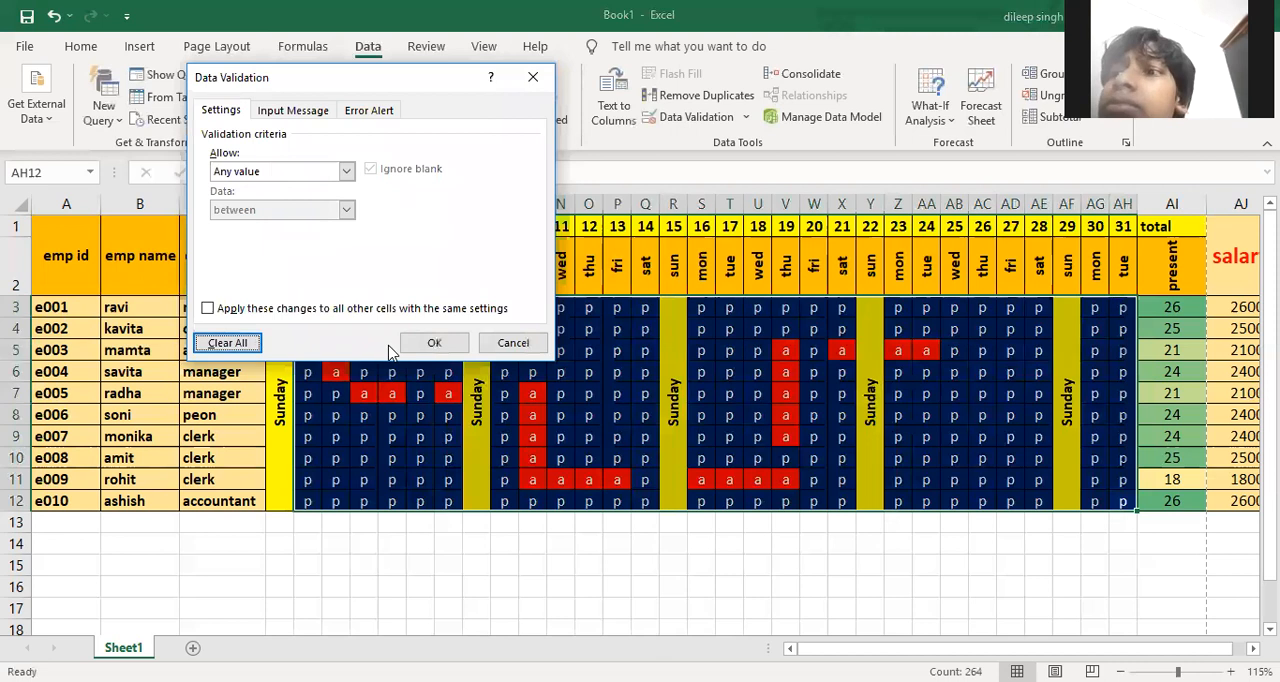
key("Return")
Test unrestricted entry by changing cell J4 to "pp", and restore it to "p"
left_click(451, 320)
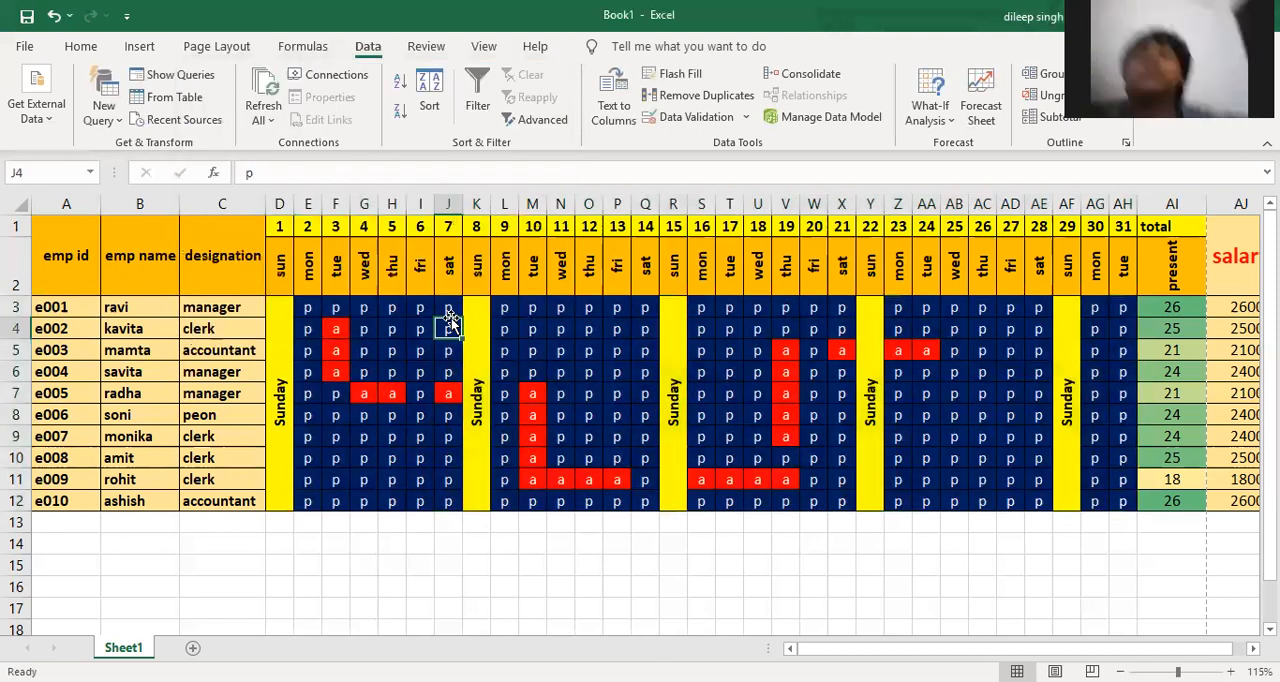
double_click(451, 320)
type("p")
key("Return")
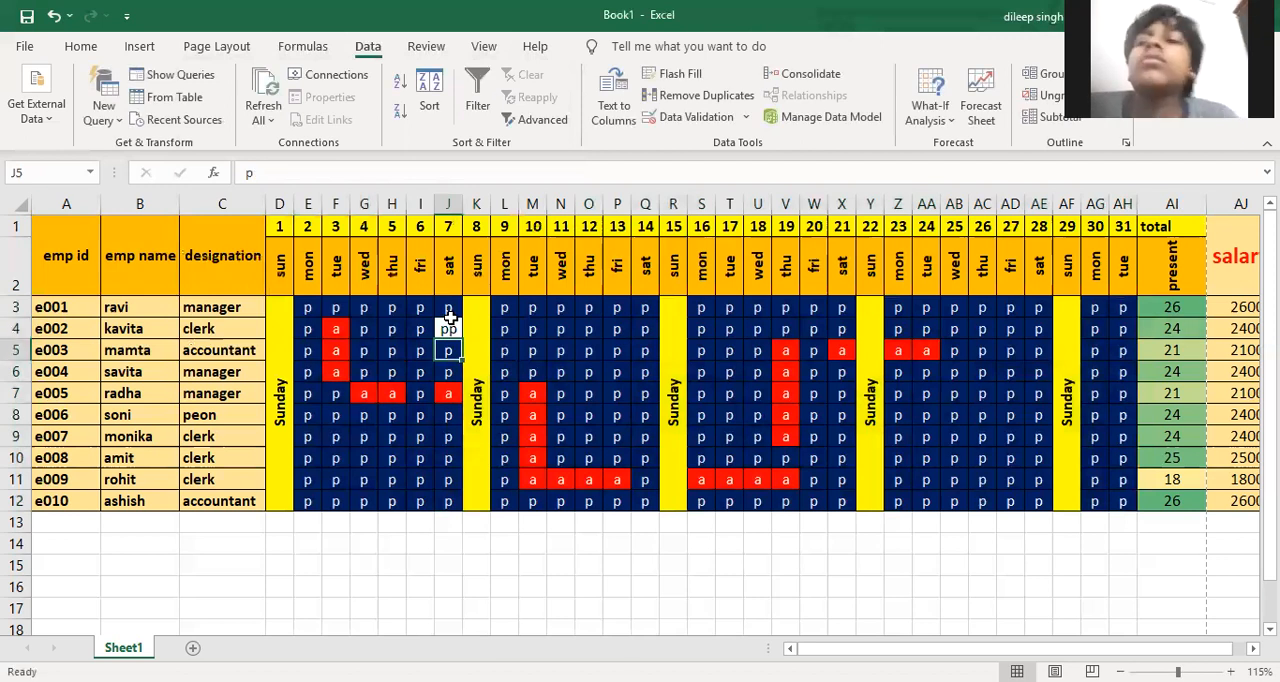
left_click(450, 322)
key("Delete")
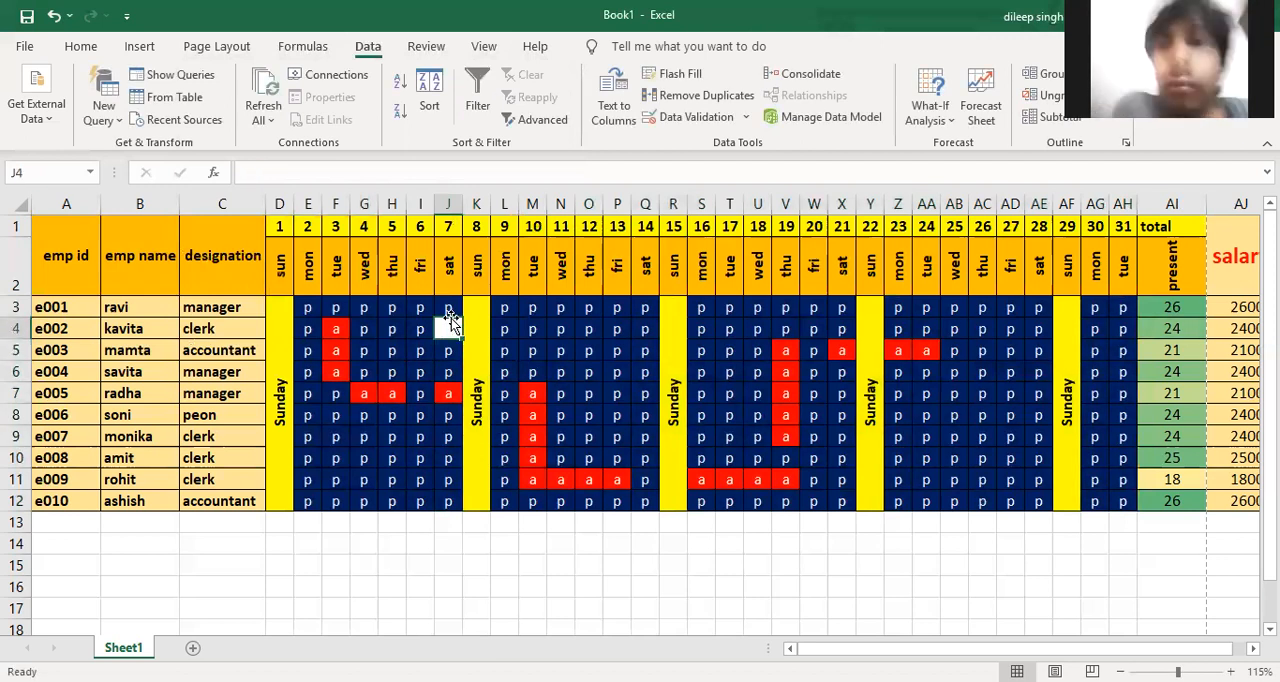
type("p")
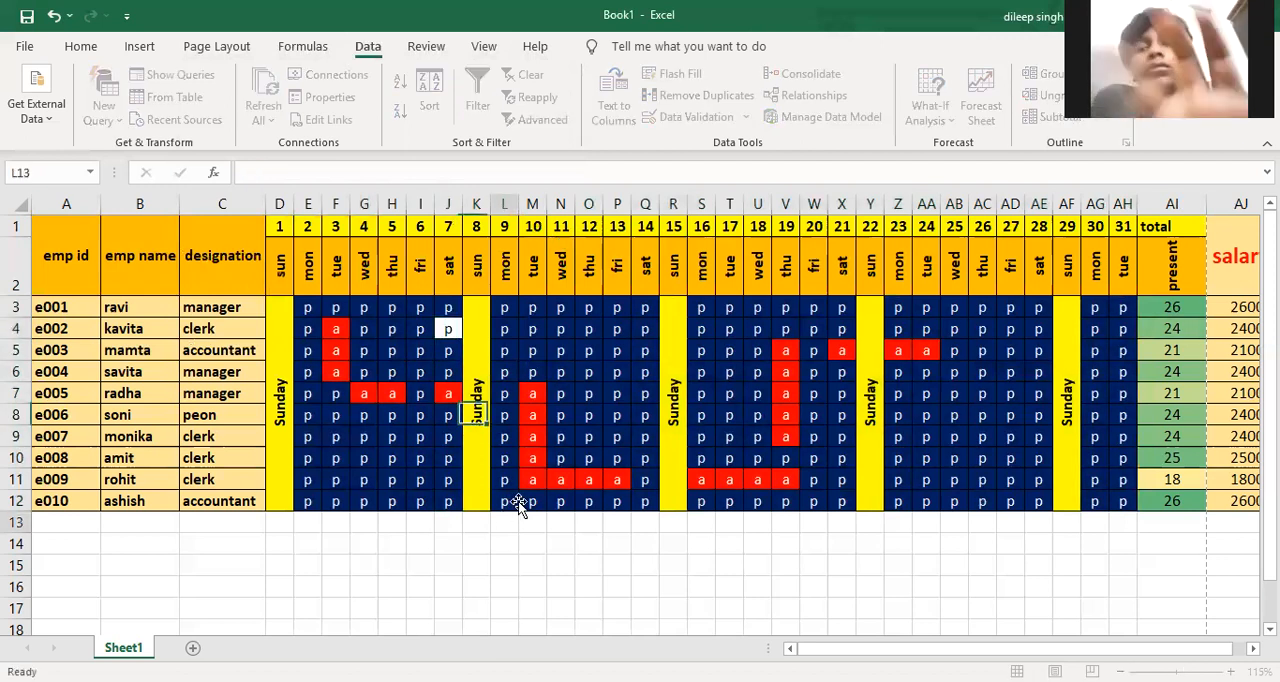
left_click(500, 518)
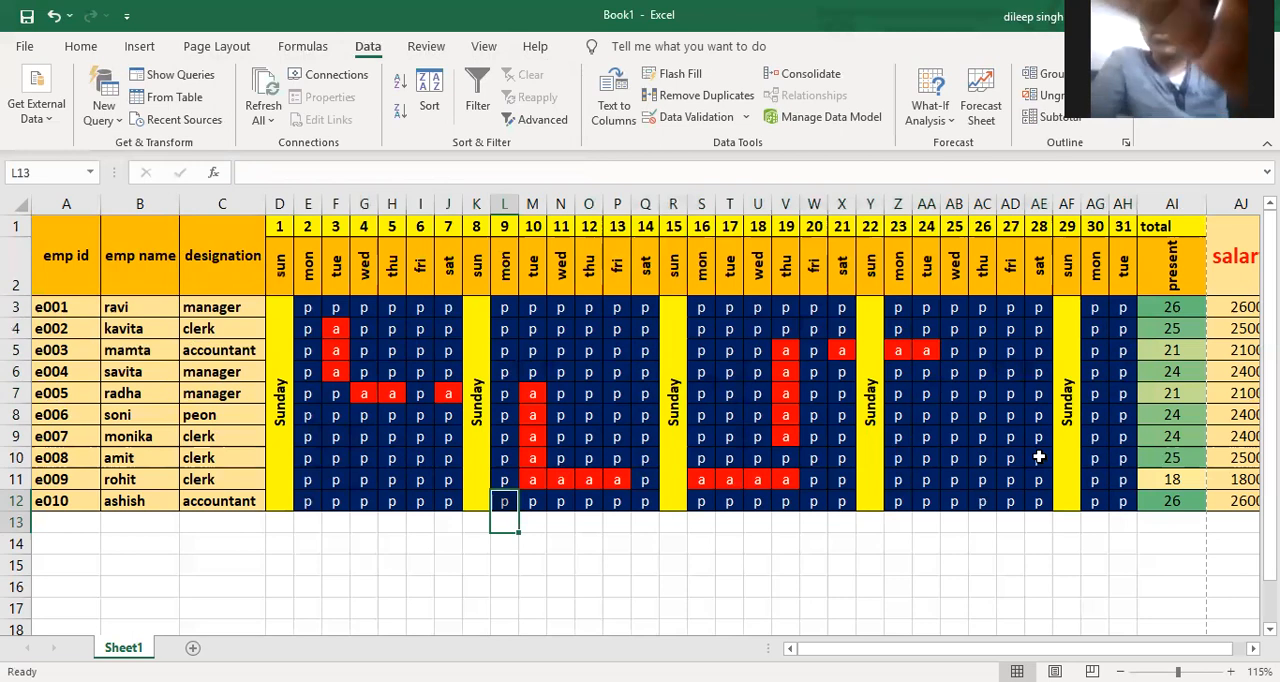
scroll(948, 538, "down", 1, "ctrl")
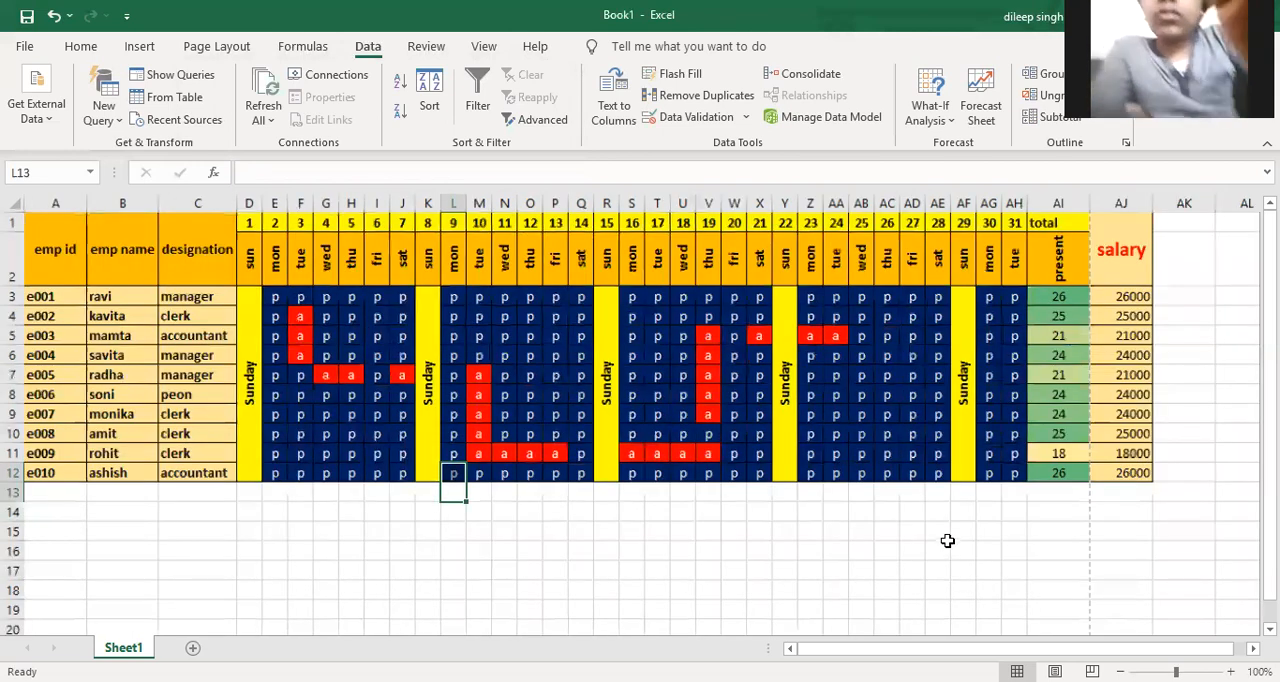
scroll(948, 541, "down", 1)
scroll(948, 539, "up", 1, "ctrl")
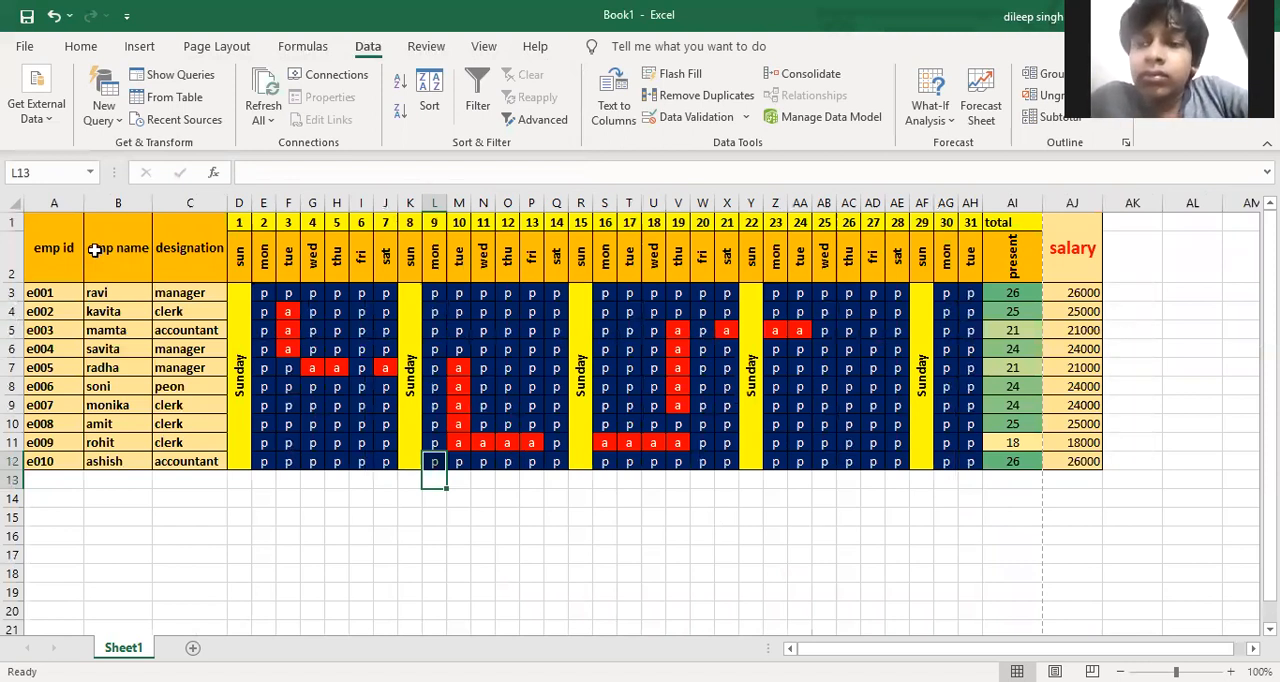
left_click(59, 279)
left_click_drag(59, 279, 59, 440)
left_click_drag(53, 252, 40, 466)
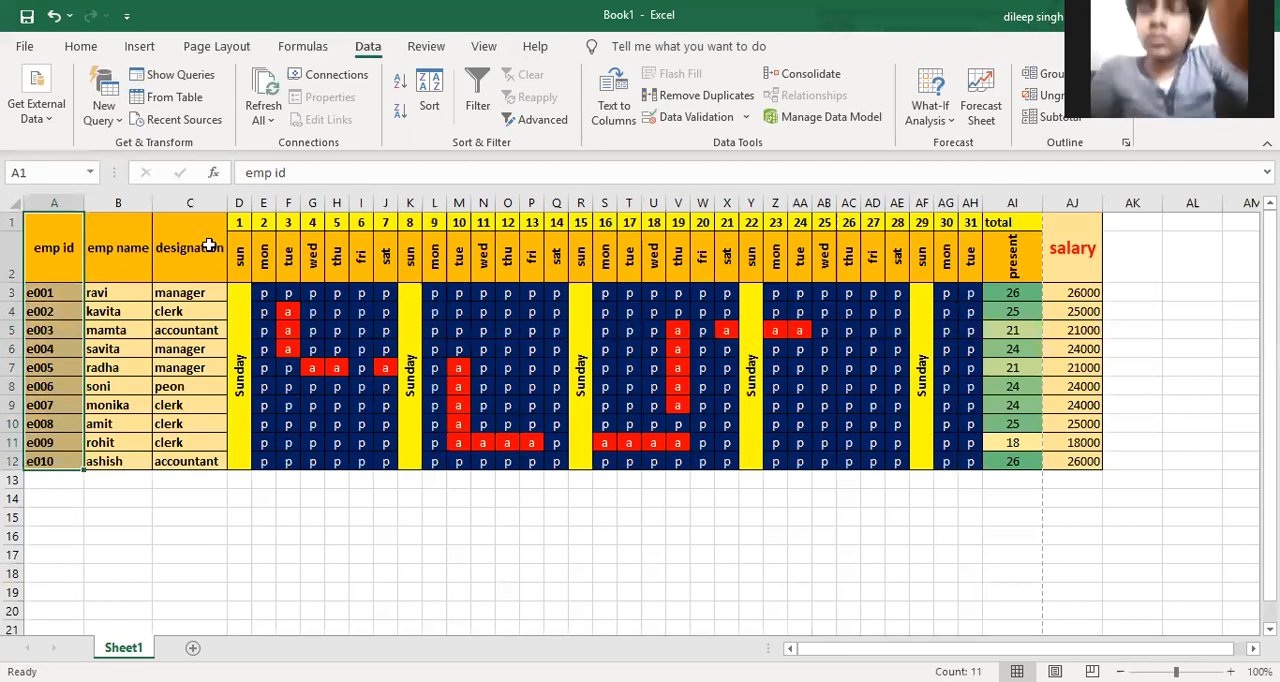
left_click_drag(209, 245, 207, 460)
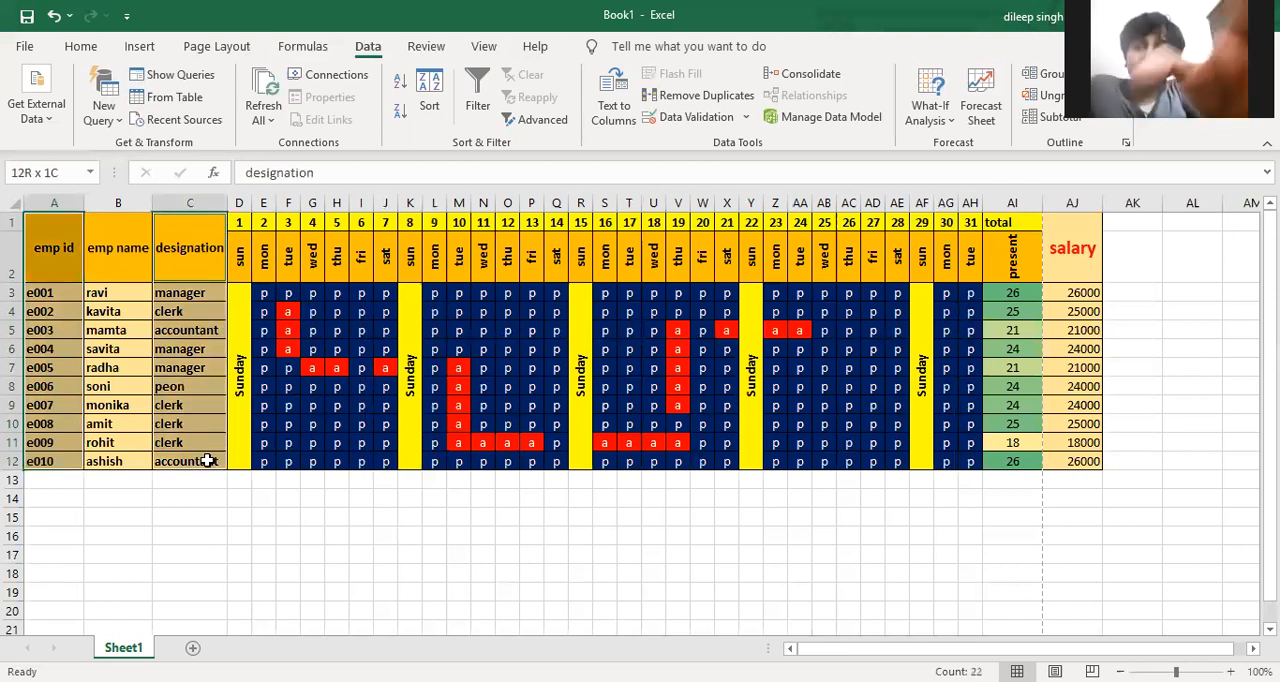
left_click(128, 477)
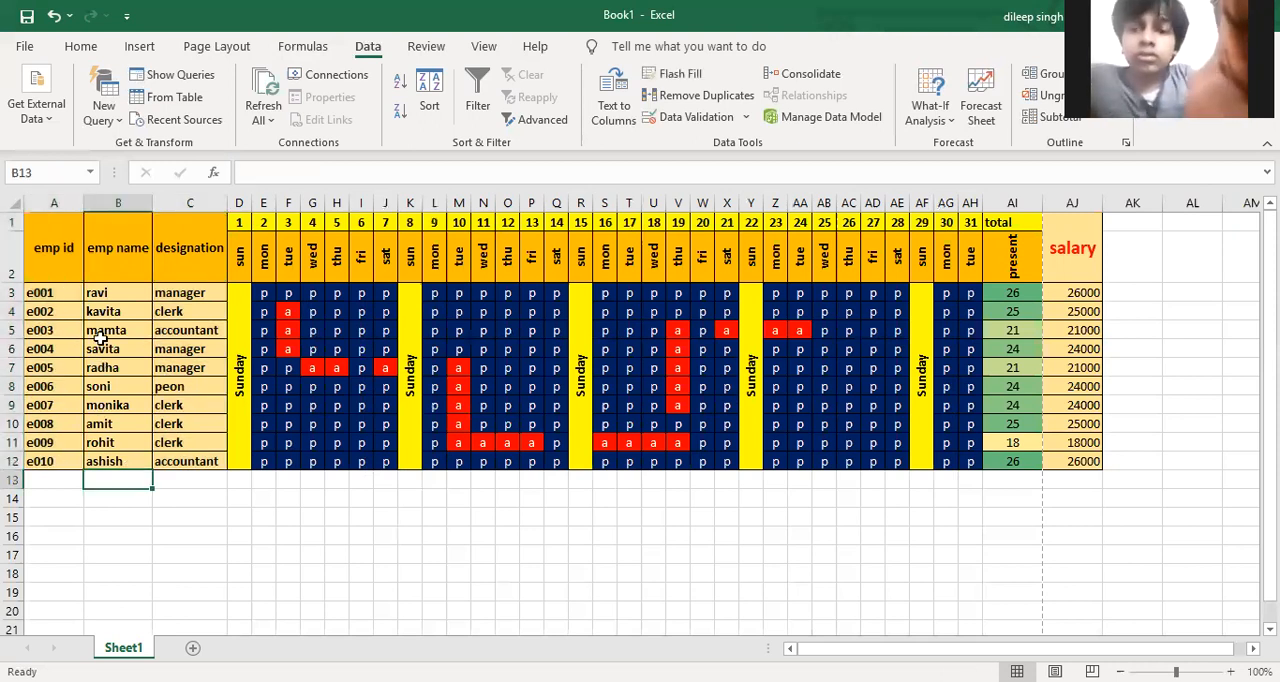
Try to create a chart sheet from A1:B12 and the present column AI2:AI12, headings included, and return to the attendance sheet
left_click_drag(50, 255, 110, 462)
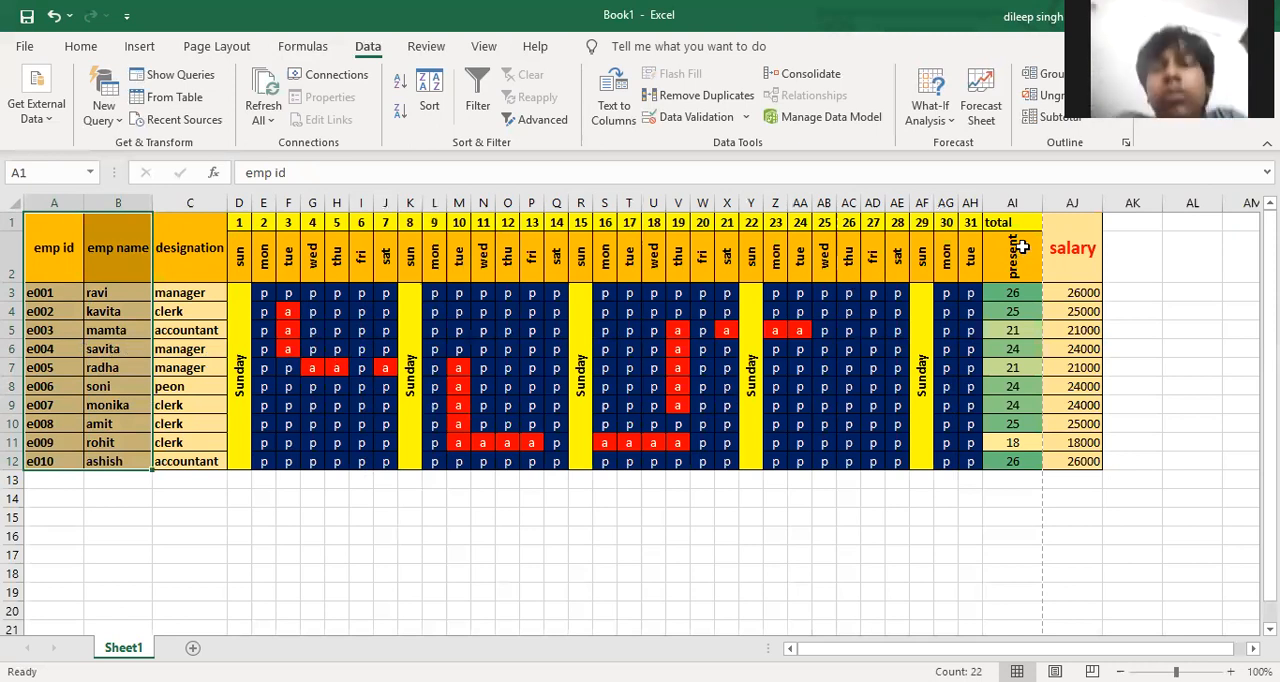
left_click_drag(1019, 238, 1022, 459)
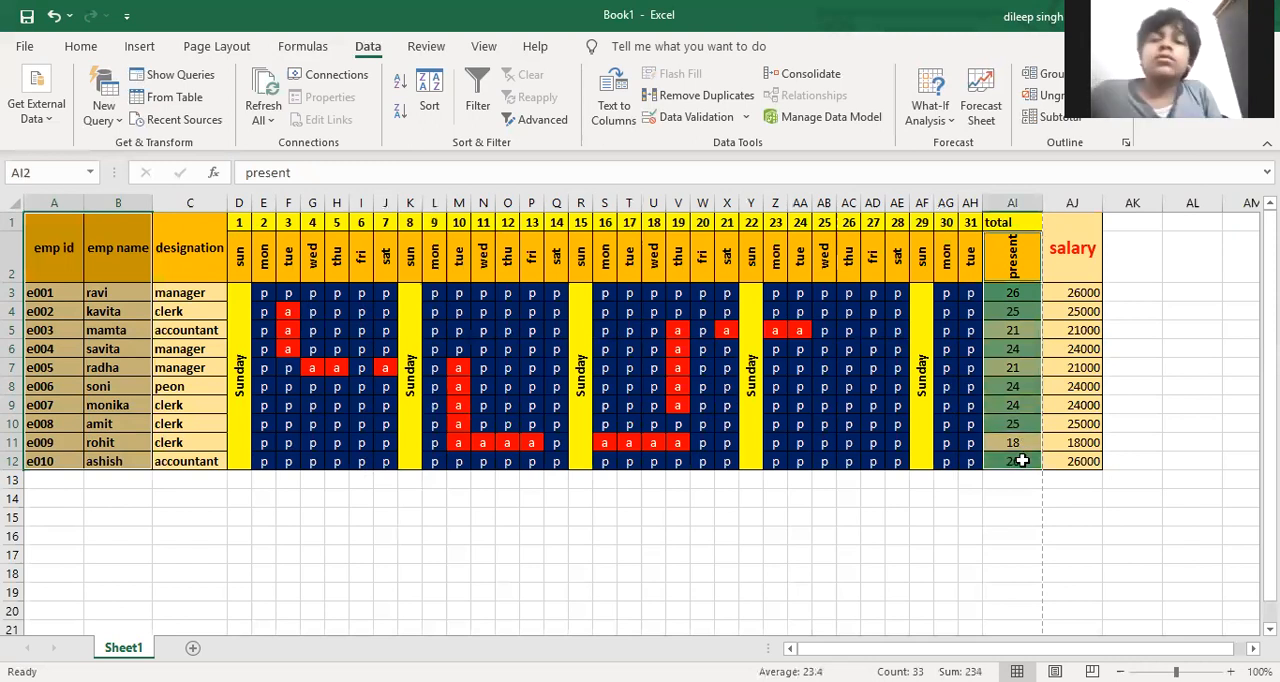
key("F11")
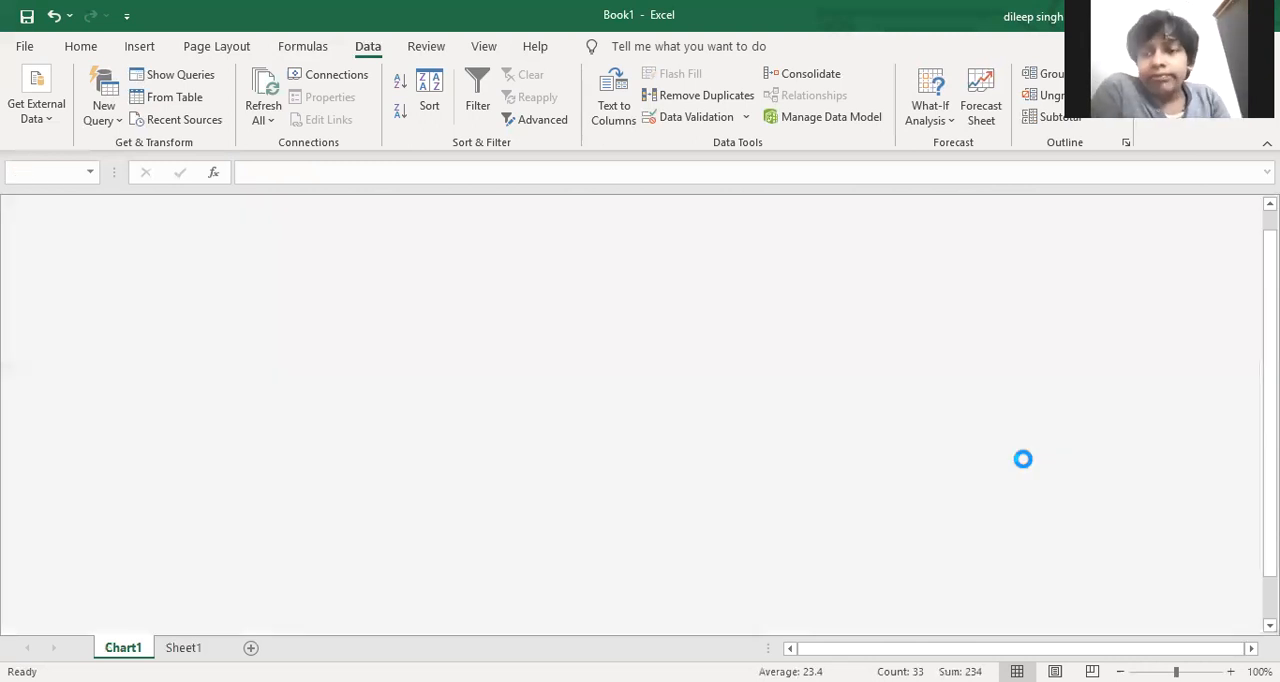
key("ctrl+Page_Down")
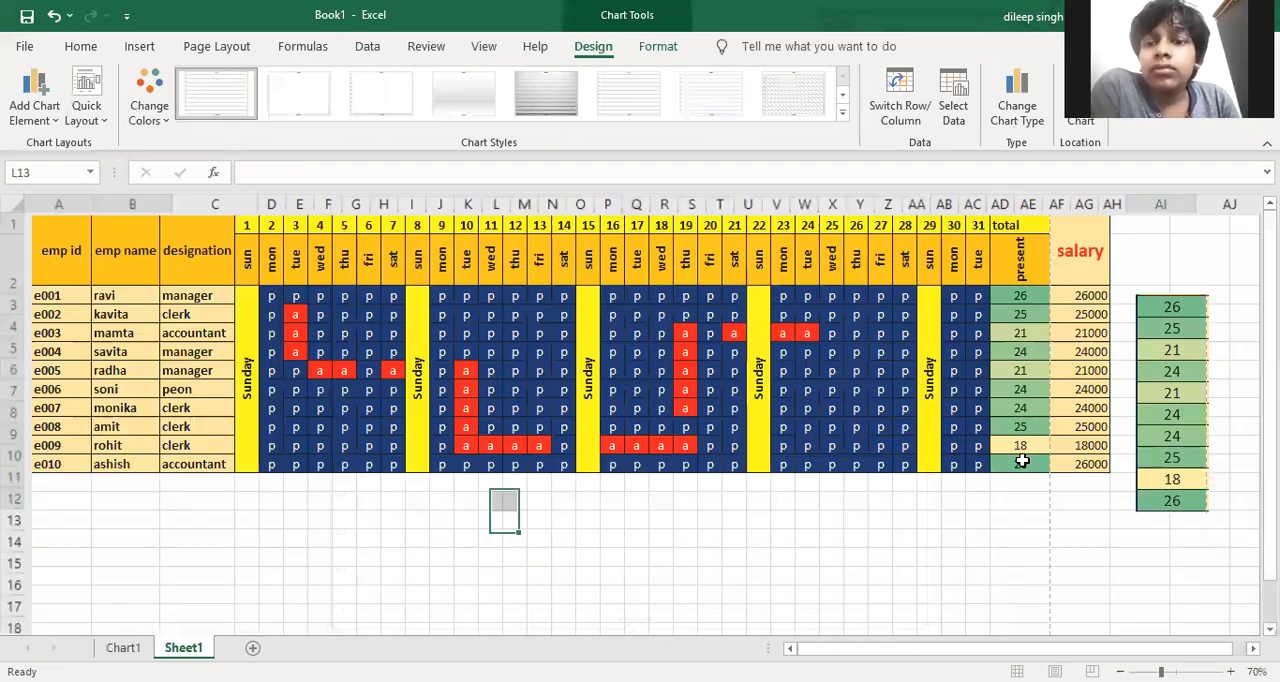
Create a column chart on its own sheet from the employee IDs and names A3:B12 and the present totals AI3:AI12
left_click_drag(1172, 502, 1158, 232)
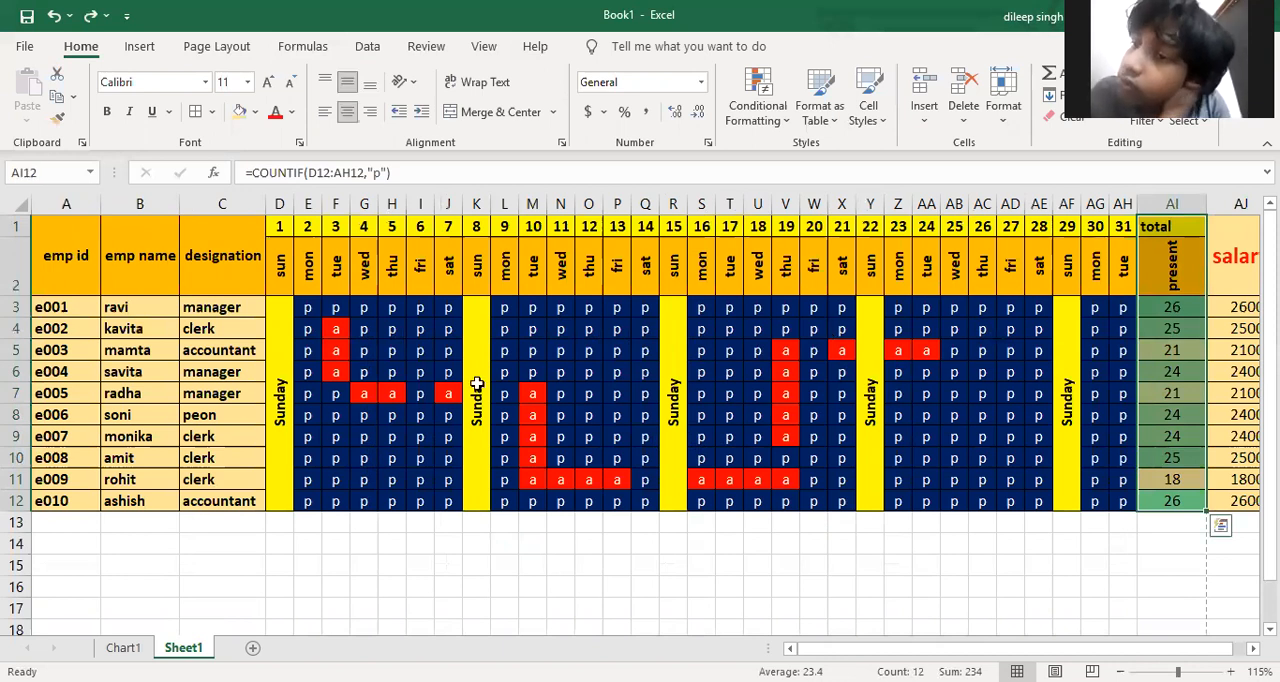
left_click_drag(60, 309, 126, 500)
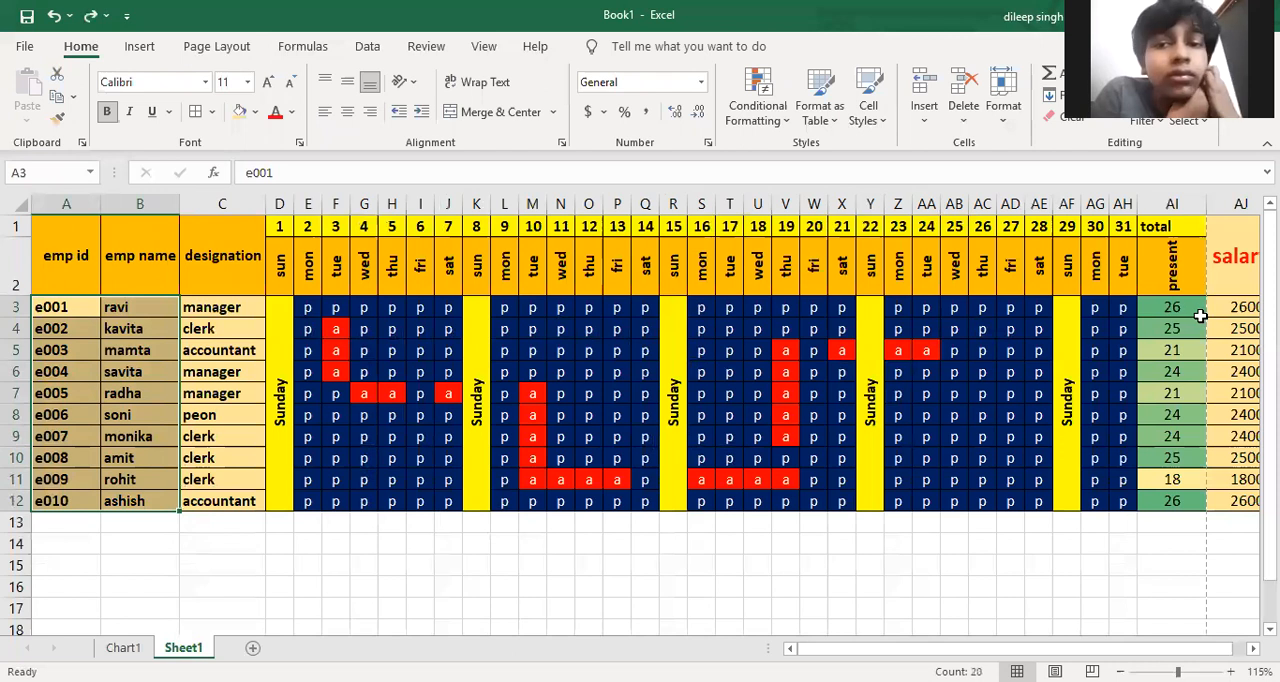
left_click_drag(1198, 310, 1194, 458)
left_click_drag(1187, 499, 1187, 499)
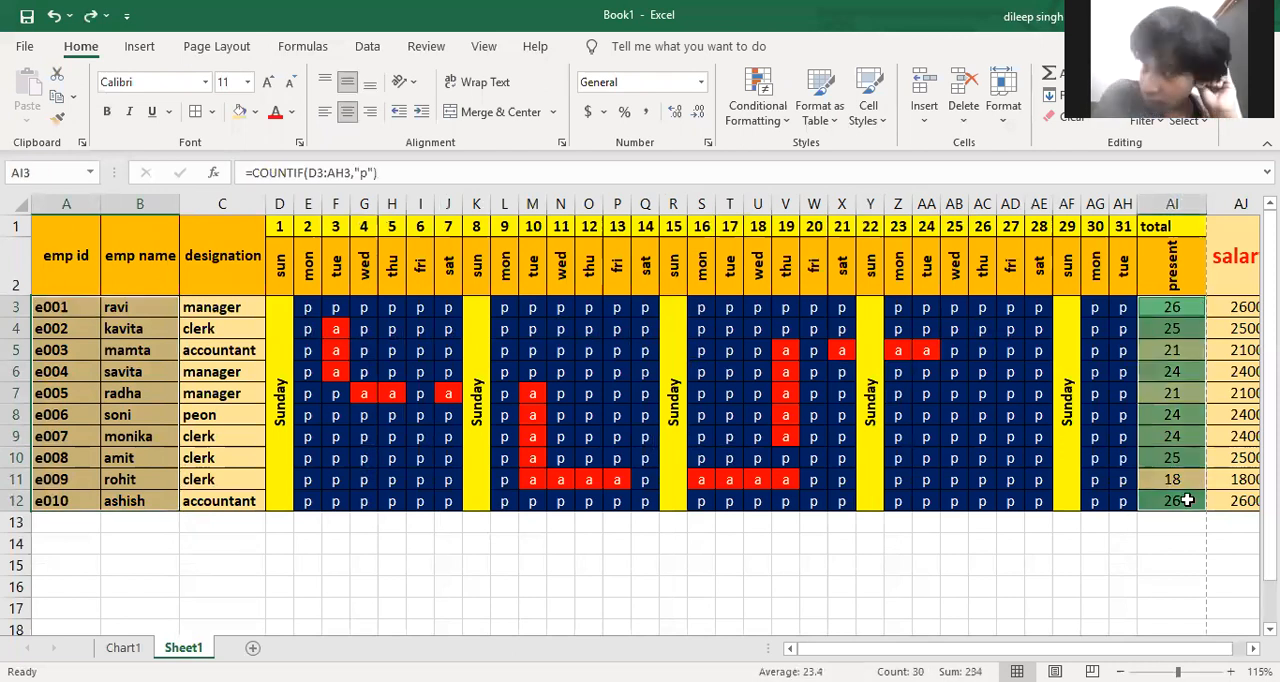
key("F11")
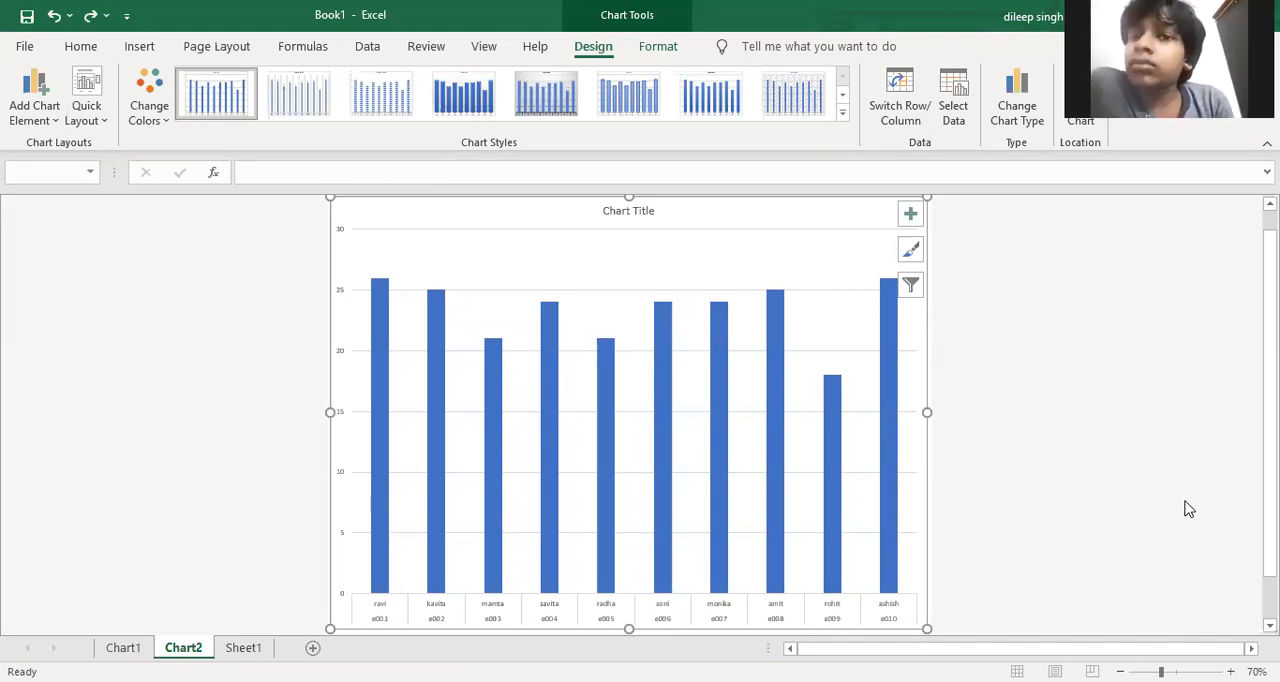
Look over the column chart, delete its title and undo the deletion
scroll(565, 520, "up", 3)
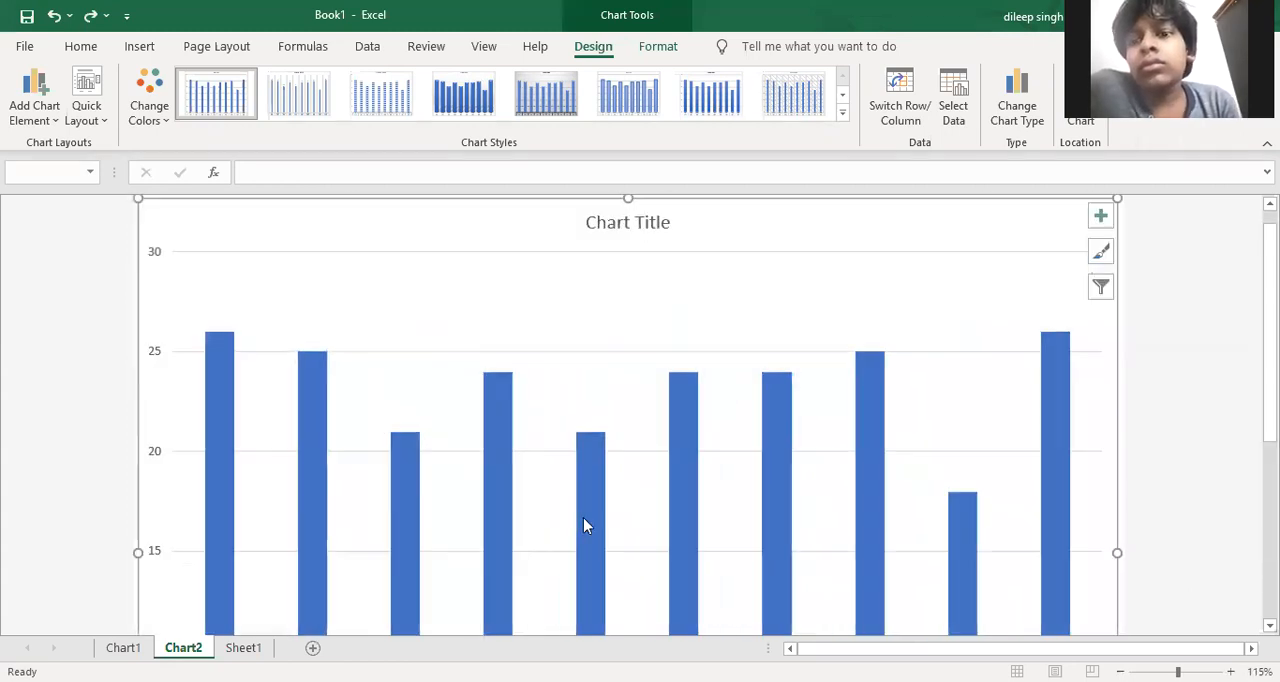
scroll(583, 517, "down", 3)
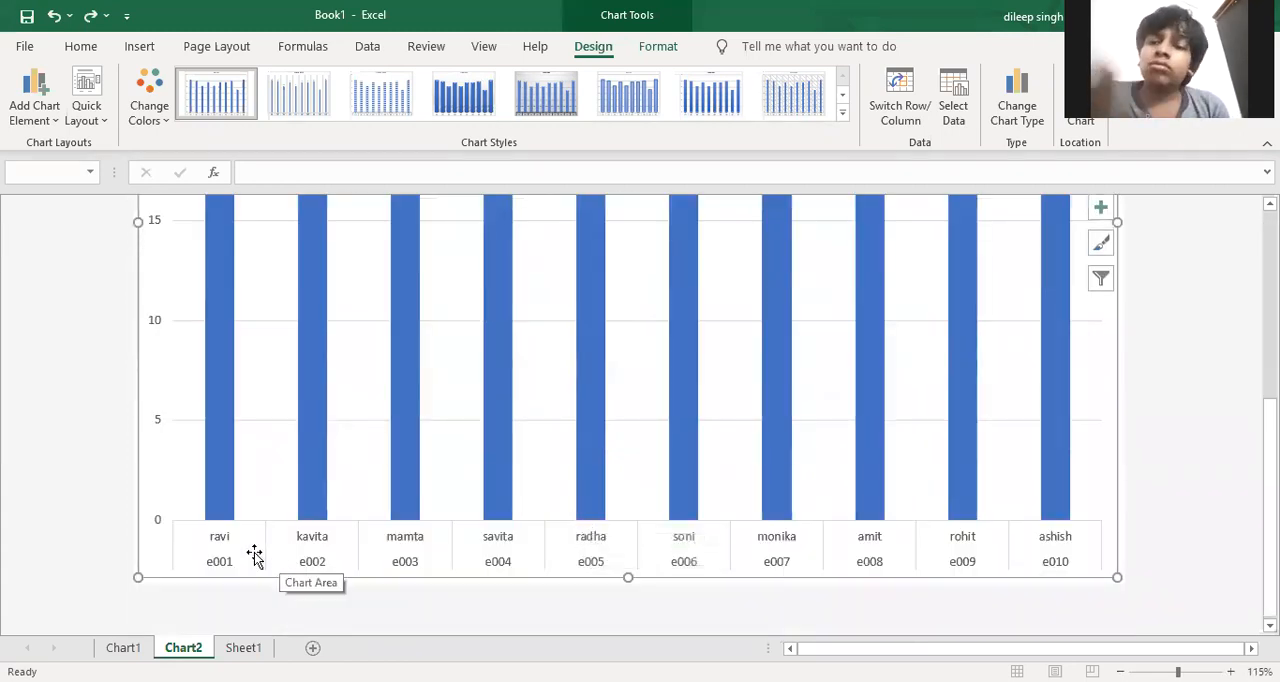
scroll(252, 555, "up", 3)
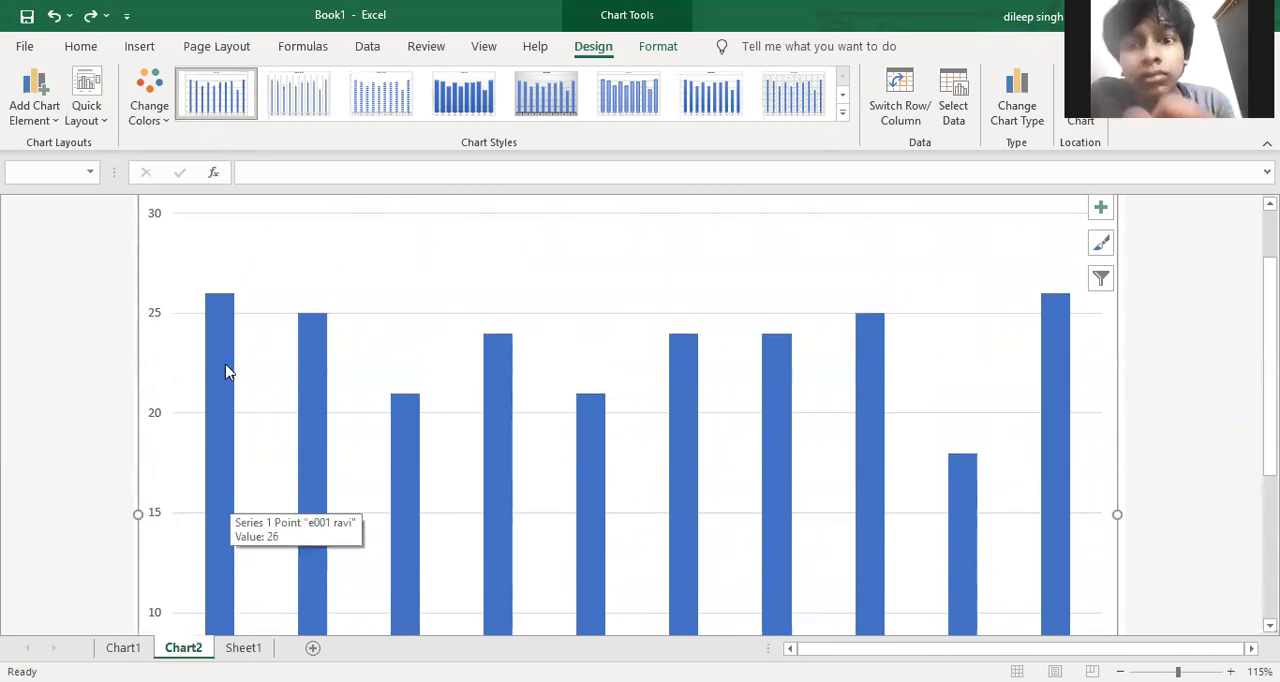
scroll(226, 372, "up", 1)
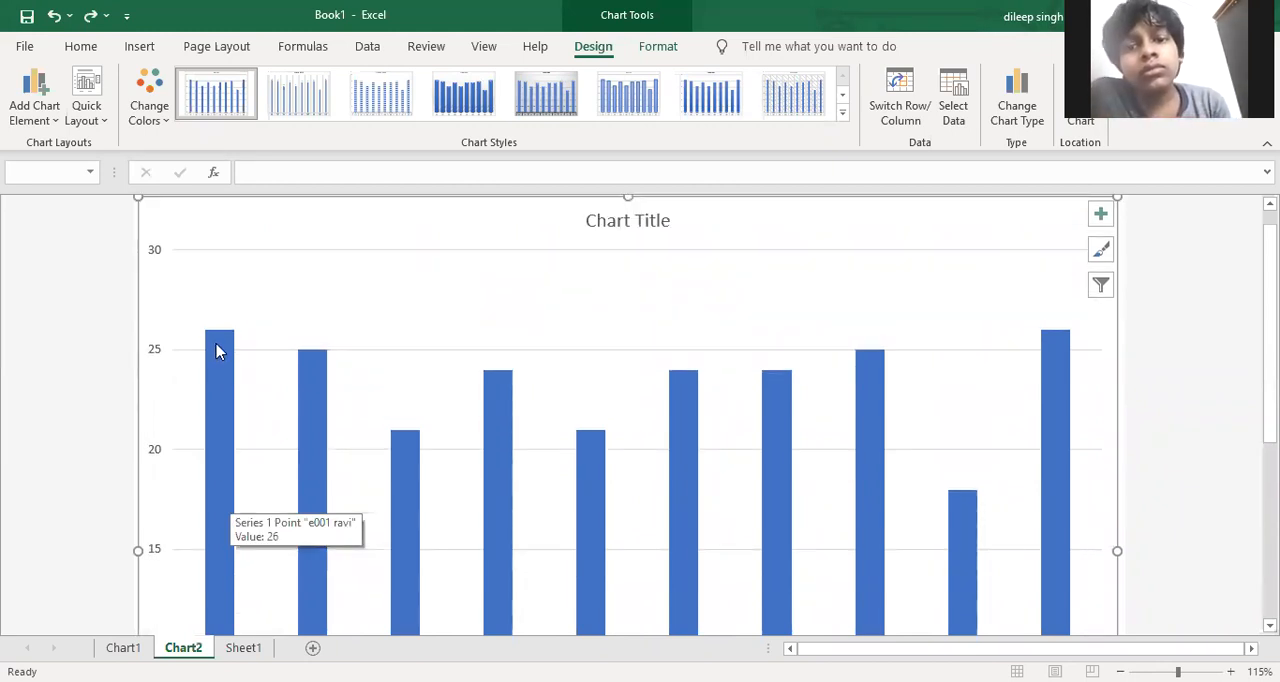
left_click(658, 224)
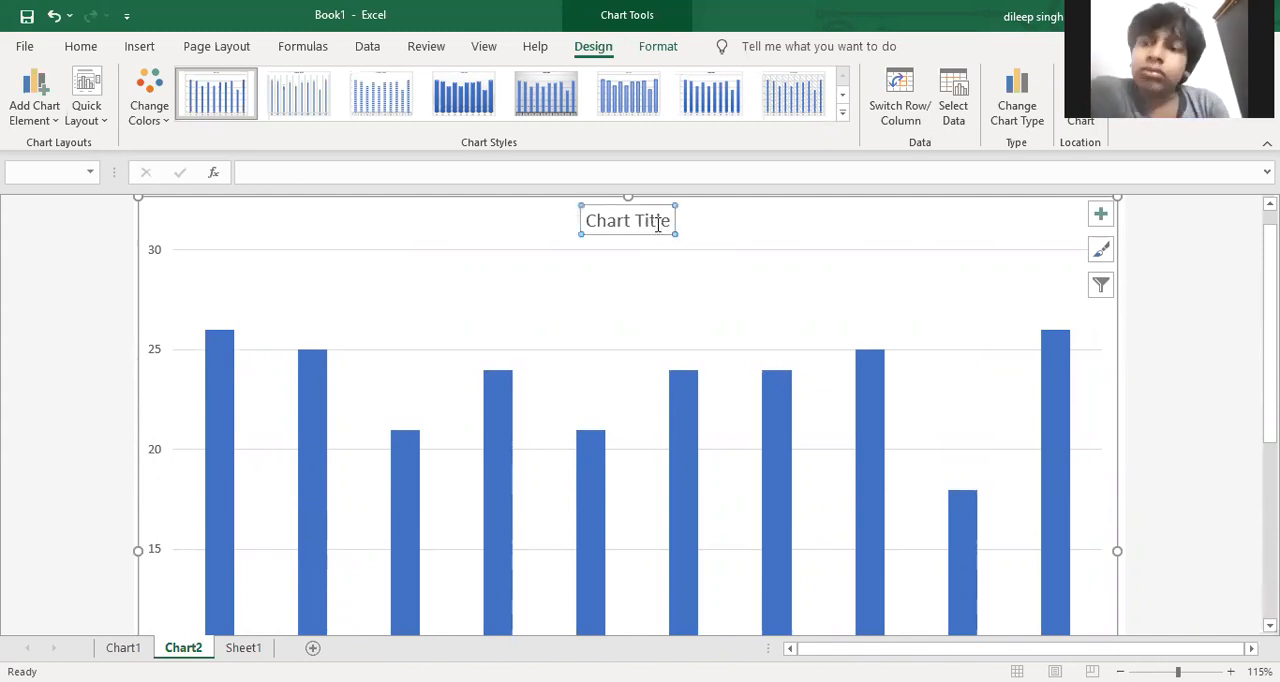
key("Delete")
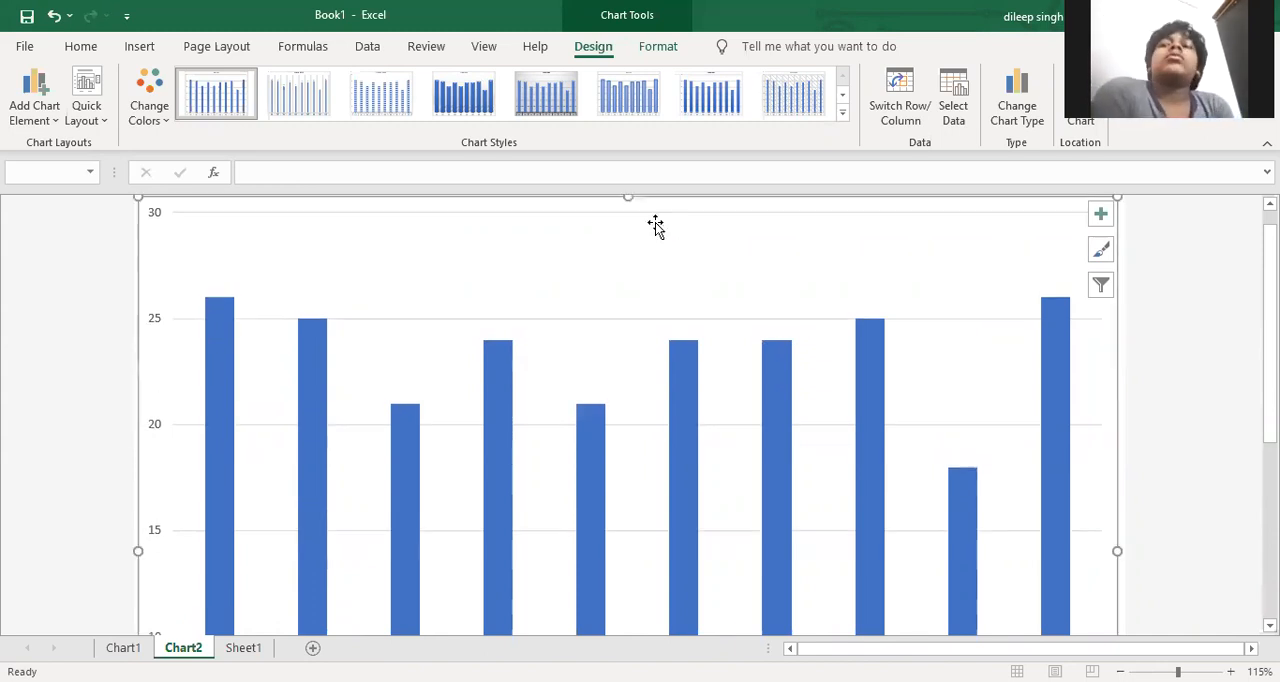
key("ctrl+z")
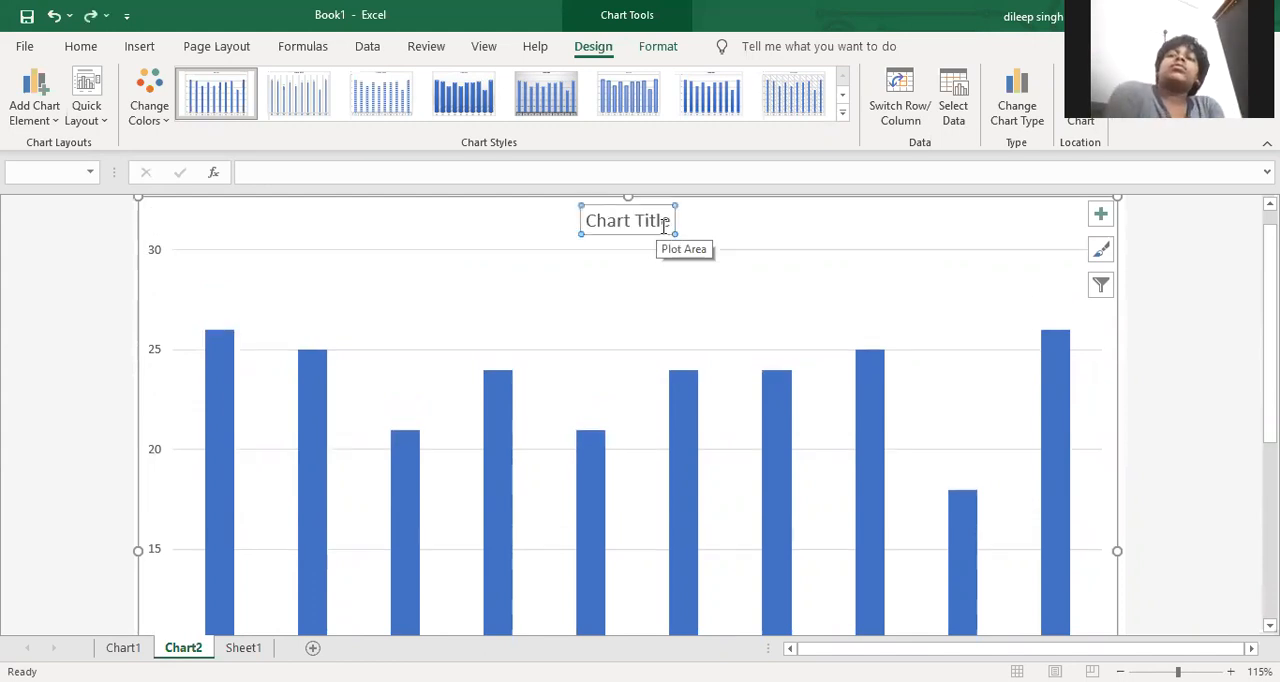
Replace the placeholder chart title with "Employee Attendance Sheet 2021"
left_click(659, 219)
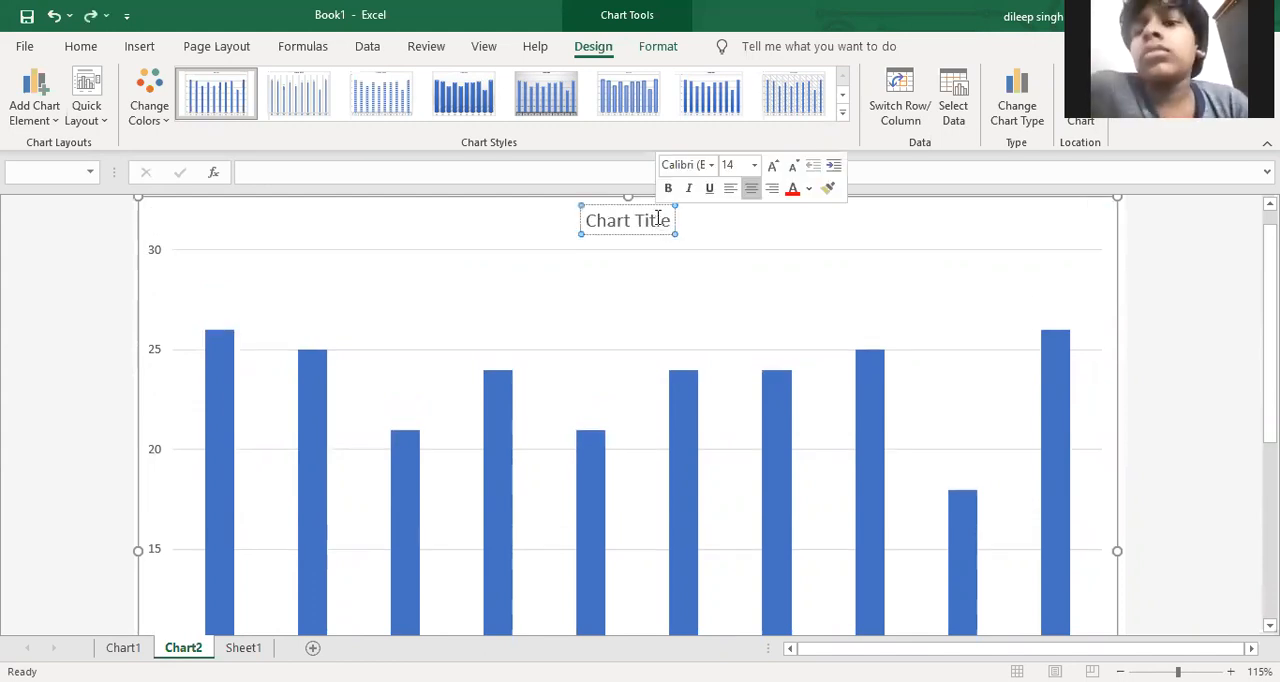
key("BackSpace")
key("BackSpace")
key("BackSpace")
key("BackSpace")
key("BackSpace")
key("BackSpace")
key("BackSpace")
key("BackSpace")
key("BackSpace")
key("BackSpace")
key("BackSpace")
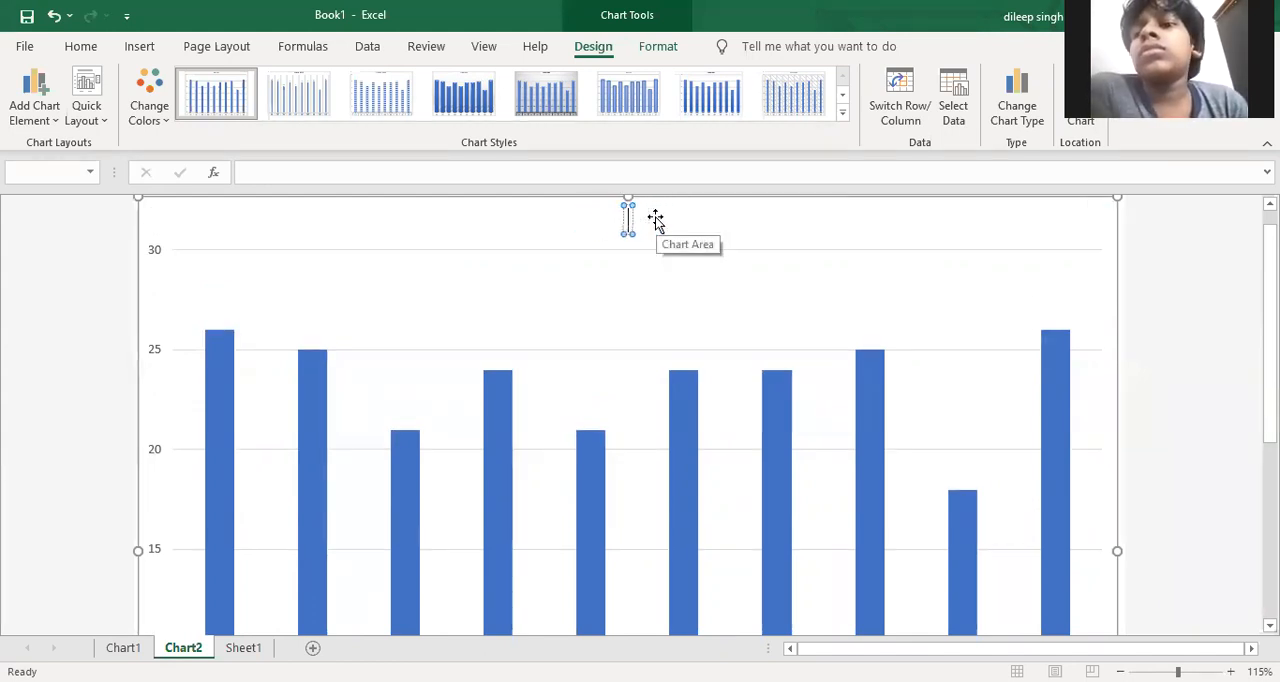
type("Em")
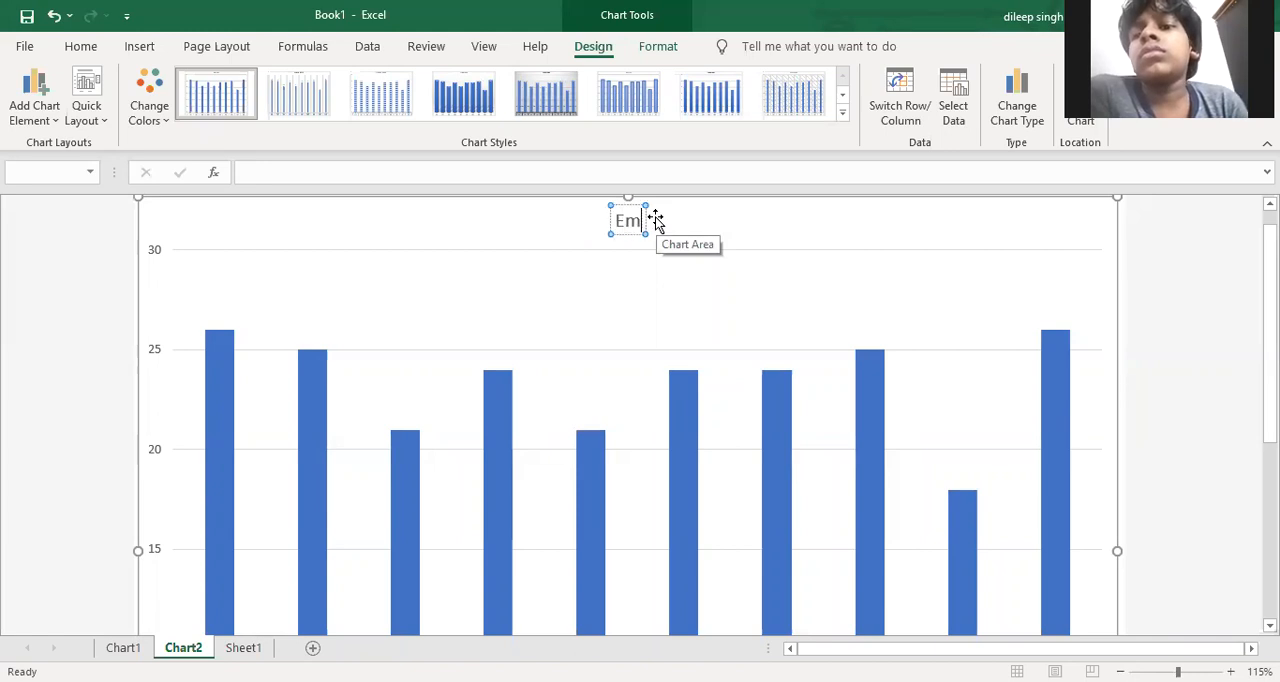
type("ployee A")
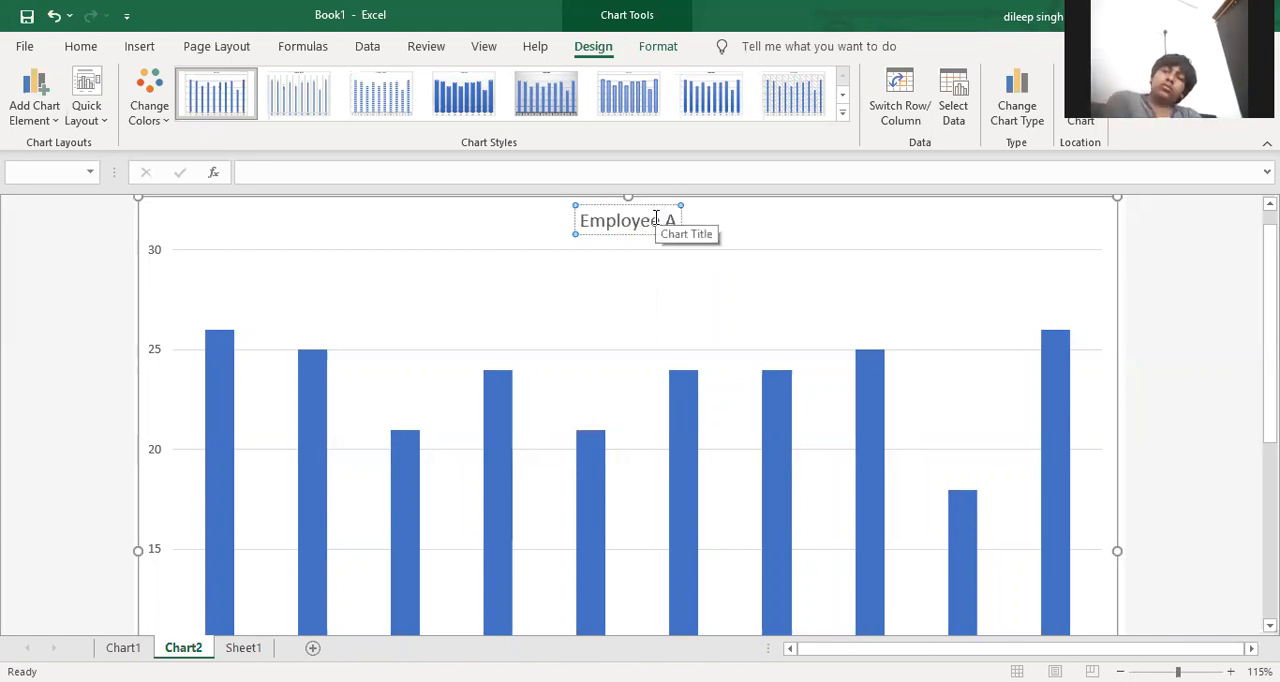
type("tten")
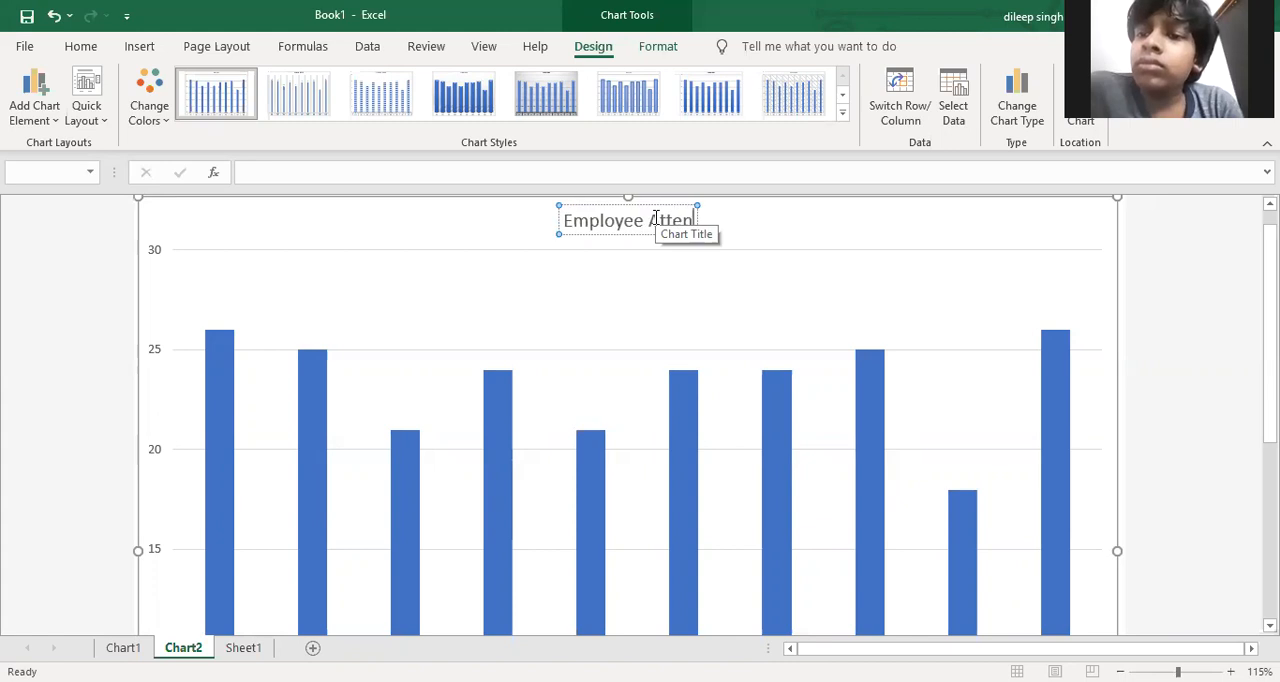
type("dance Shee")
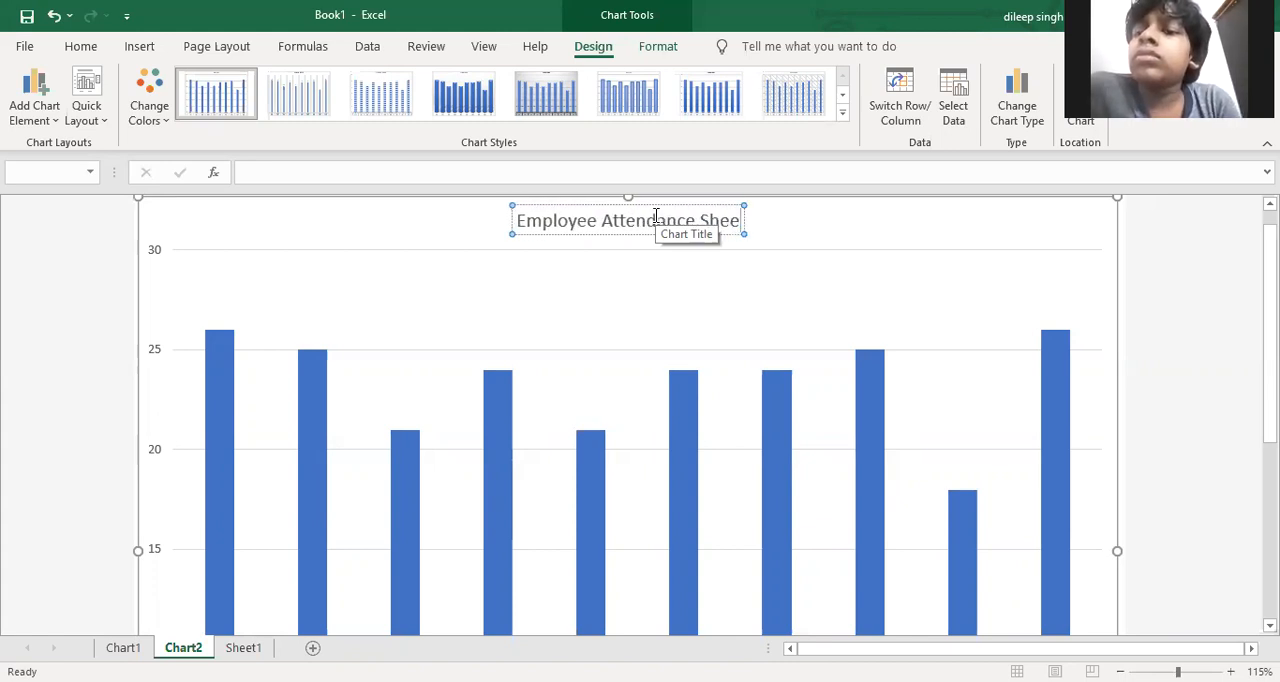
type("t 20")
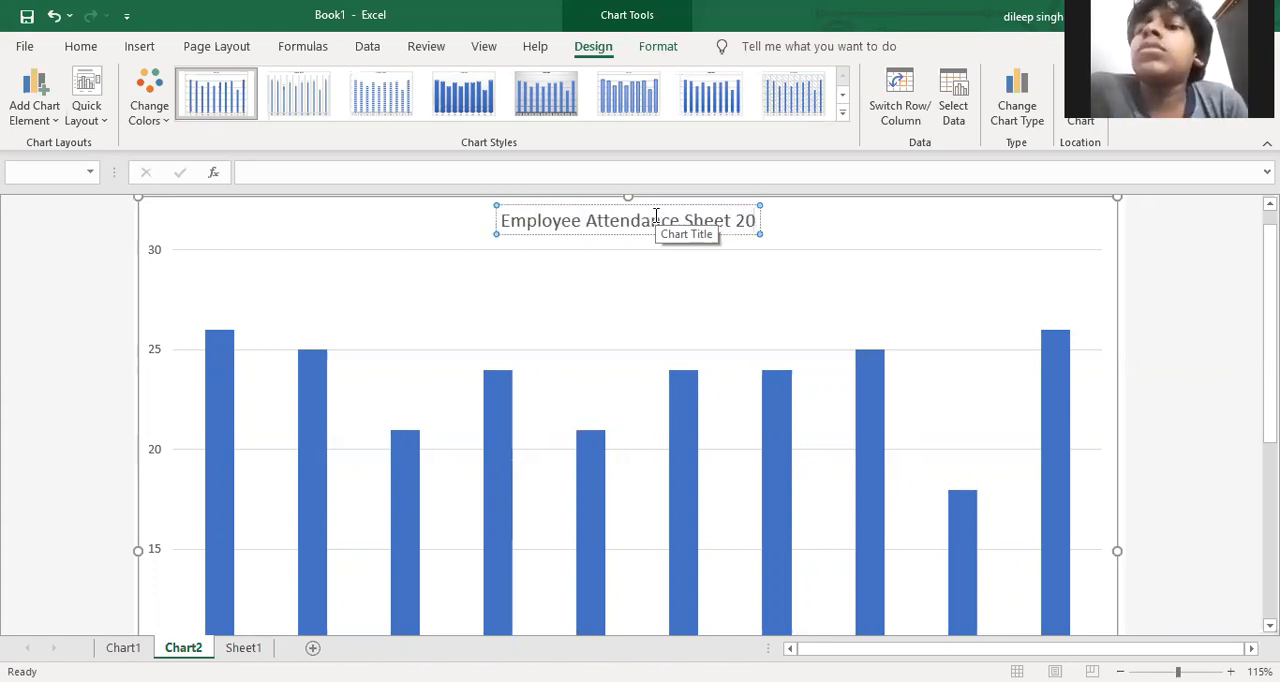
type("21")
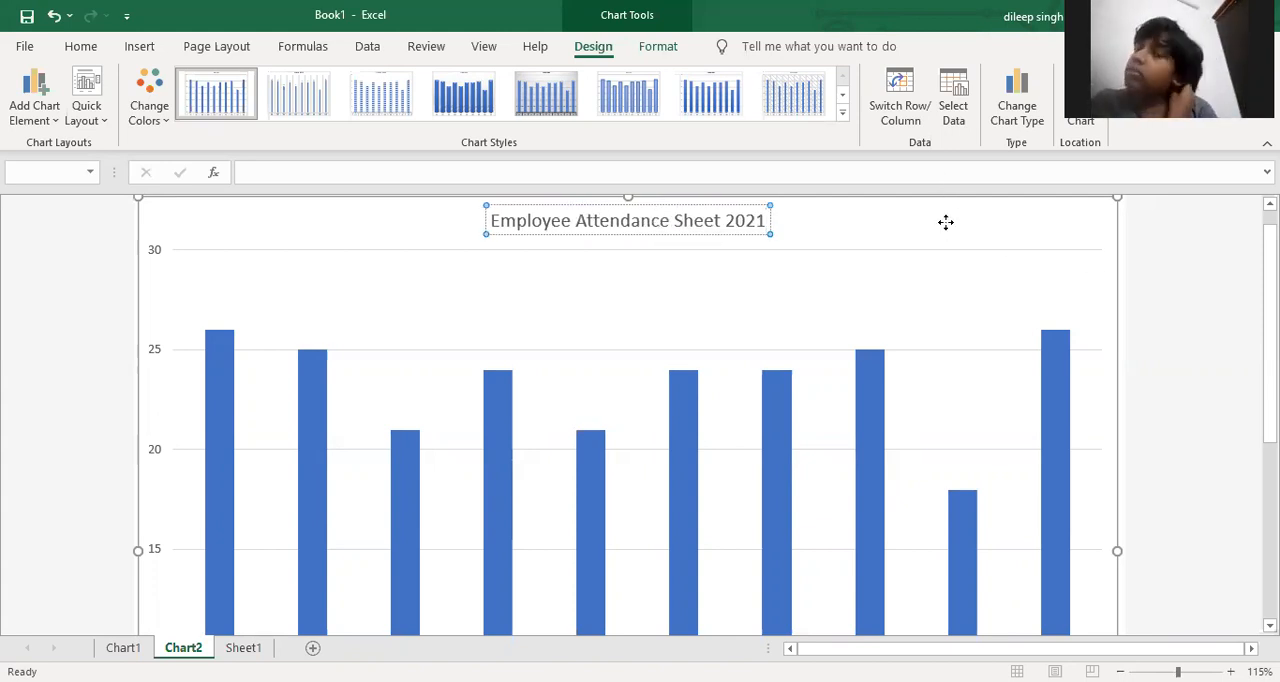
Recolour the chart with the monochromatic gold palette and apply the chart style with striped bars, value labels and a capitalised title
left_click(546, 93)
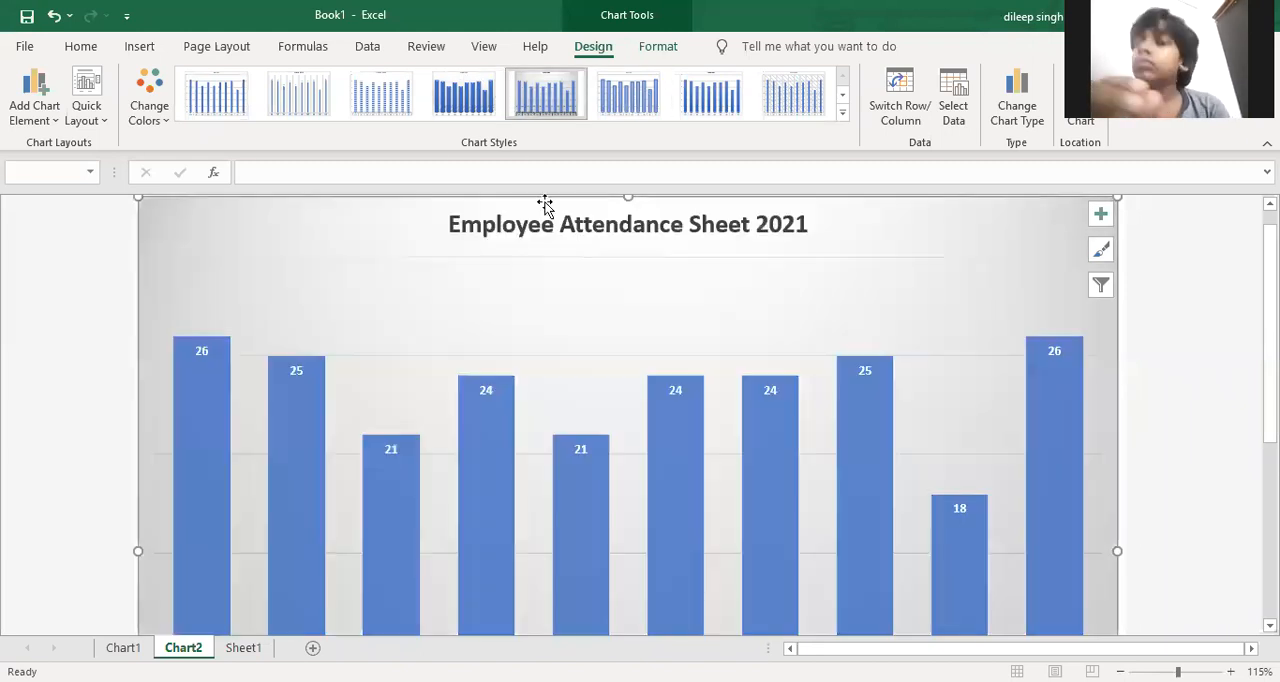
left_click(146, 118)
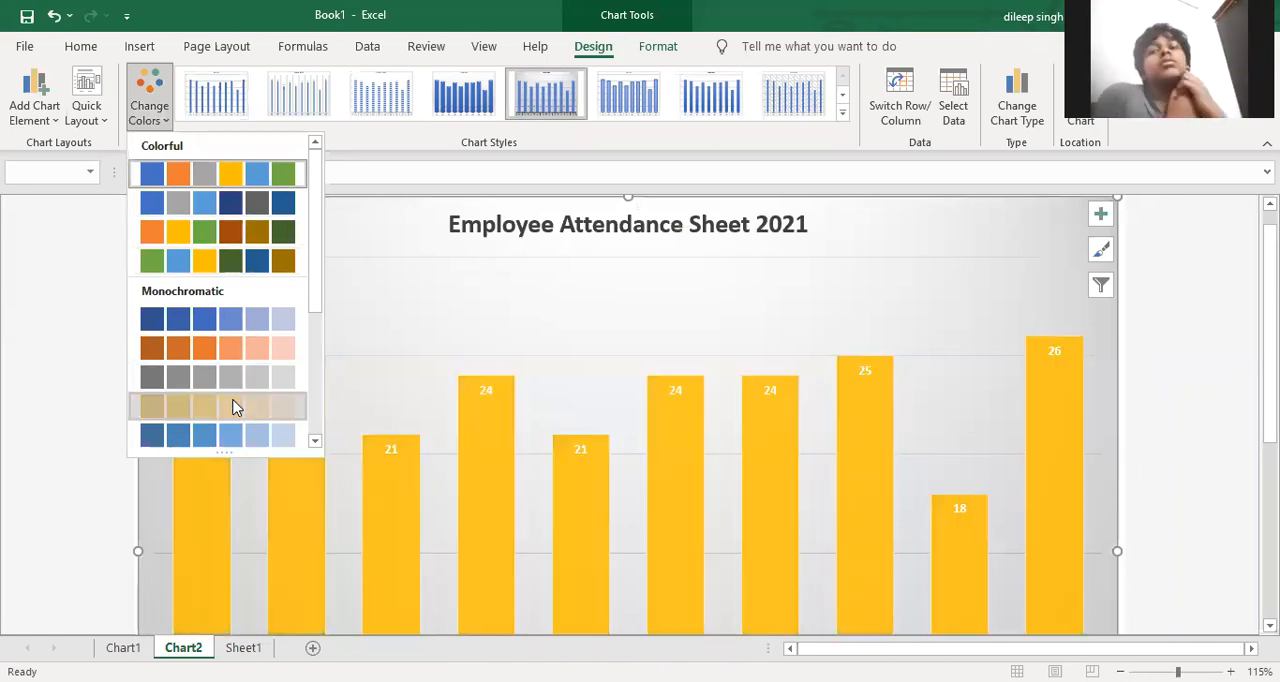
left_click(216, 405)
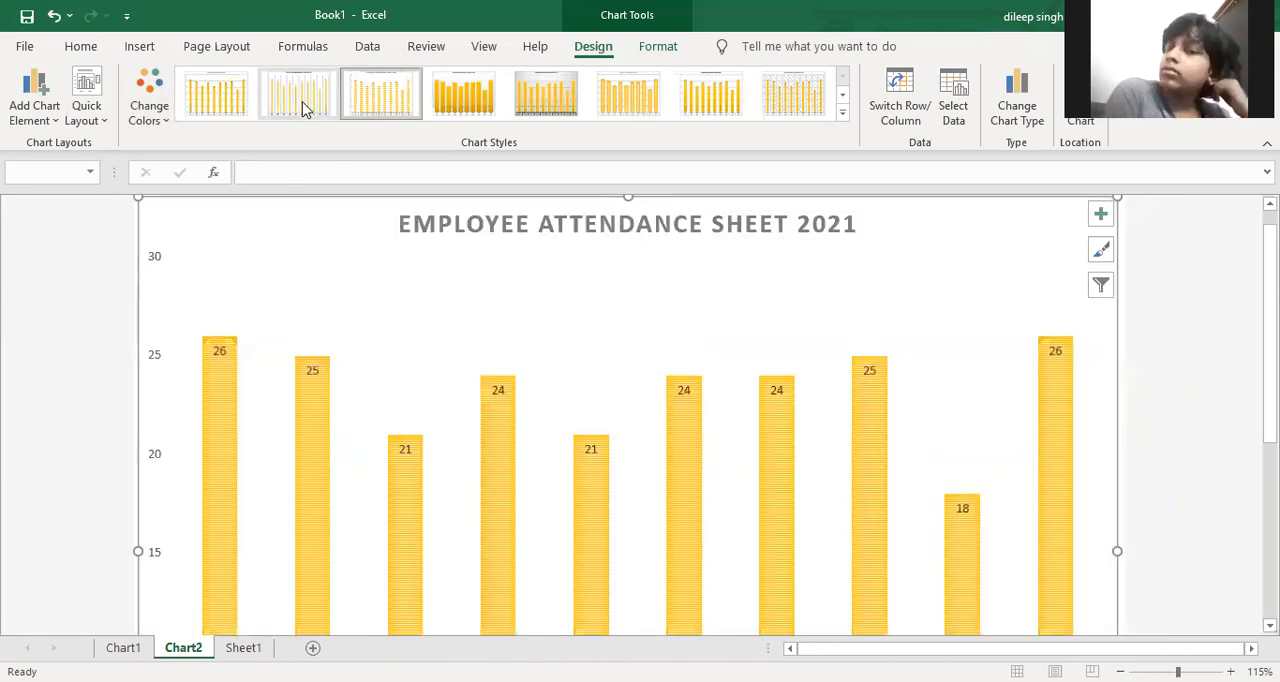
left_click(350, 105)
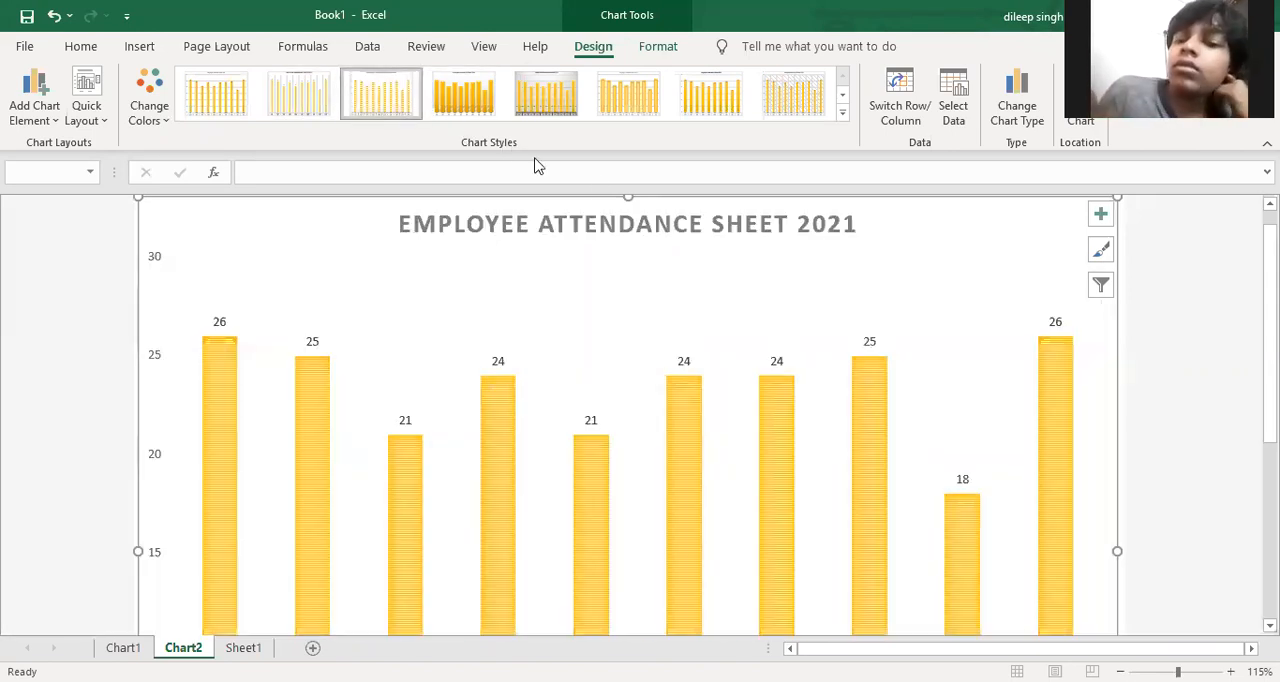
Apply the quick layout that adds a data table beneath the bars and a vertical axis title to the attendance chart
scroll(178, 134, "down", 1)
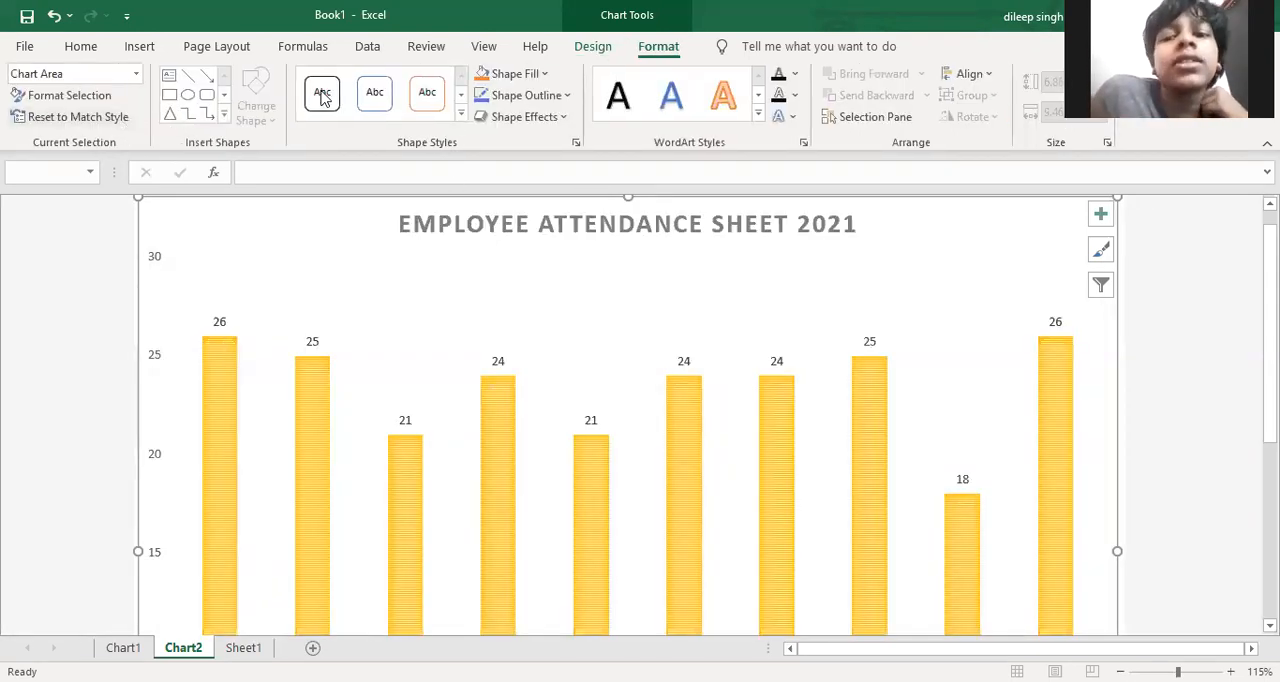
left_click(592, 46)
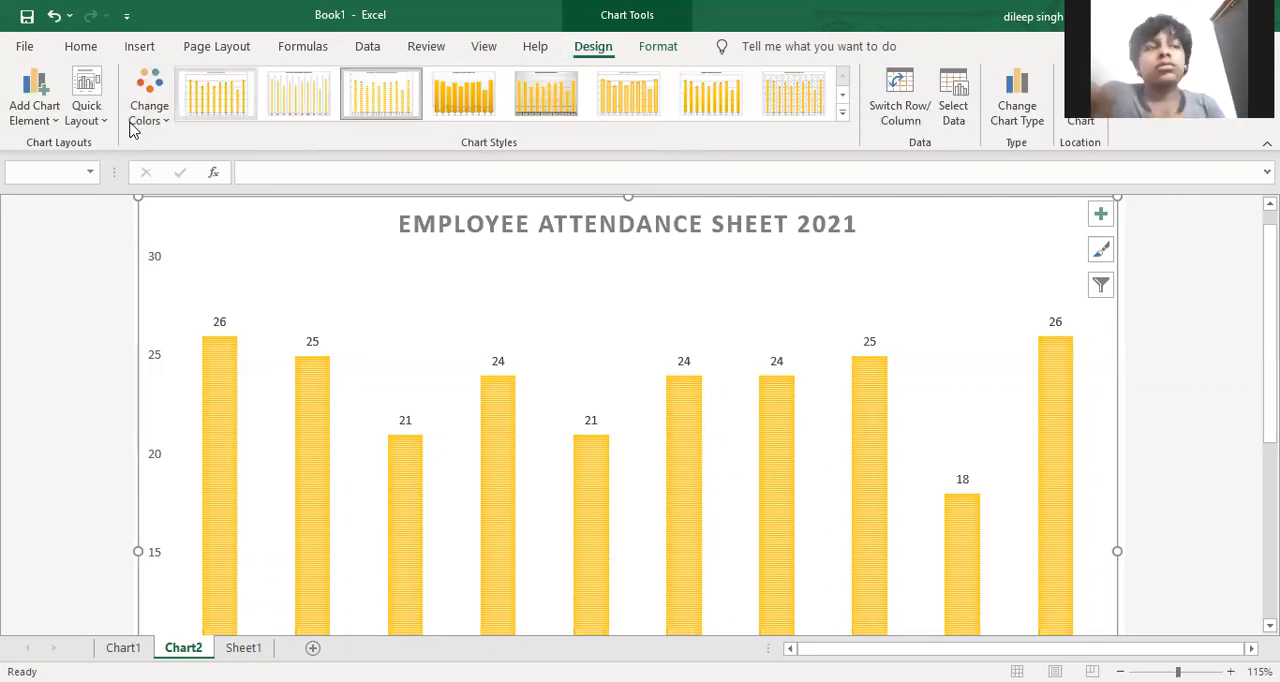
left_click(92, 115)
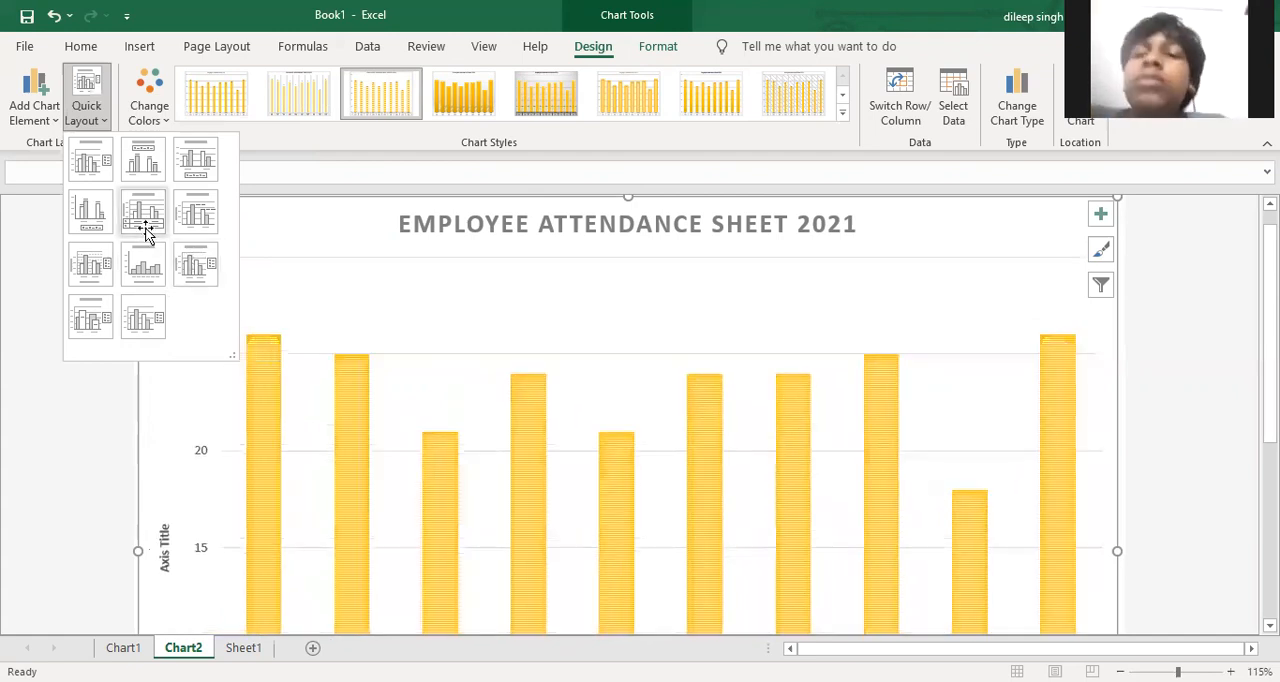
scroll(432, 555, "down", 3)
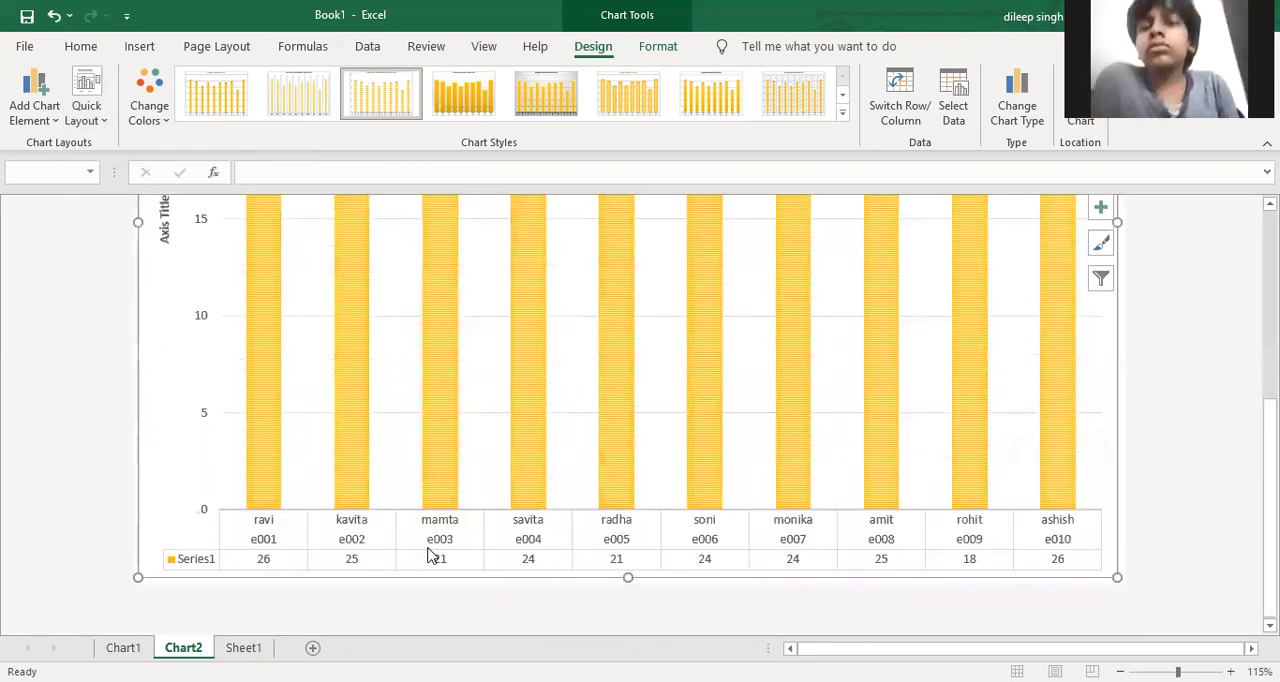
scroll(1152, 524, "up", 3)
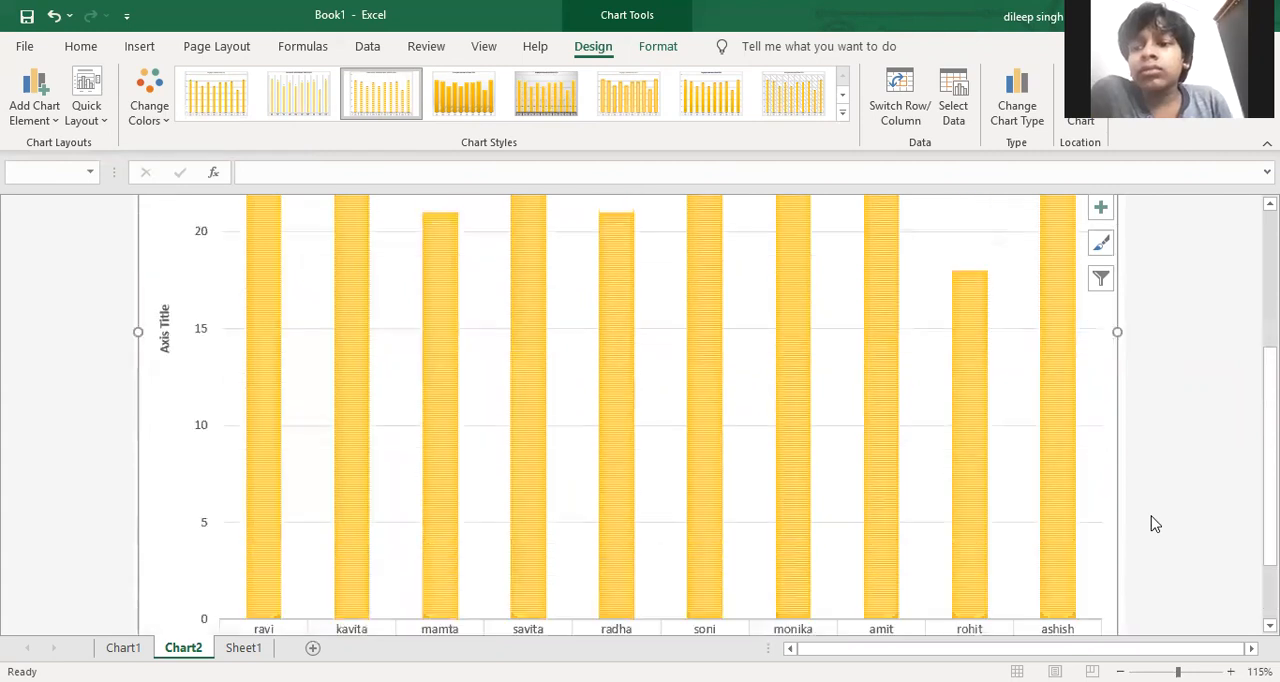
scroll(1152, 524, "up", 3)
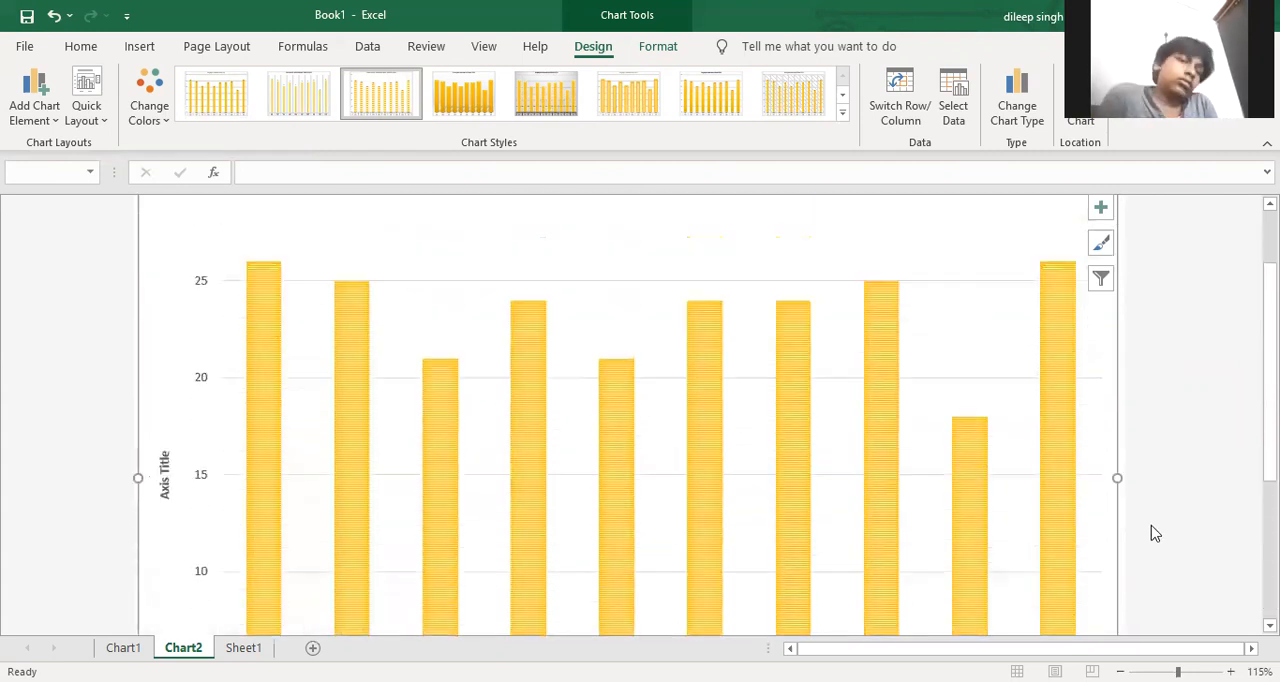
key("space")
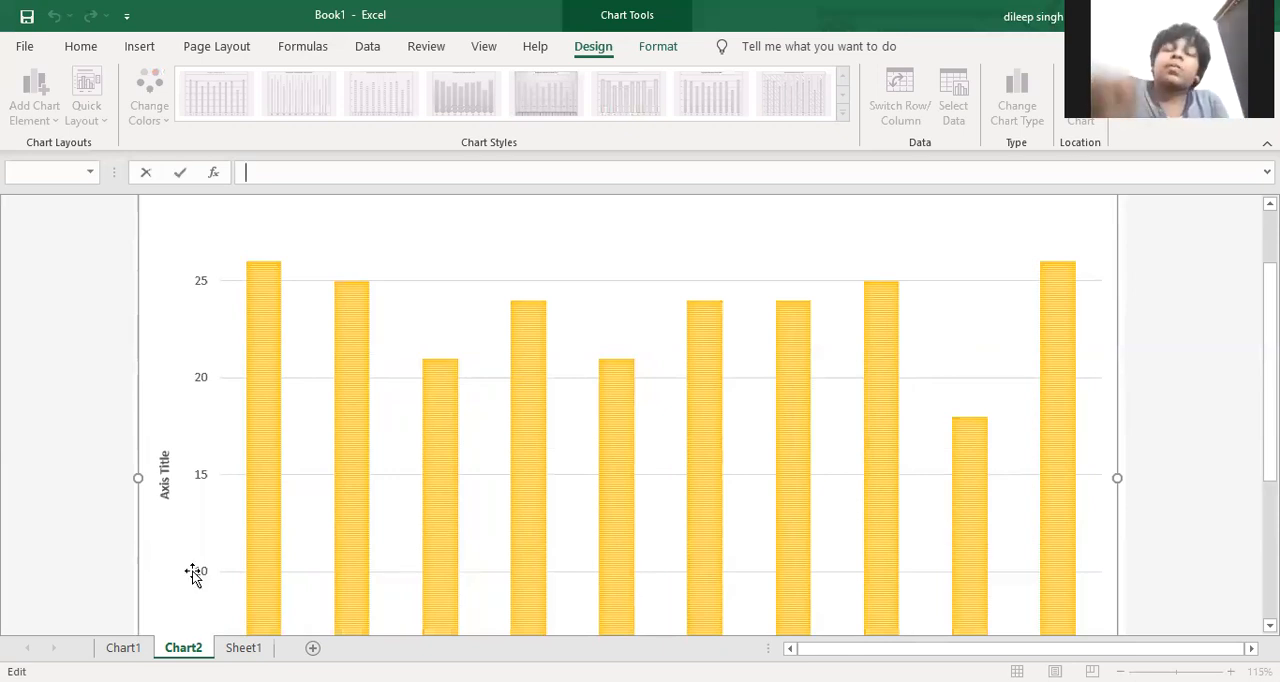
Move the attendance chart from its own chart sheet into Sheet1 as an embedded object
left_click(243, 648)
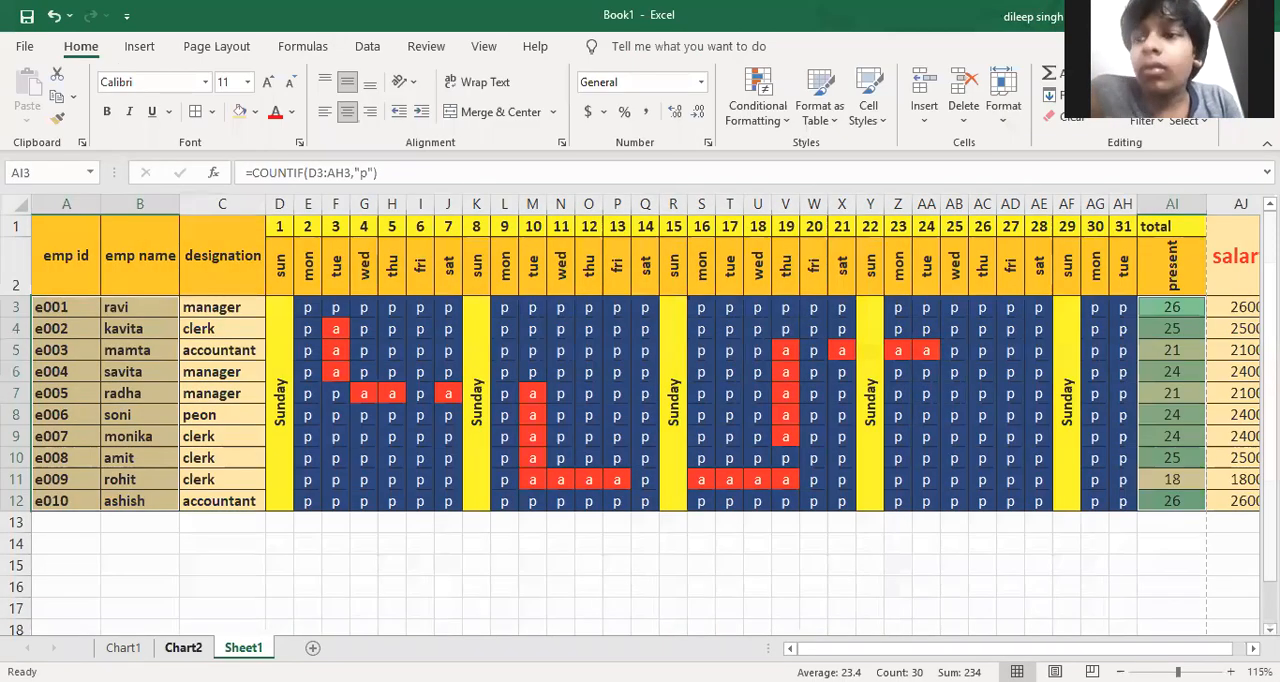
left_click(183, 648)
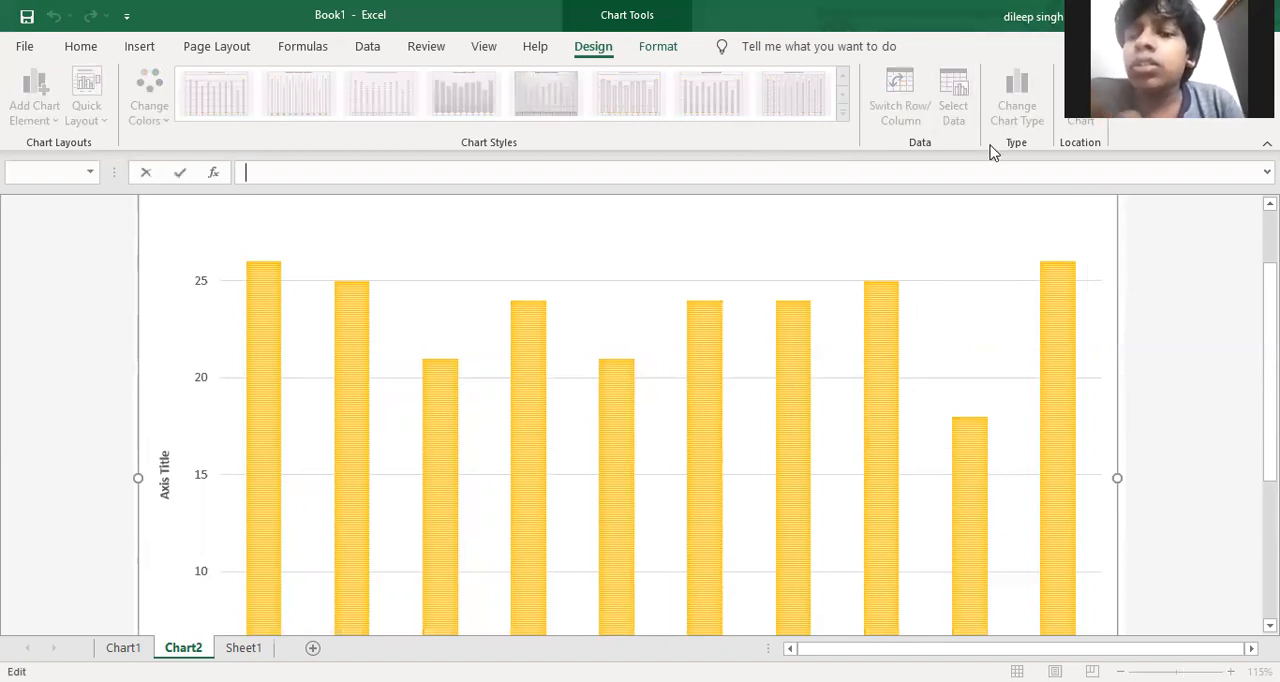
left_click(232, 648)
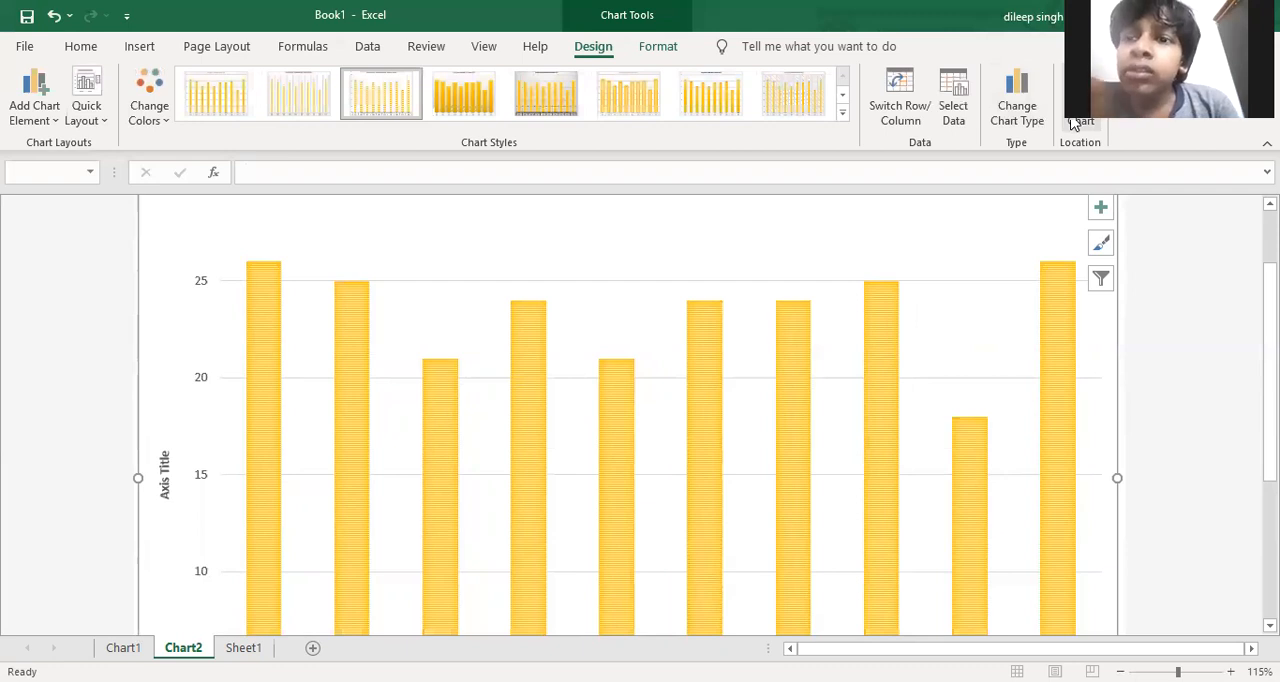
left_click(1062, 108)
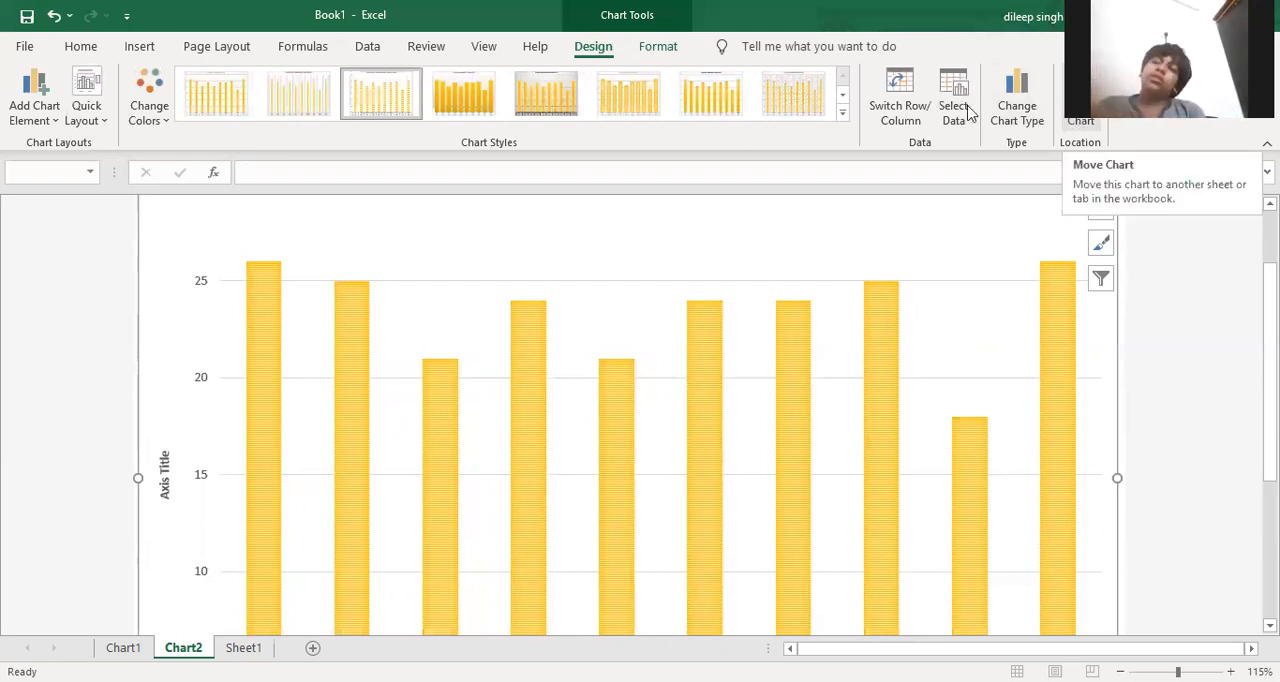
left_click(246, 245)
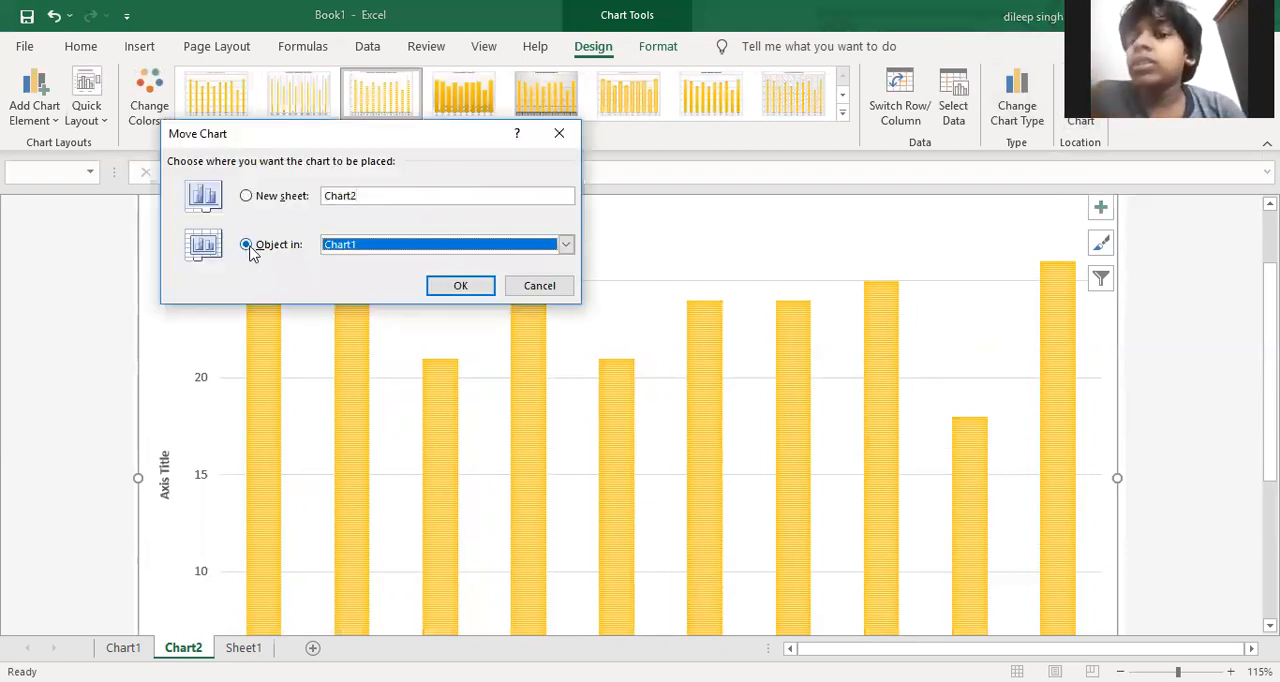
left_click(350, 250)
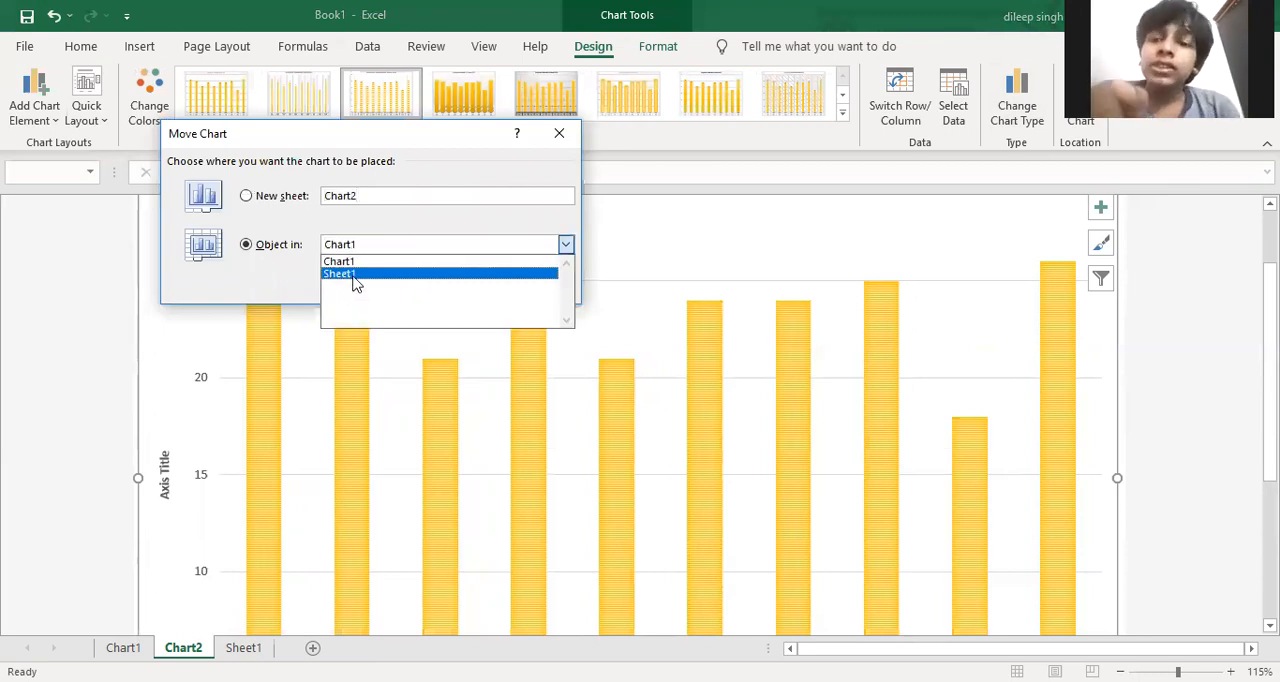
left_click(383, 276)
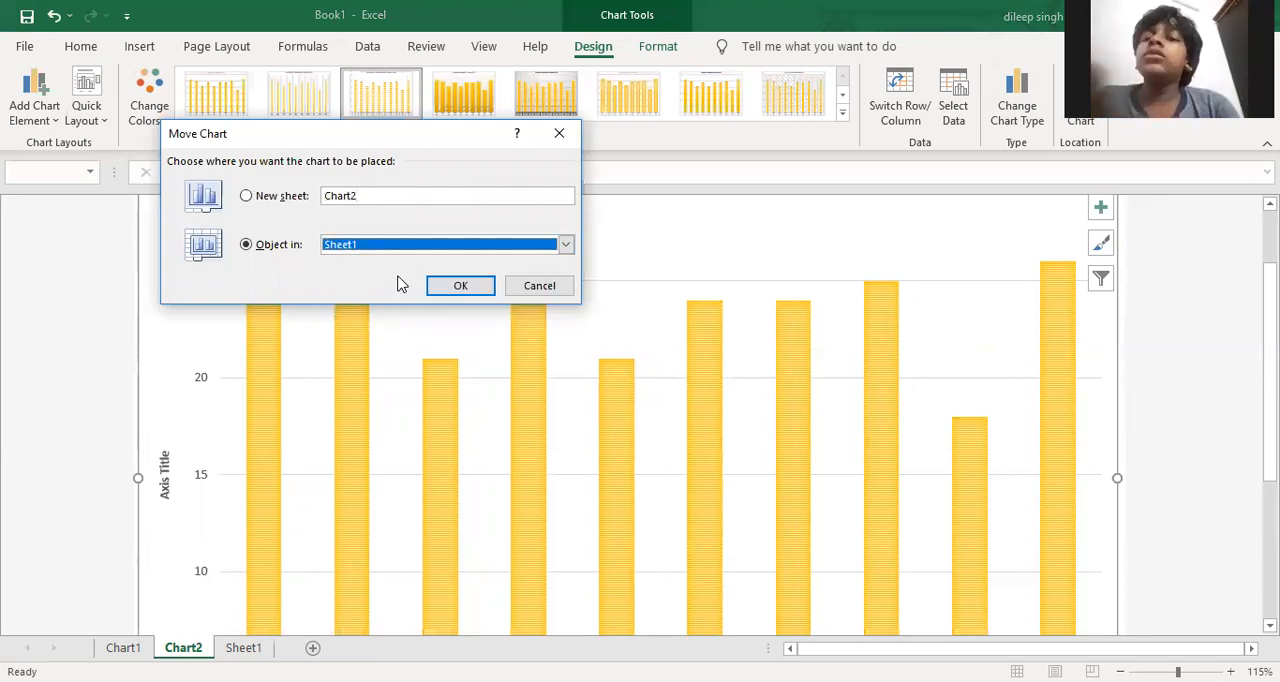
left_click(452, 288)
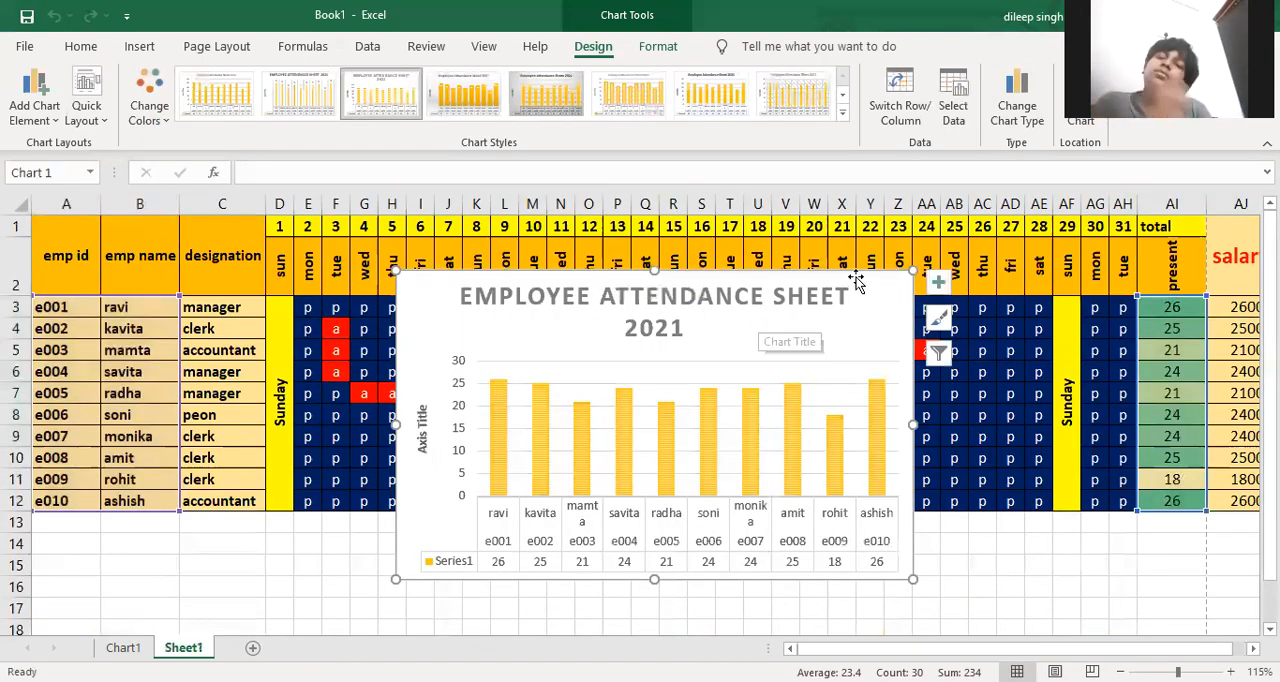
Place the chart directly below the attendance table from row 13, widen it to span columns A to AJ, and deselect it
left_click_drag(857, 283, 496, 520)
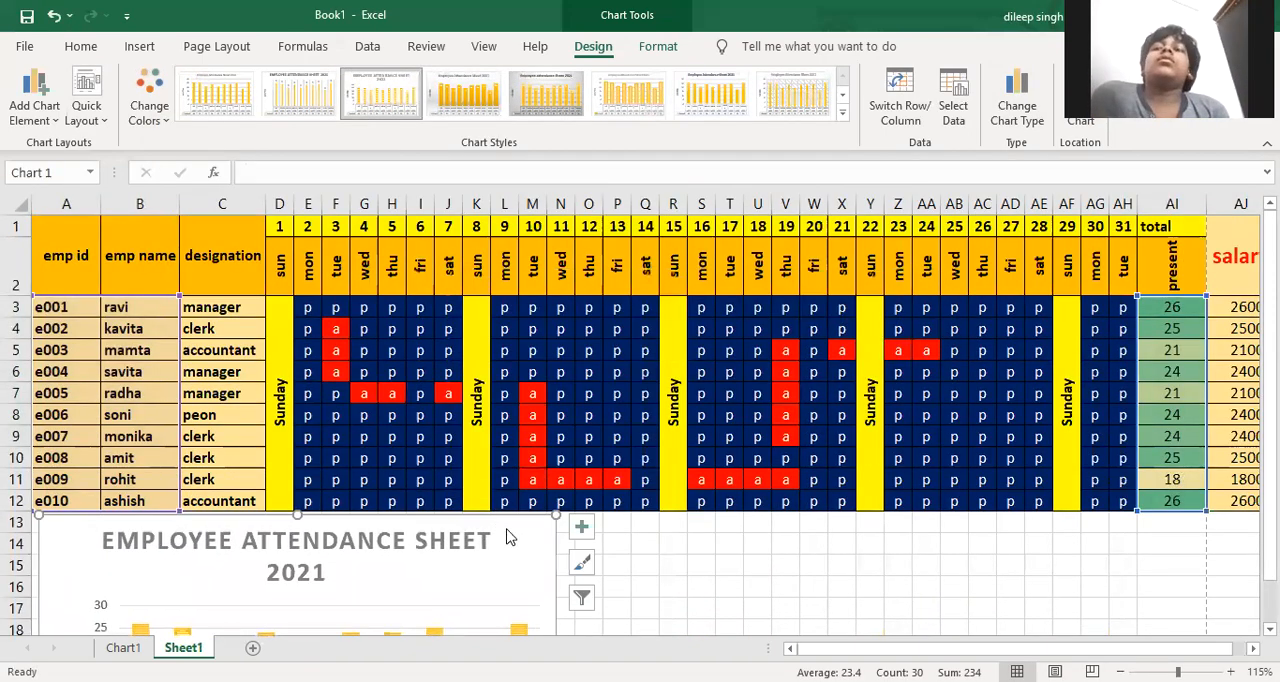
scroll(510, 530, "down", 3)
left_click_drag(558, 437, 1240, 440)
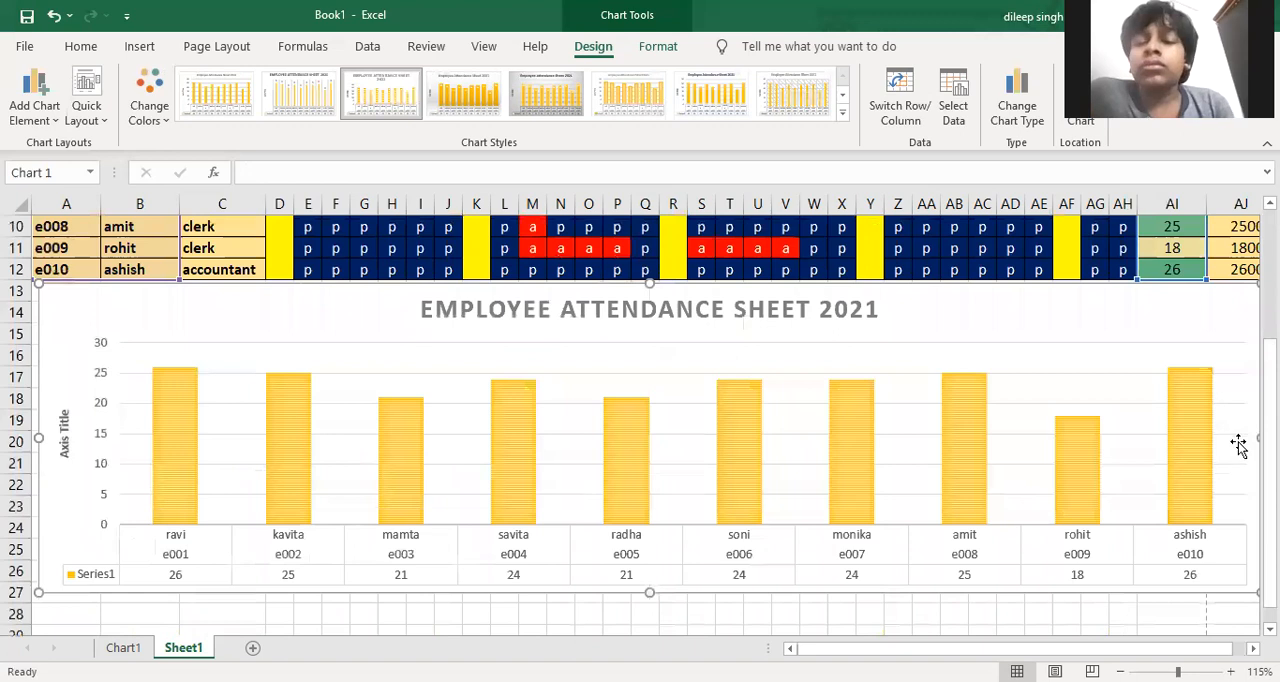
scroll(1249, 445, "down", 2)
key("space")
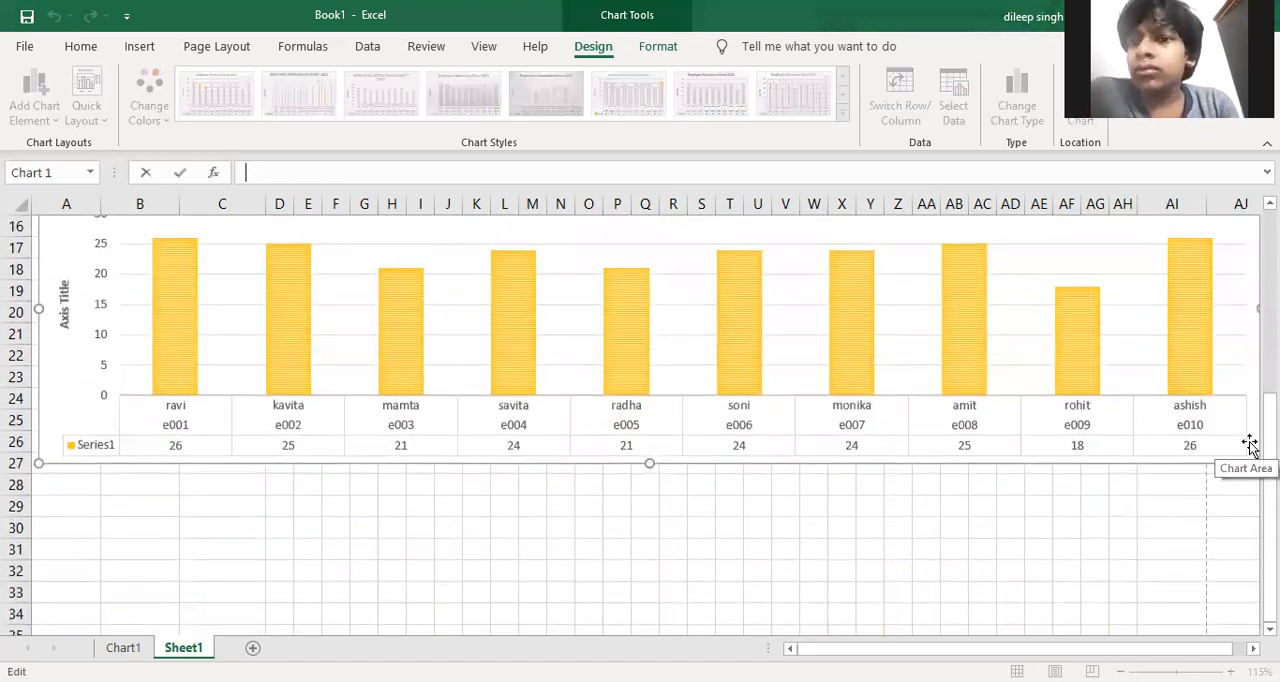
left_click(651, 557)
left_click_drag(474, 566, 476, 549)
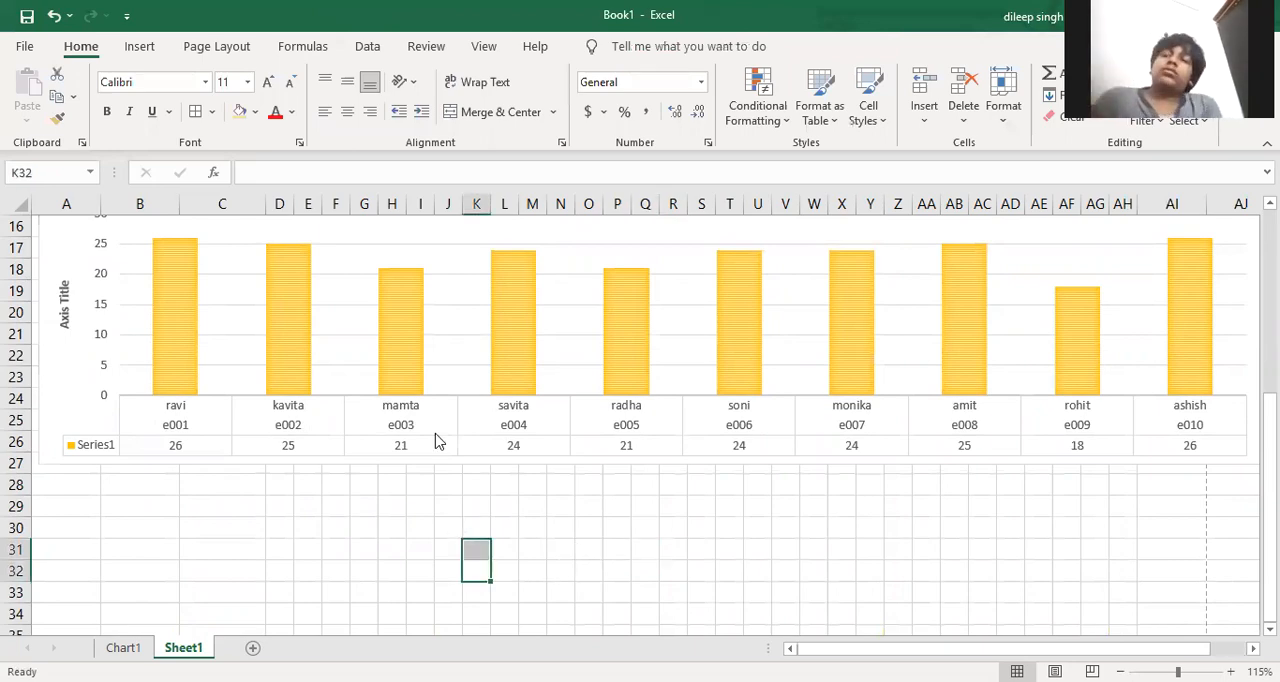
Check the print preview of Sheet1 with the attendance table and chart, and leave the preview
left_click(24, 46)
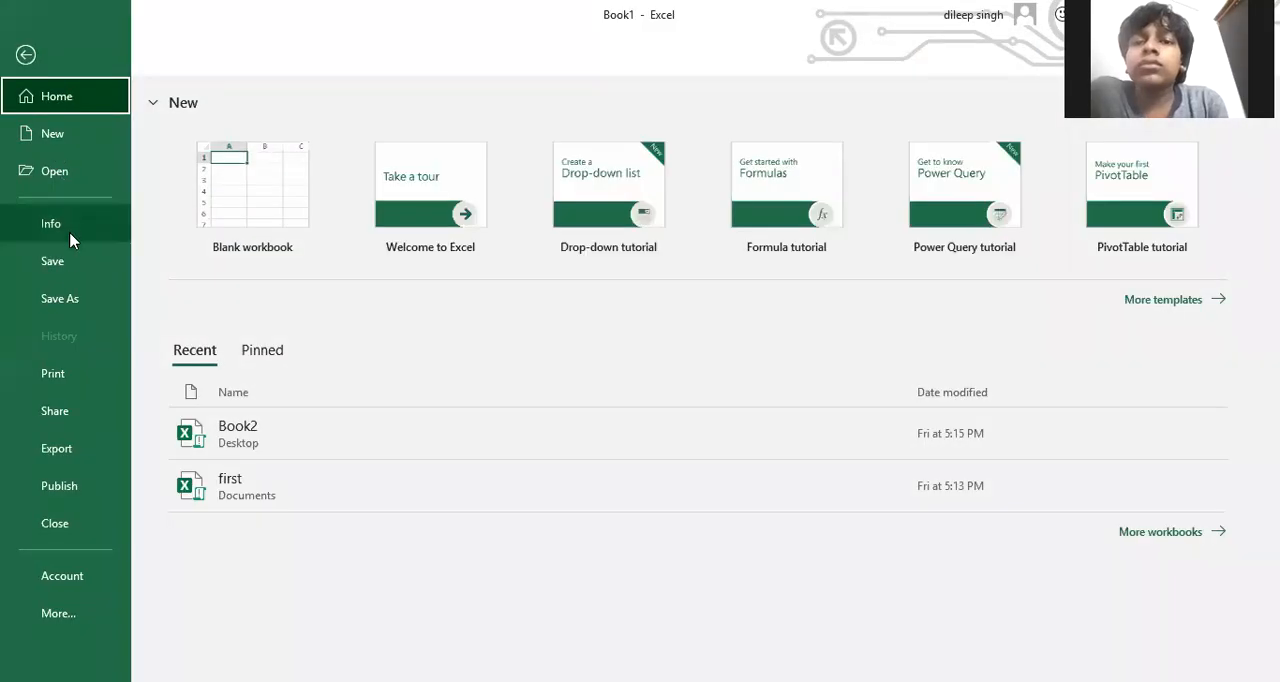
left_click(73, 376)
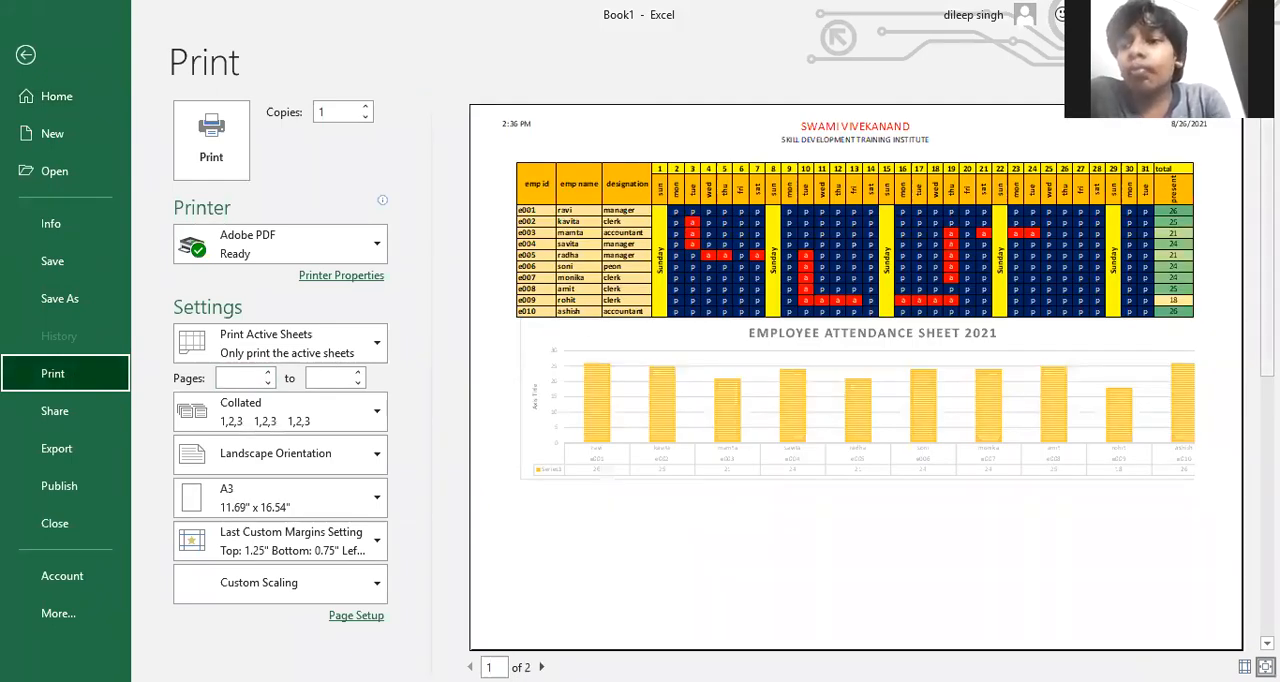
key("Escape")
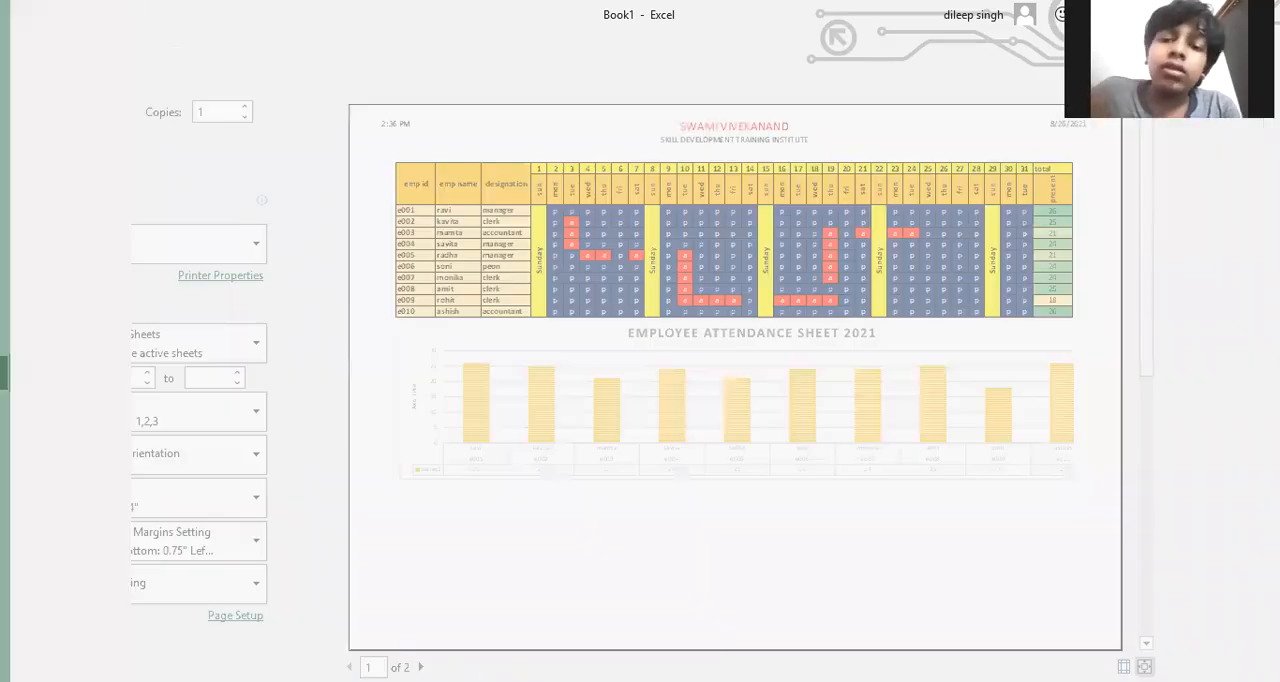